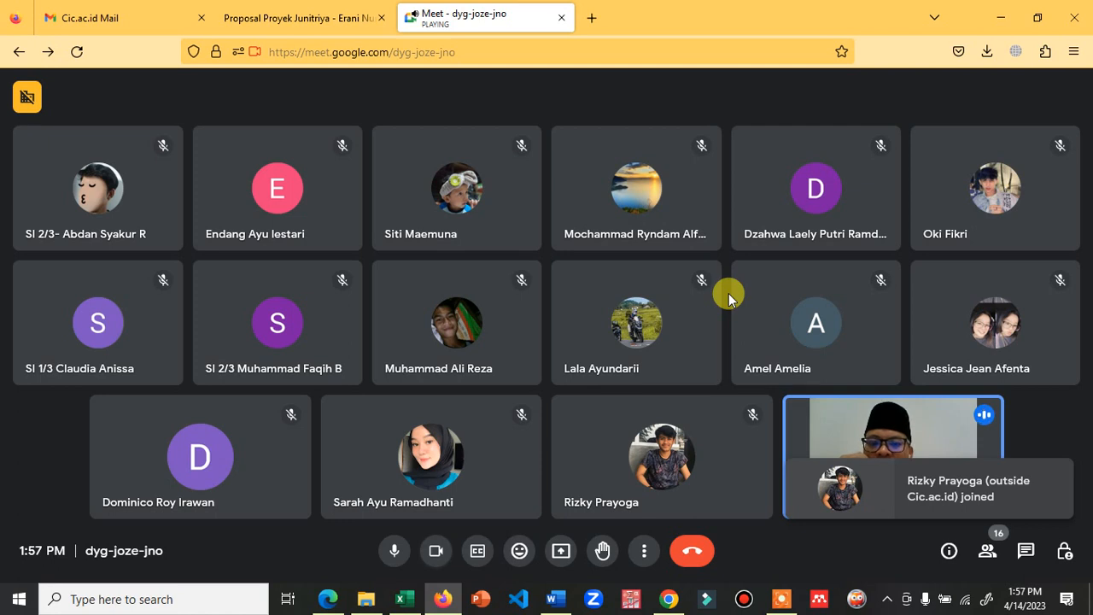
Present the entire screen to the Google Meet call and allow the browser to share it.
left_click(647, 548)
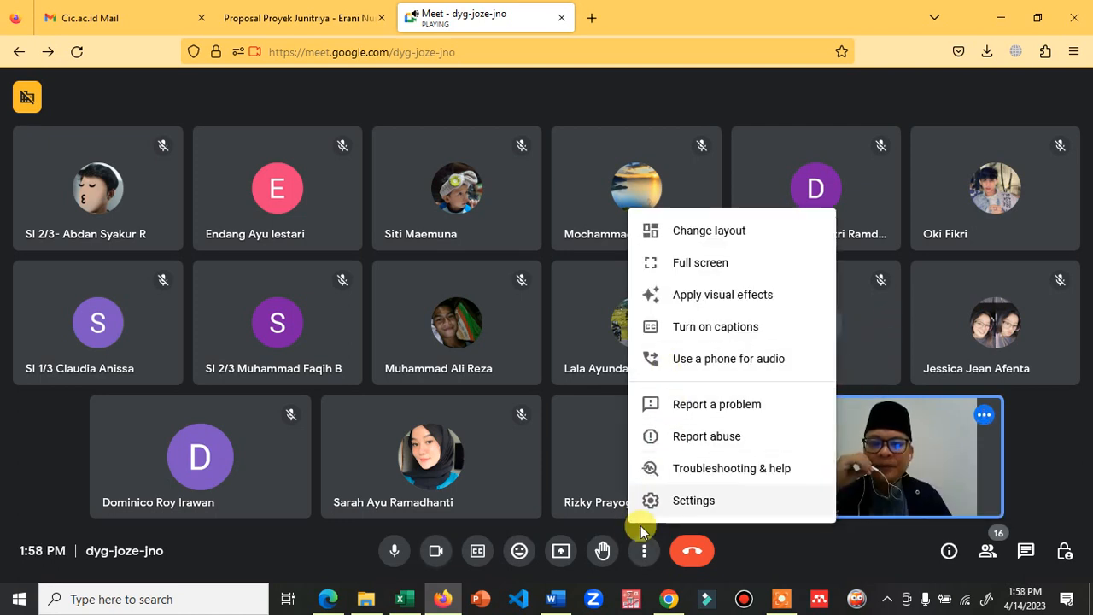
left_click(561, 551)
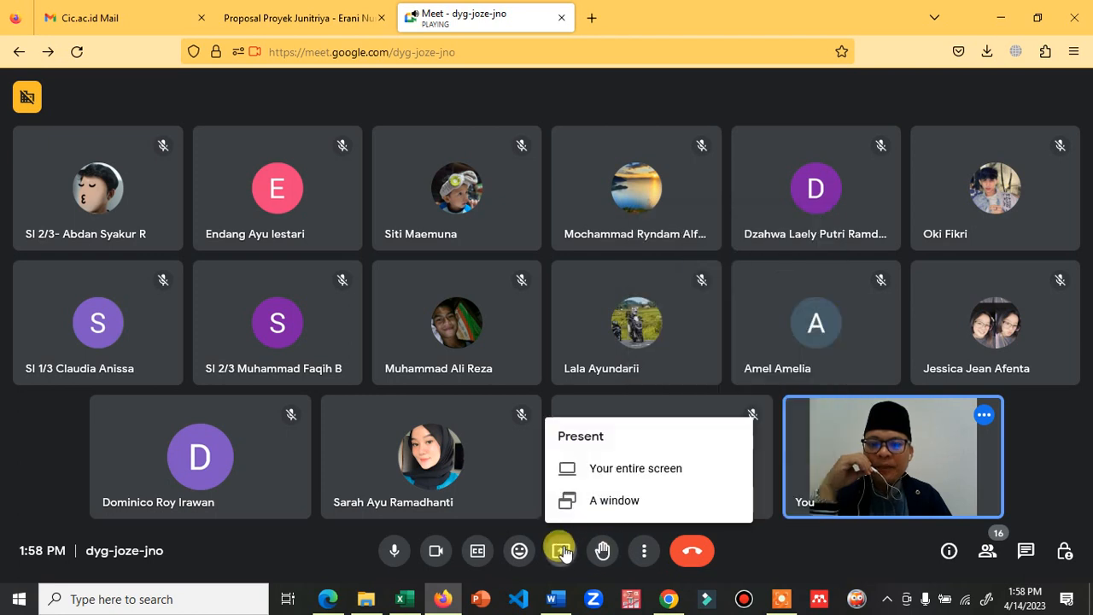
left_click(602, 501)
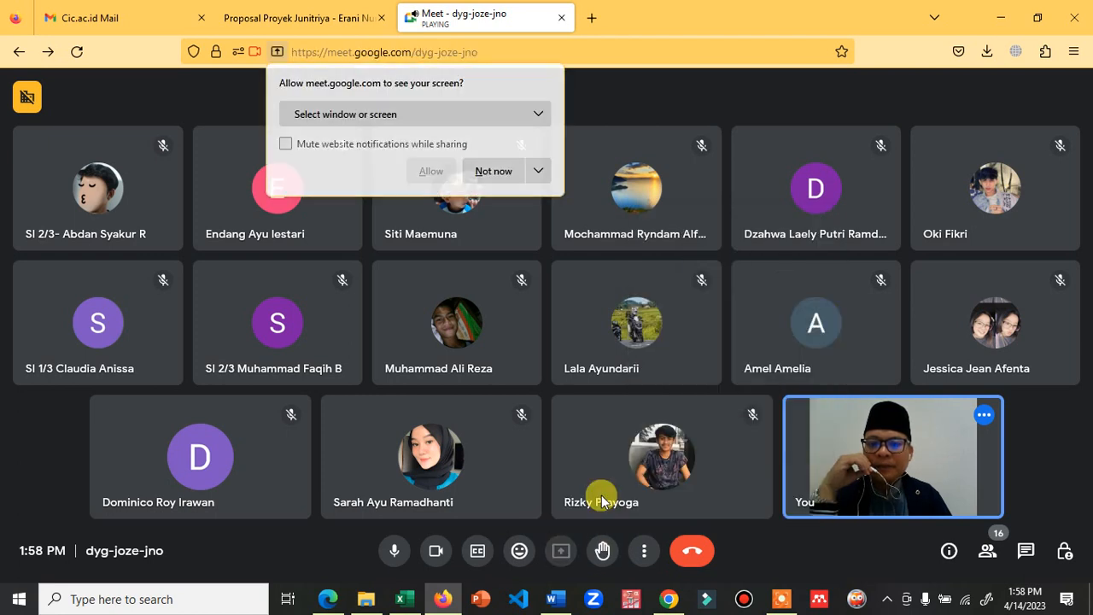
left_click(475, 111)
left_click(398, 269)
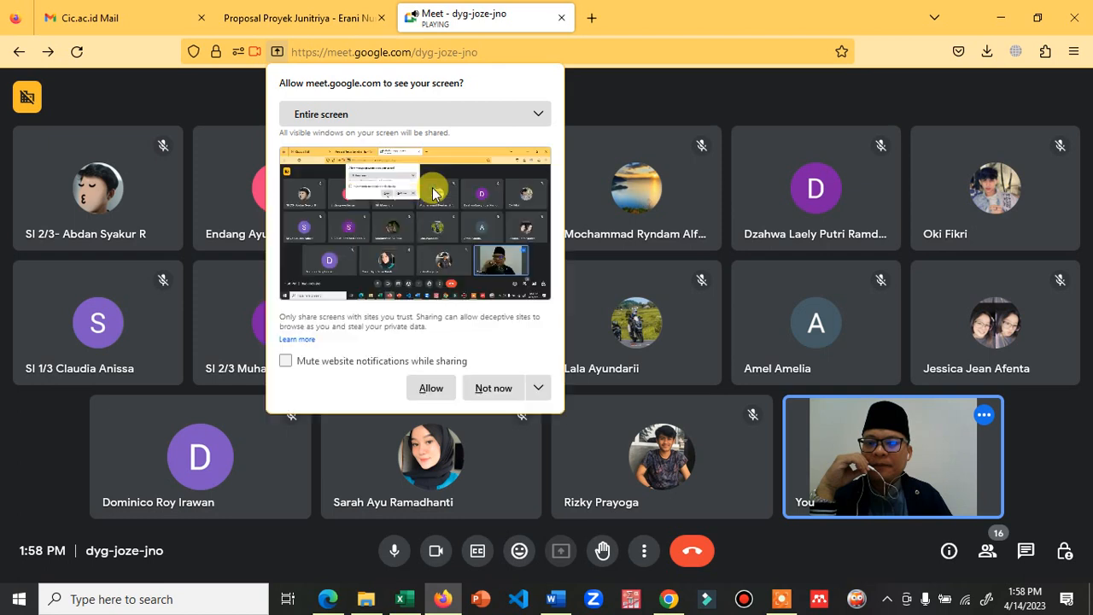
left_click(422, 386)
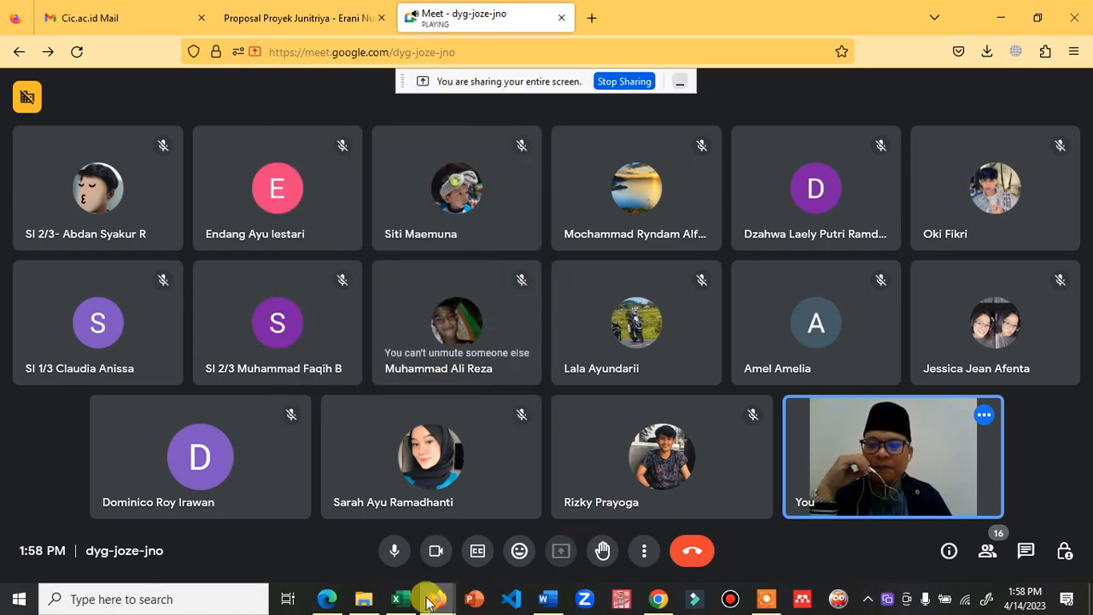
Switch to the Word practicum document and color the words "Microsoft Excel" in the introductory paragraph red.
left_click(547, 599)
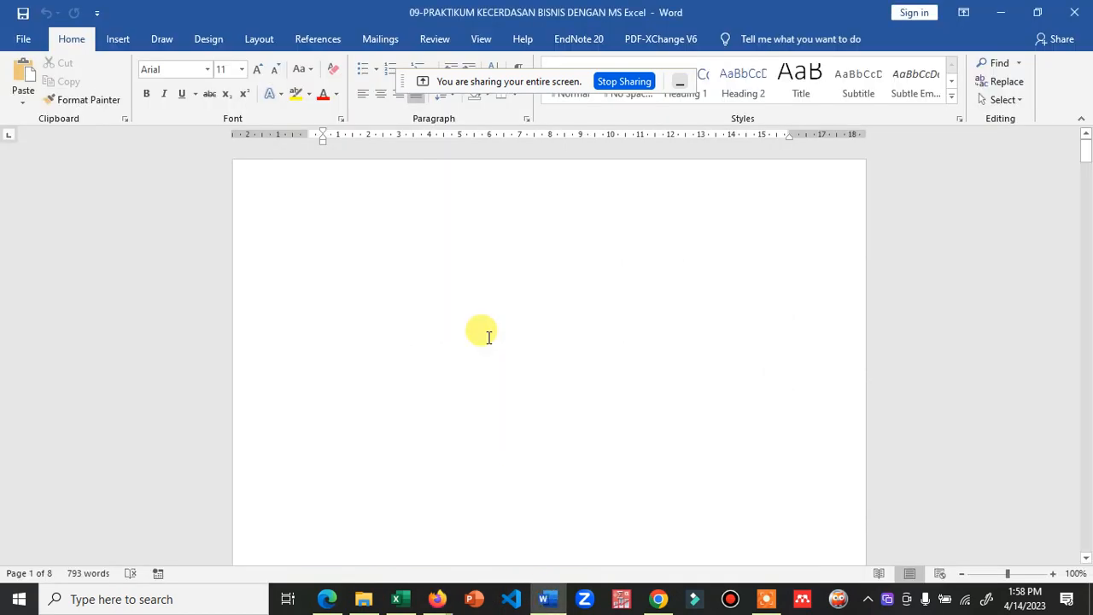
scroll(490, 338, "down", 1)
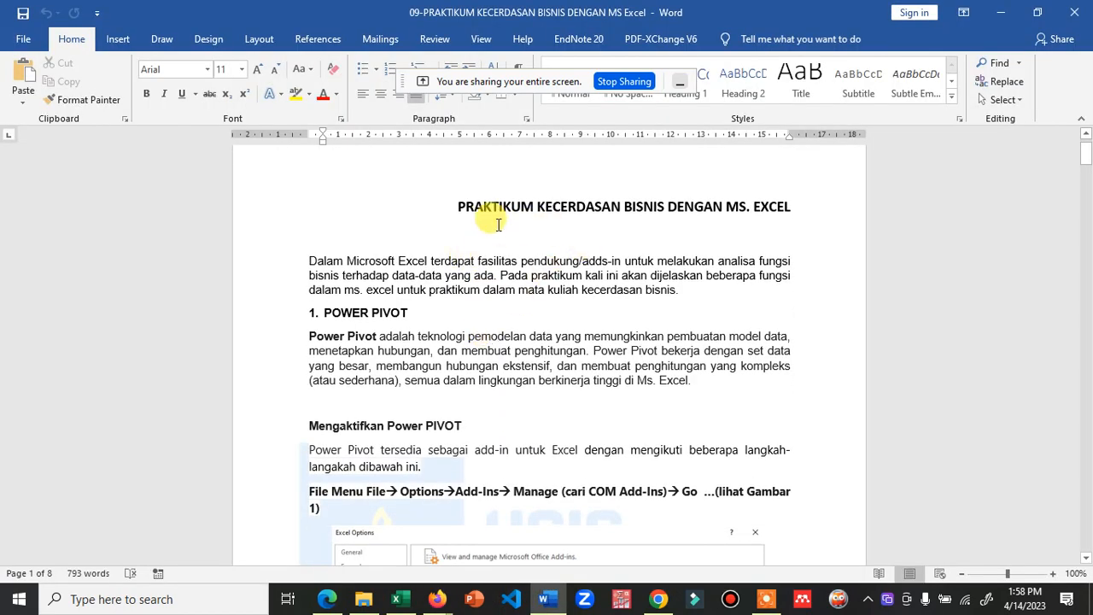
scroll(497, 224, "down", 2)
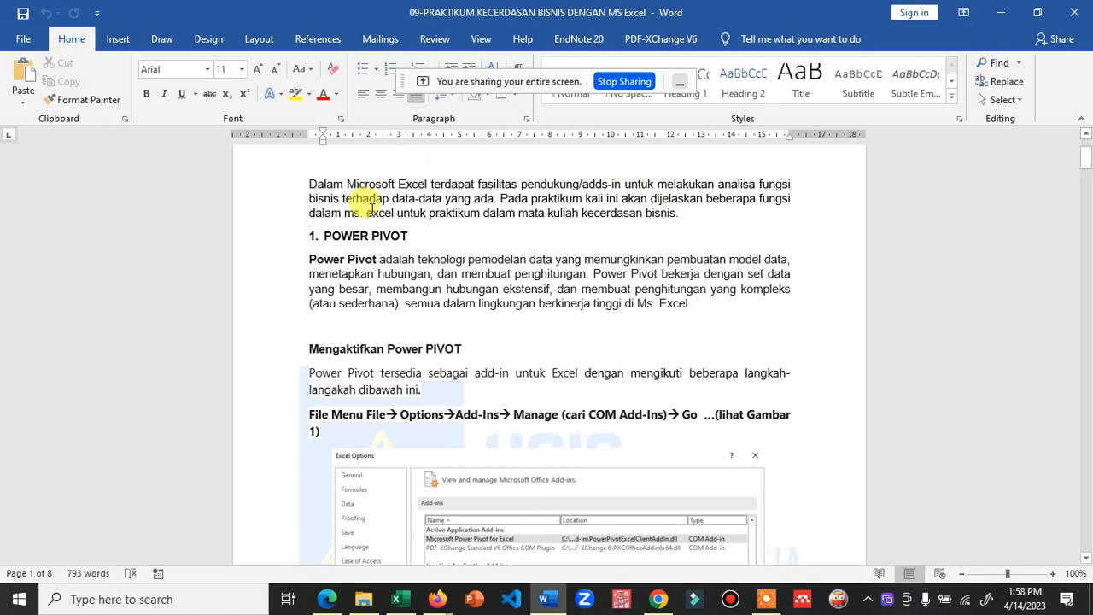
left_click_drag(346, 184, 429, 186)
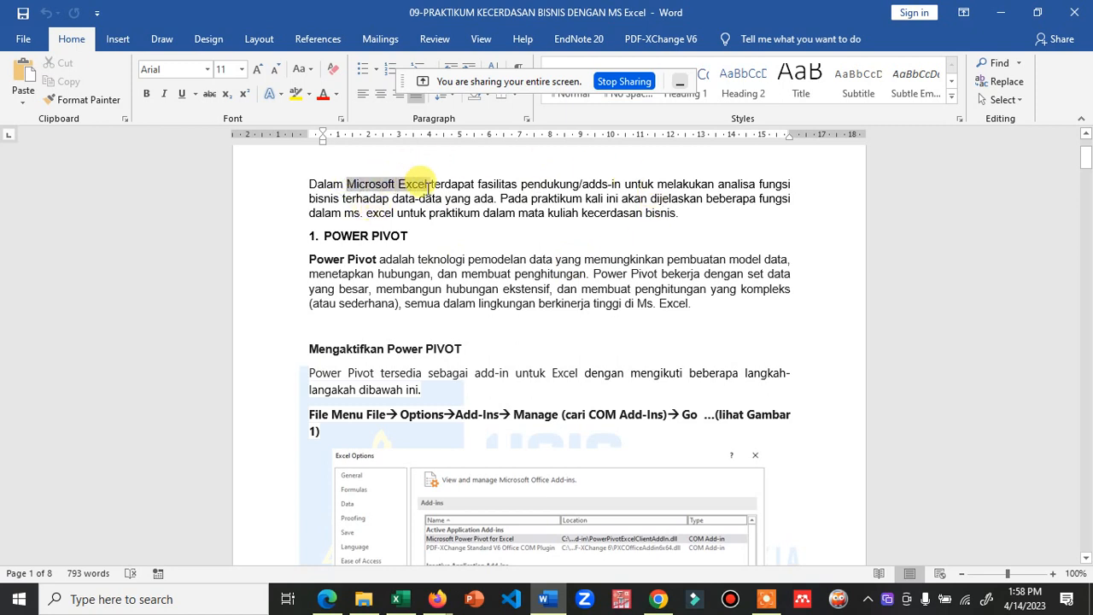
left_click(326, 99)
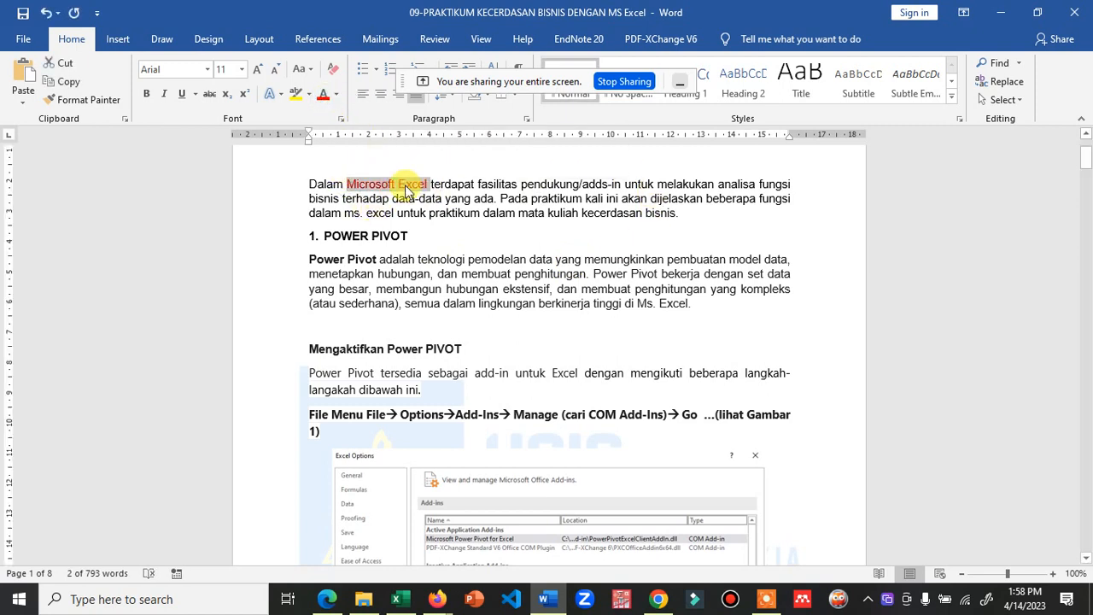
left_click(459, 241)
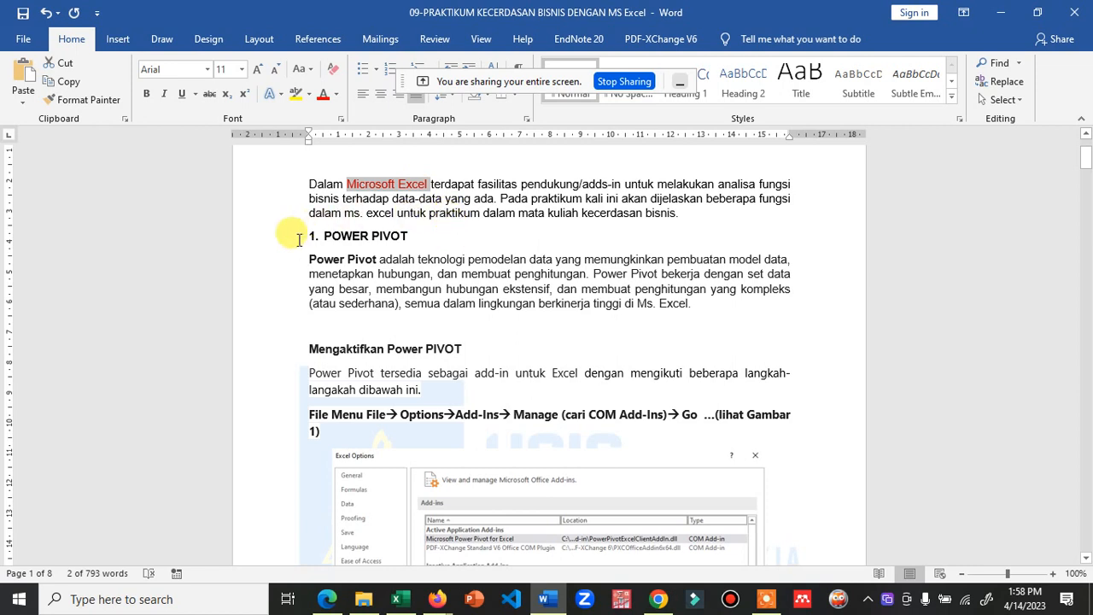
left_click(429, 246)
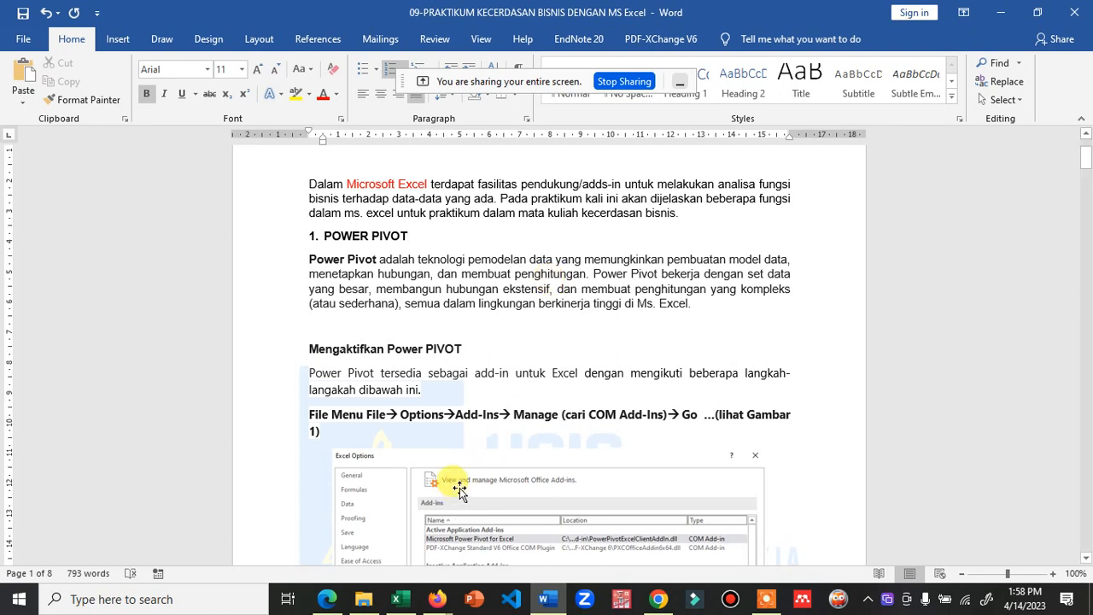
Switch to the blank Excel workbook Book1 and move the screen-sharing notice off the ribbon.
mouse_move(402, 598)
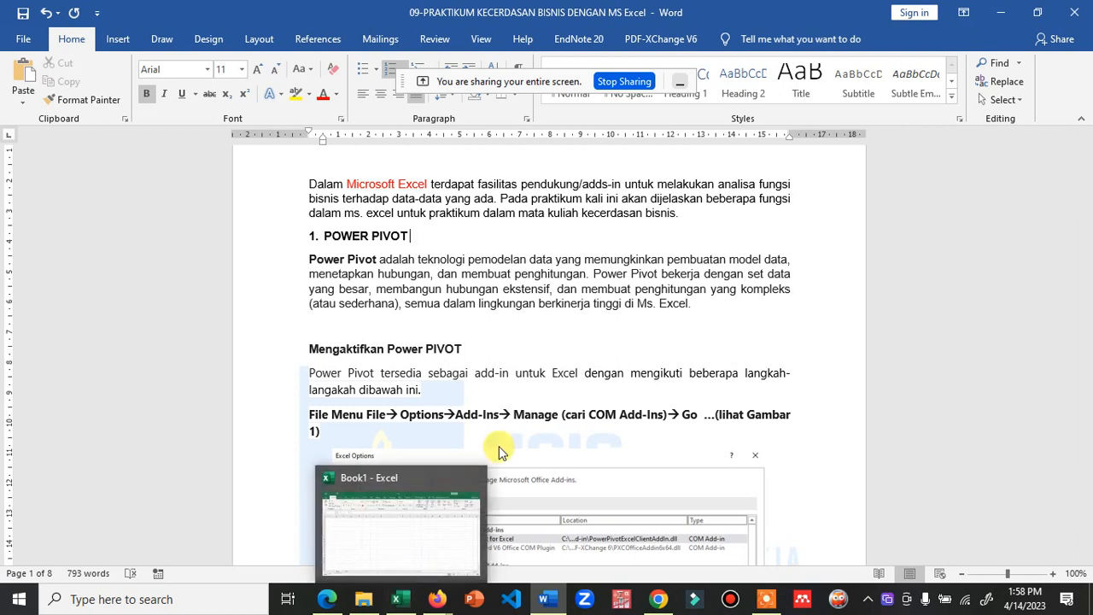
left_click(461, 534)
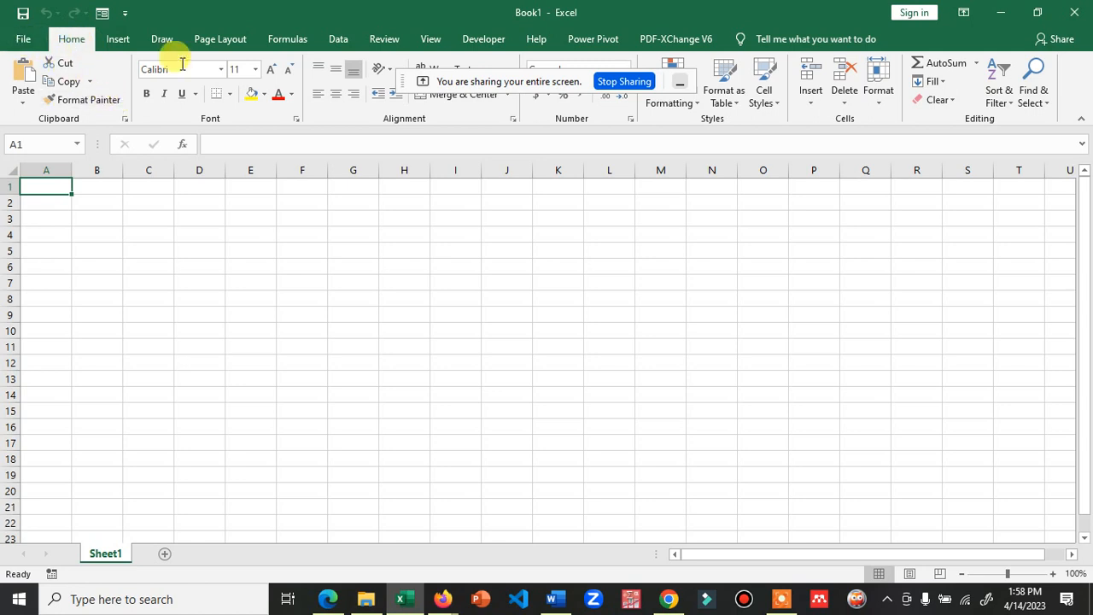
left_click_drag(557, 83, 560, 154)
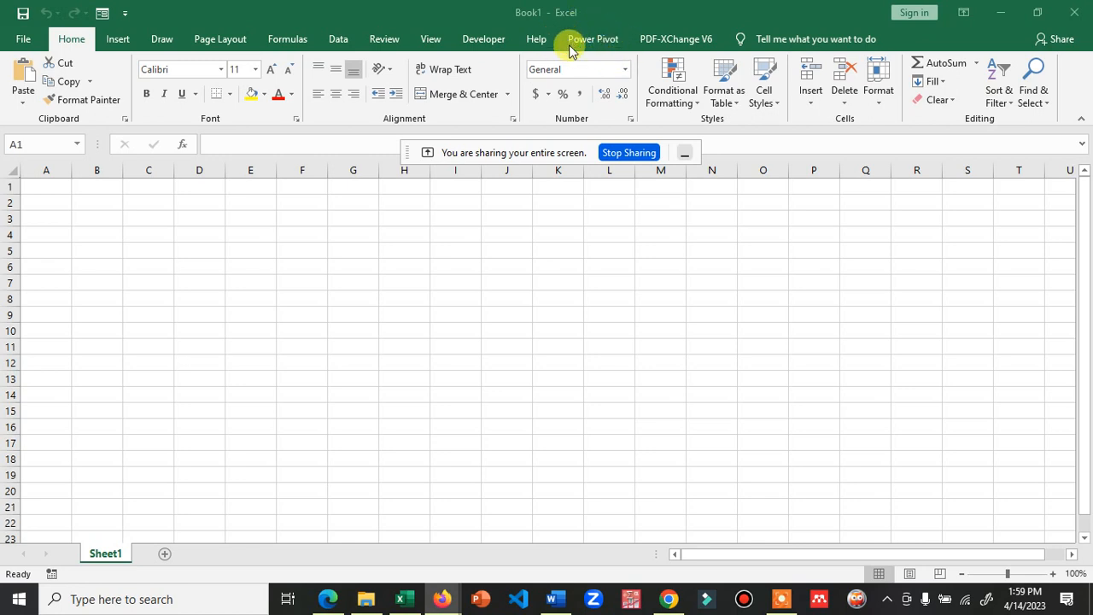
Check in Excel's COM Add-ins list whether Microsoft Power Pivot for Excel is enabled, and close the list without changes.
left_click(34, 43)
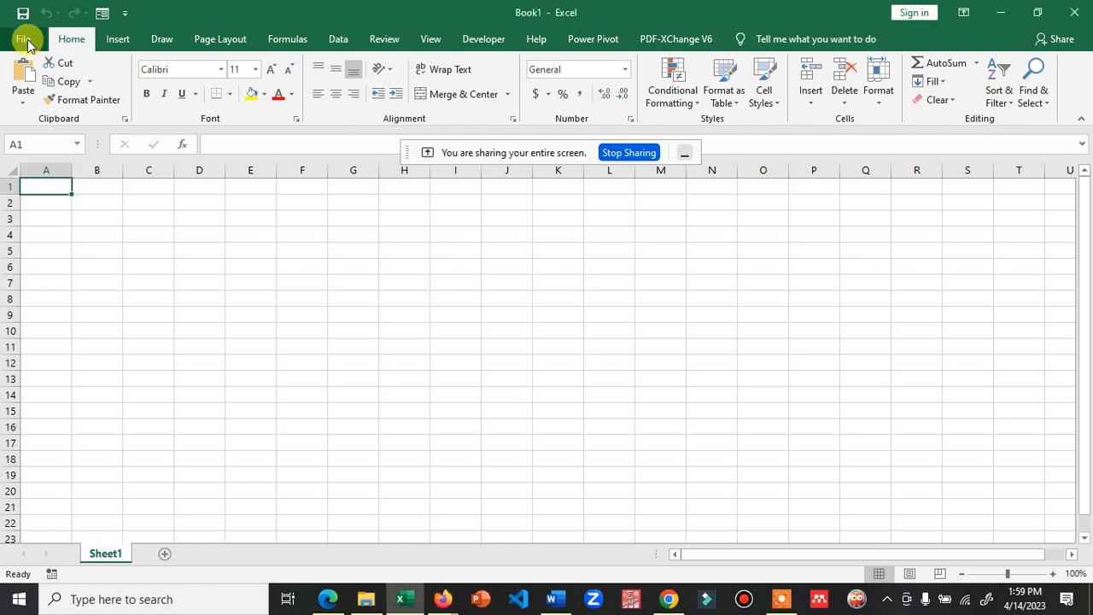
left_click(26, 40)
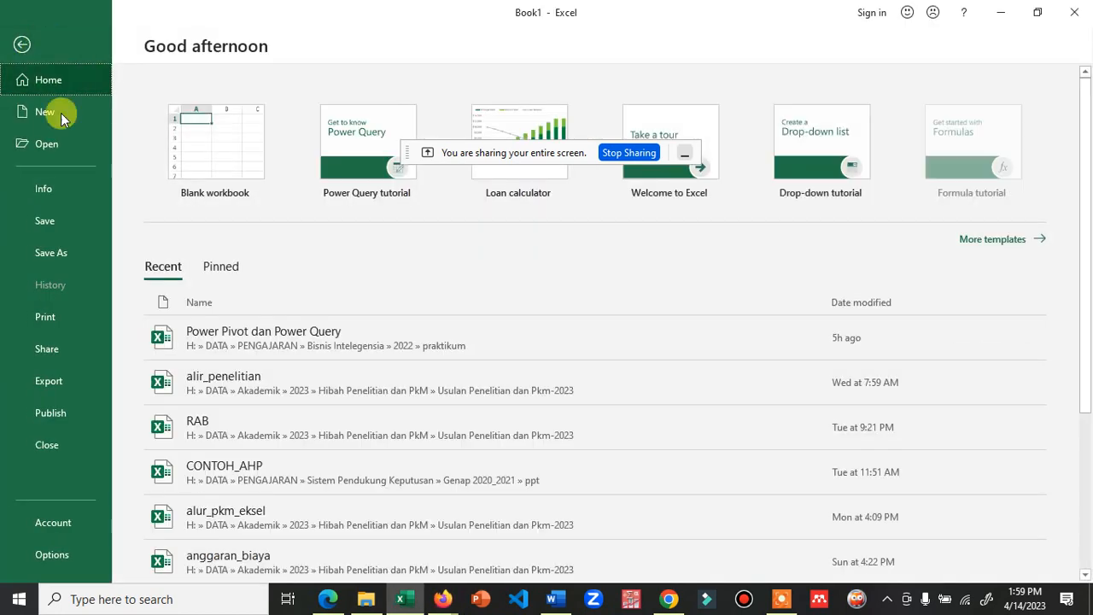
left_click(51, 555)
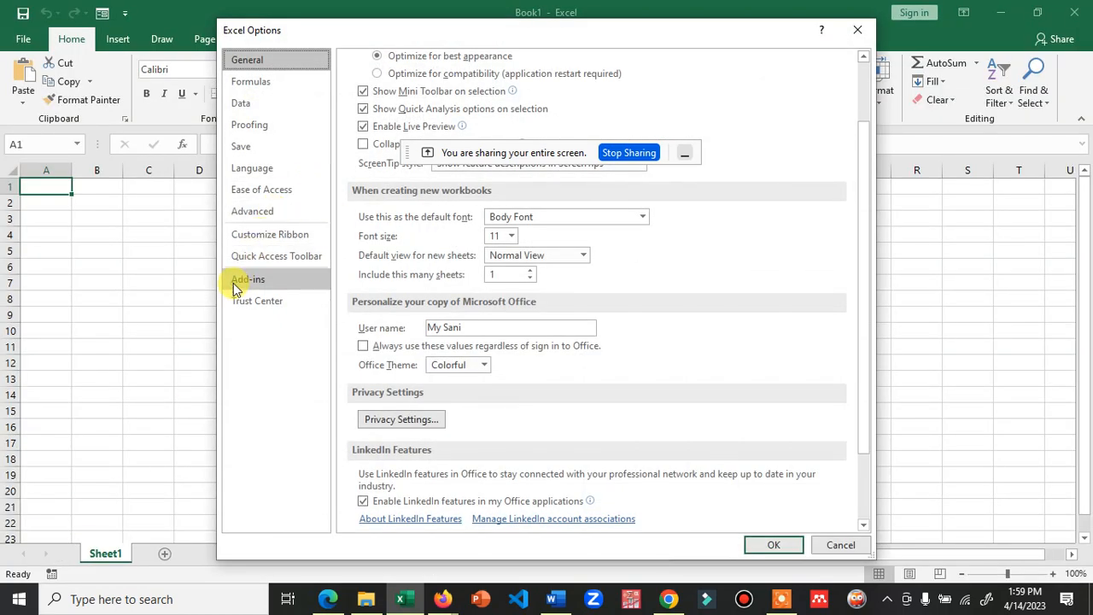
left_click(280, 283)
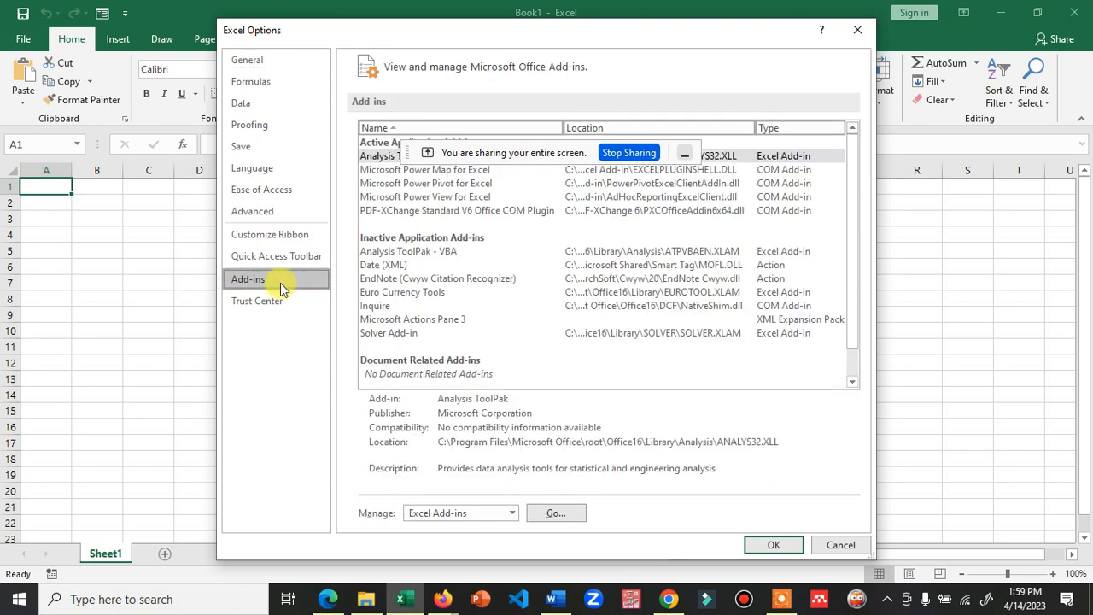
left_click(512, 513)
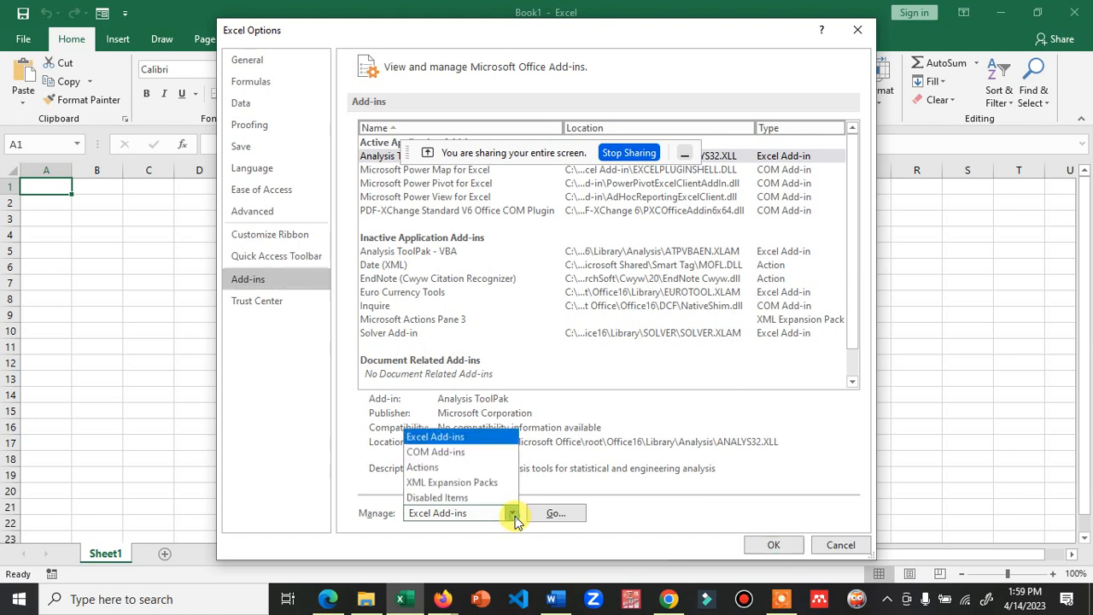
left_click(447, 459)
left_click(549, 513)
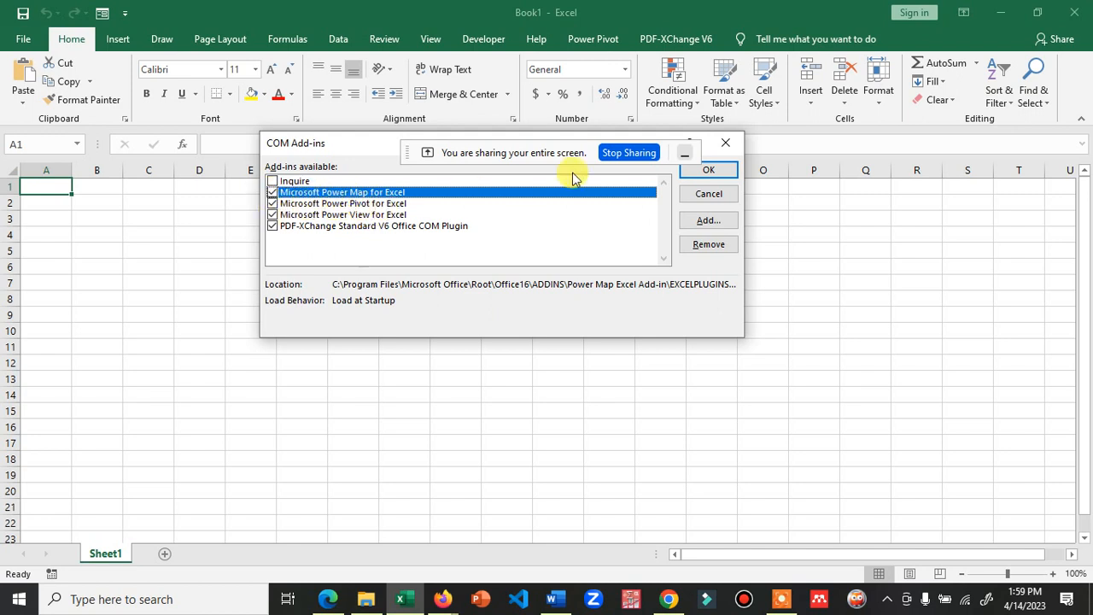
left_click(720, 199)
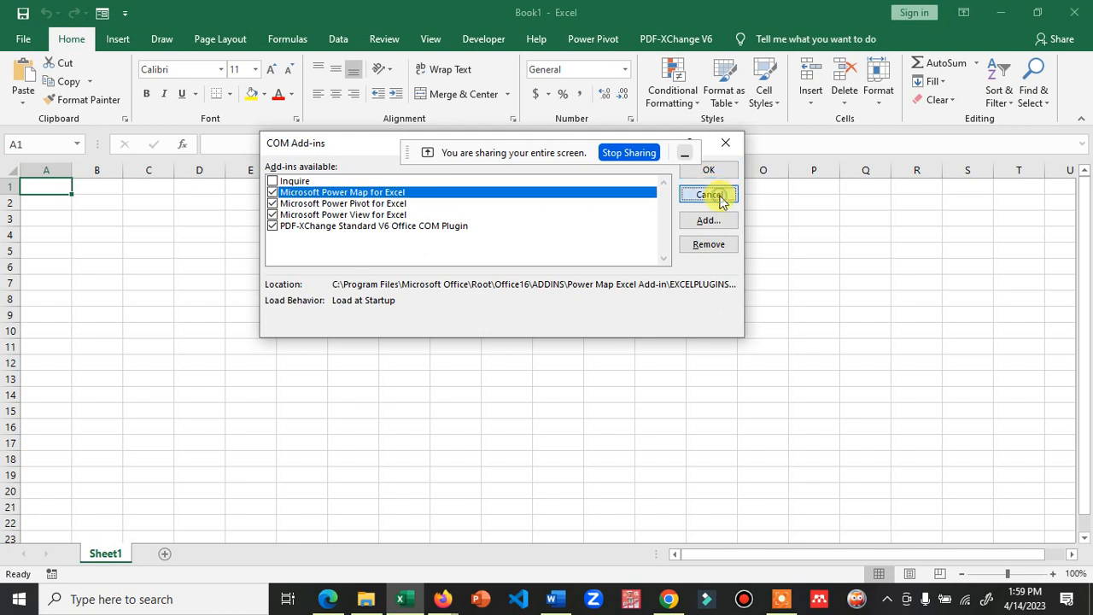
Look through the Power Pivot, Home, Data and Insert command sets, ending on the Power Pivot commands.
left_click(587, 39)
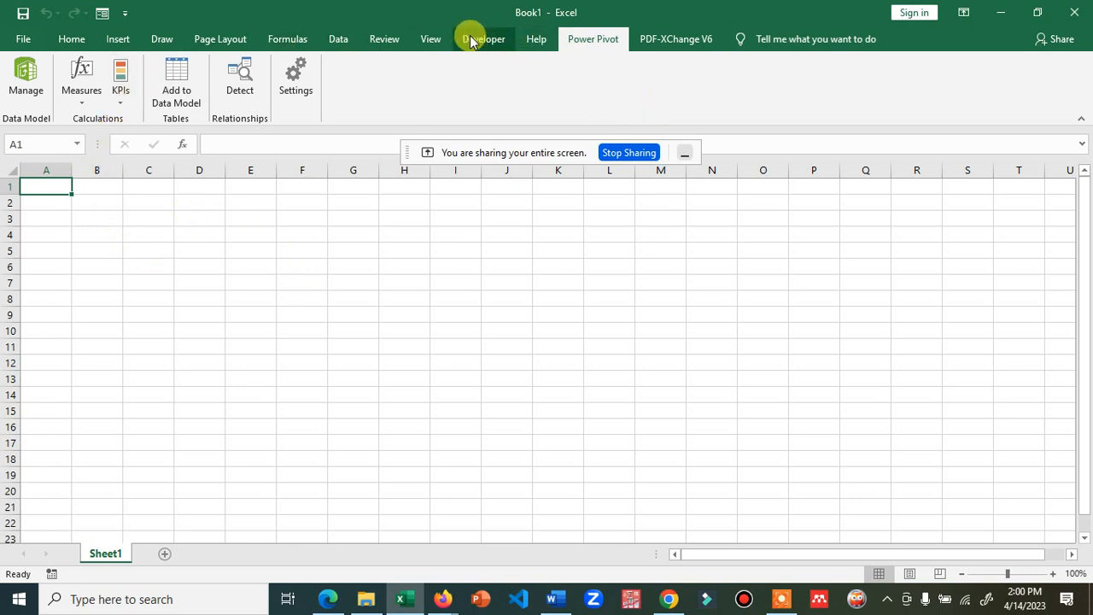
left_click(74, 38)
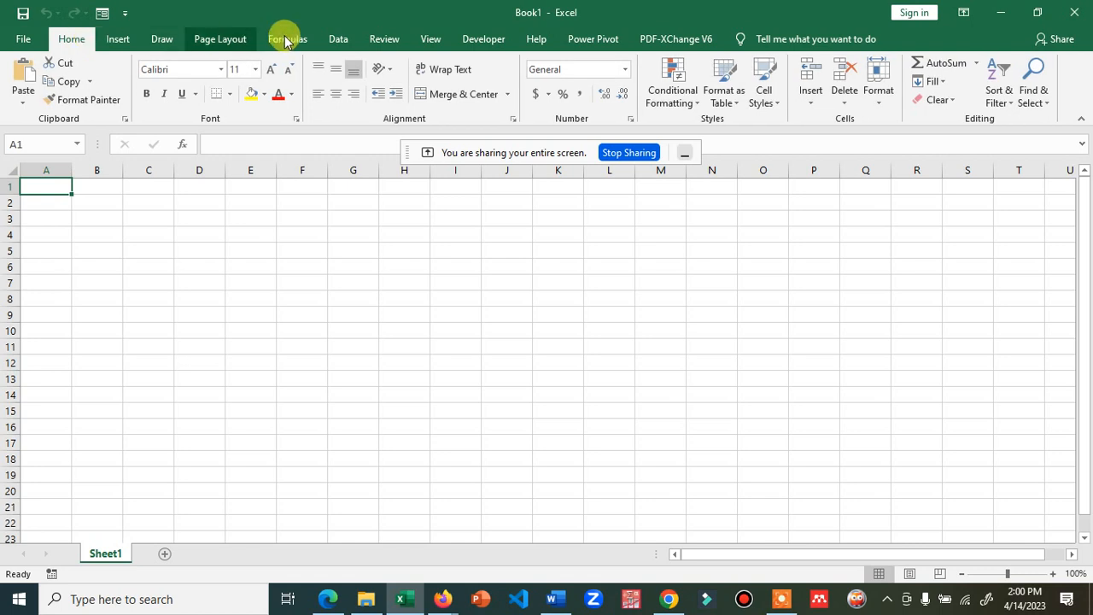
left_click(347, 39)
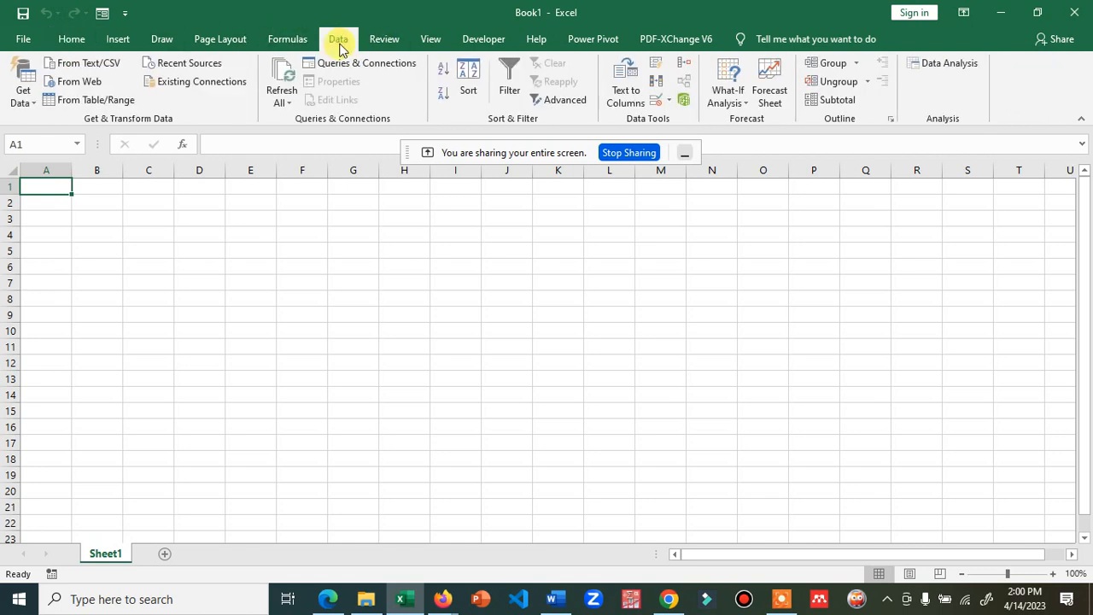
left_click(129, 41)
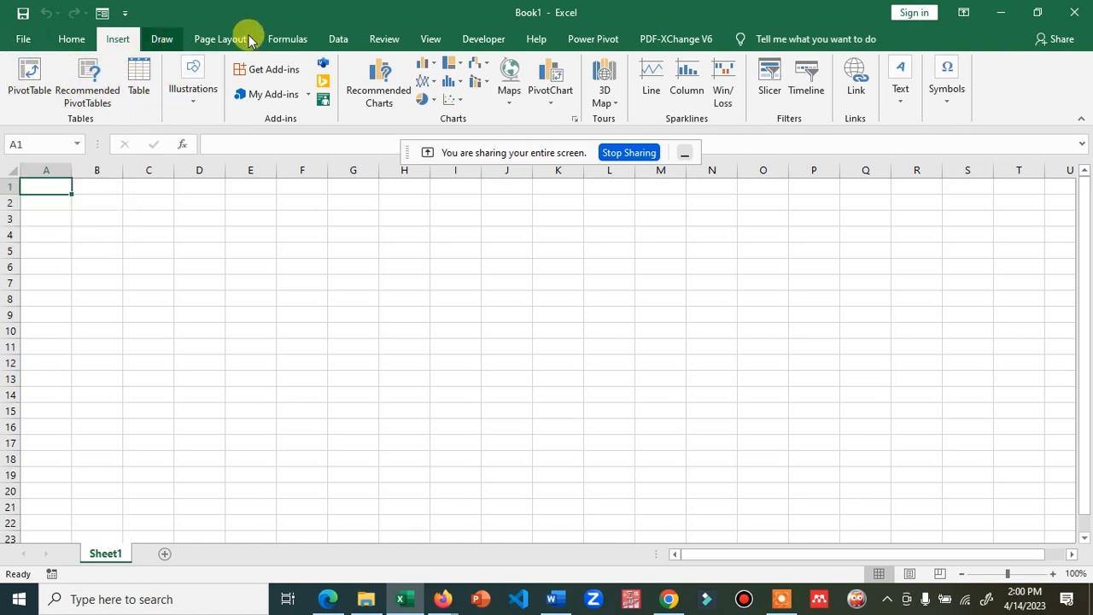
left_click(613, 42)
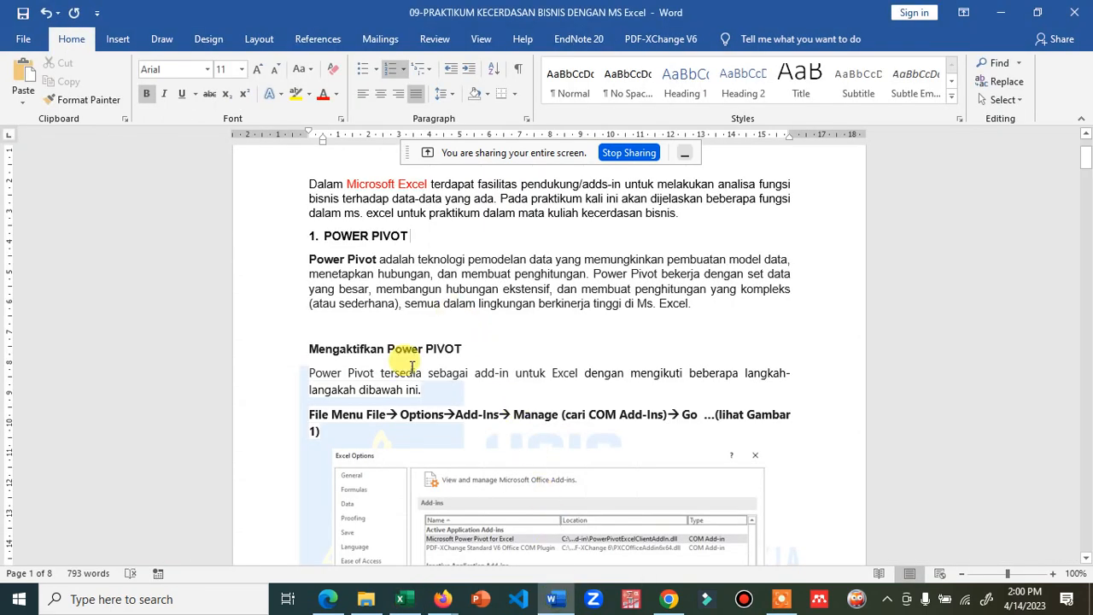
Switch to the Word guide and review the Power Pivot activation instructions through the COM Add-ins illustration in Gambar 2.
scroll(353, 415, "down", 5)
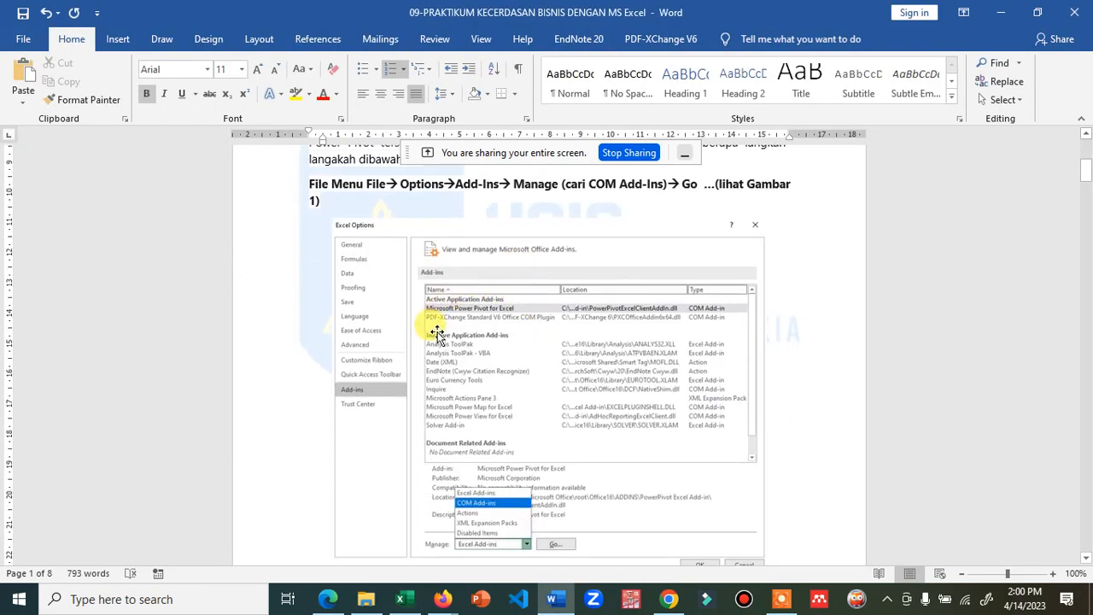
scroll(507, 332, "down", 3)
scroll(571, 272, "down", 8)
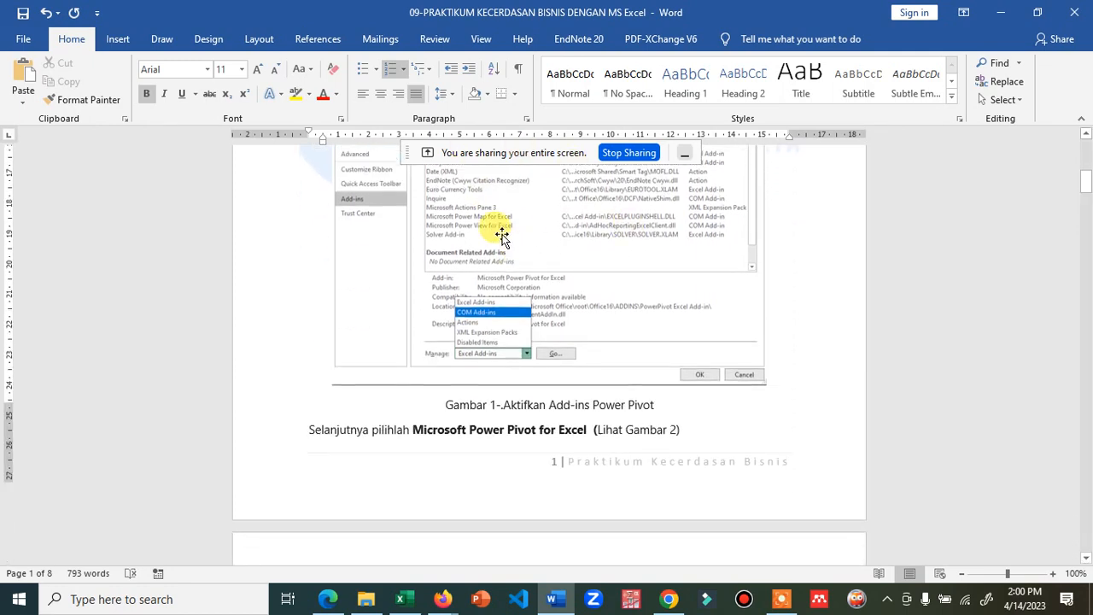
scroll(497, 289, "down", 2)
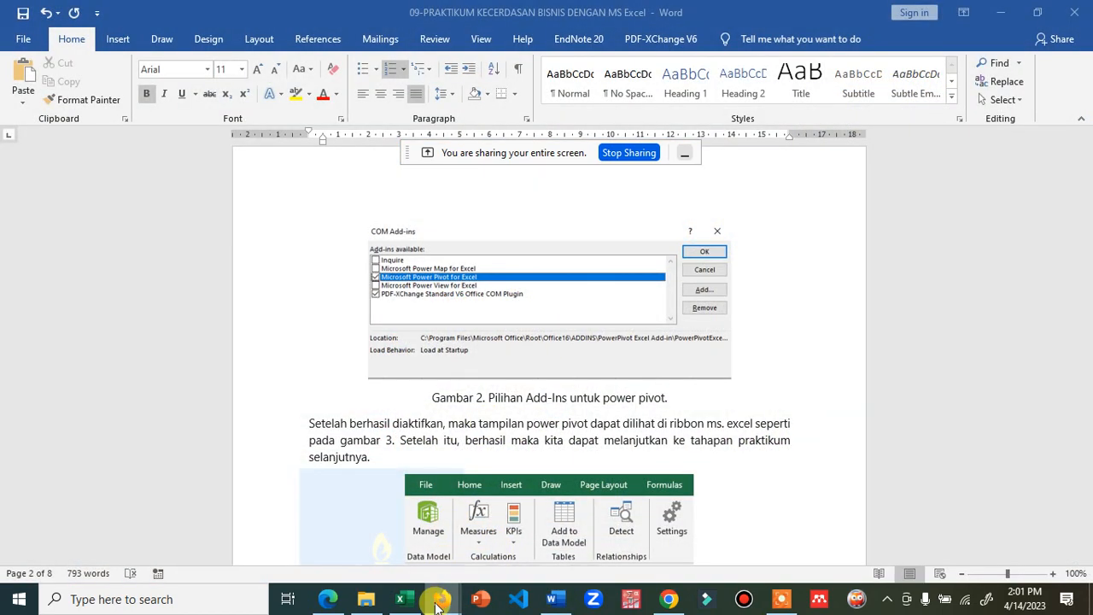
Switch to the Google Meet call in Firefox and admit the person waiting to join.
left_click(382, 513)
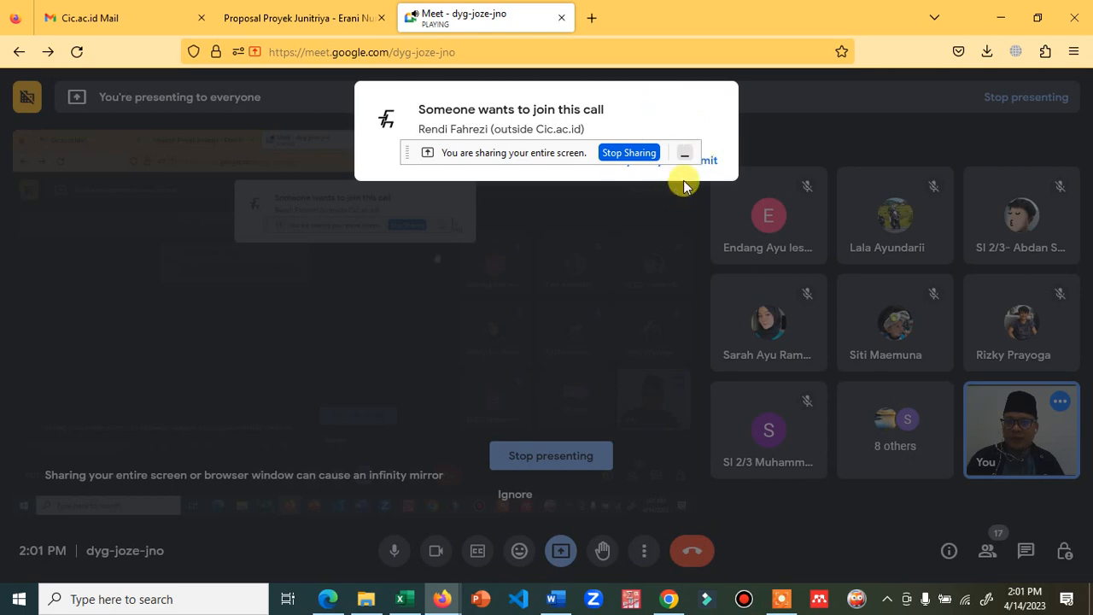
left_click(711, 162)
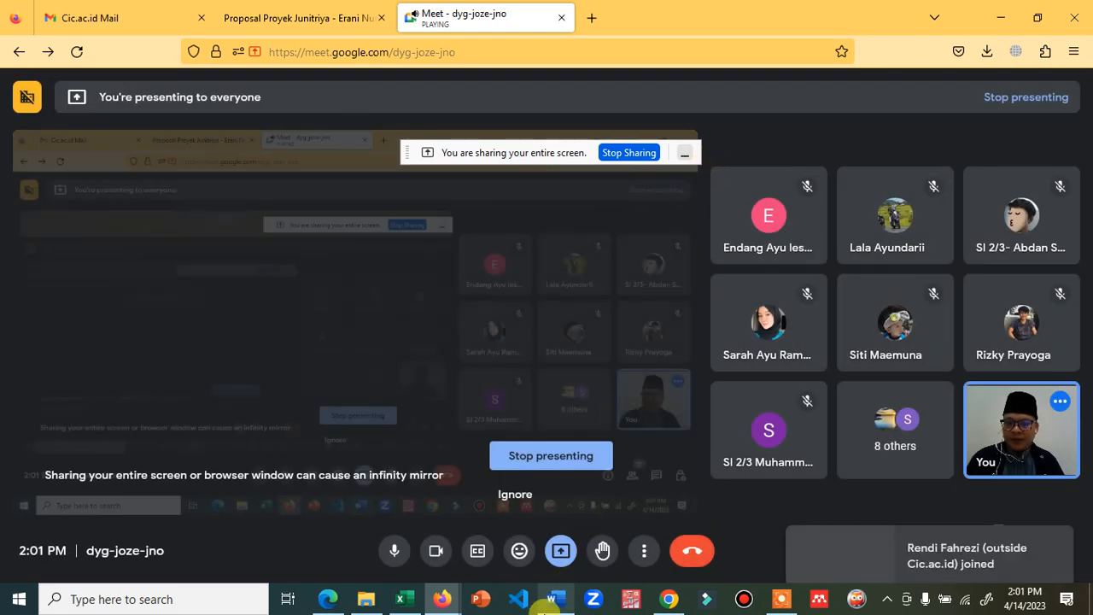
Glance at the Excel workbook, return to the Word guide and view the PRAKTIKUM-1. MODEL DATA section with its download link.
left_click(407, 603)
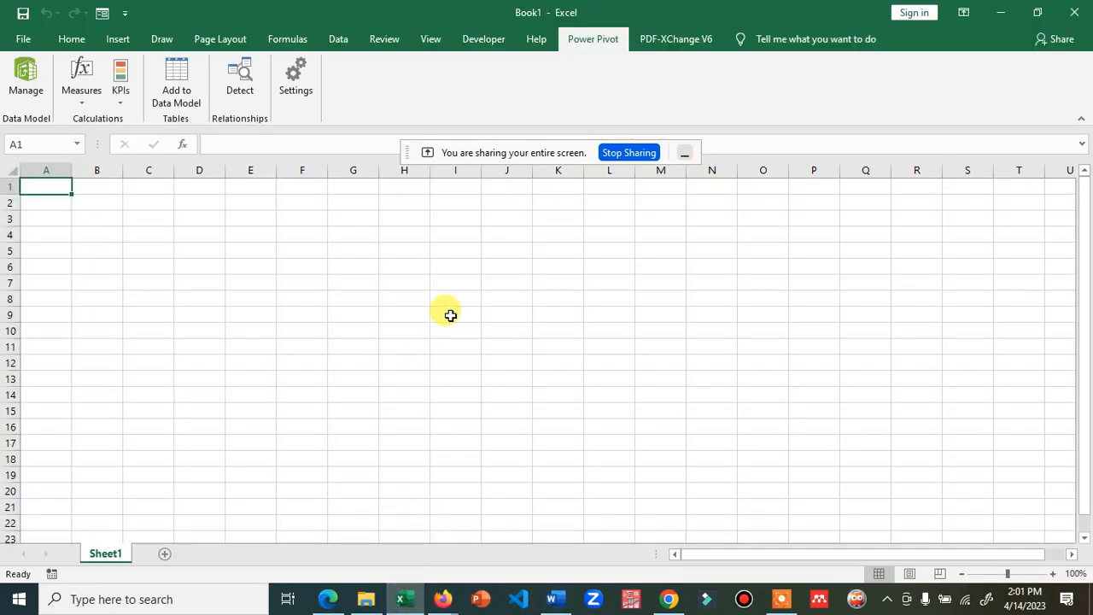
left_click(556, 600)
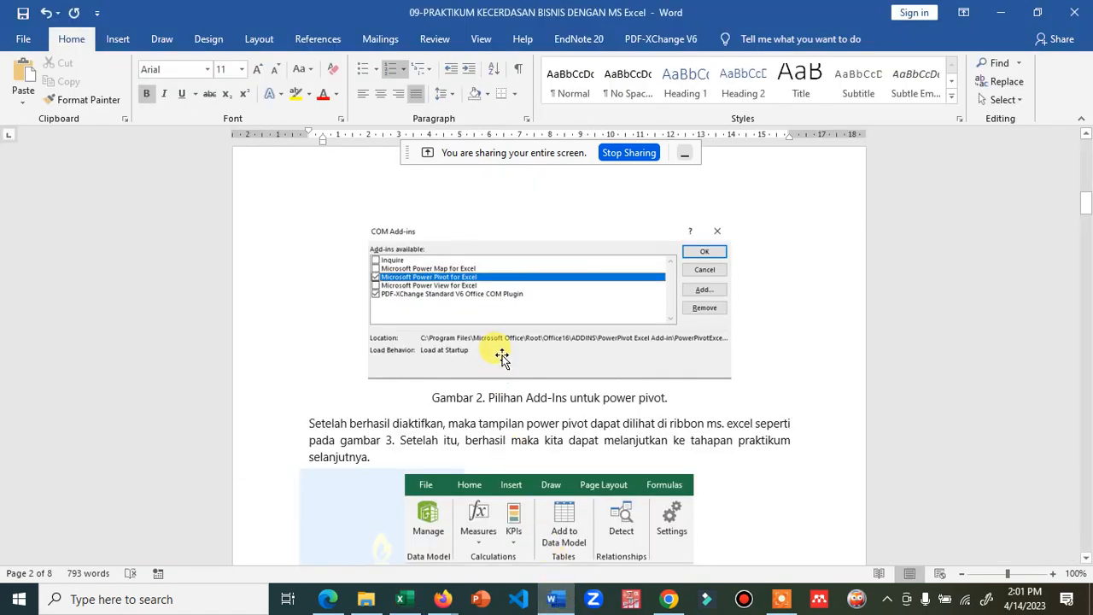
scroll(502, 354, "down", 5)
scroll(500, 345, "down", 3)
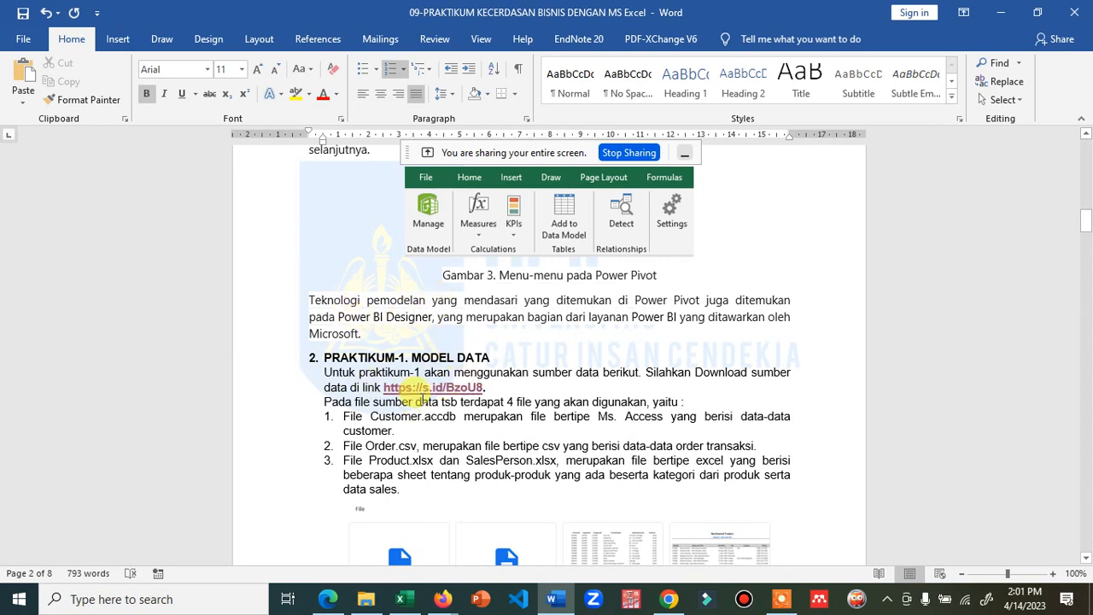
Zoom the Word guide to 110%, minimize it and switch to the Google Meet call in Firefox.
scroll(421, 399, "up", 1, "ctrl")
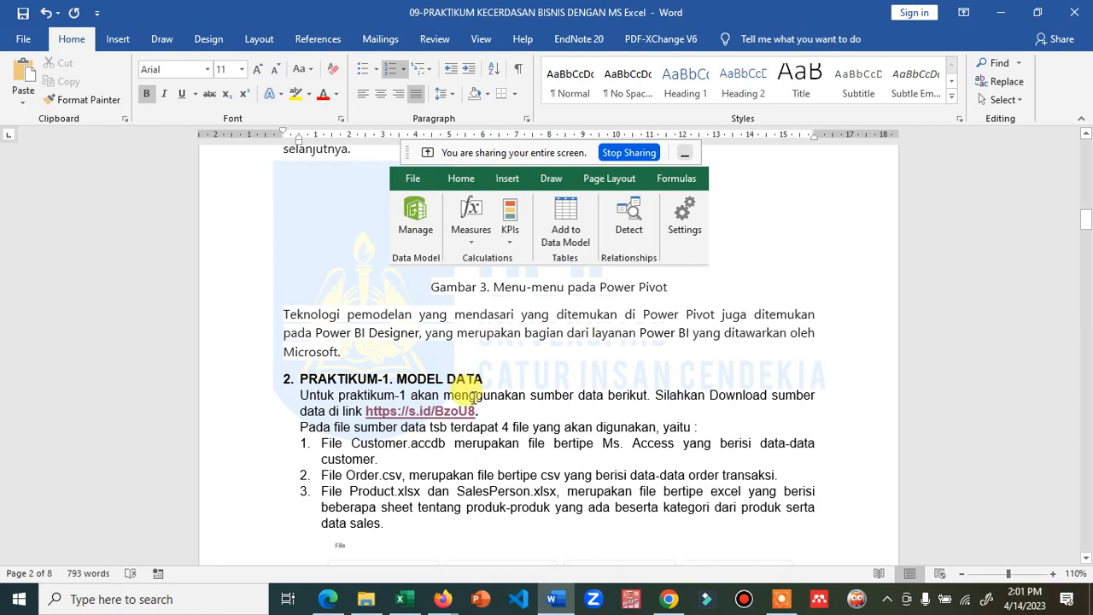
mouse_move(445, 603)
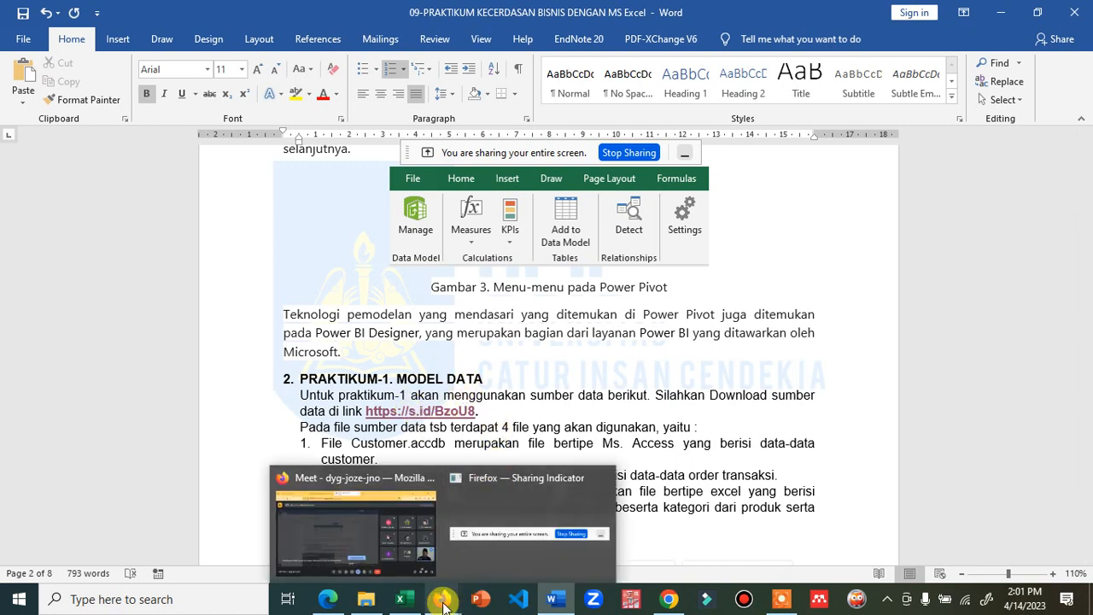
left_click(451, 602)
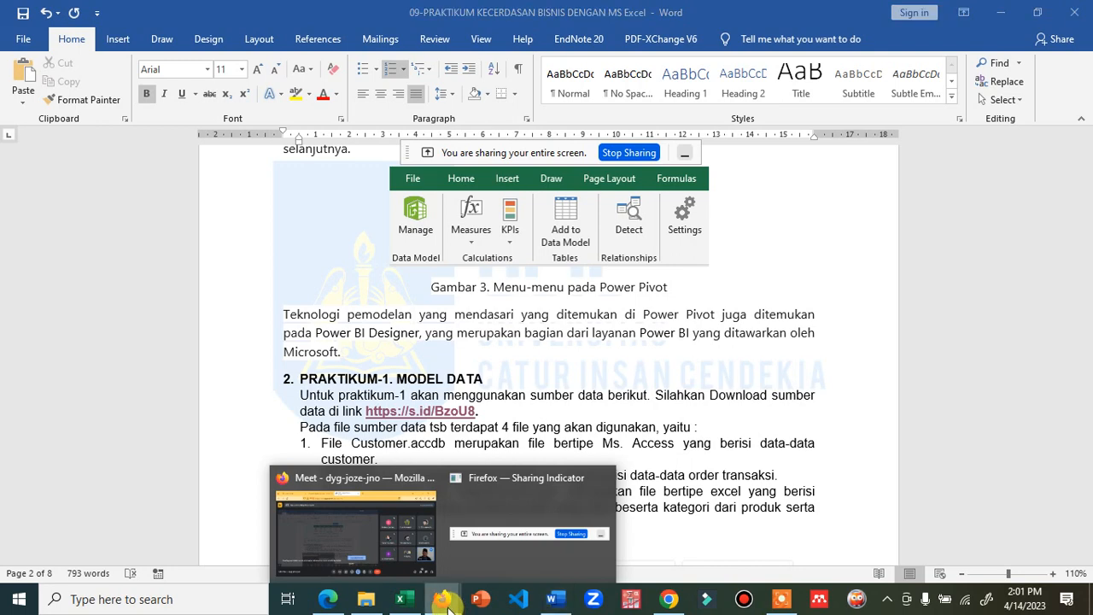
left_click(445, 607)
left_click(444, 608)
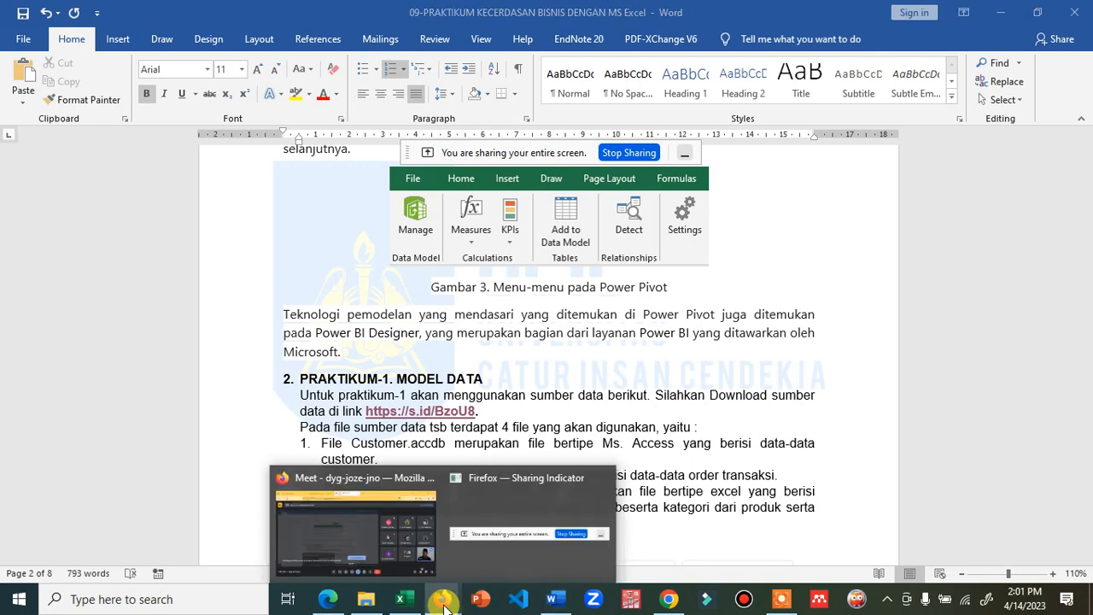
left_click(446, 607)
left_click(448, 604)
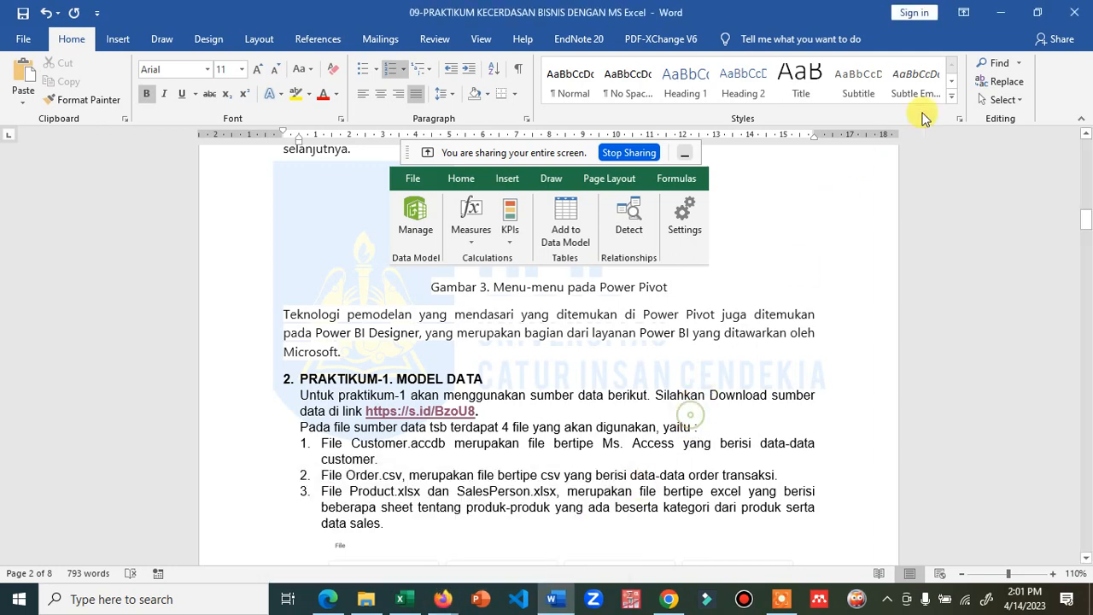
left_click(999, 15)
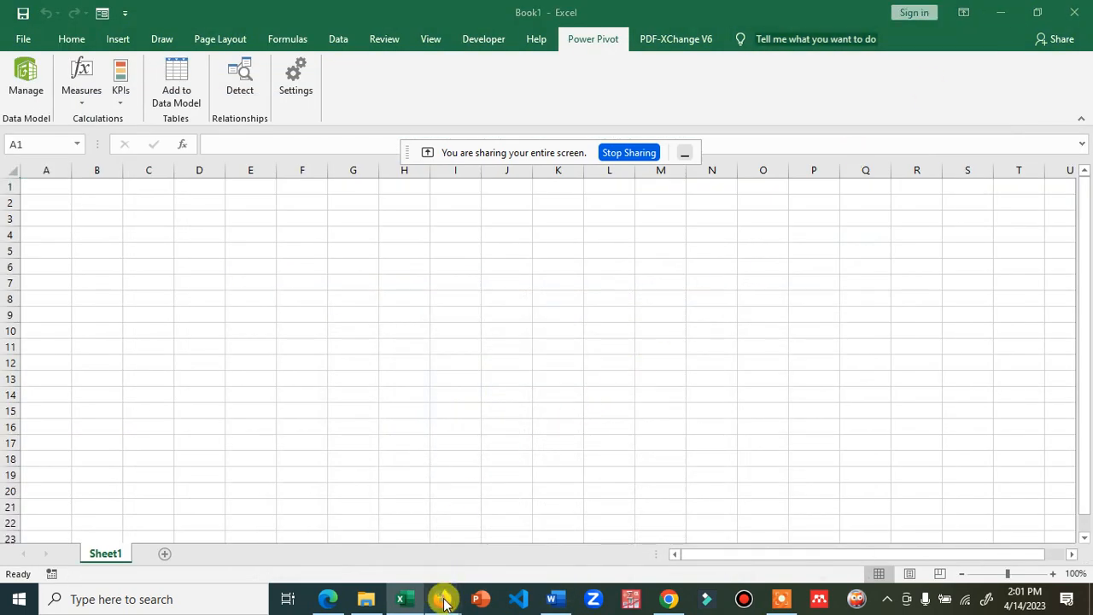
mouse_move(443, 583)
left_click(386, 517)
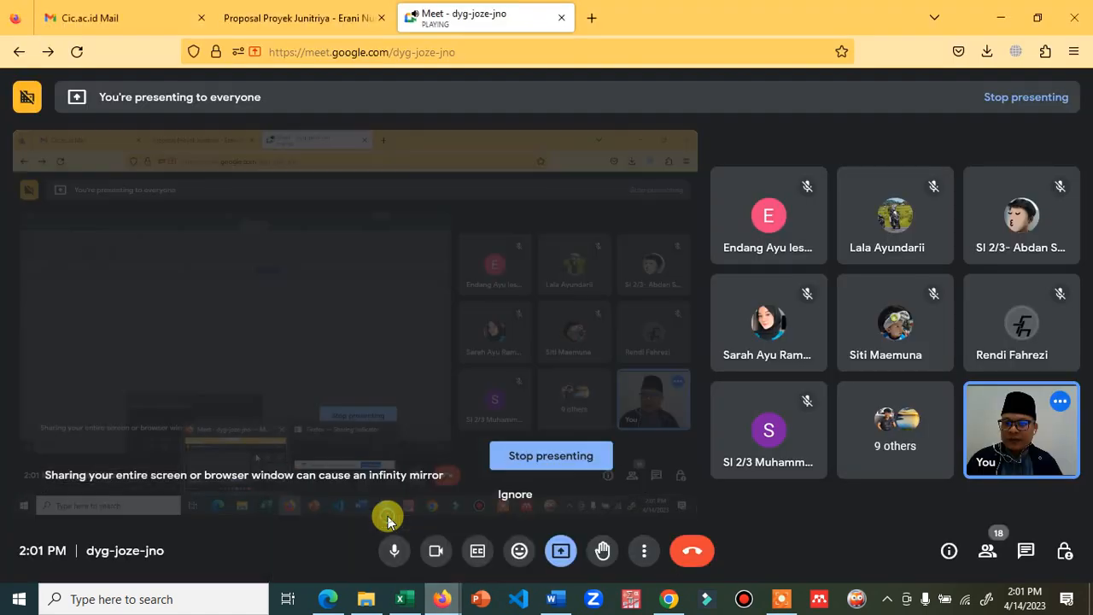
Check the other Firefox tabs and the Chrome window, and return to the Word guide's PRAKTIKUM-1 section.
left_click(300, 17)
left_click(147, 17)
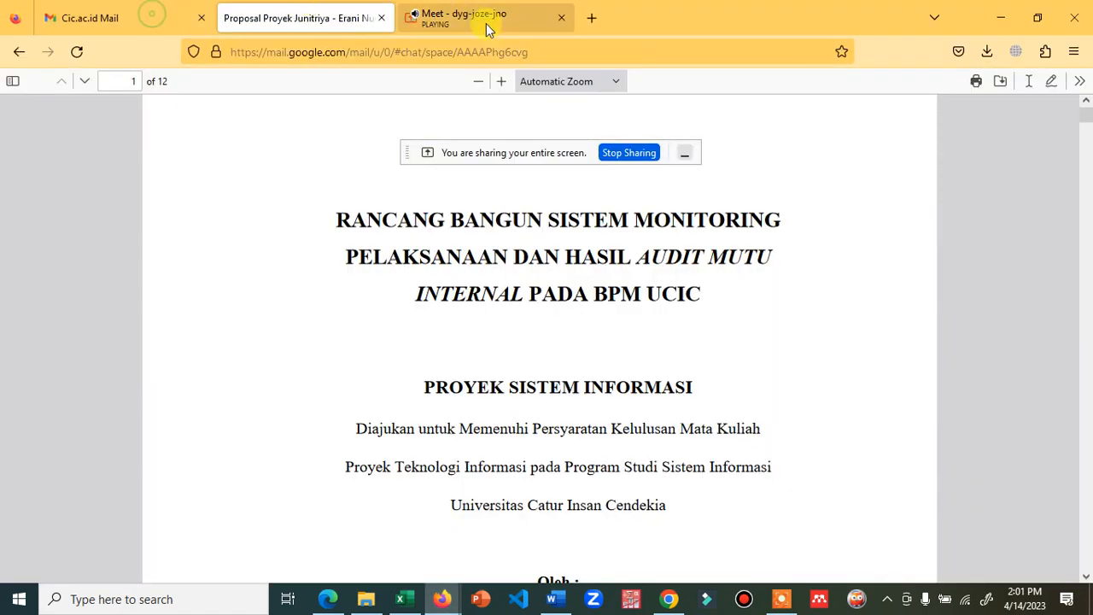
left_click(671, 596)
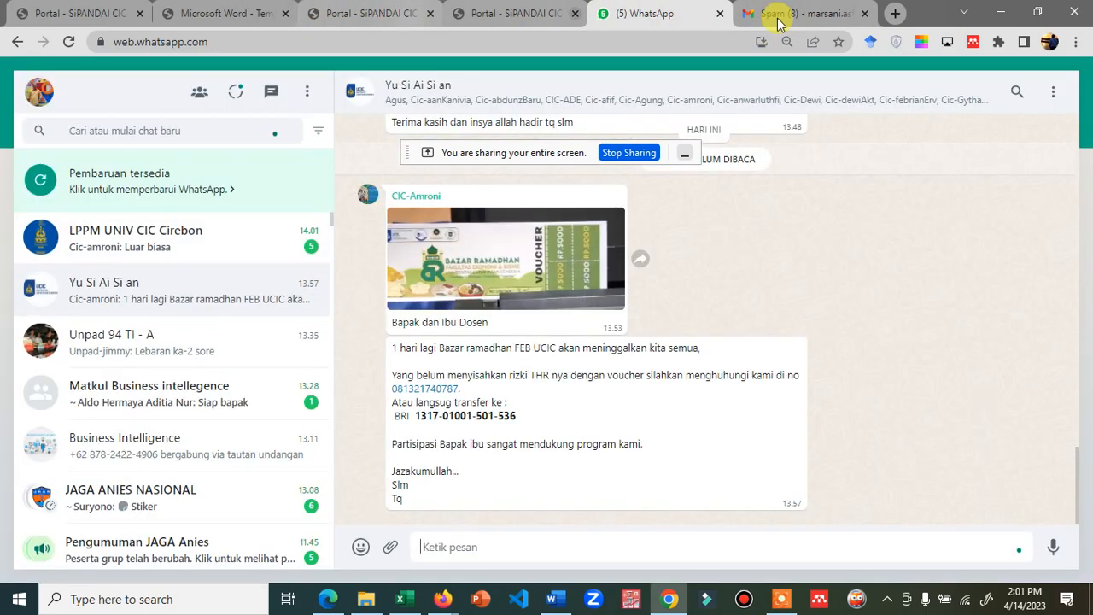
left_click(997, 13)
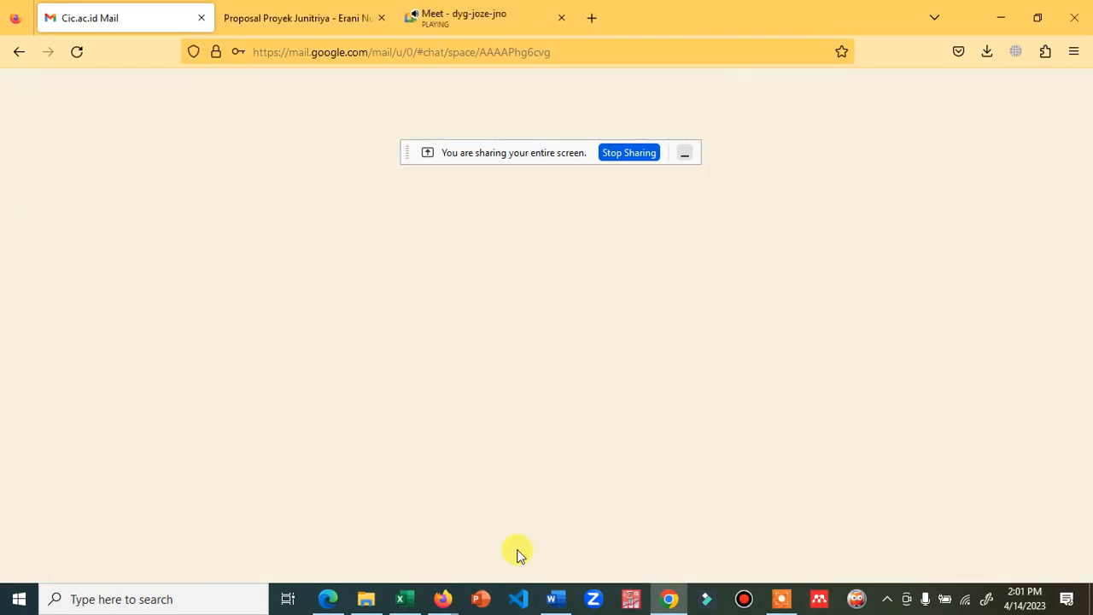
mouse_move(550, 600)
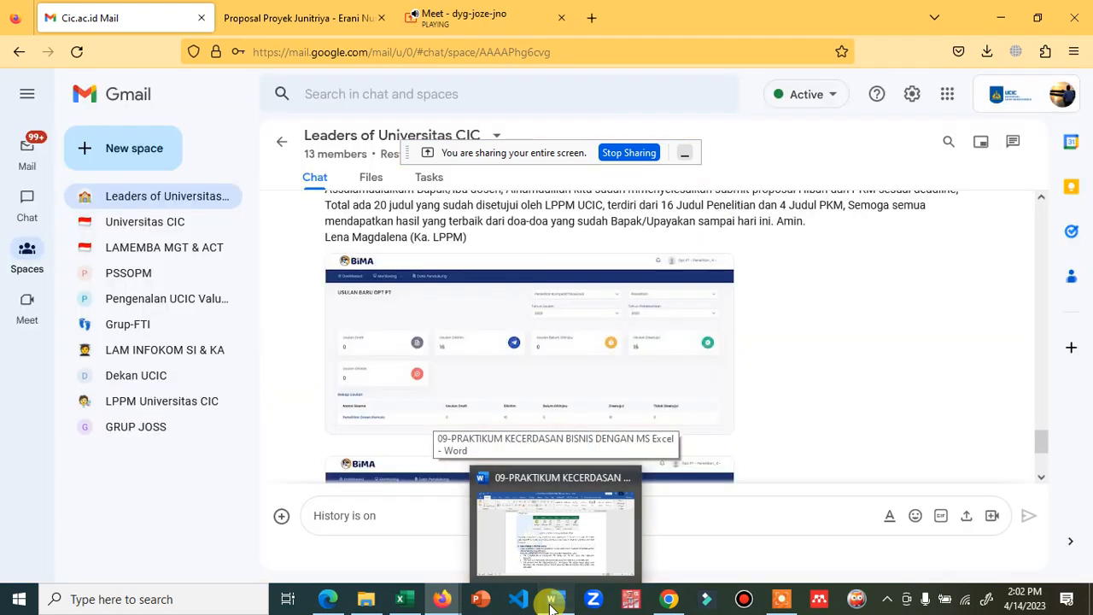
left_click(474, 499)
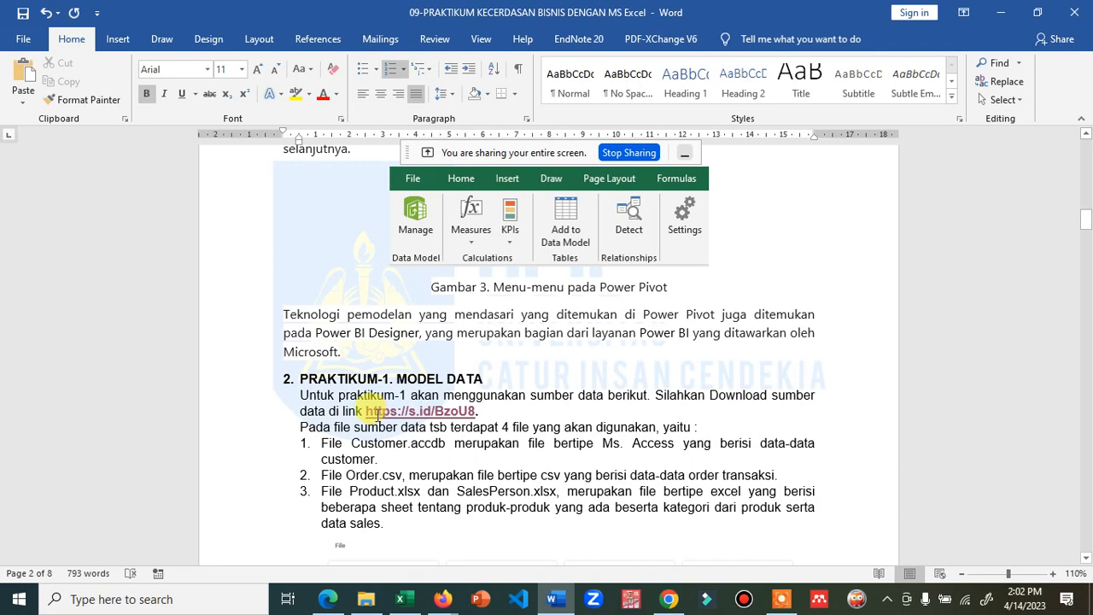
Select the source data link in the Word guide and switch to the Kecerdasan Bisnis Google Drive folder in Edge.
double_click(376, 412)
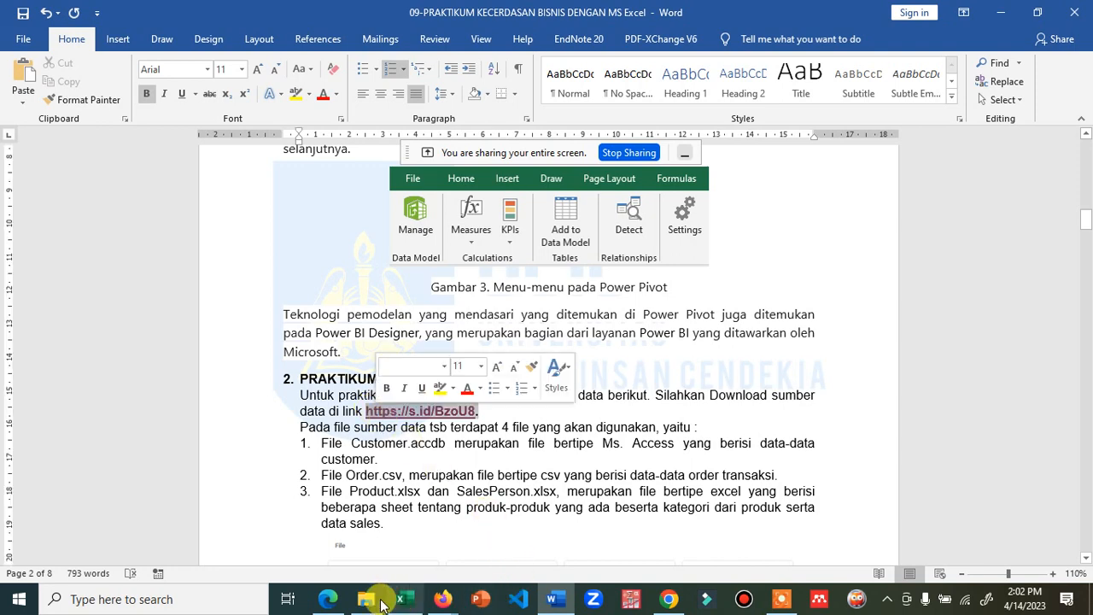
left_click(340, 602)
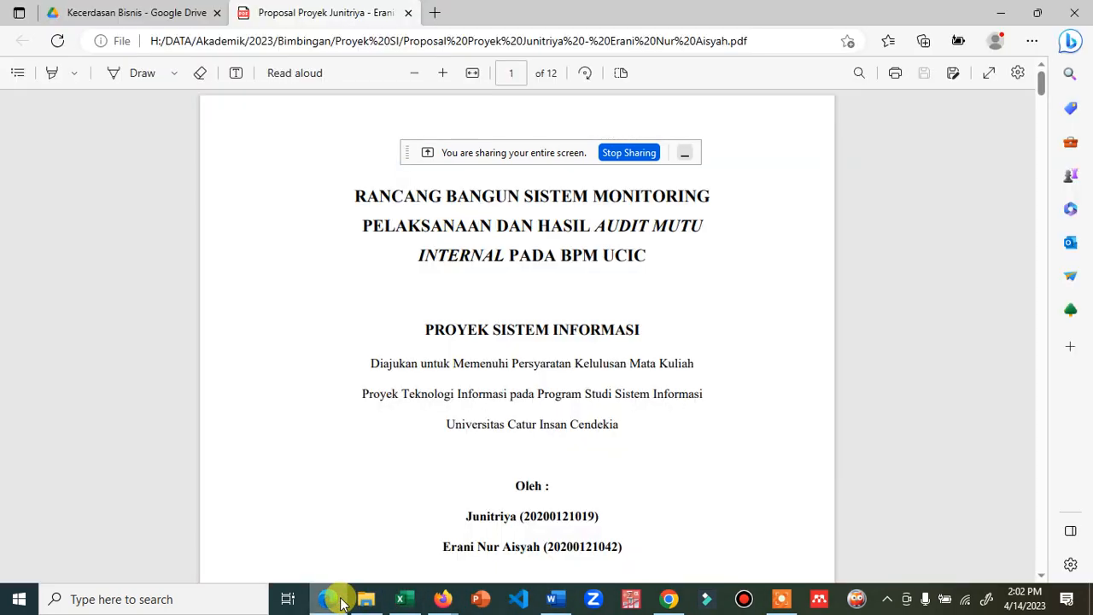
left_click(340, 601)
left_click(340, 602)
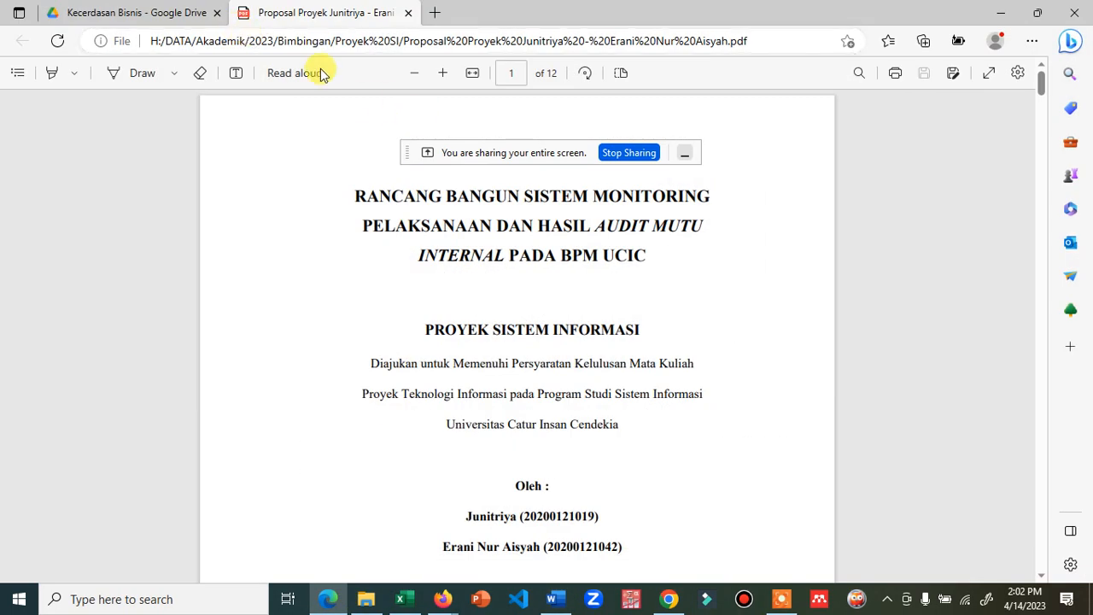
left_click(183, 17)
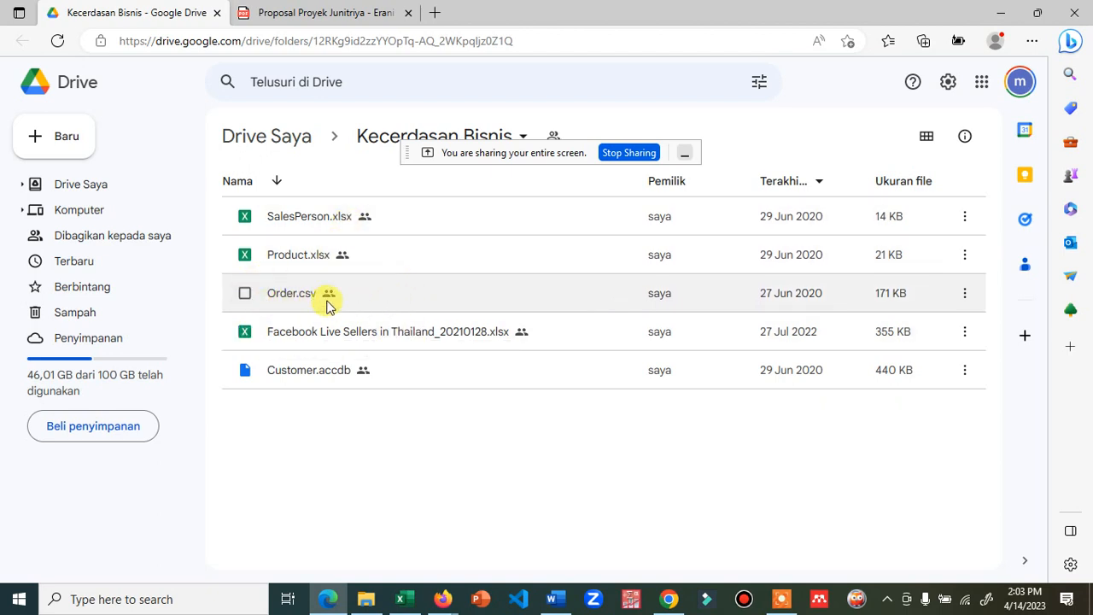
Preview the contents of Order.csv in Google Drive and close the preview.
left_click(283, 294)
double_click(283, 294)
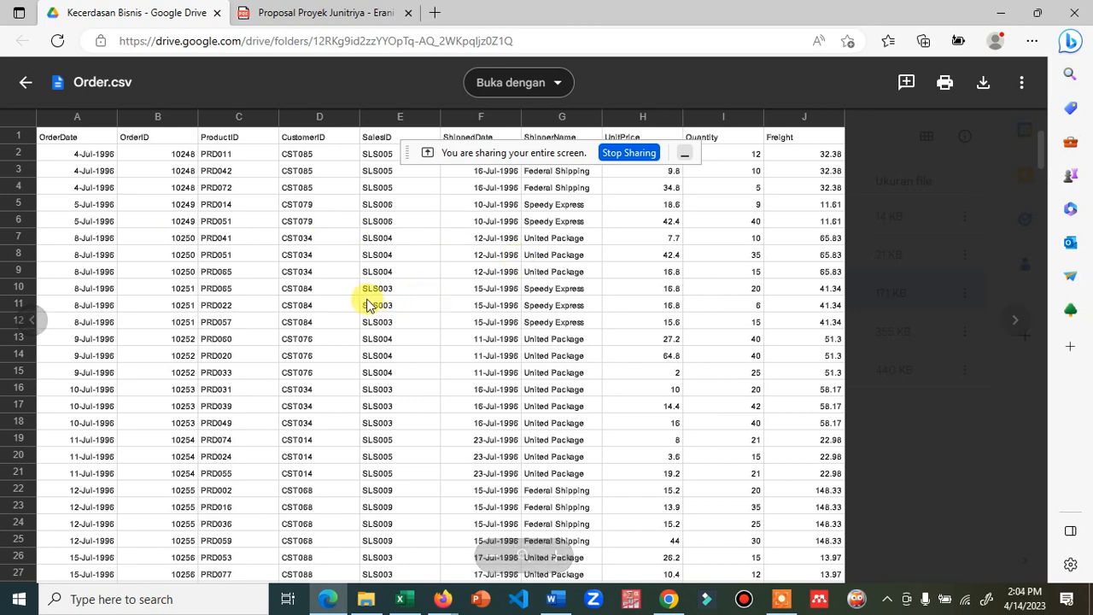
key("Escape")
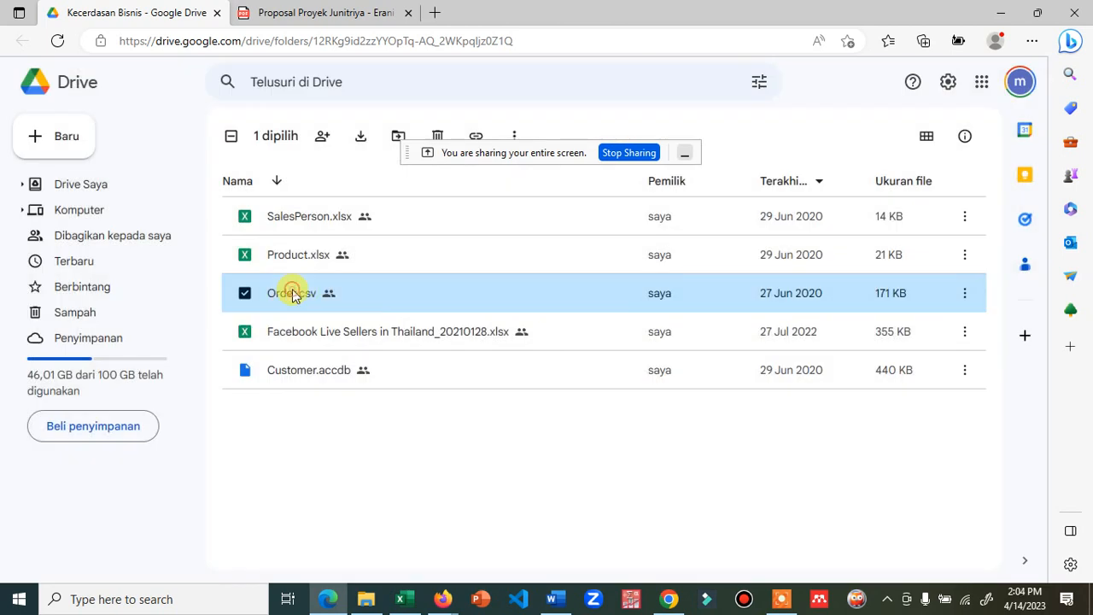
Download Order.csv from Google Drive and show the file in its Downloads folder.
right_click(293, 294)
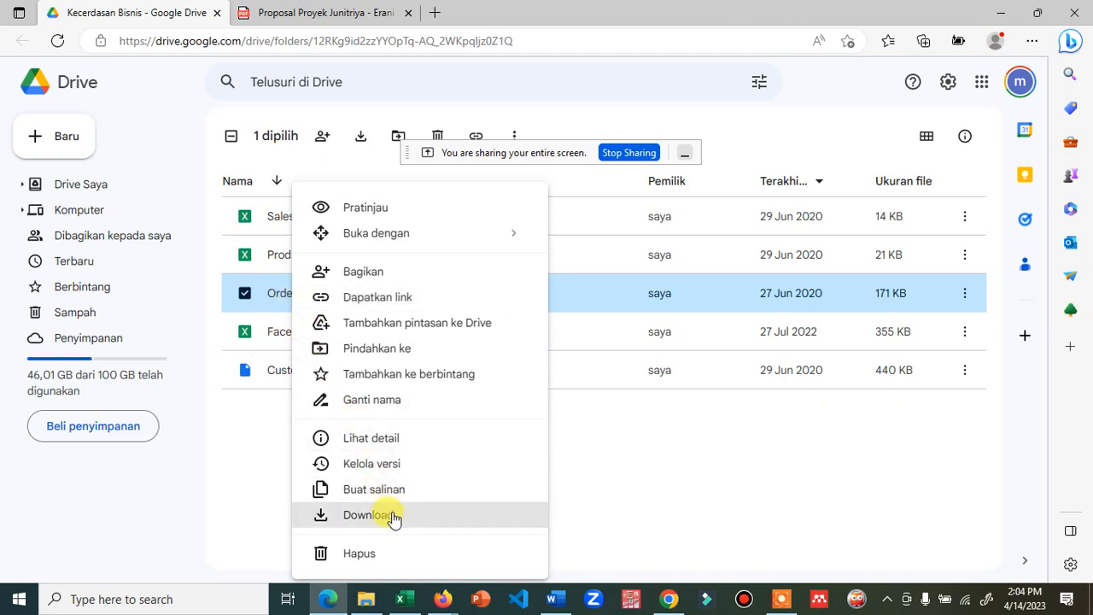
left_click(393, 516)
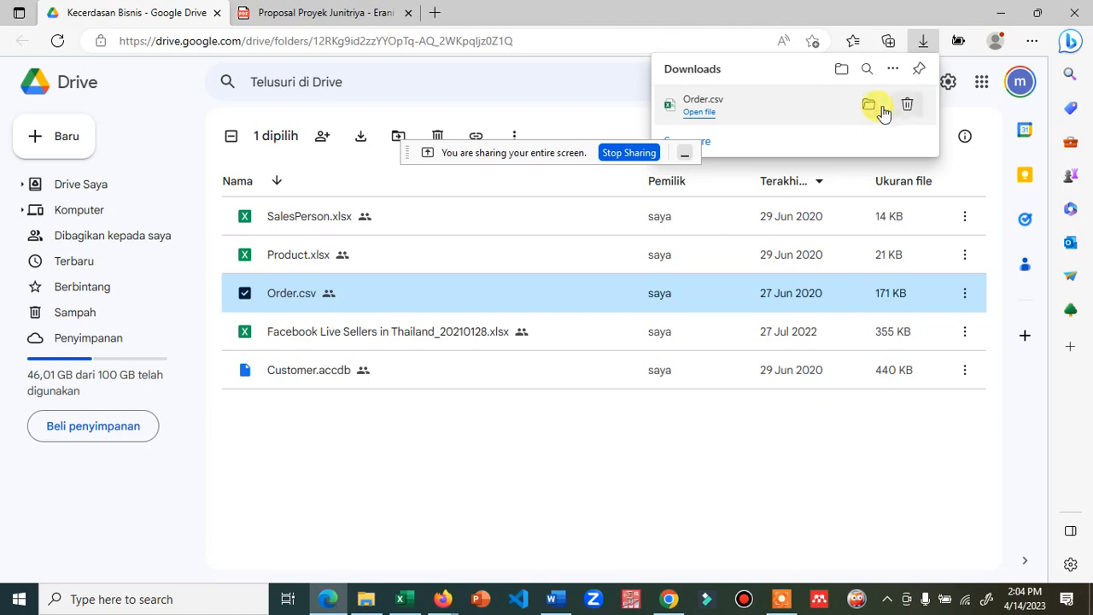
left_click(871, 108)
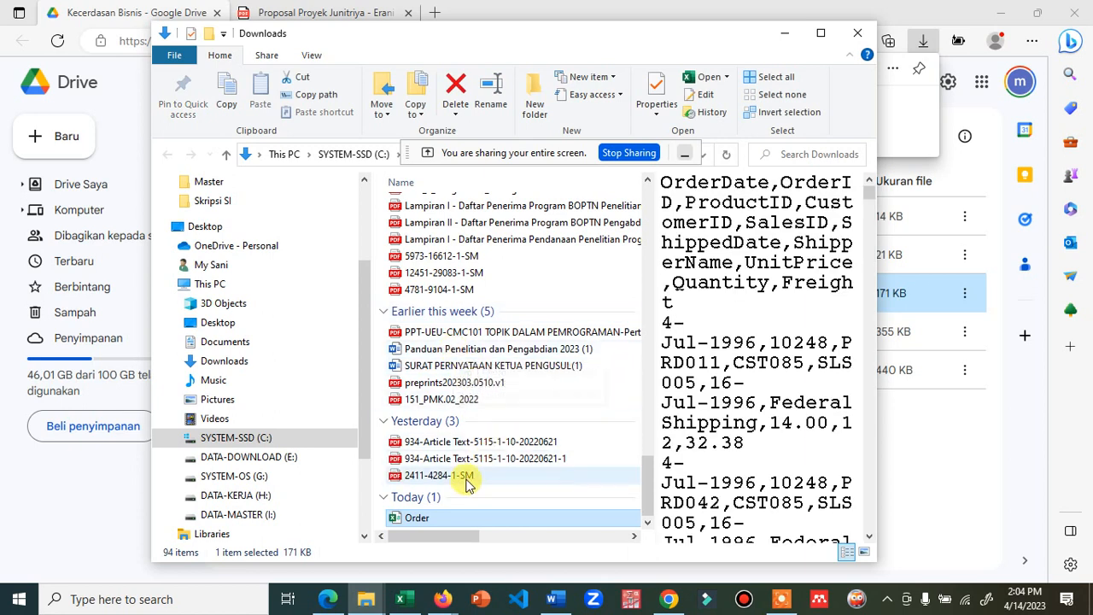
Maximize the Downloads window and widen its preview pane to examine the comma-separated records of the Order file.
double_click(431, 517)
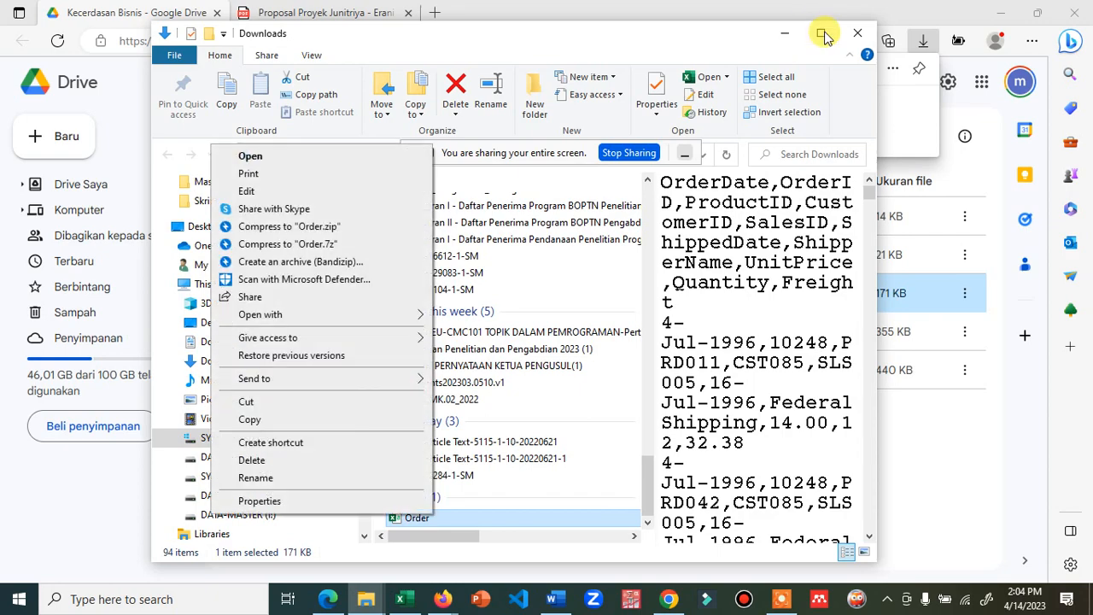
left_click(824, 36)
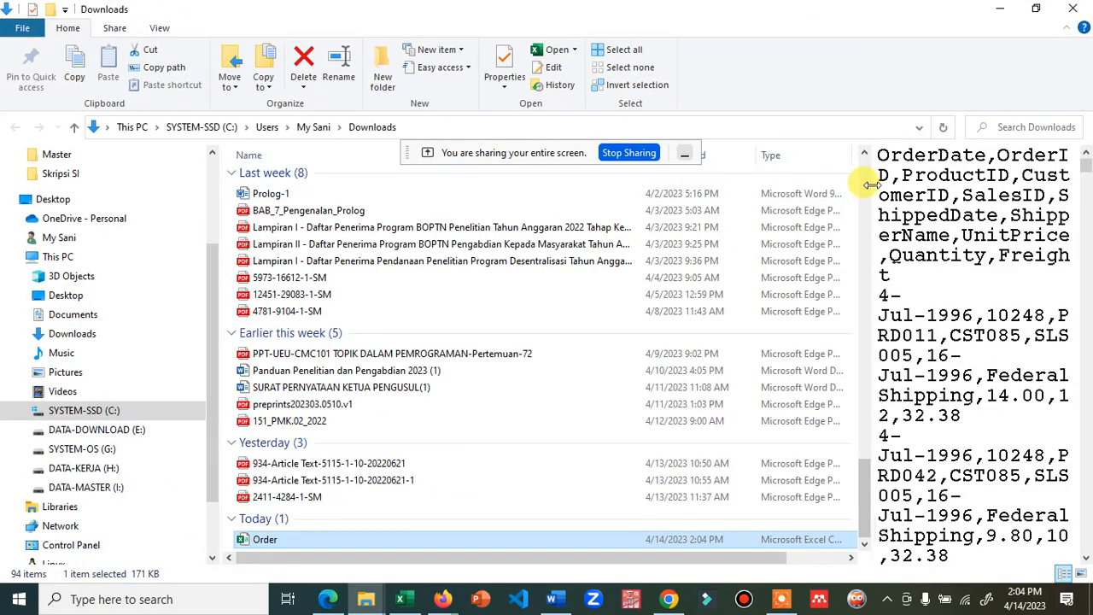
left_click_drag(871, 185, 331, 258)
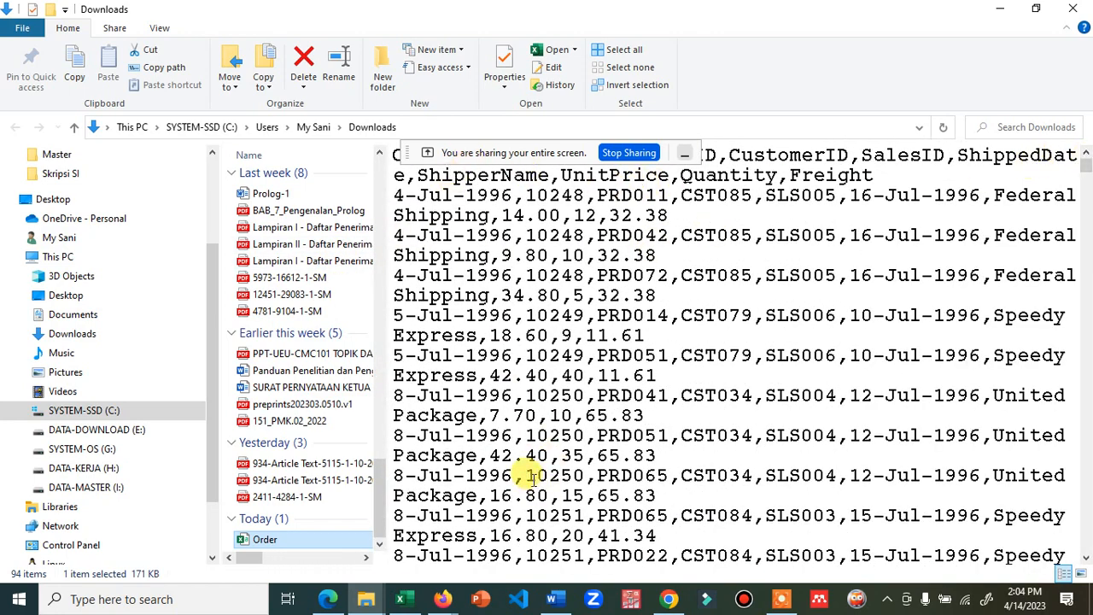
left_click(525, 235)
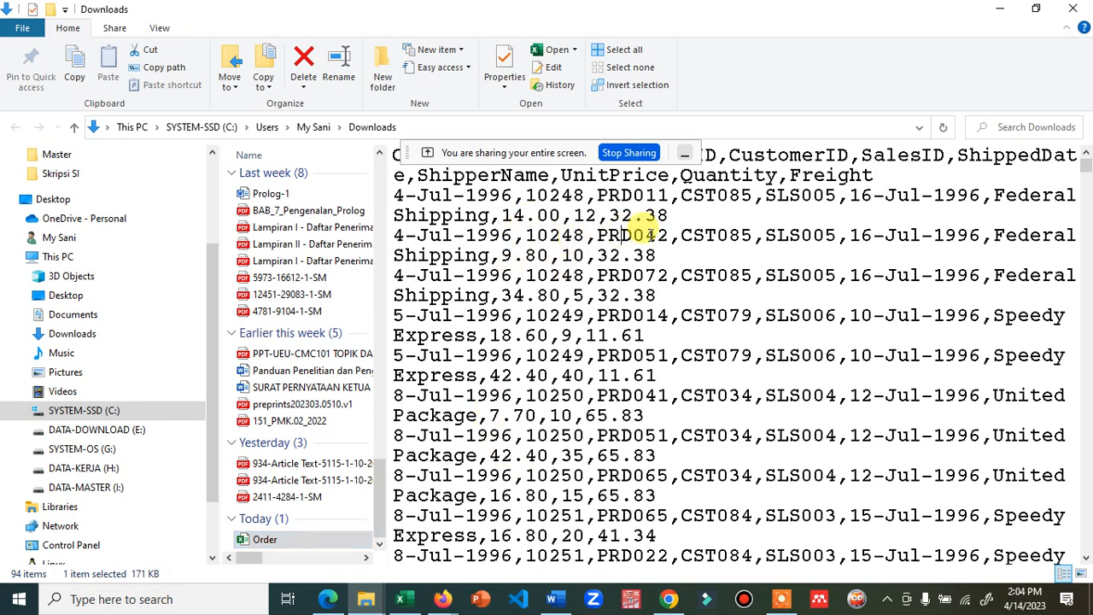
left_click(391, 394)
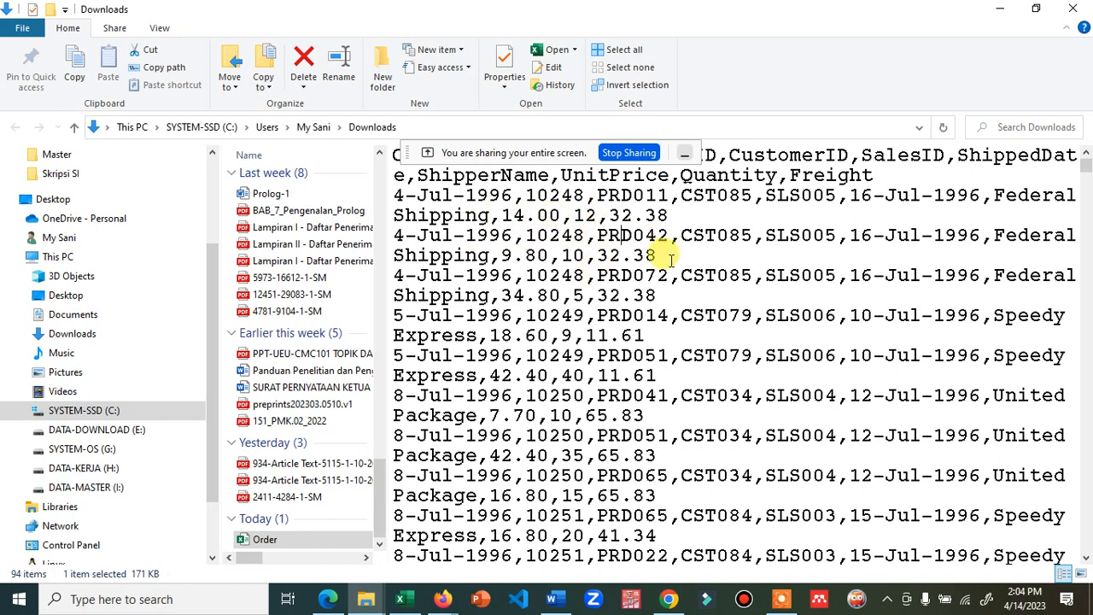
Compare the Drive folder in Edge with the Order file preview, return to the folder and clear the file selection.
left_click(328, 599)
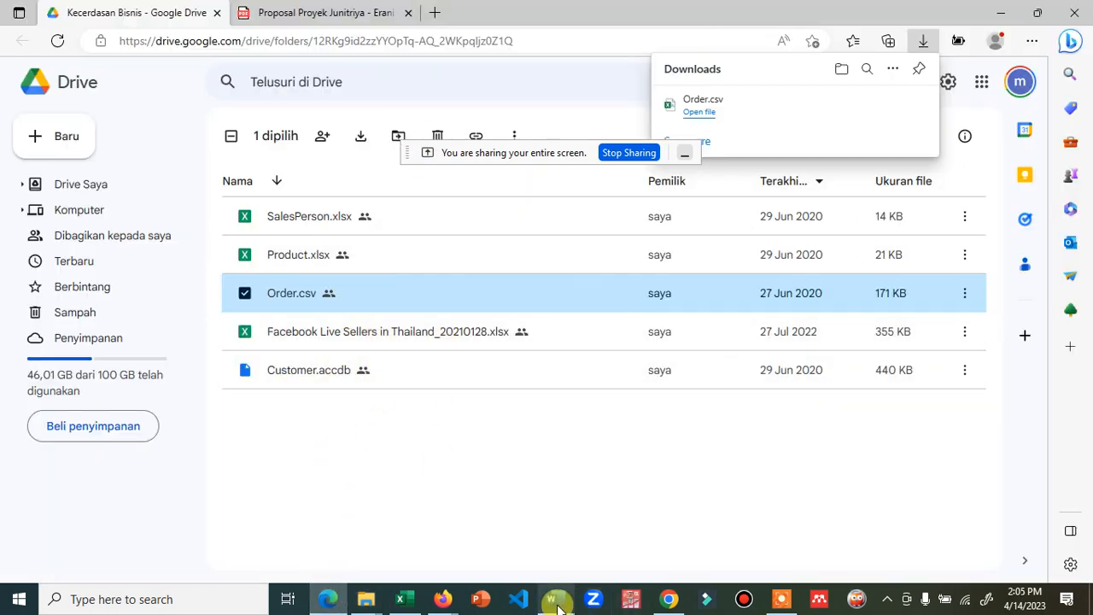
left_click(375, 597)
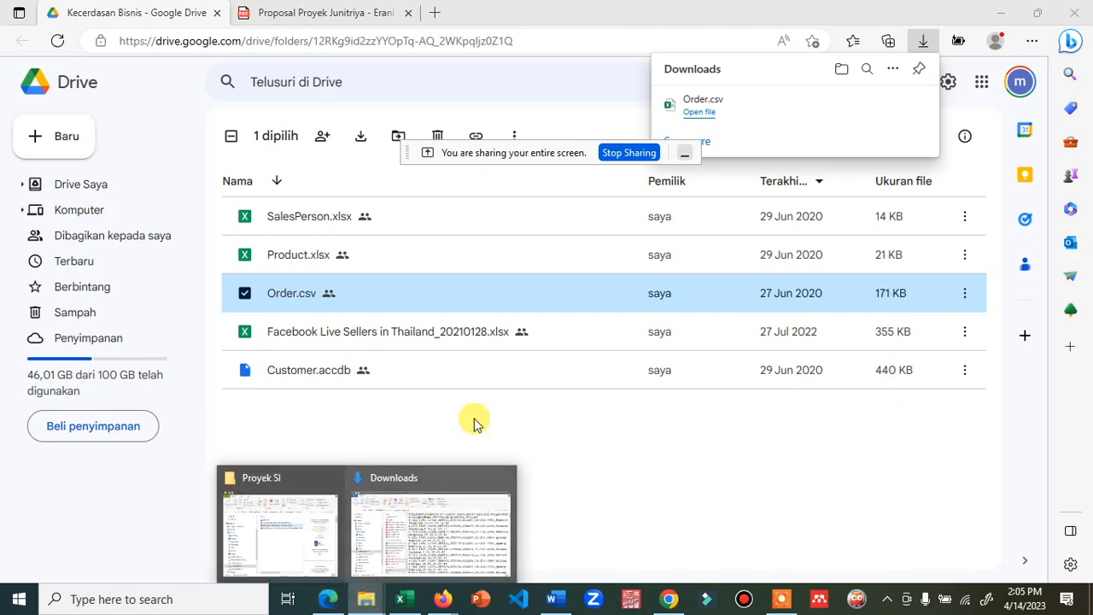
left_click(424, 531)
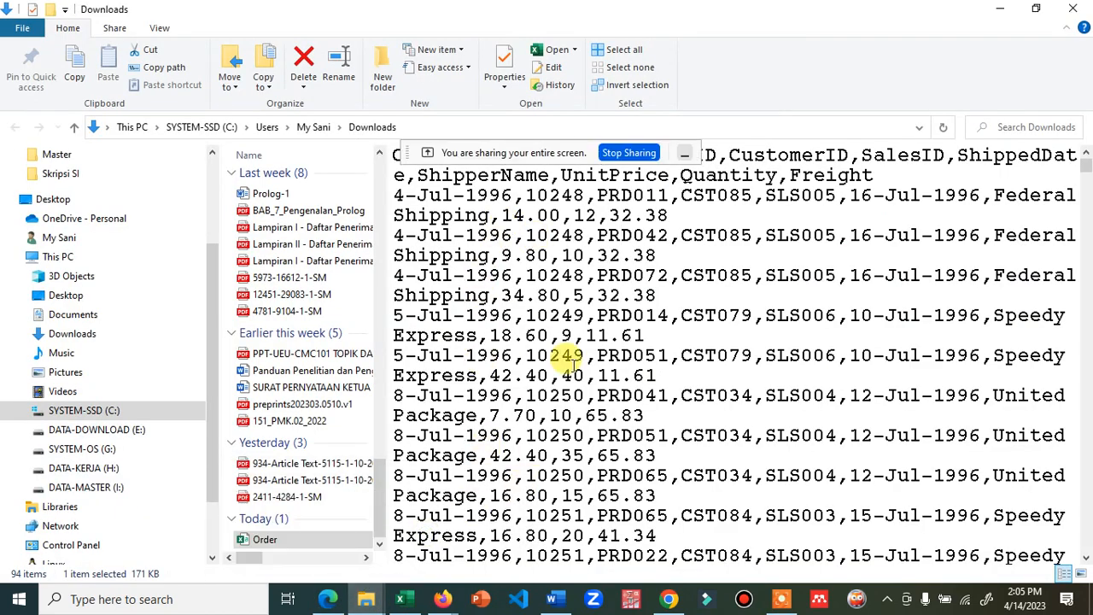
left_click(327, 598)
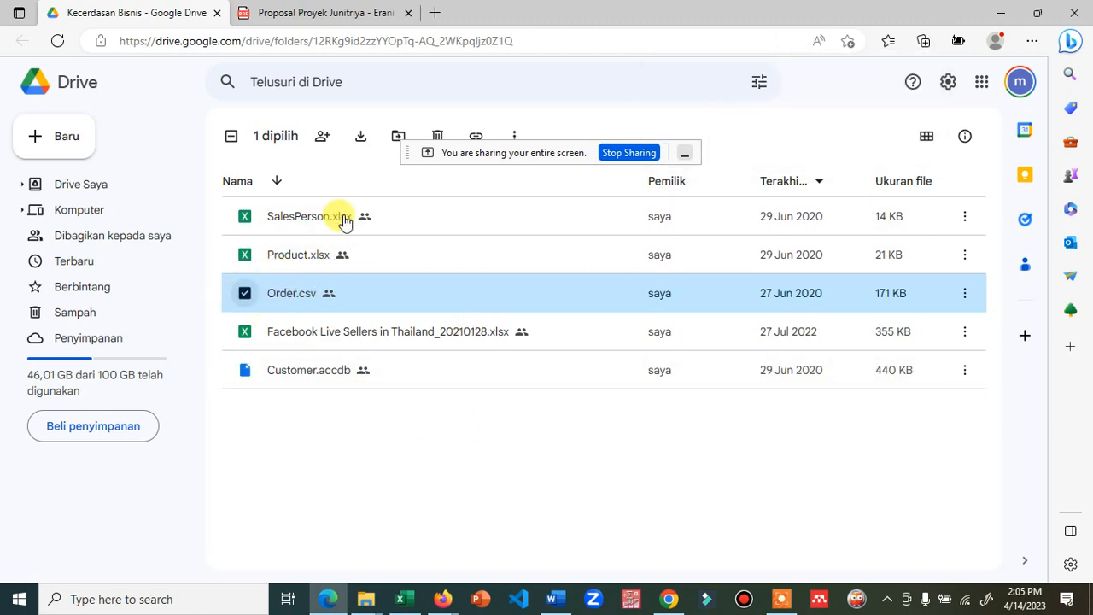
key("Escape")
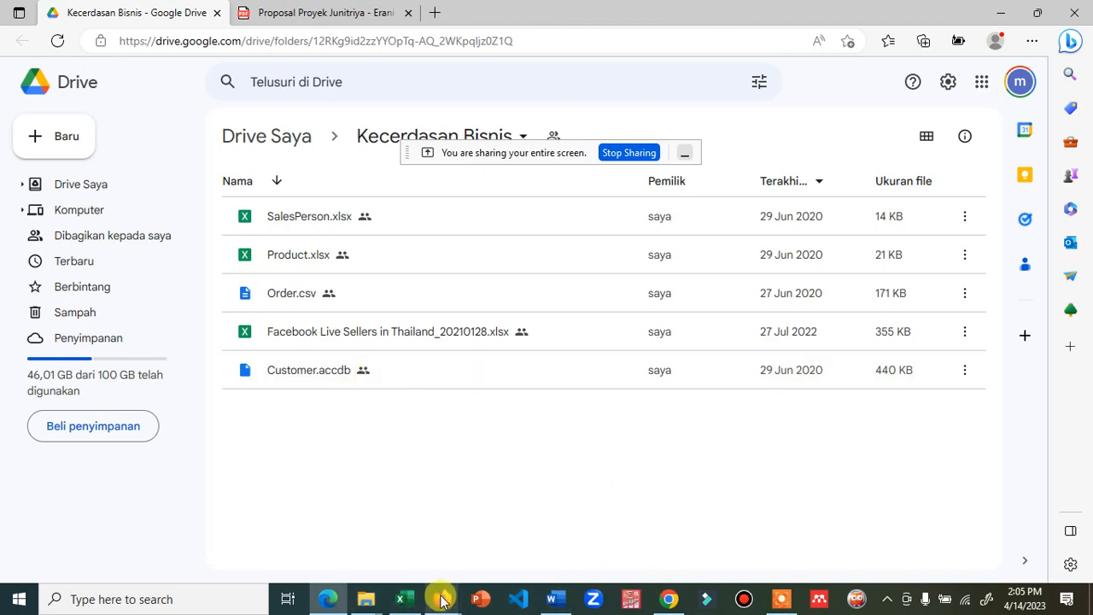
mouse_move(444, 597)
mouse_move(382, 531)
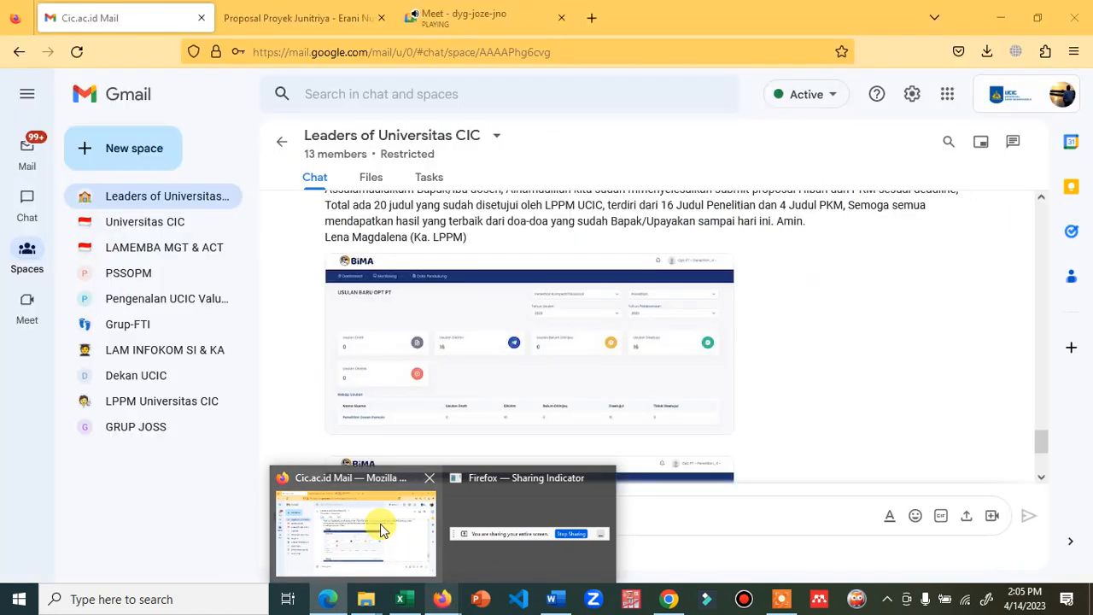
left_click(370, 531)
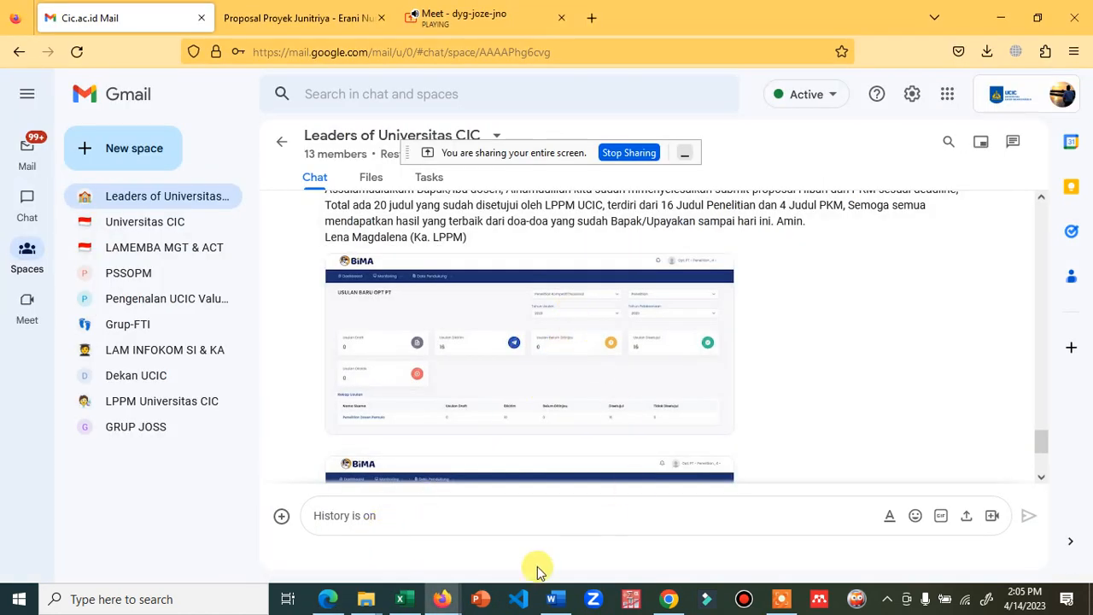
mouse_move(442, 596)
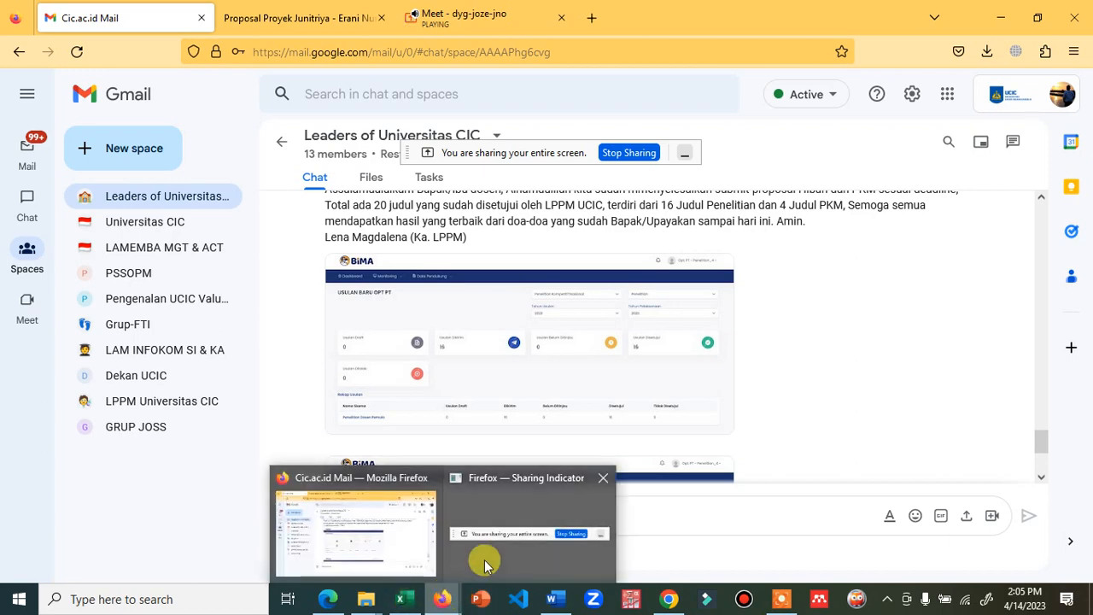
mouse_move(484, 565)
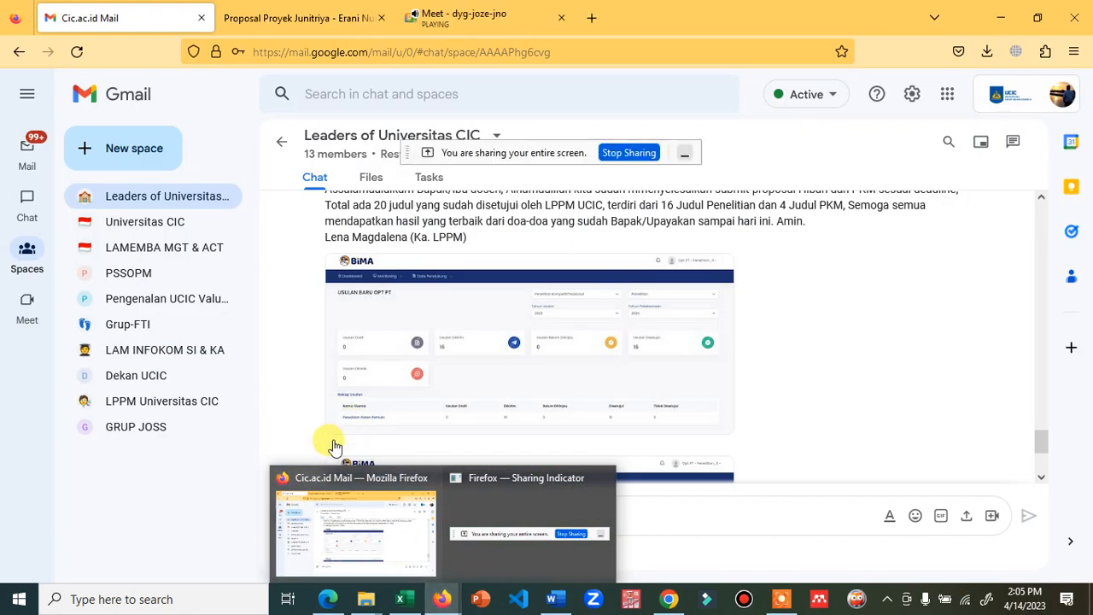
mouse_move(356, 532)
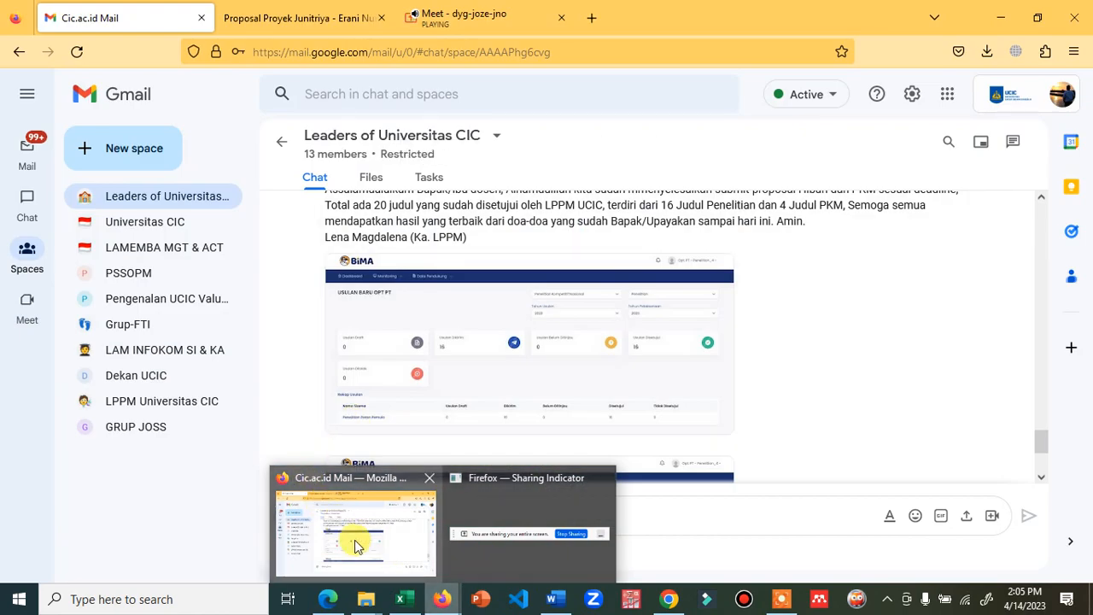
left_click(355, 540)
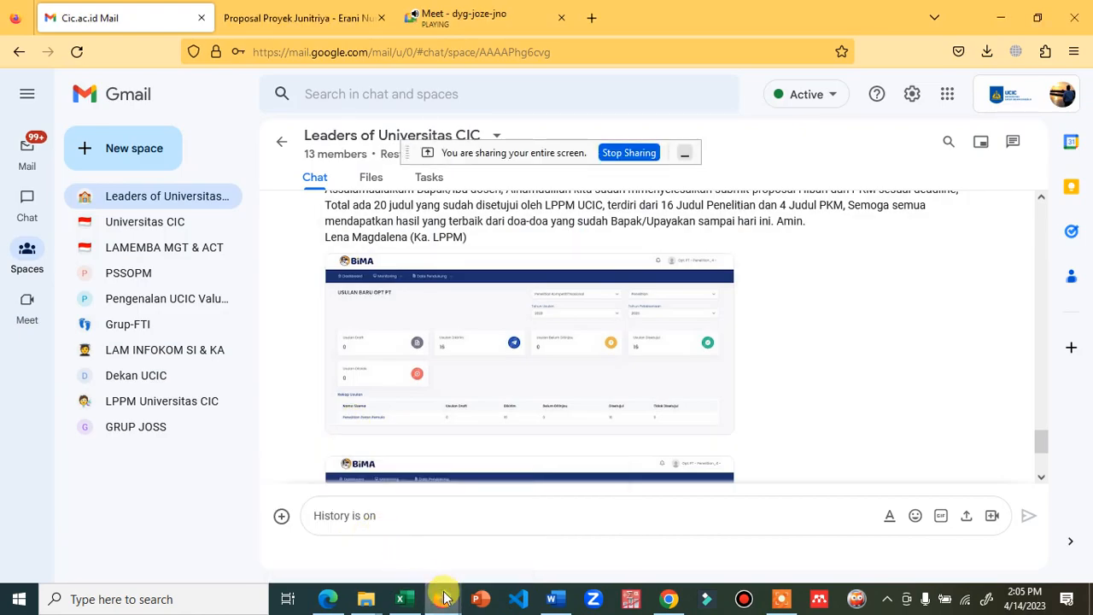
left_click(326, 595)
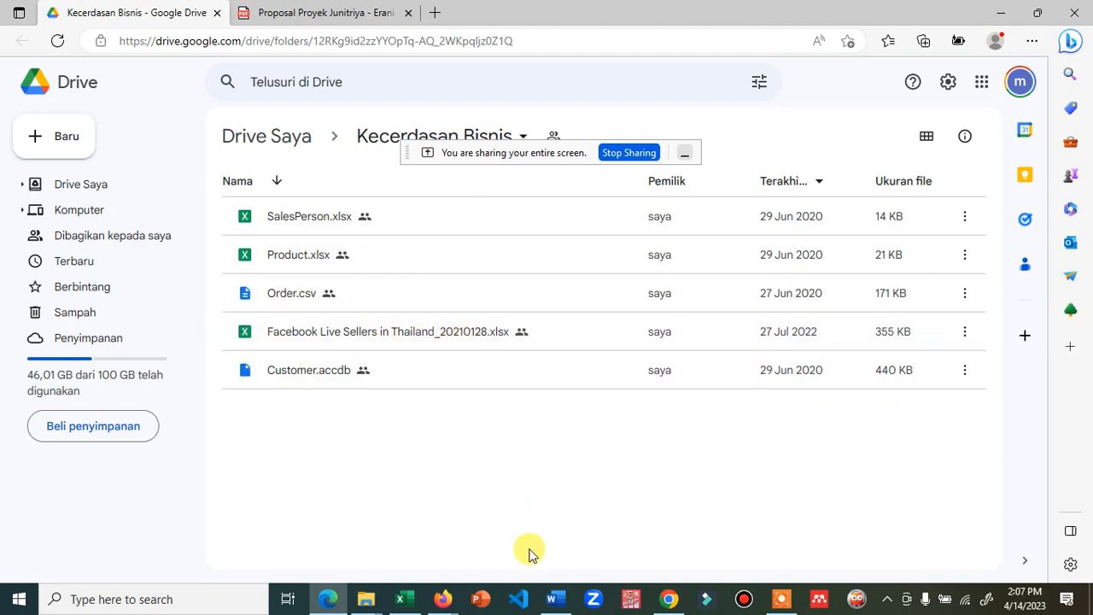
Switch to the practicum document in Word and review the source file list, highlighting the "data-data order transaksi." wording for Order.csv.
left_click(552, 601)
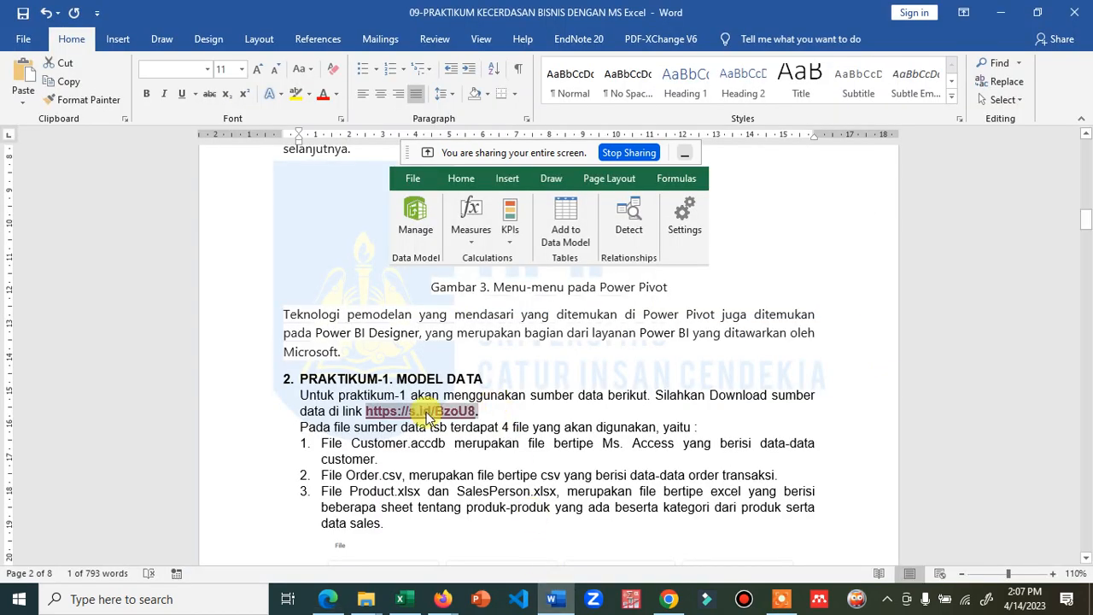
scroll(374, 432, "down", 1)
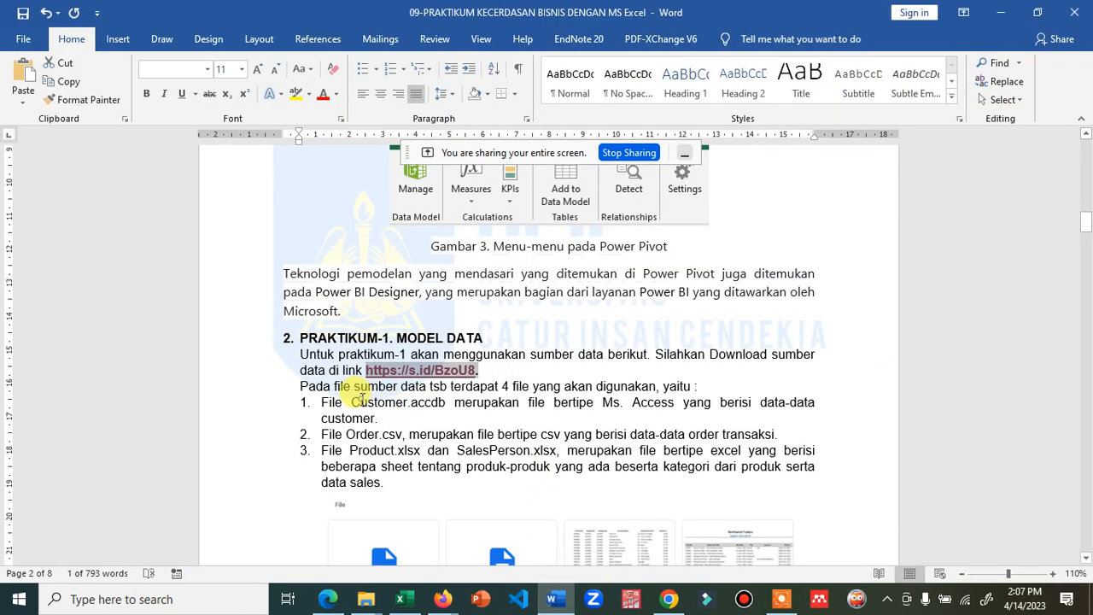
left_click(491, 402)
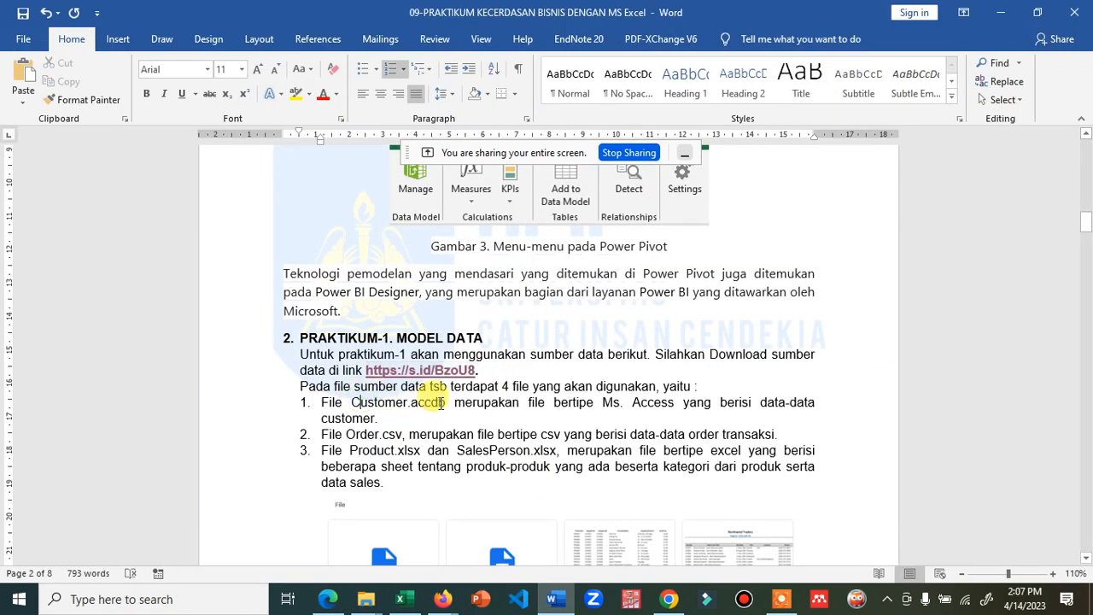
left_click(654, 402)
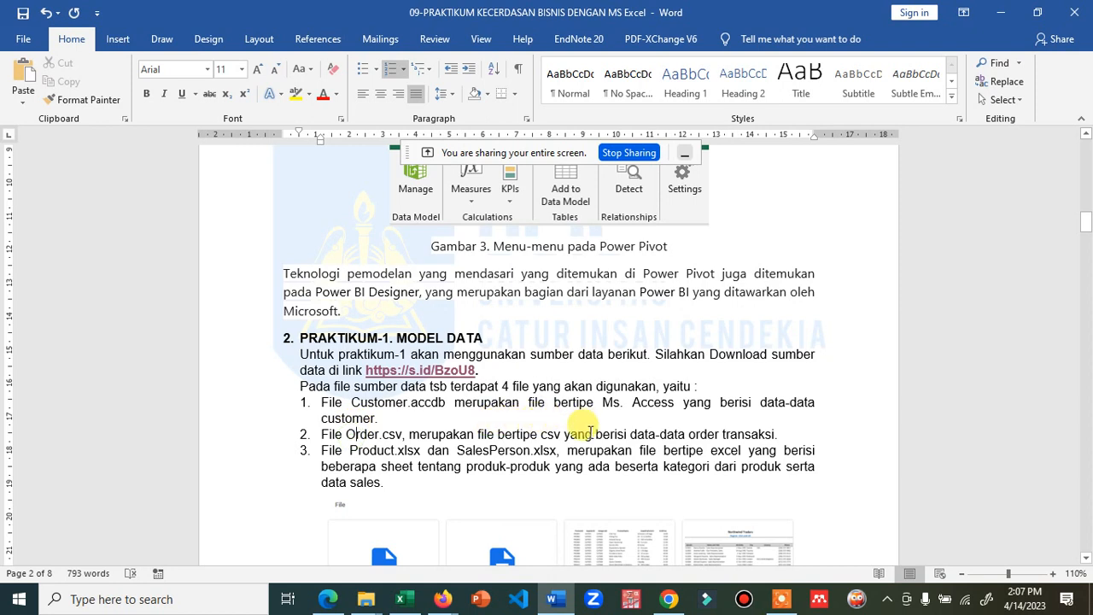
left_click_drag(630, 434, 784, 435)
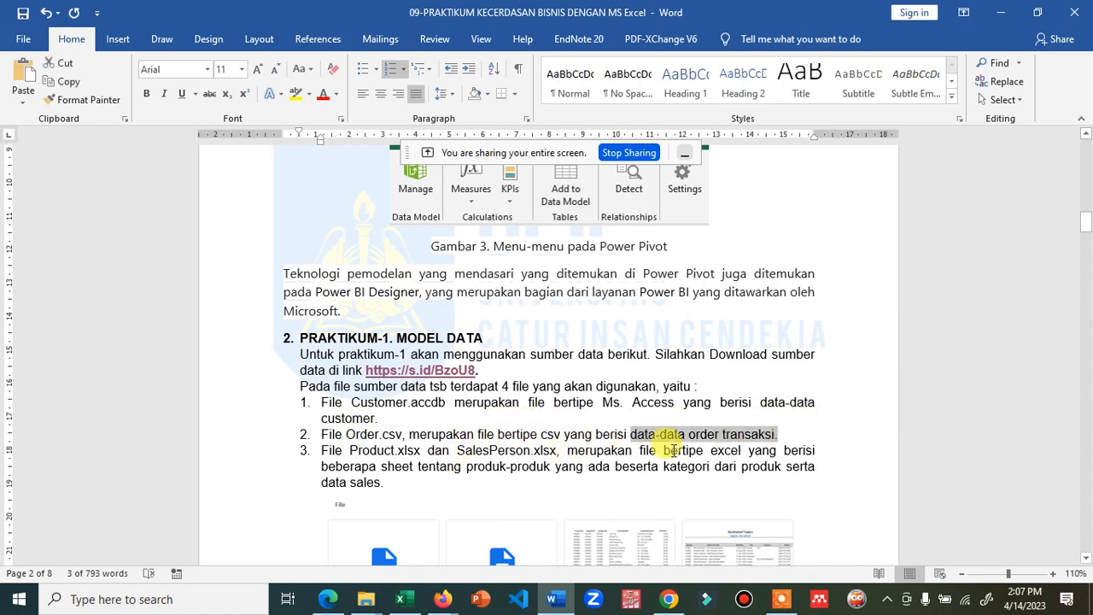
Examine the source file thumbnails and section 3 on using order.csv in Power-Pivot, including its analysis question and solution steps.
scroll(434, 395, "down", 5)
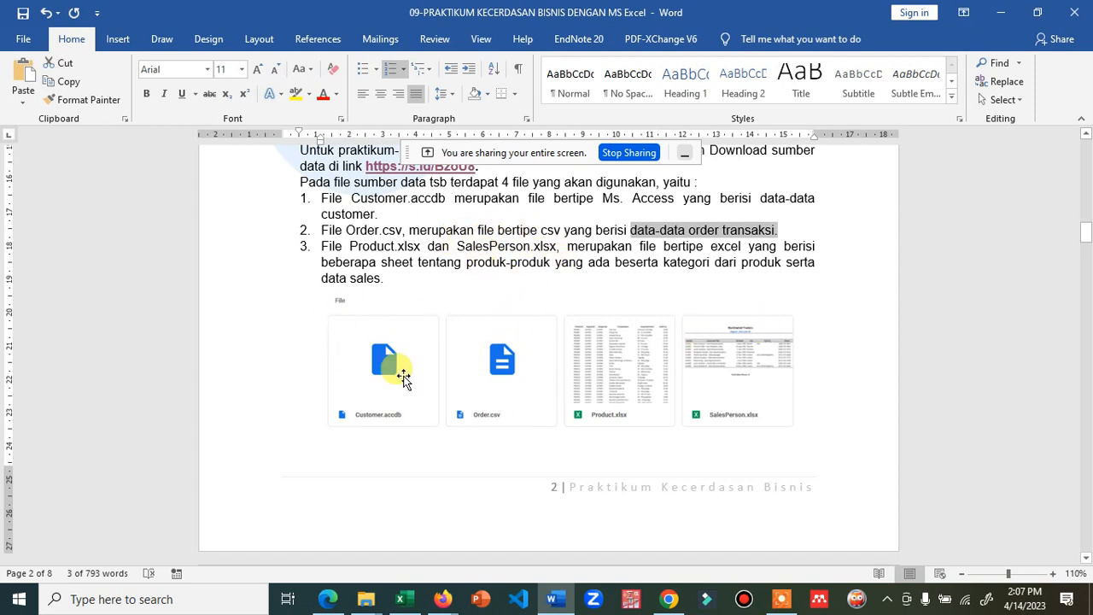
scroll(419, 358, "down", 4)
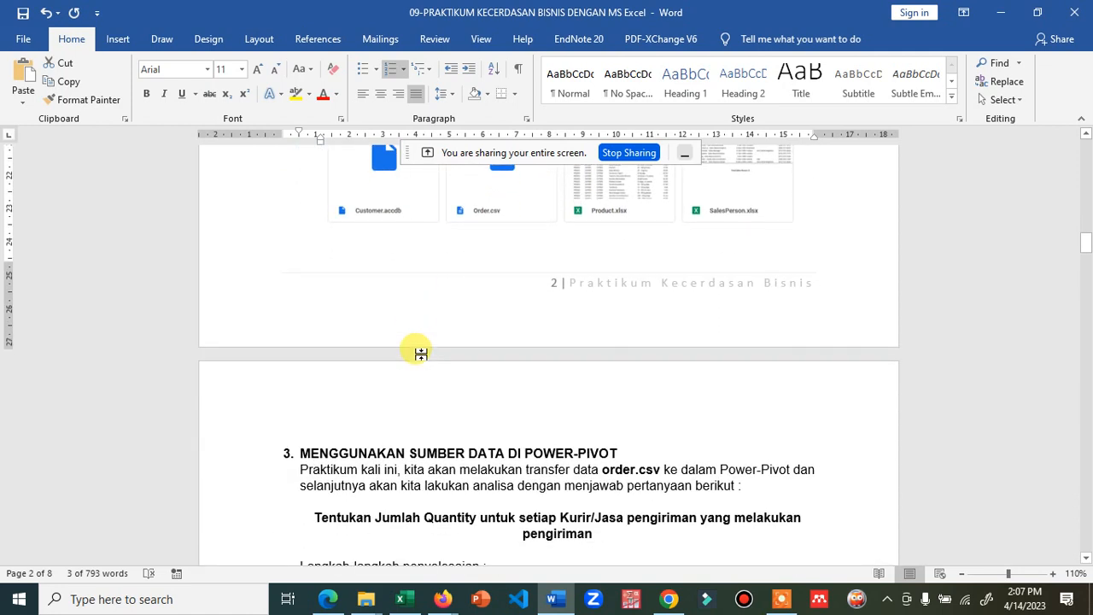
scroll(421, 352, "down", 2)
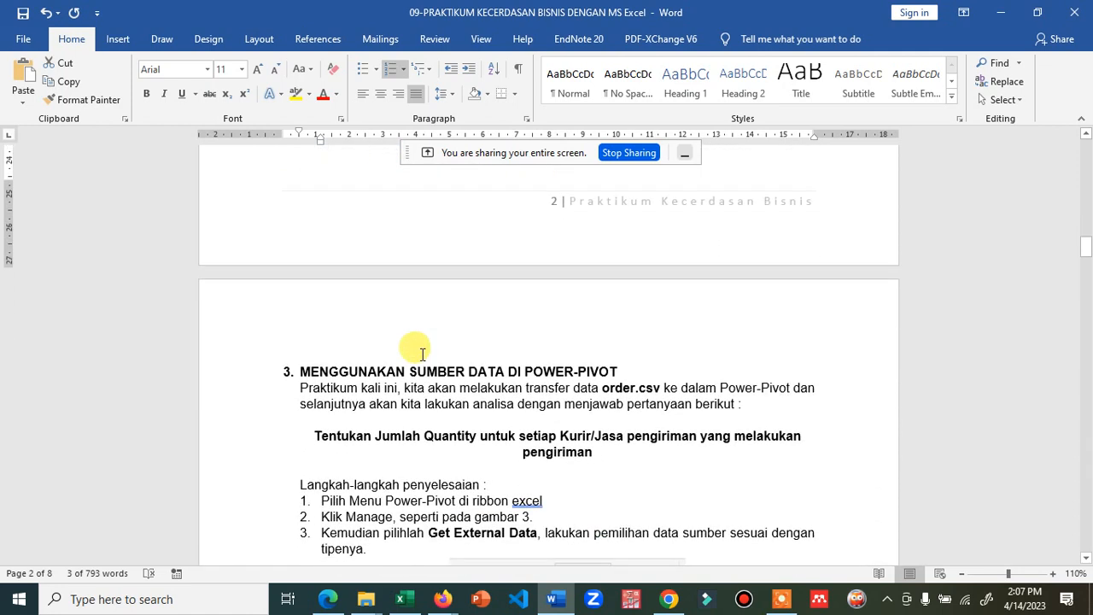
scroll(422, 354, "down", 3)
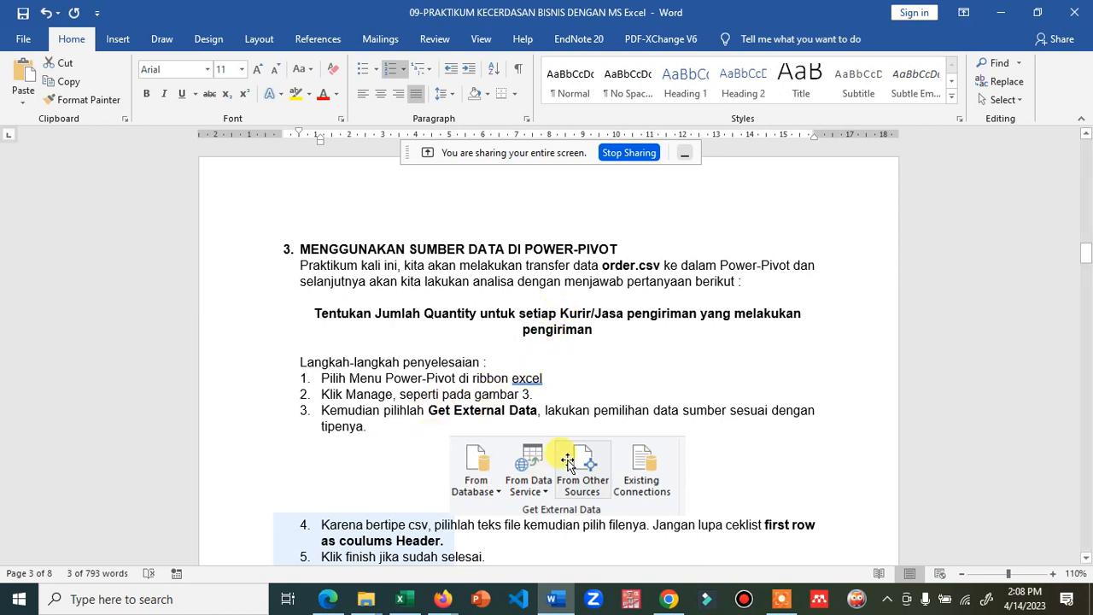
Switch to Book1 in Excel, cancel the attempt to add a table to the data model, and open the Power Pivot window.
left_click(401, 600)
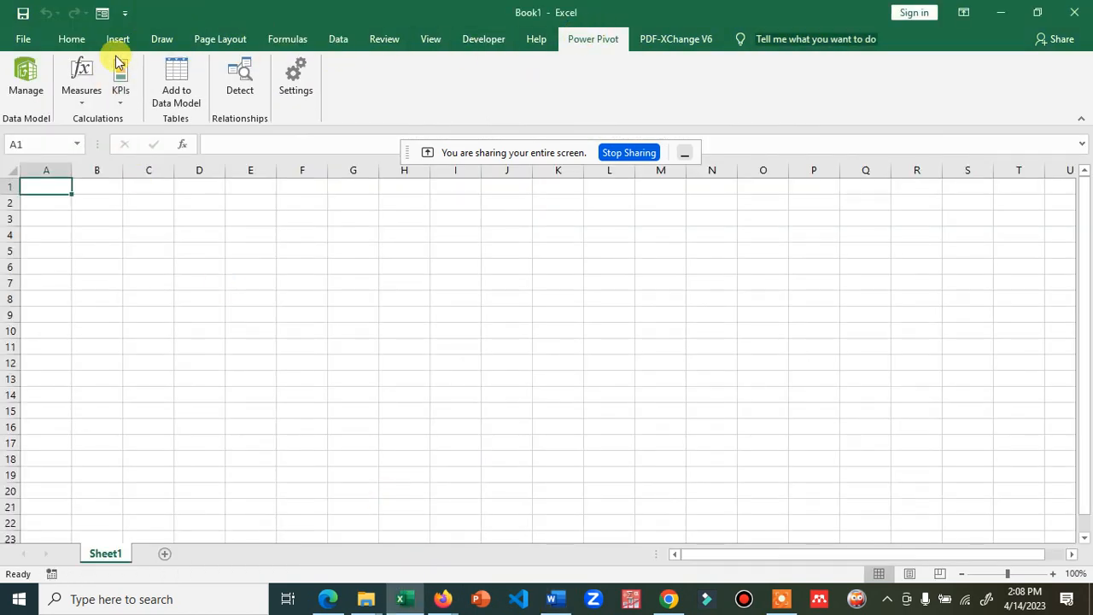
left_click(174, 103)
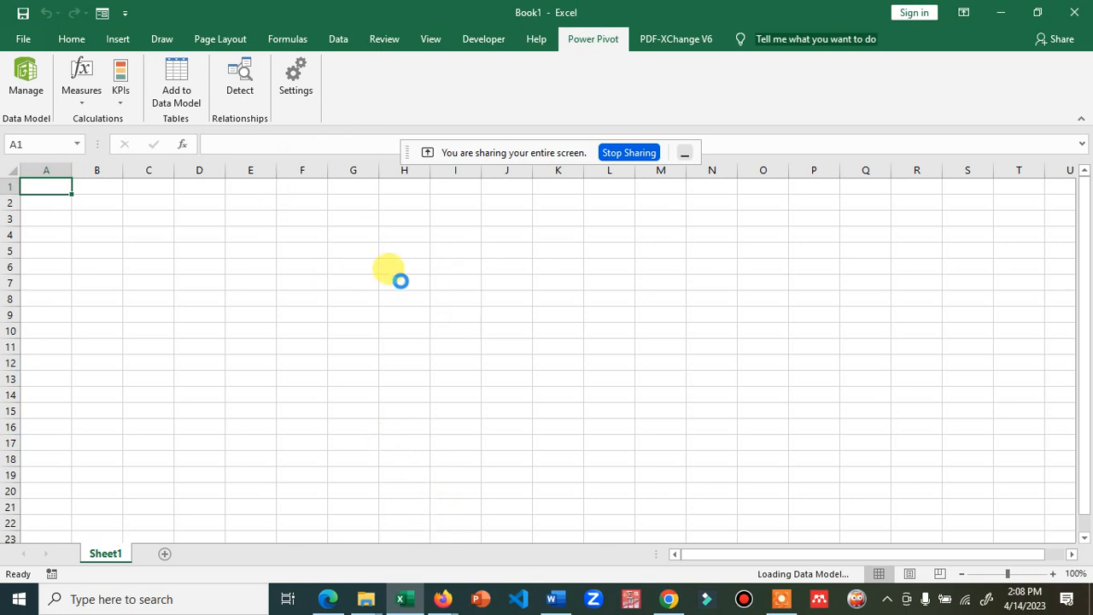
left_click(577, 330)
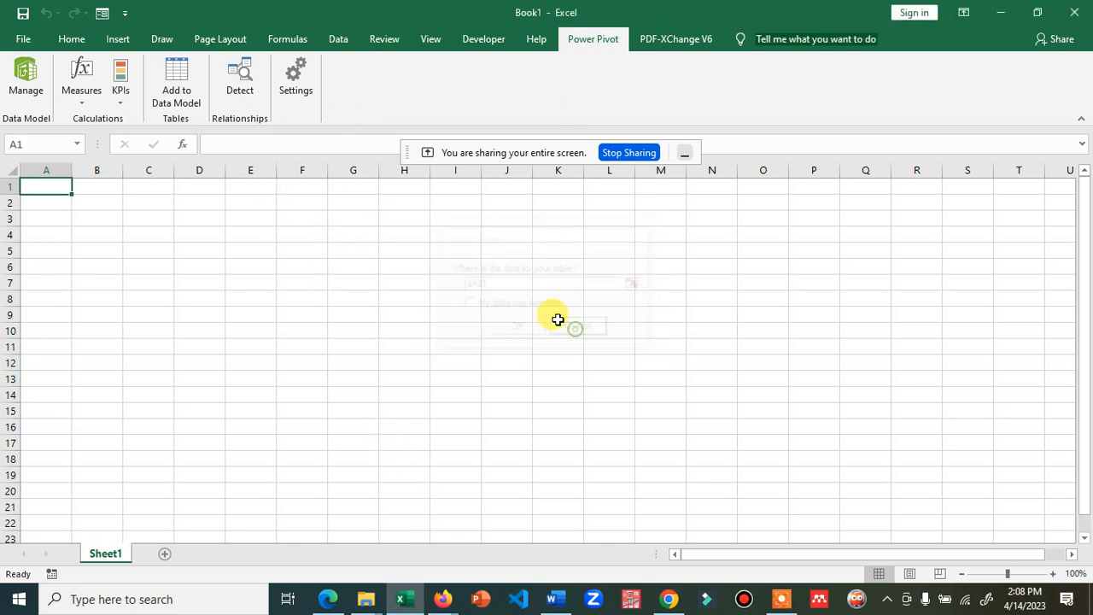
left_click(25, 75)
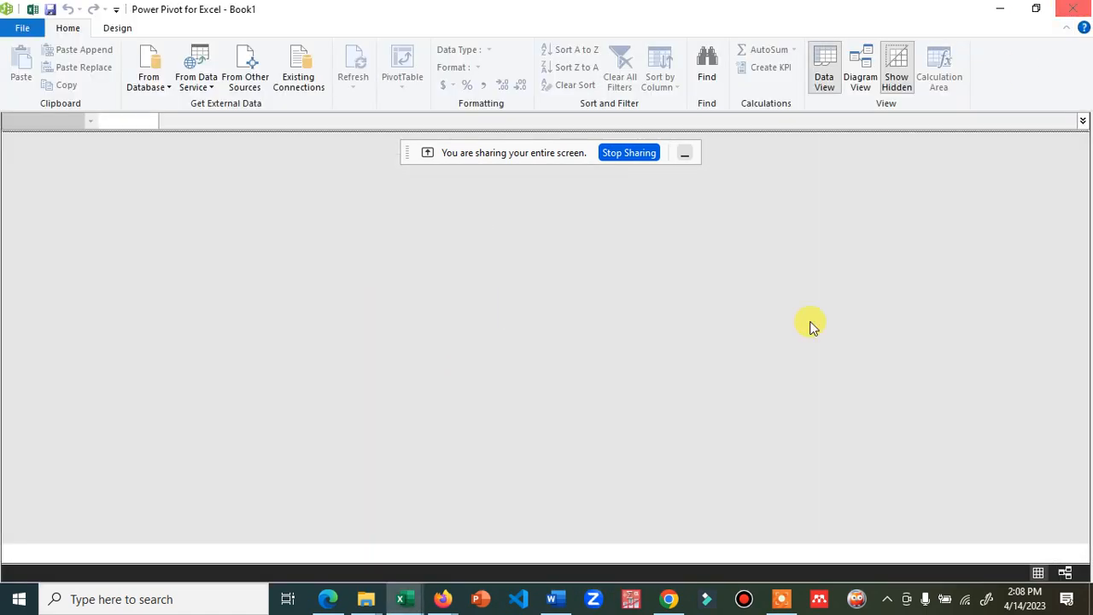
Compare the Word instructions with the Power Pivot window, close that window and reopen it from Book1 in Excel.
left_click(556, 595)
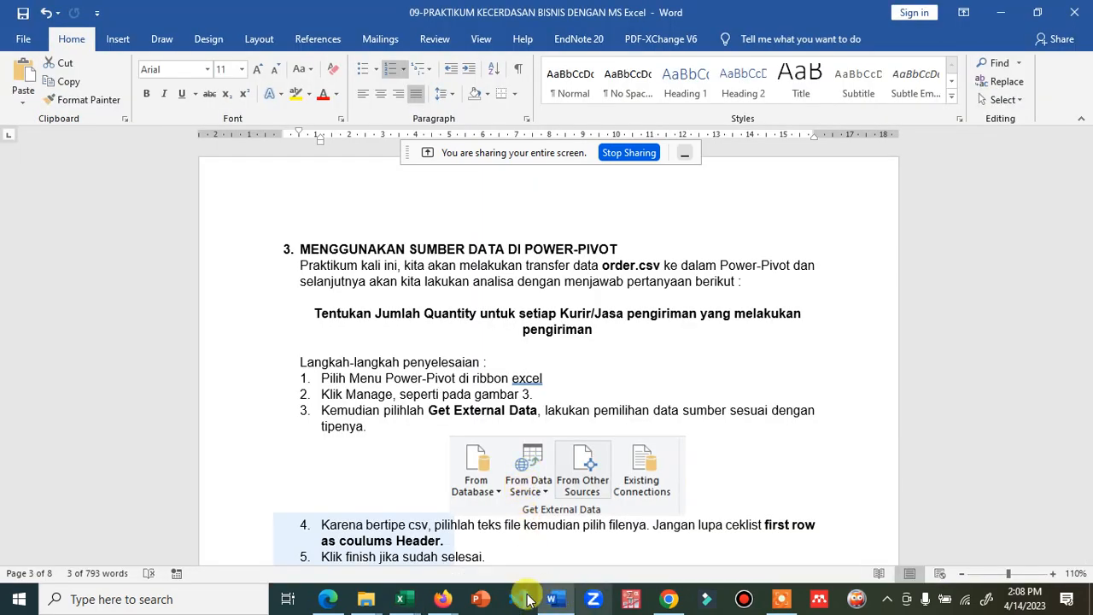
left_click(402, 602)
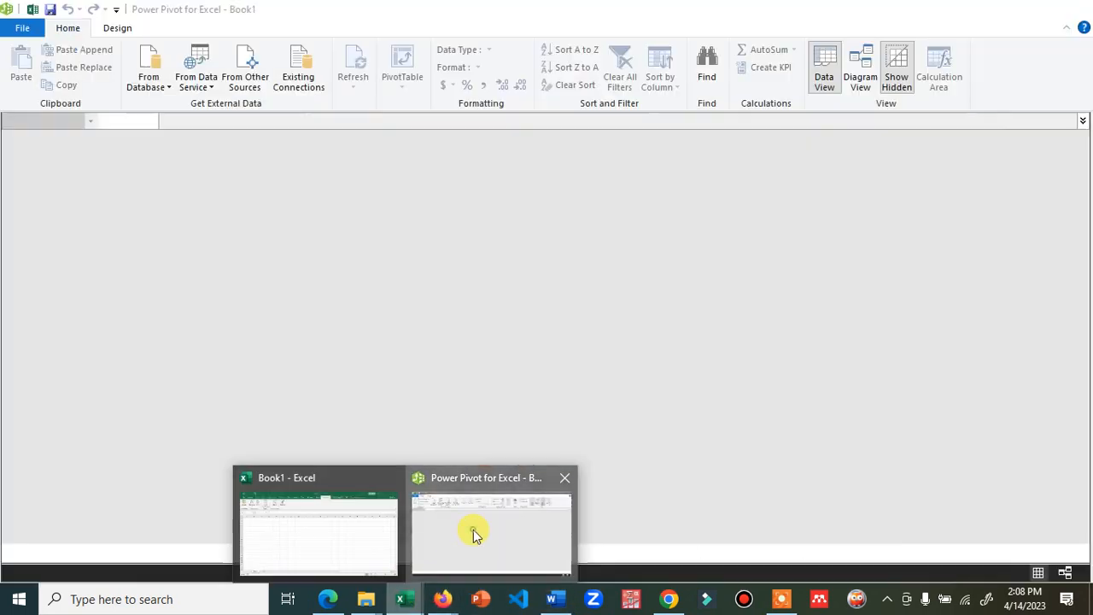
left_click(473, 529)
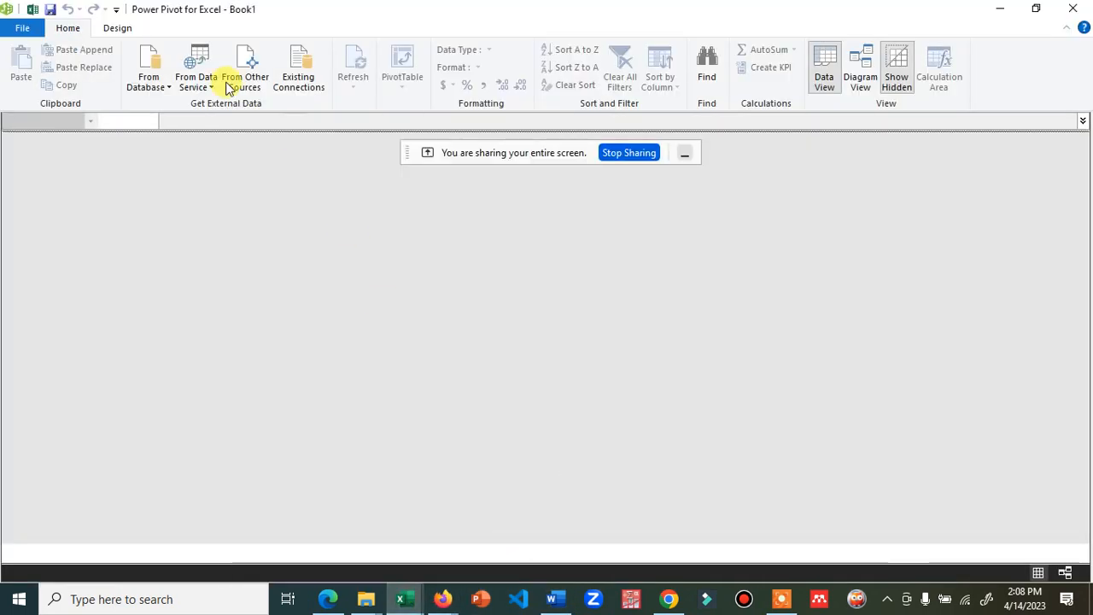
left_click(1077, 8)
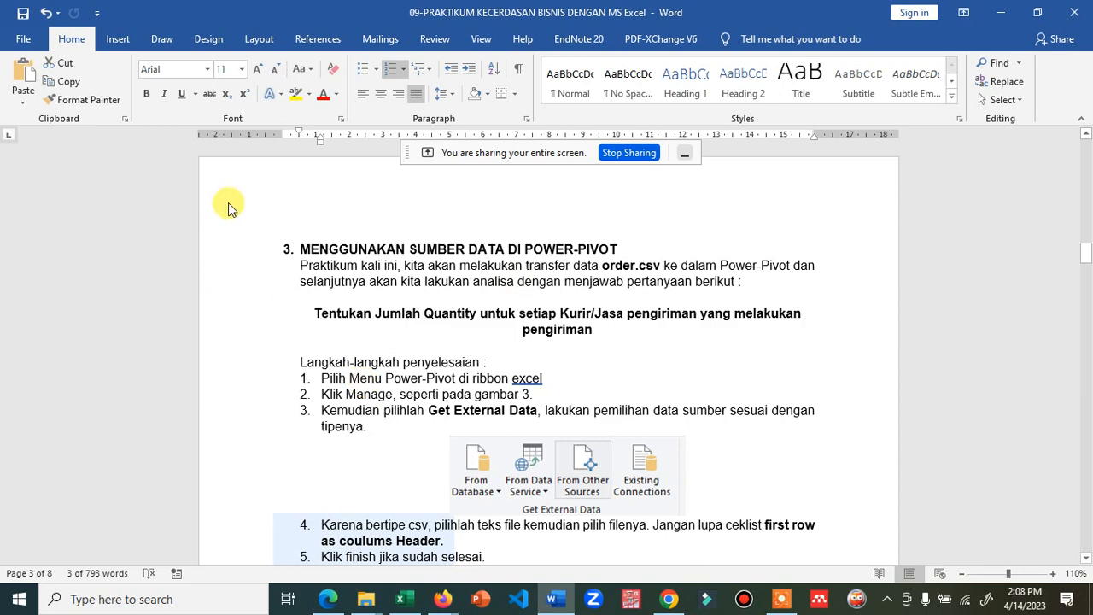
left_click(403, 603)
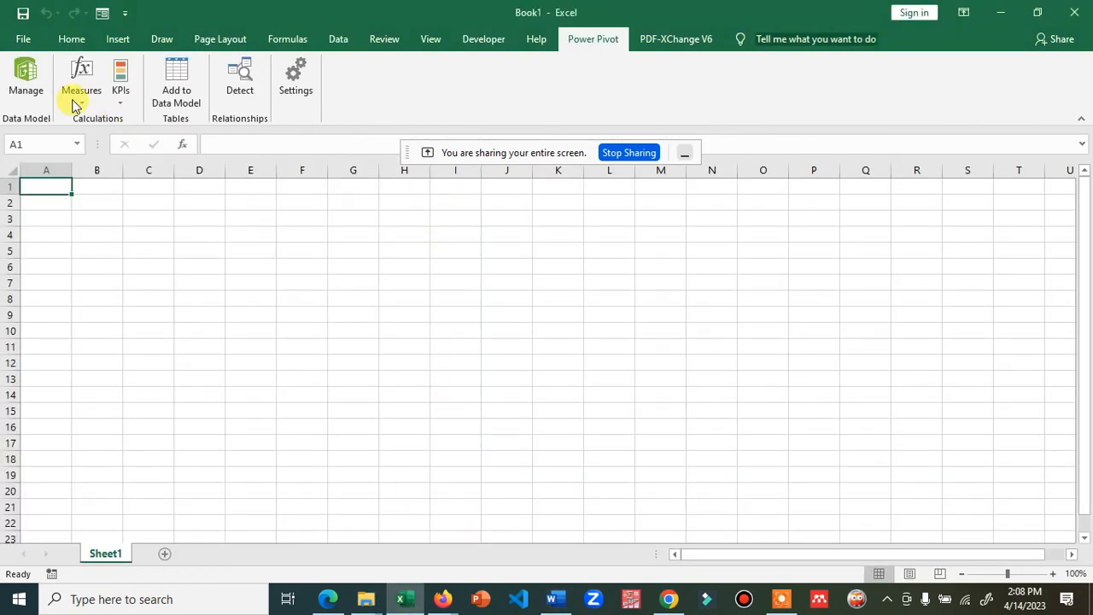
left_click(26, 78)
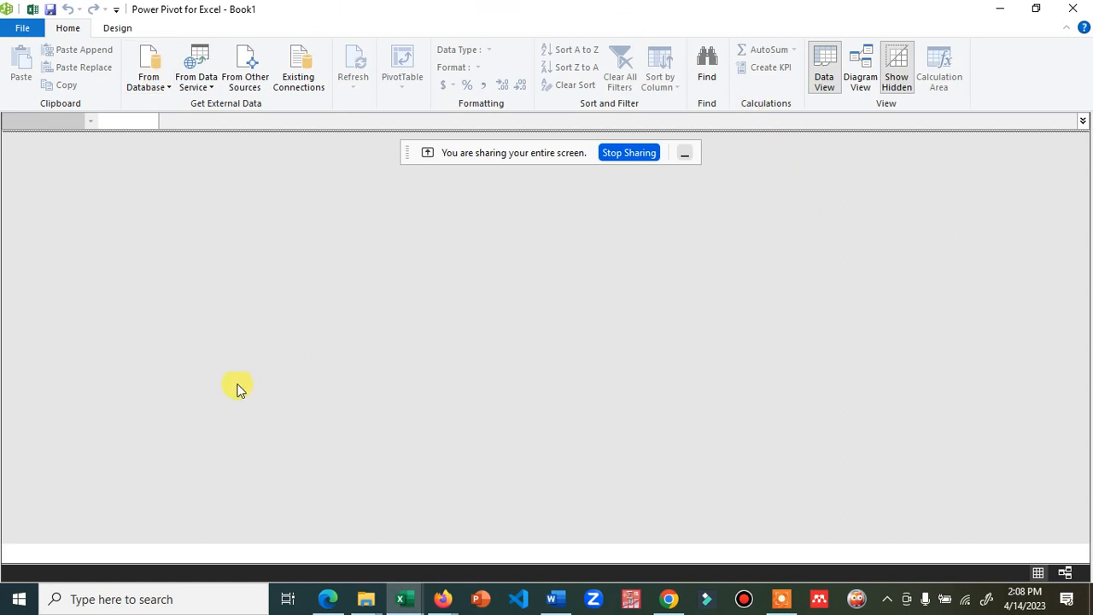
Examine the external data options for databases, data services and other sources, then cancel the Table Import Wizard.
left_click(161, 92)
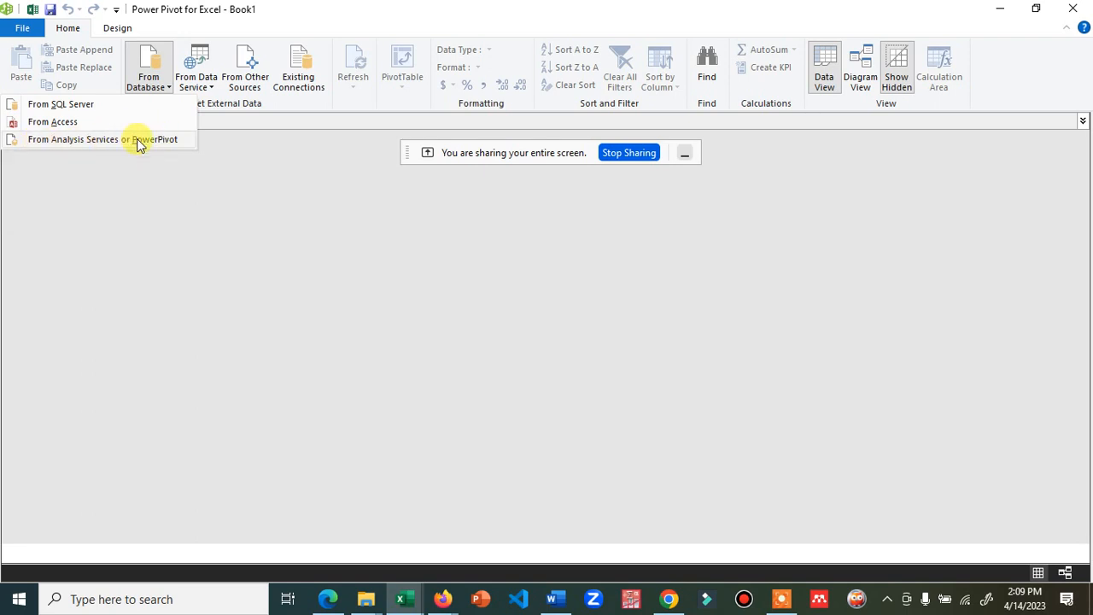
left_click(214, 89)
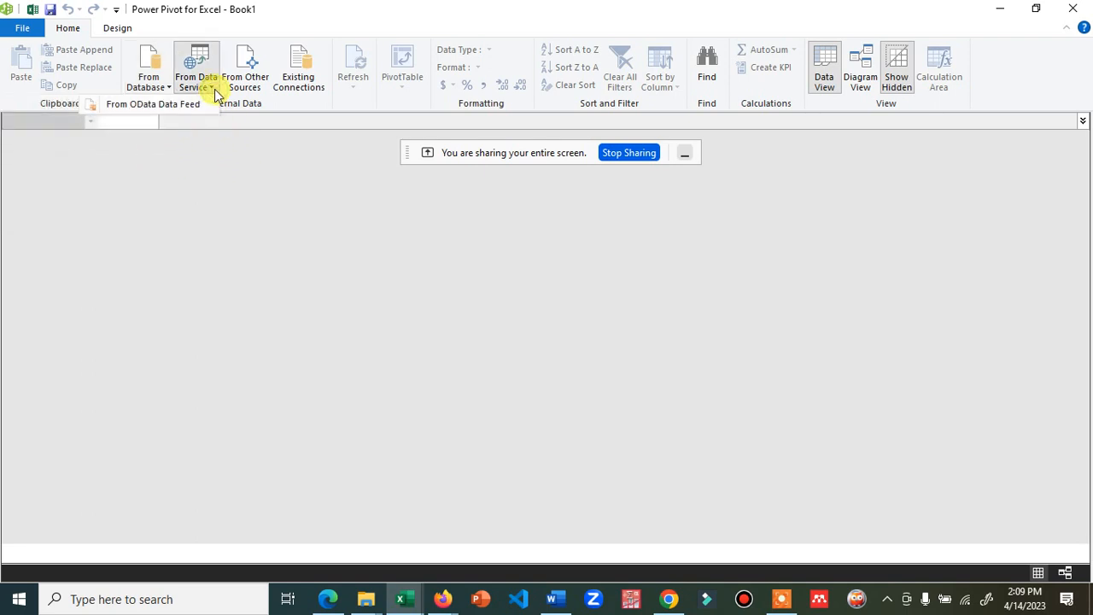
left_click(214, 89)
left_click(214, 89)
left_click(251, 75)
left_click(255, 77)
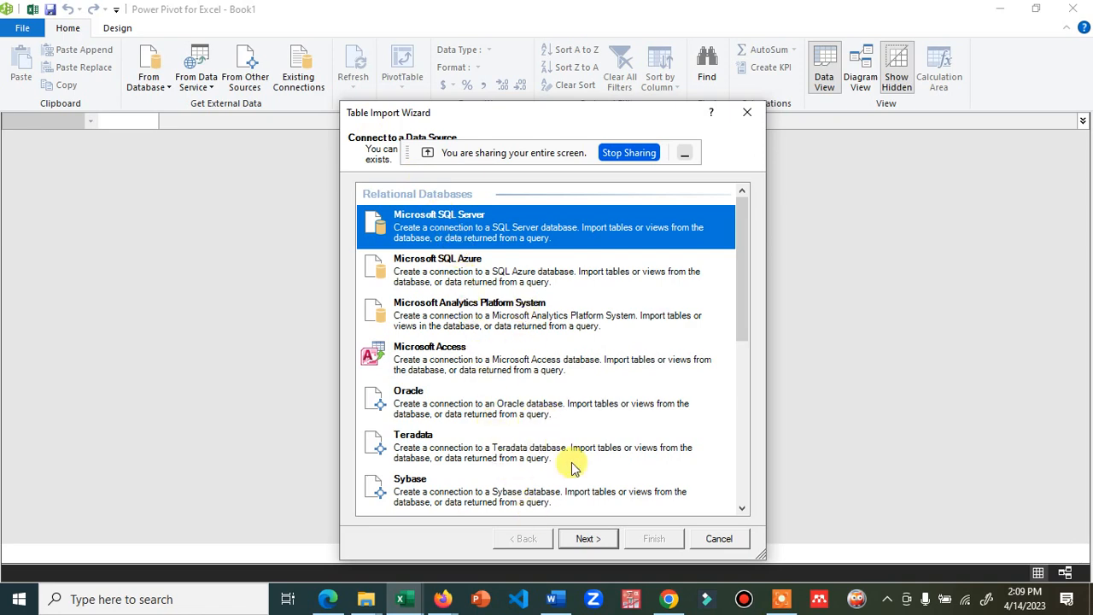
left_click(707, 539)
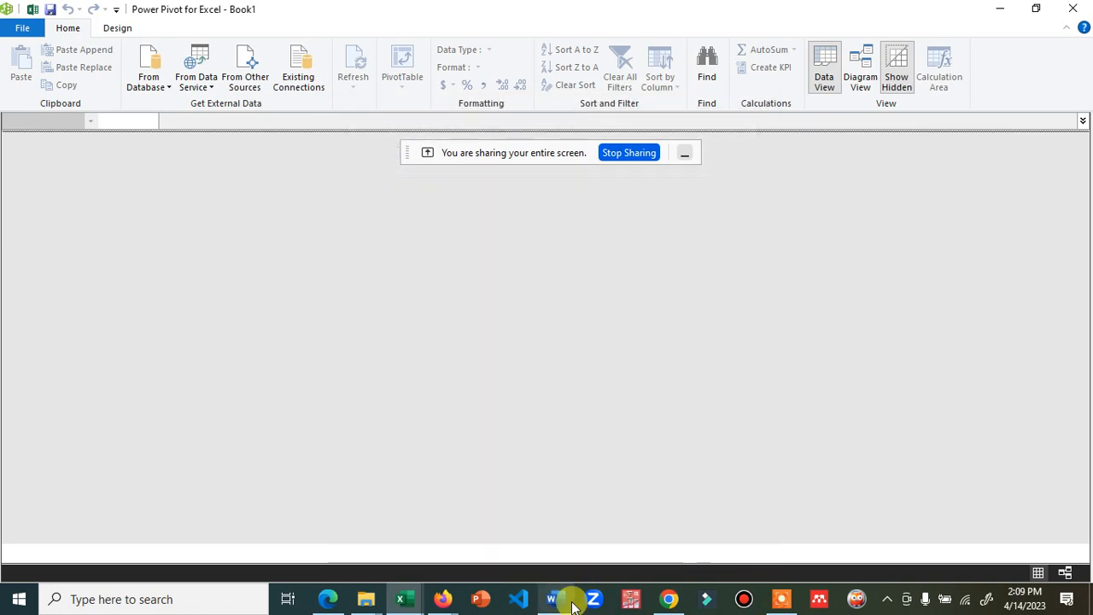
Color "Jumlah Quantity untuk setiap Kurir/Jasa pengiriman yang melakukan pengiriman" red in the Word document and return to the Power Pivot window.
left_click(567, 598)
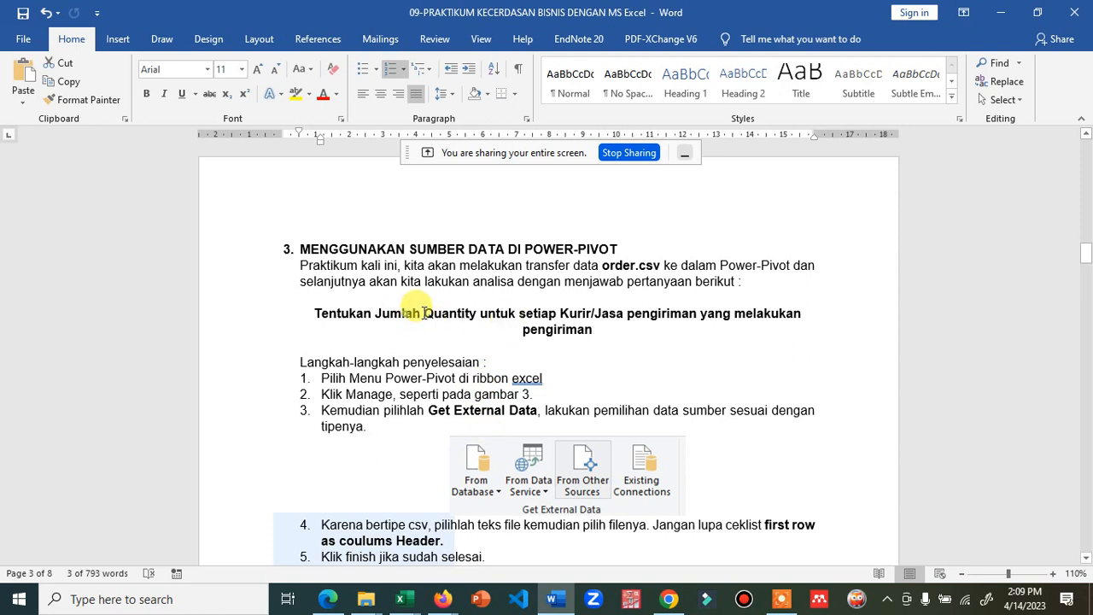
left_click_drag(375, 313, 592, 329)
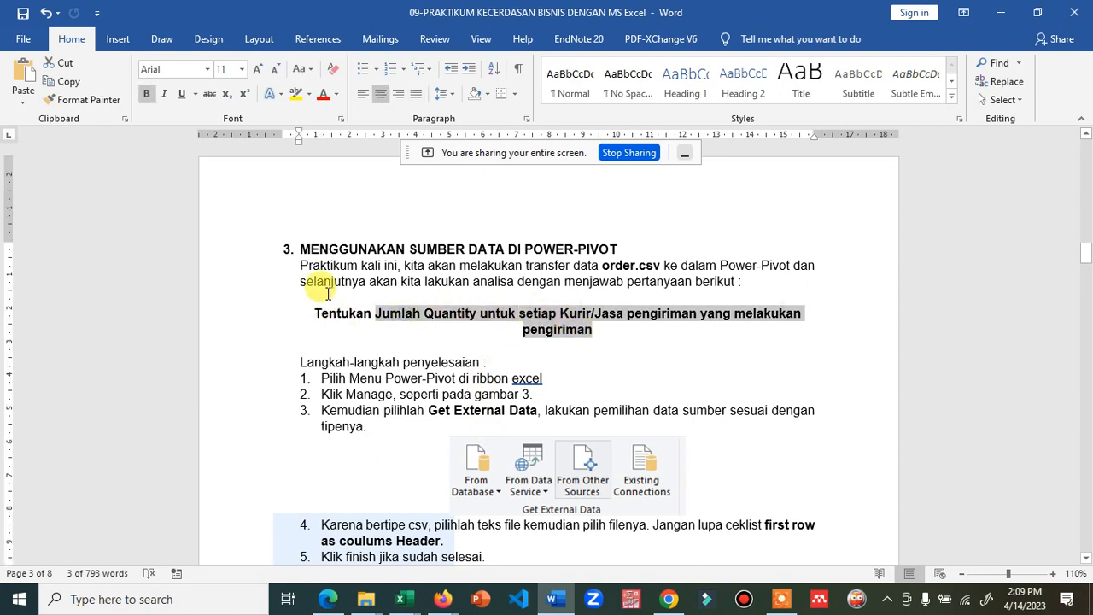
left_click(323, 96)
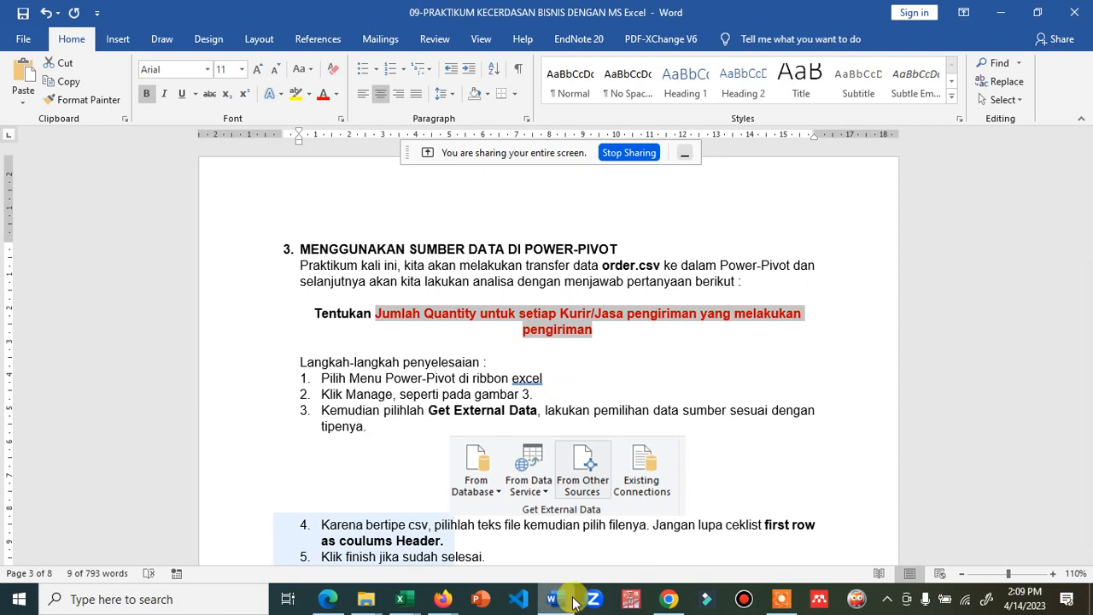
left_click(399, 598)
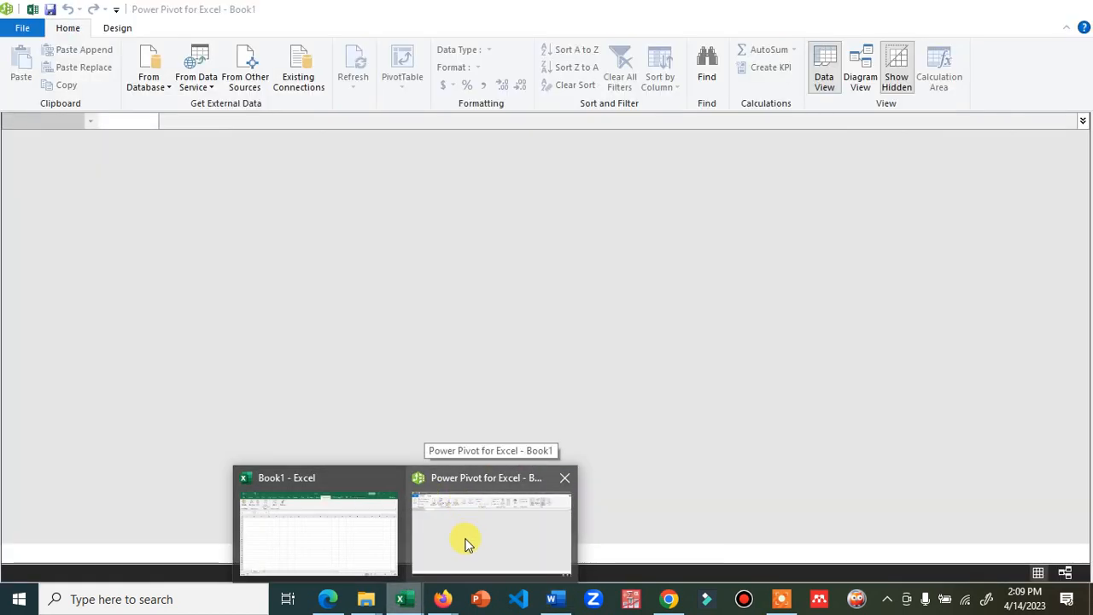
left_click(465, 540)
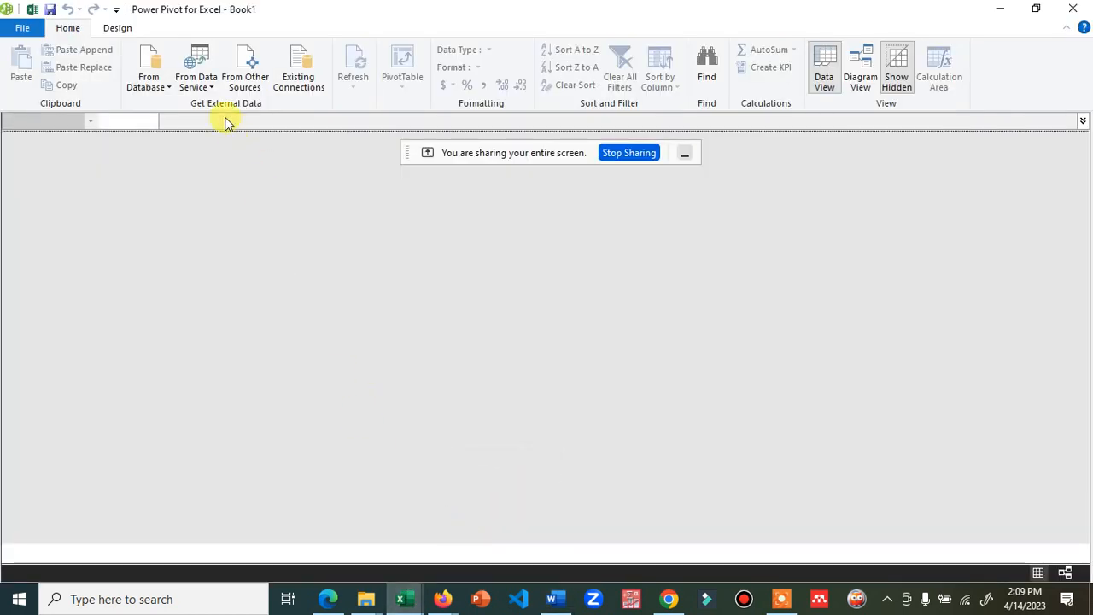
Examine the database and data service options for getting external data in Power Pivot.
left_click(153, 78)
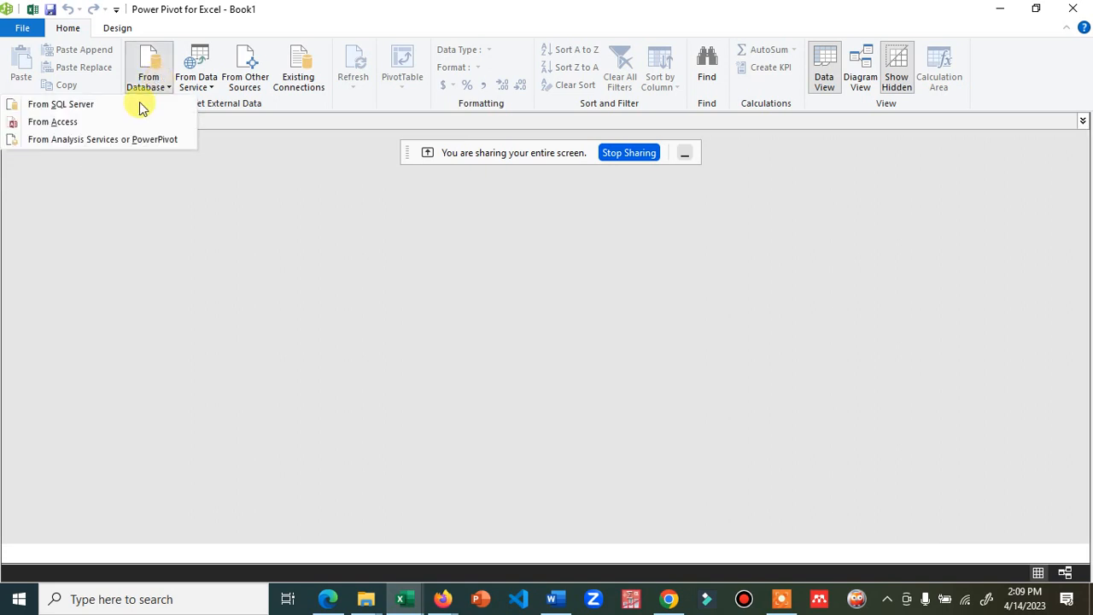
left_click(208, 79)
left_click(206, 77)
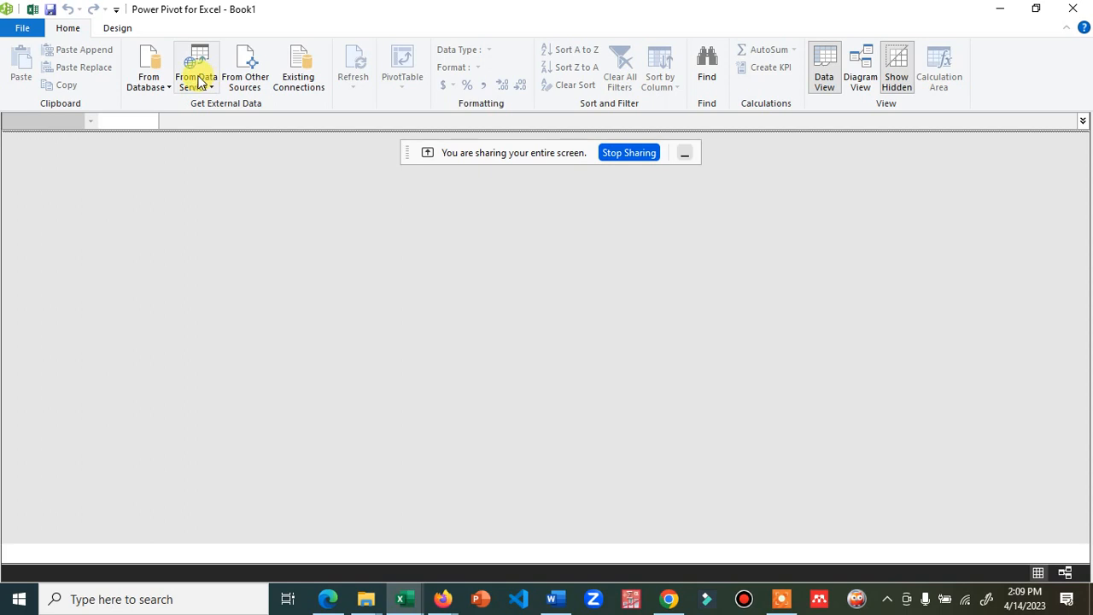
left_click(198, 81)
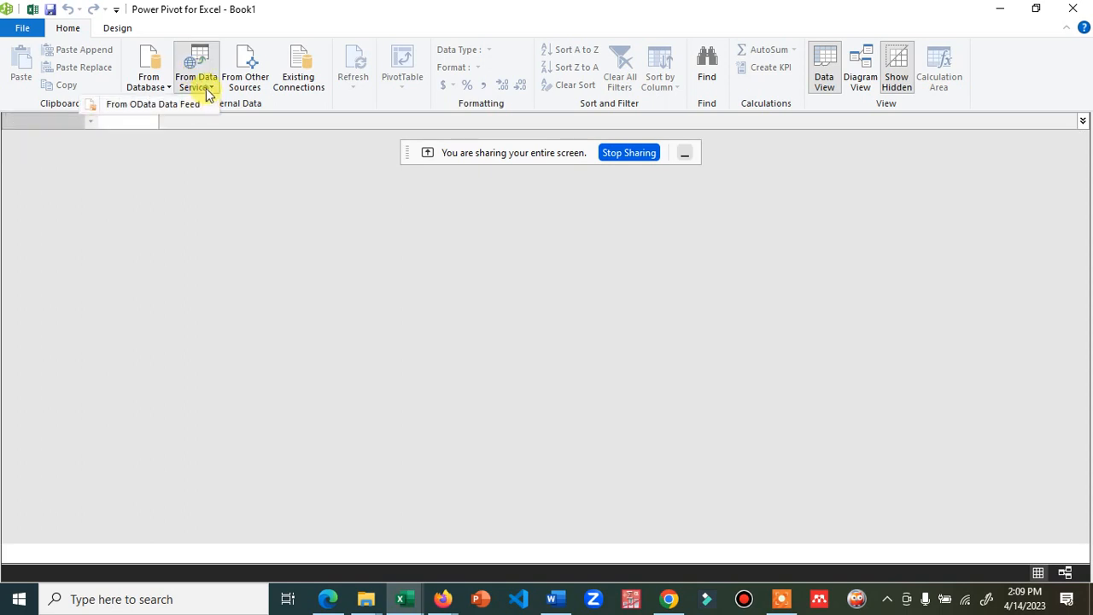
left_click(207, 93)
left_click(217, 76)
left_click(250, 77)
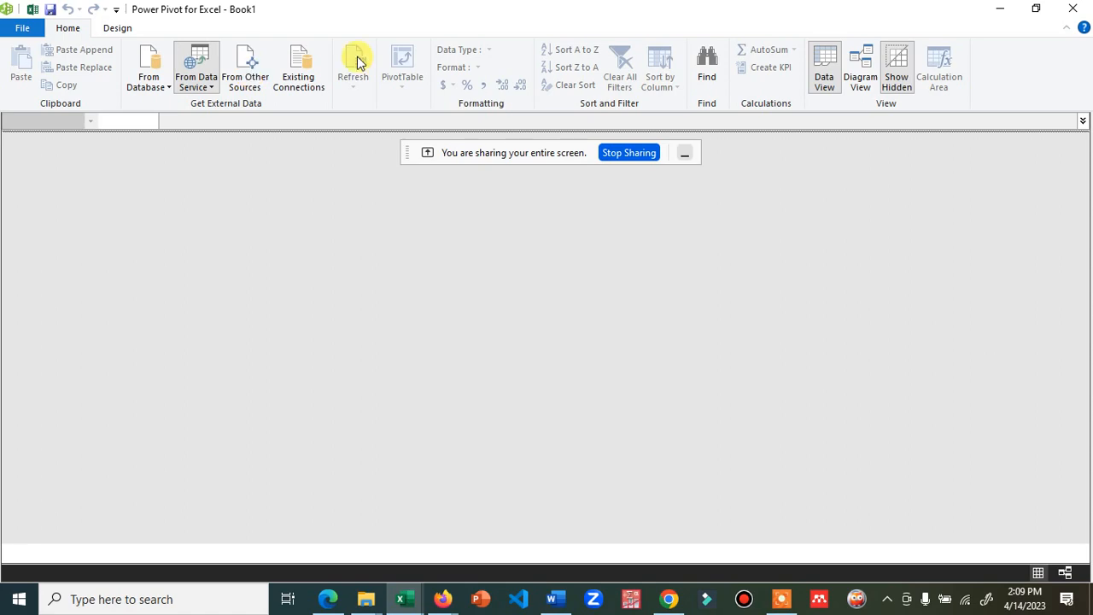
Start an import from other sources in the Table Import Wizard, with Text File as the data source.
left_click(244, 63)
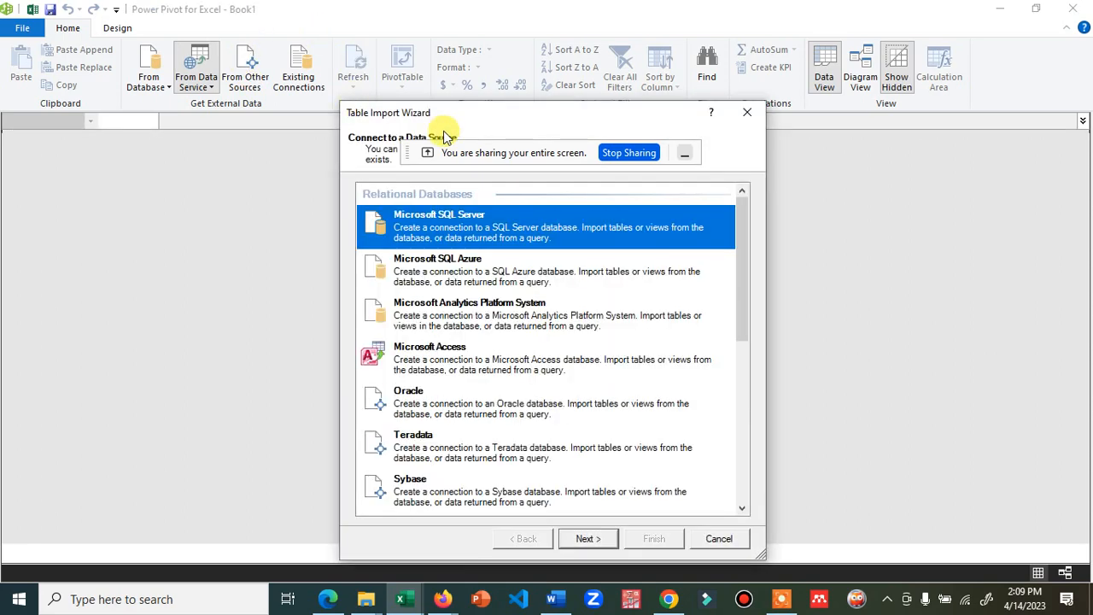
scroll(550, 290, "down", 5)
scroll(553, 296, "down", 3)
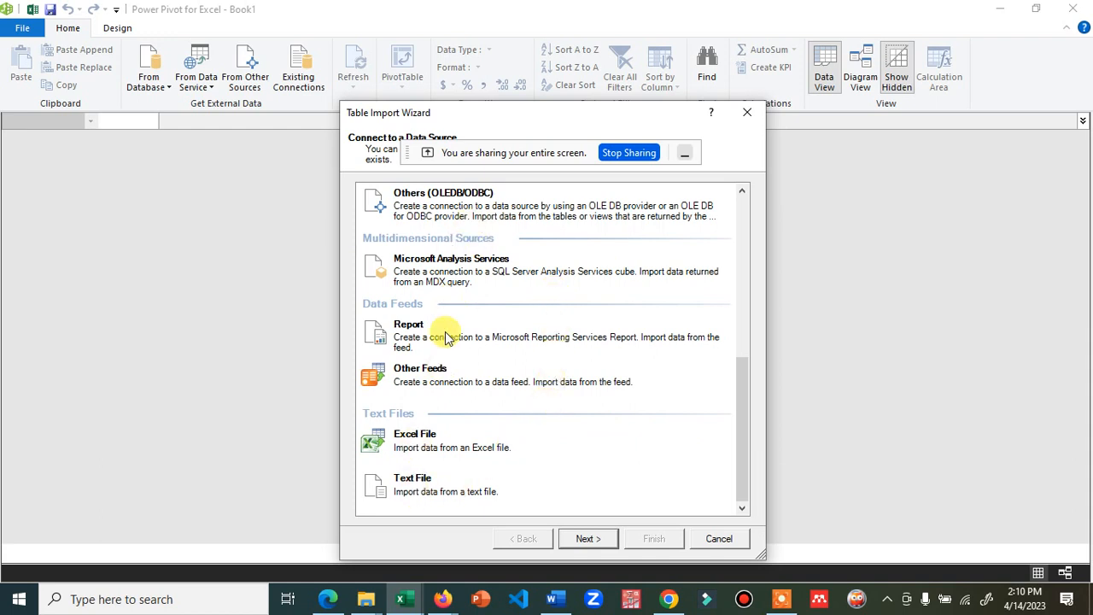
left_click(425, 482)
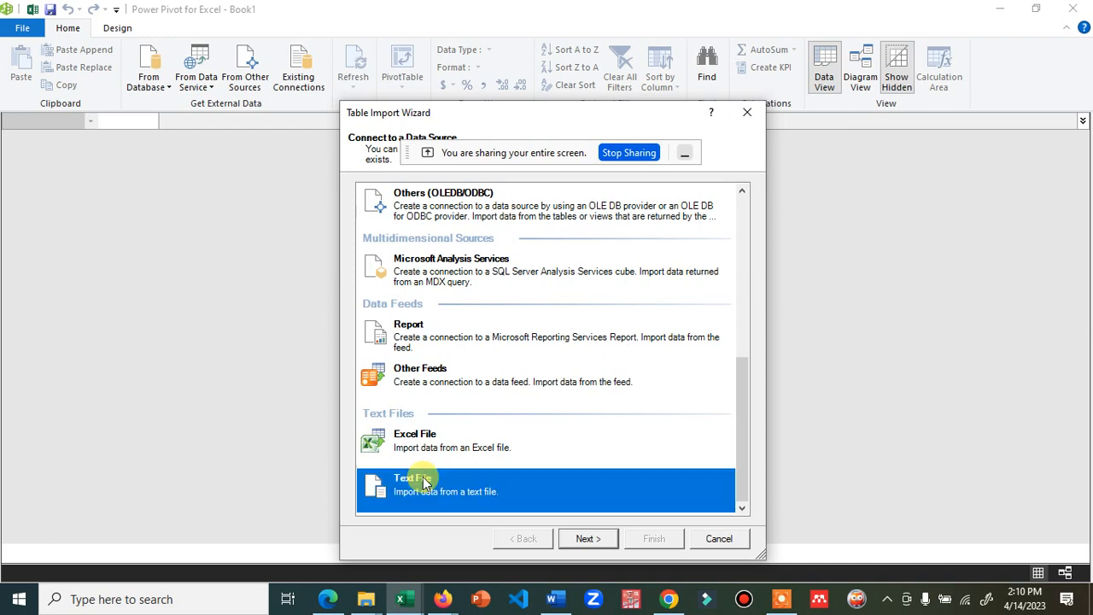
left_click(577, 538)
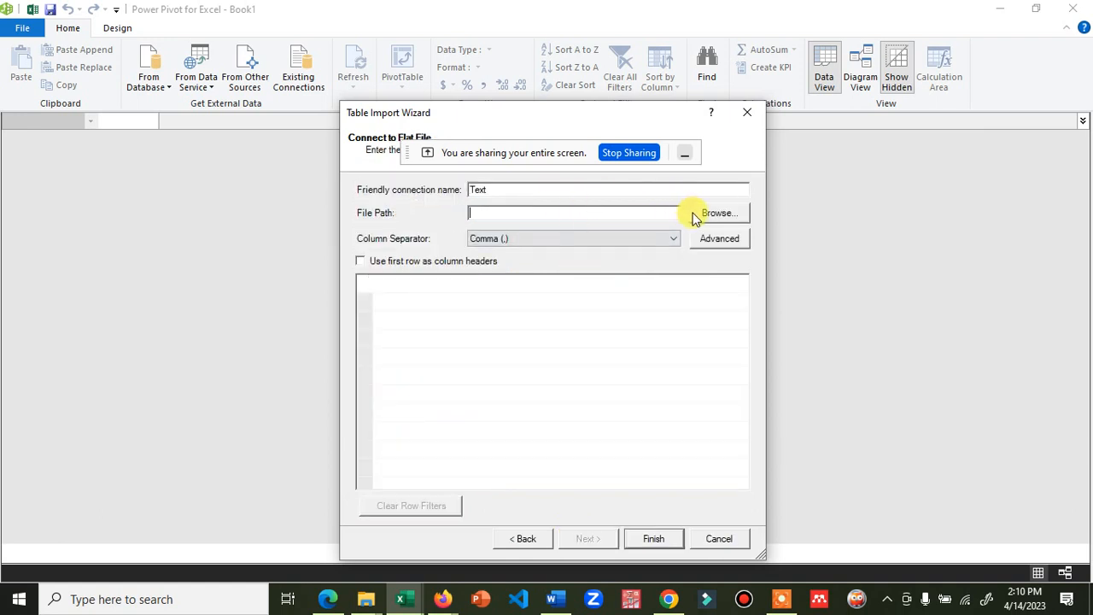
Browse for the source file in the DATA\PENGAJARAN\Bisnis Intelegensia folder on drive DATA-KERJA (H:).
left_click(696, 213)
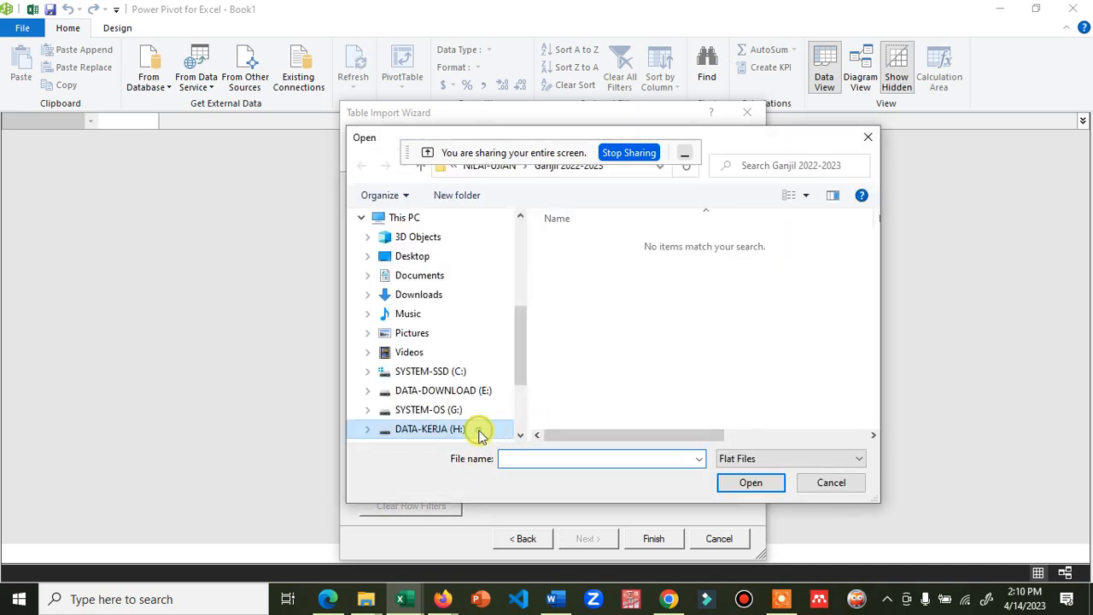
left_click(478, 433)
left_click(576, 241)
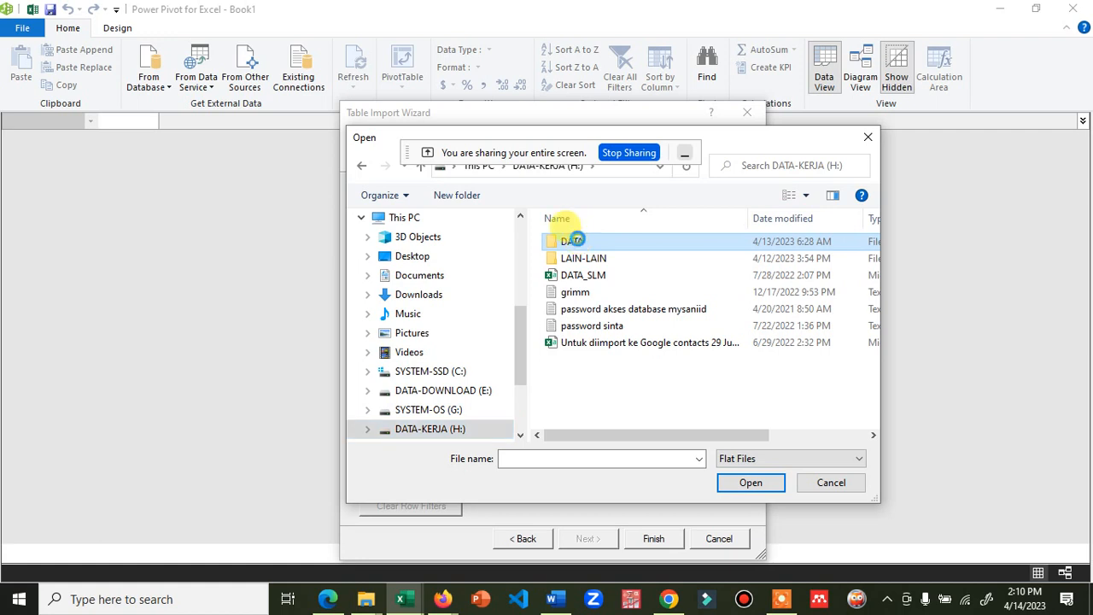
double_click(576, 240)
left_click(595, 394)
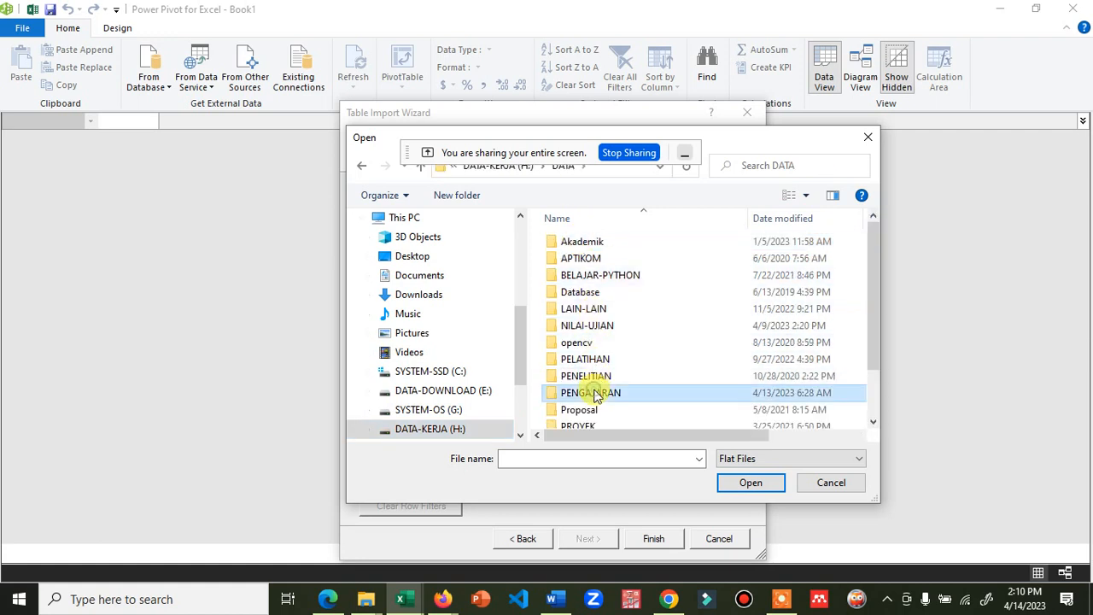
double_click(595, 394)
scroll(598, 367, "down", 2)
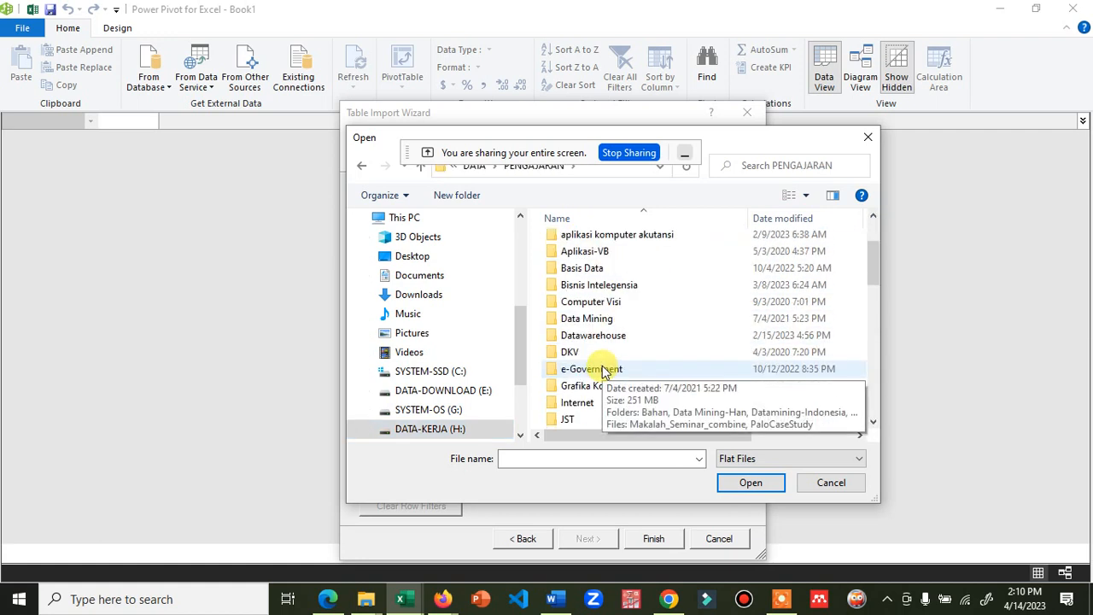
scroll(603, 371, "up", 2)
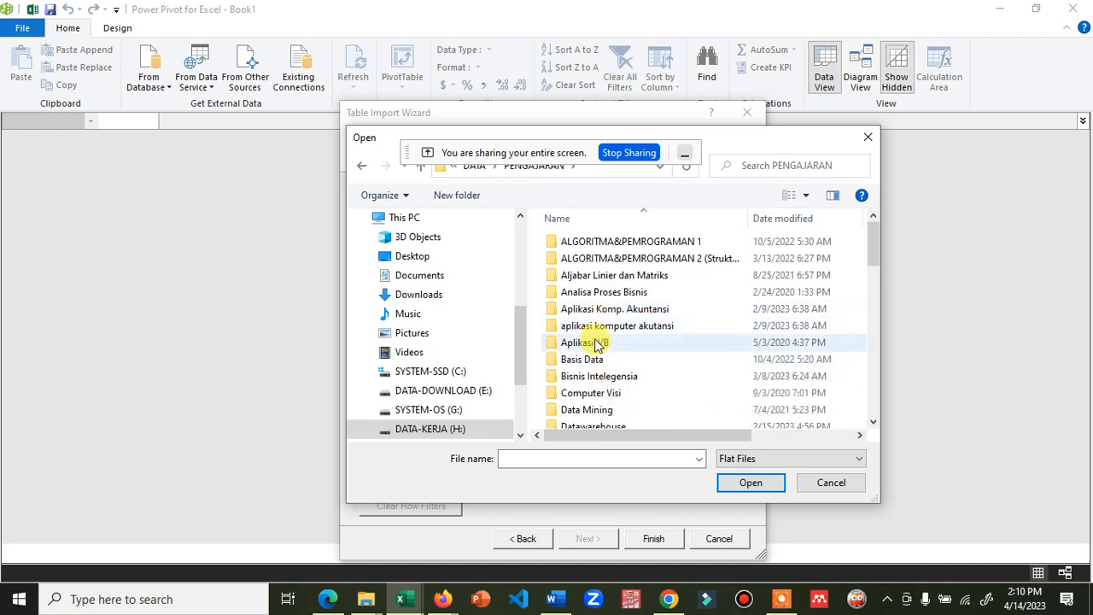
left_click(595, 381)
double_click(595, 381)
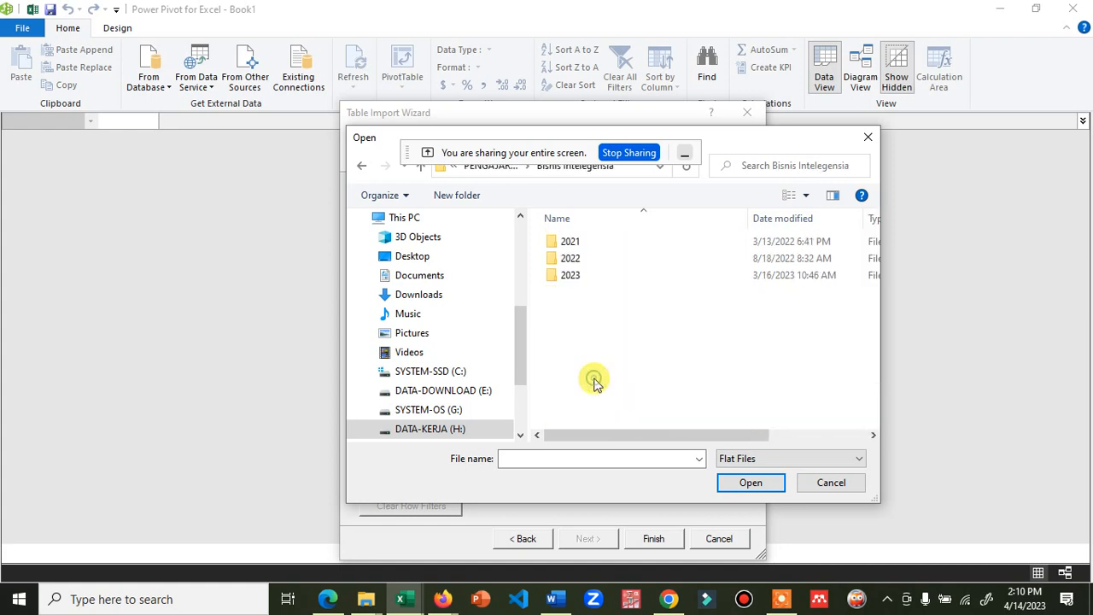
Load the Order file from 2022\praktikum\Dataset Kecerdasan Bisnis as the flat file to import.
double_click(569, 258)
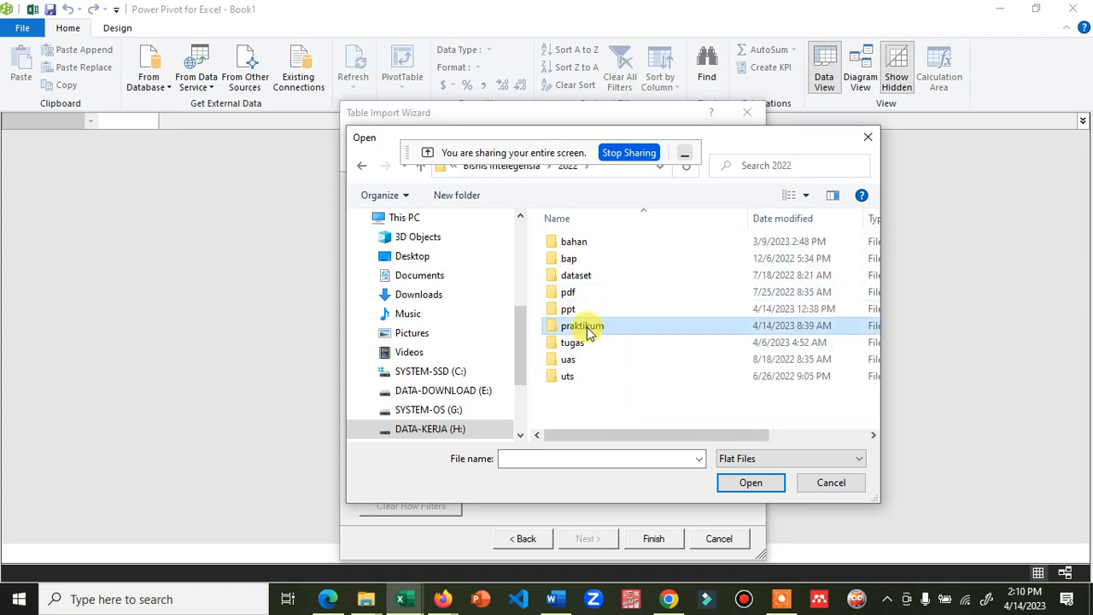
double_click(586, 326)
double_click(580, 261)
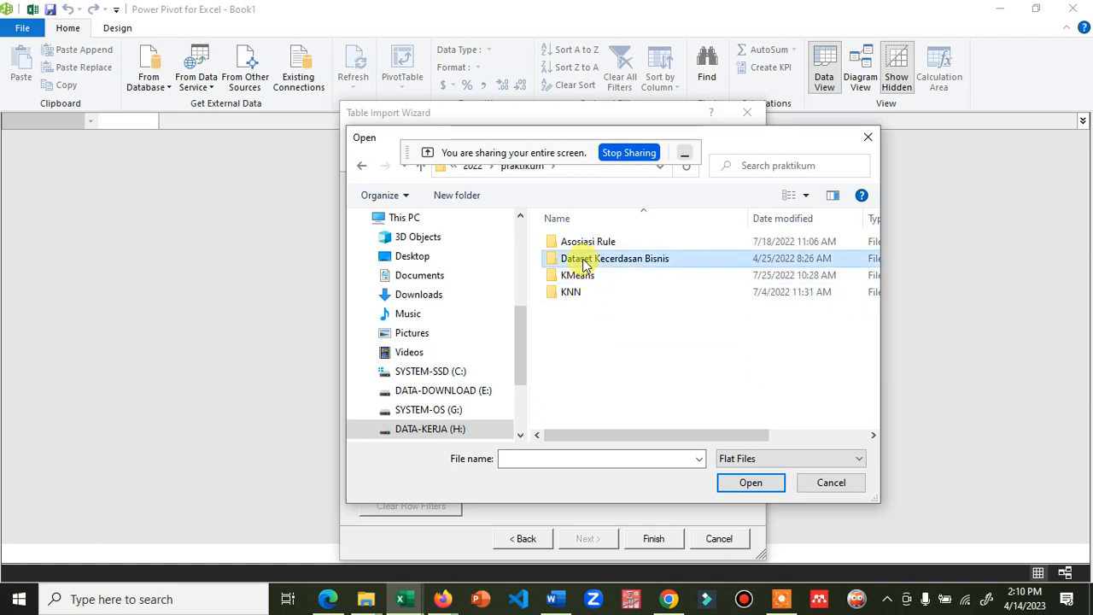
left_click(580, 256)
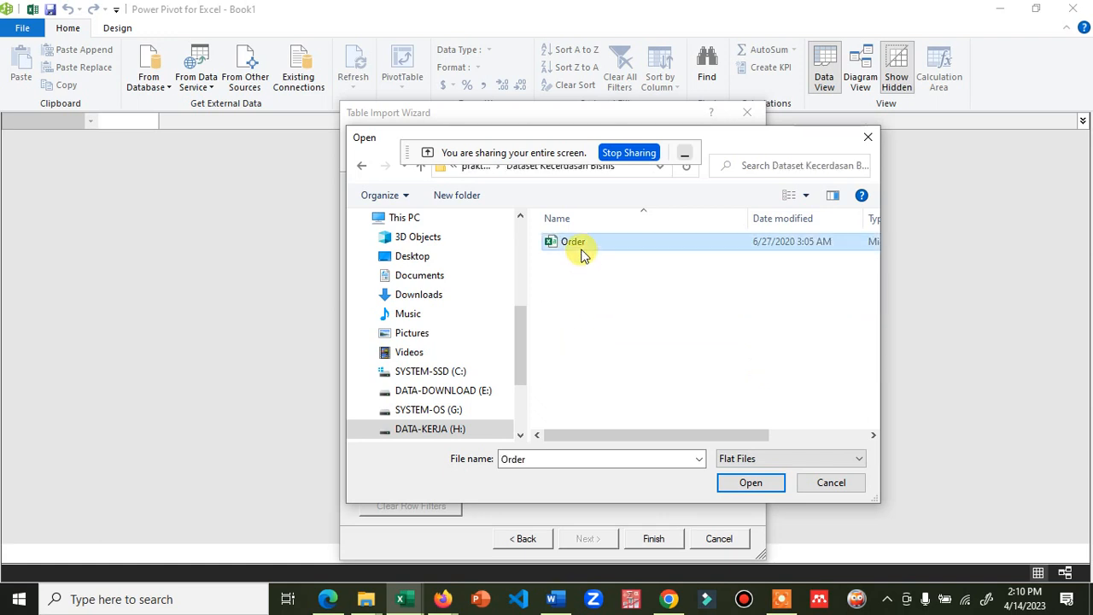
left_click(728, 483)
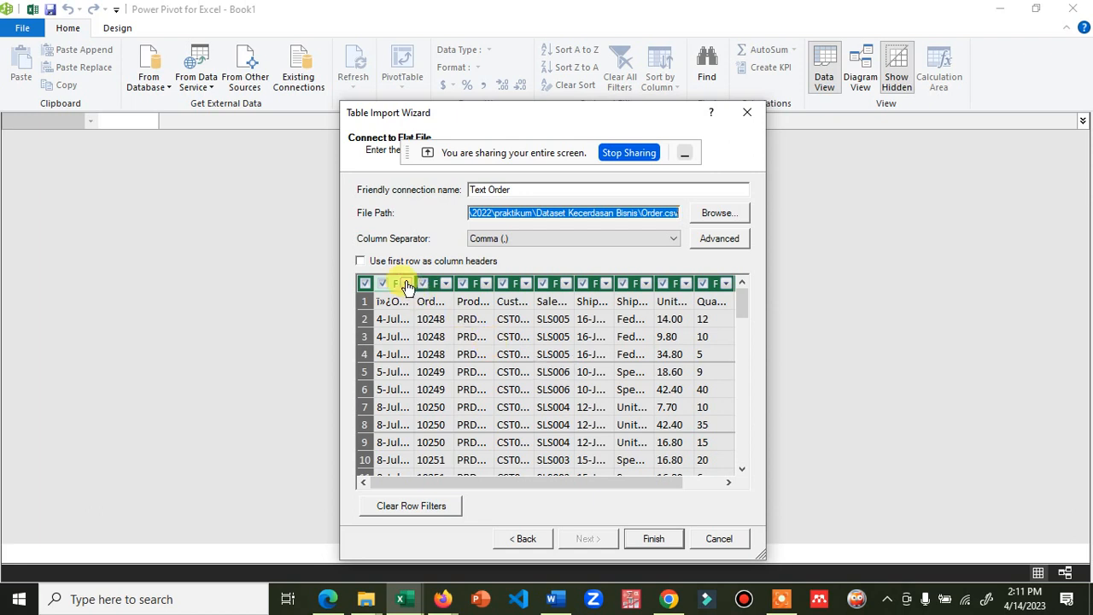
Import the Order data with its first row as column headers, and select the ShippedDate column in the imported table.
left_click(360, 261)
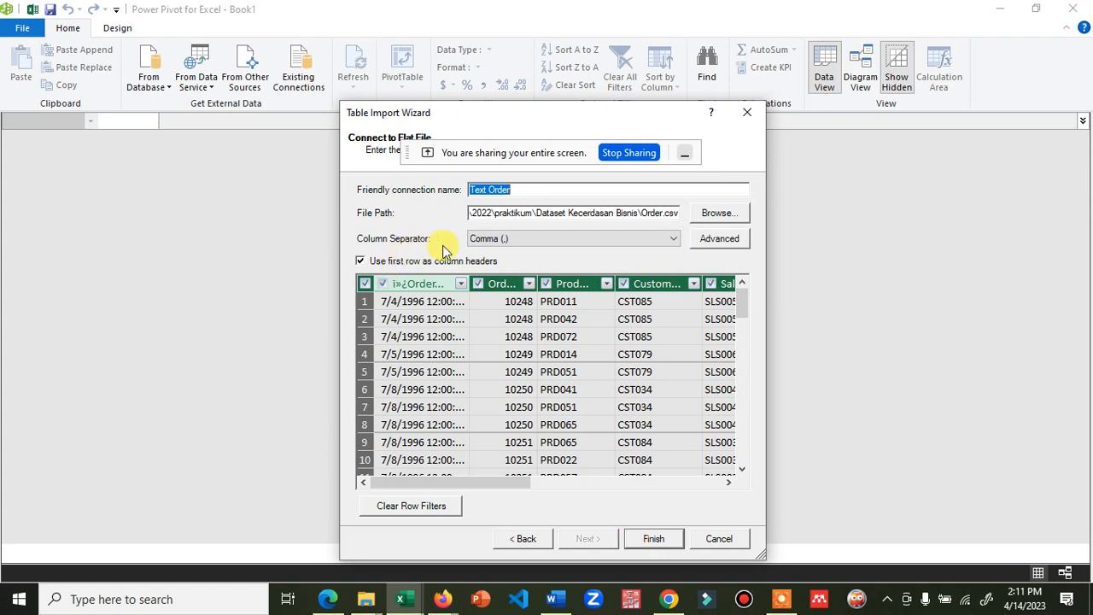
left_click(671, 540)
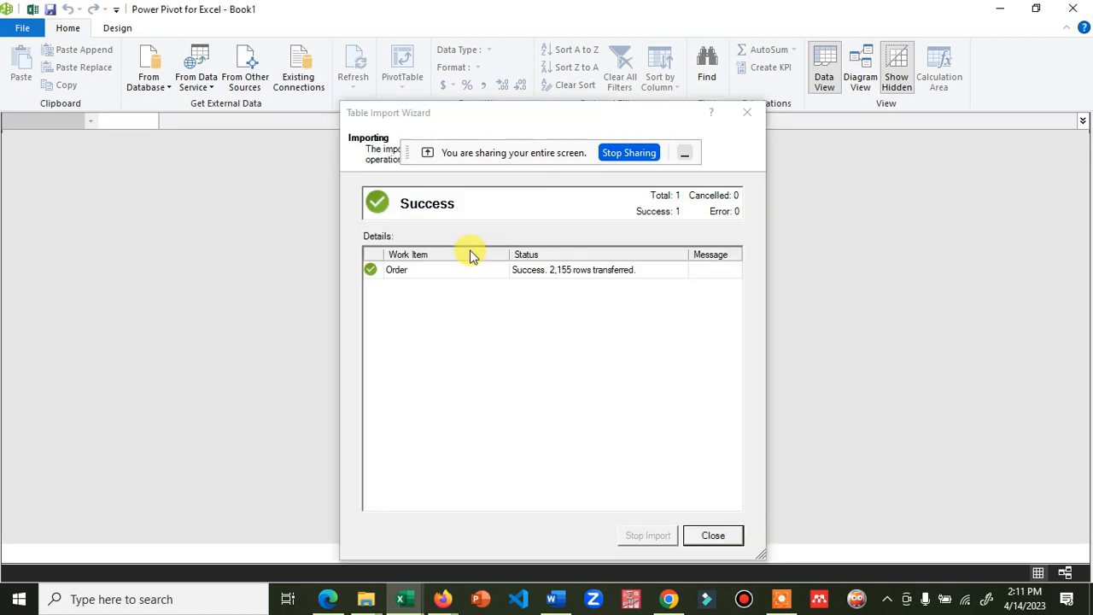
left_click(713, 536)
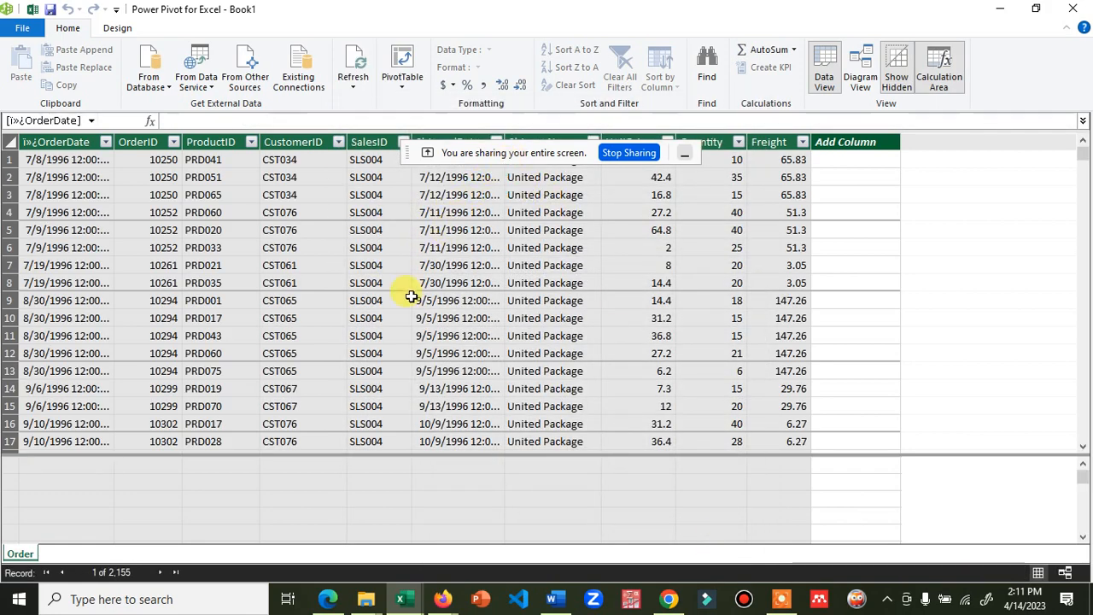
left_click(271, 265)
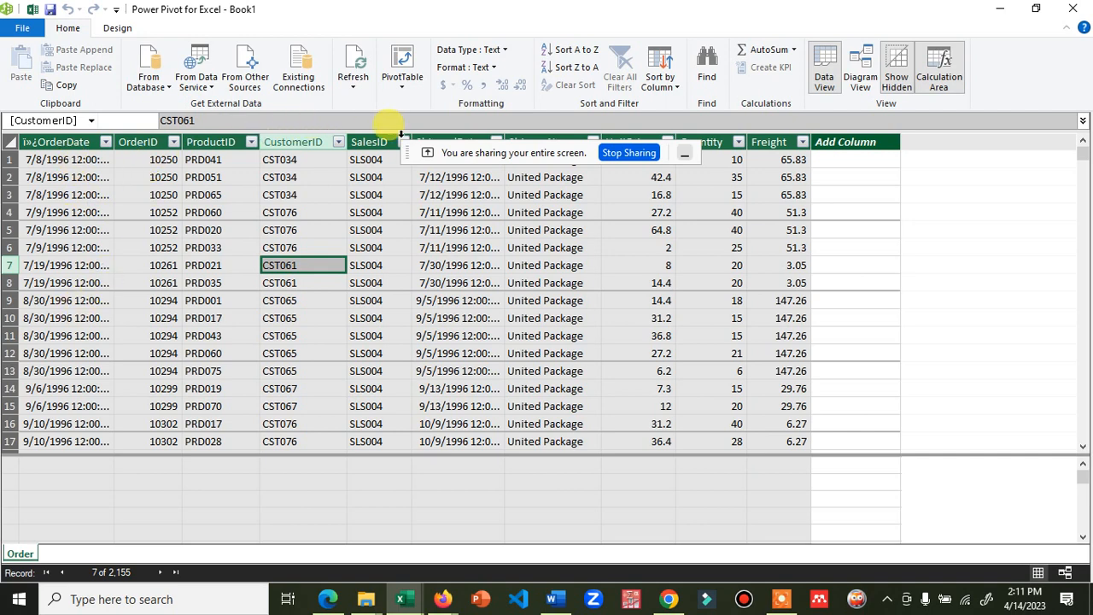
left_click(449, 140)
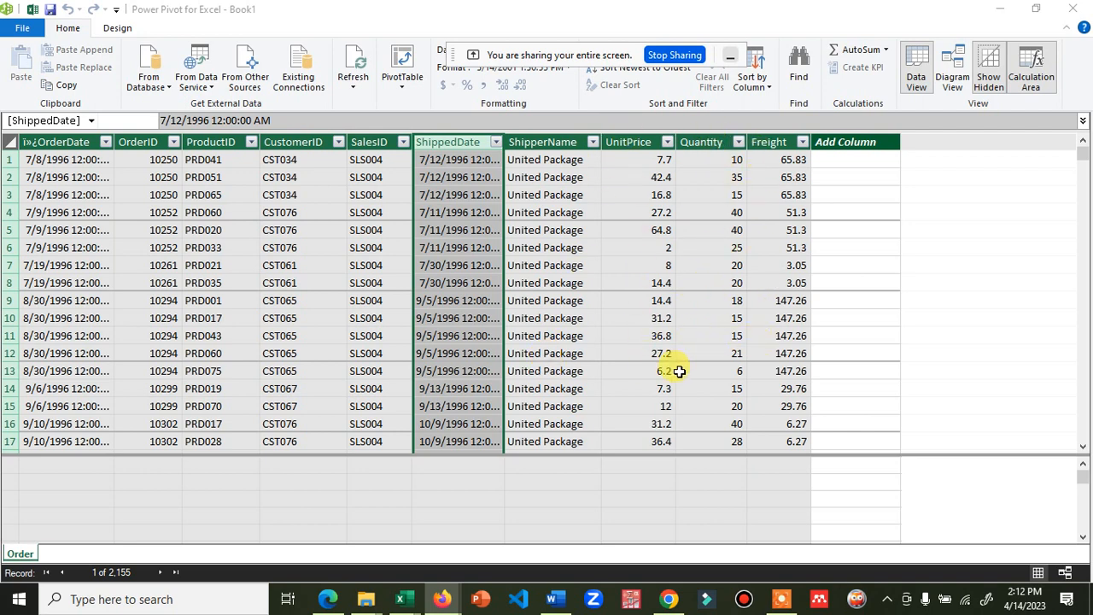
Check the Google Meet call in Firefox and return to the Power Pivot window.
mouse_move(444, 598)
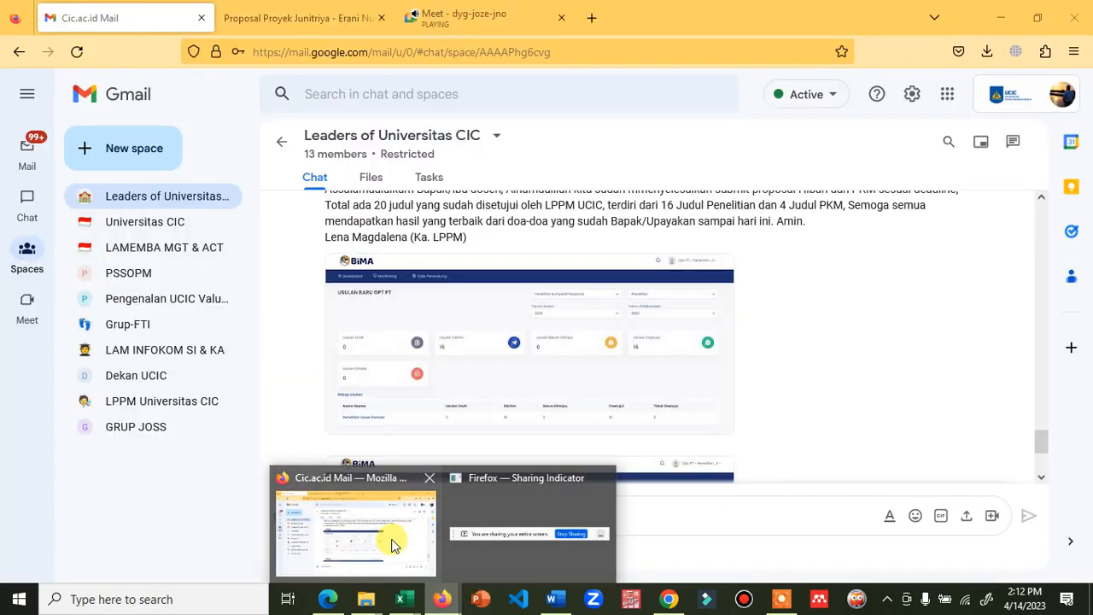
left_click(391, 538)
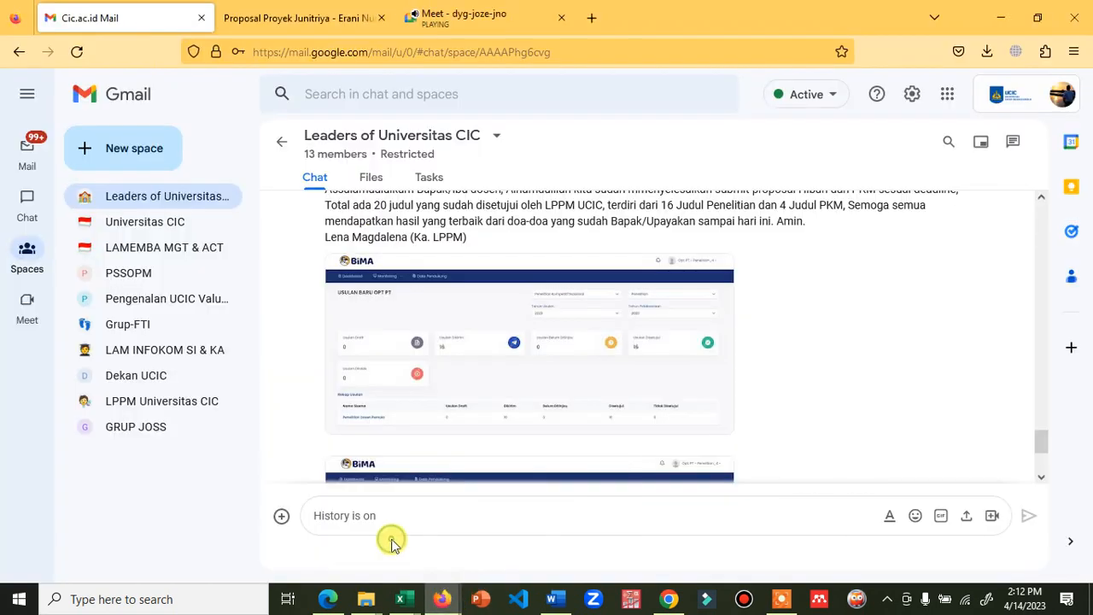
left_click(444, 18)
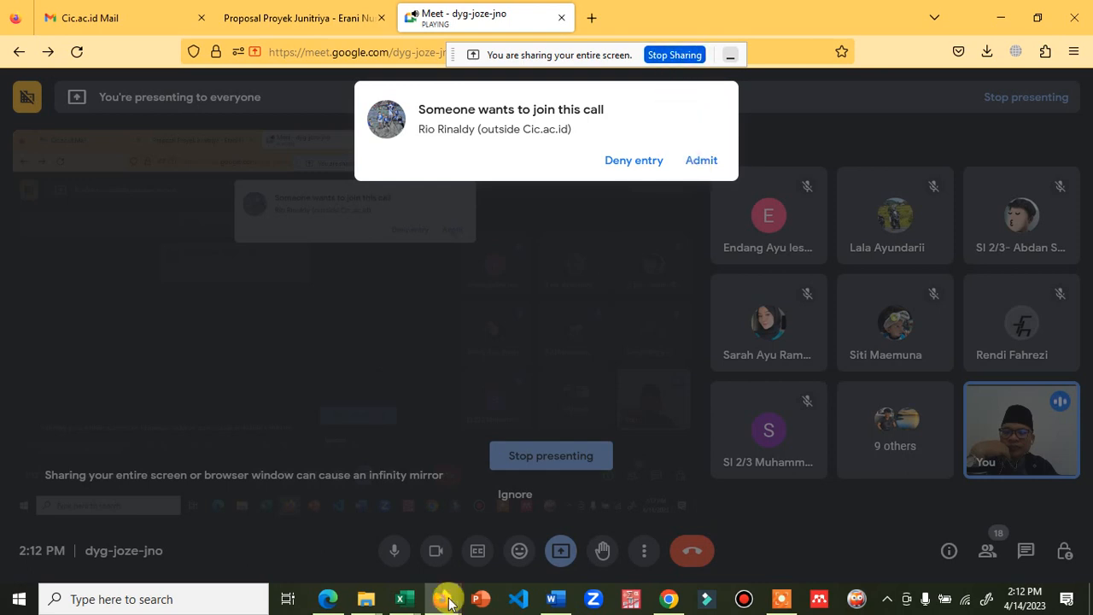
mouse_move(398, 596)
left_click(464, 533)
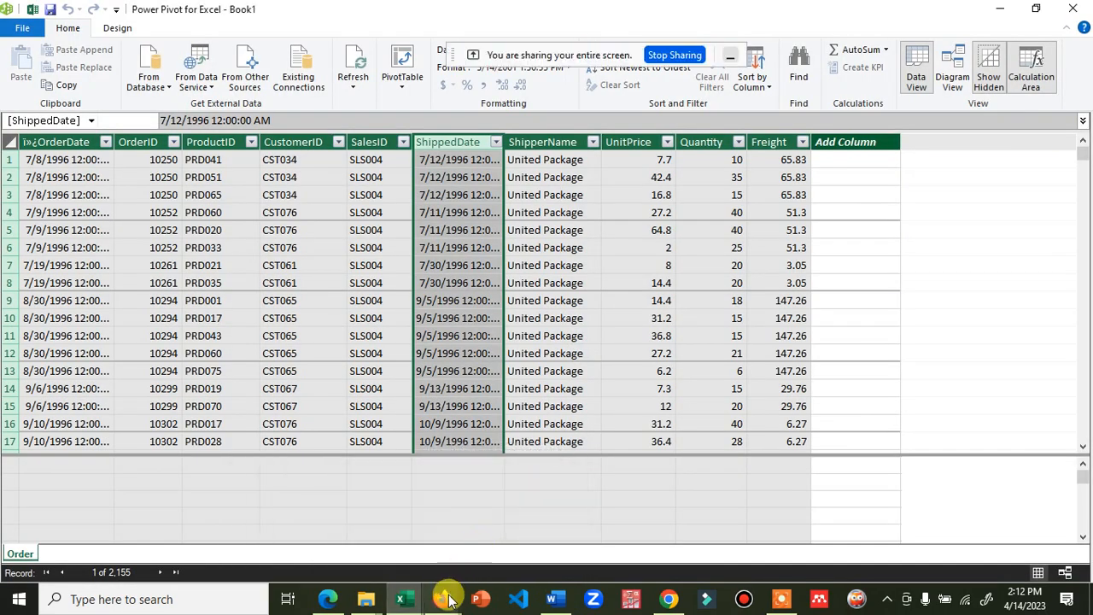
Switch back to the Google Meet call in Firefox and admit the waiting participant.
mouse_move(442, 598)
left_click(403, 532)
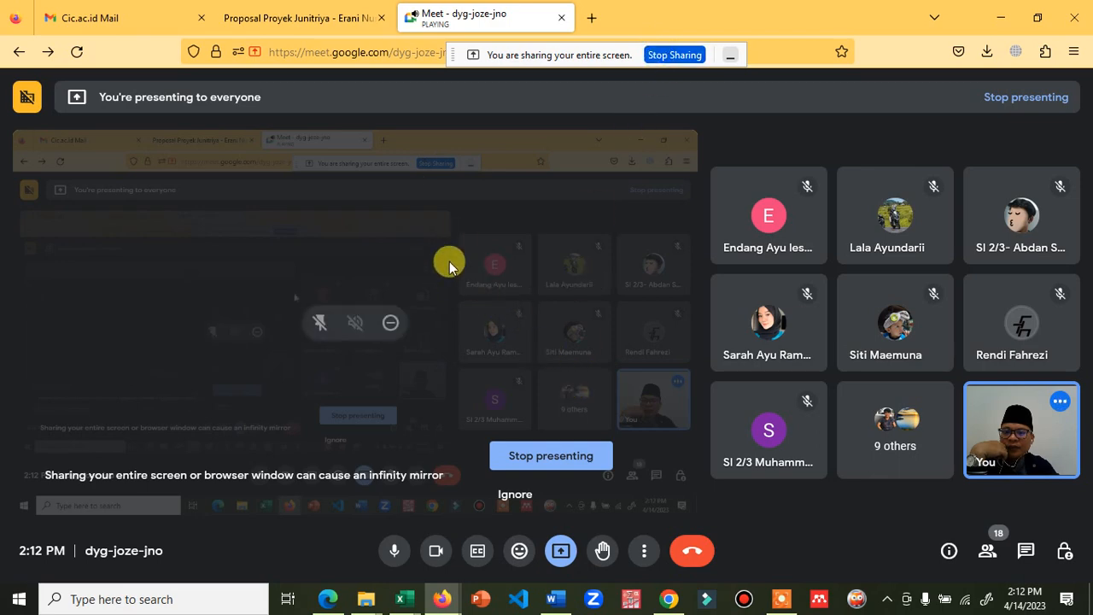
mouse_move(404, 591)
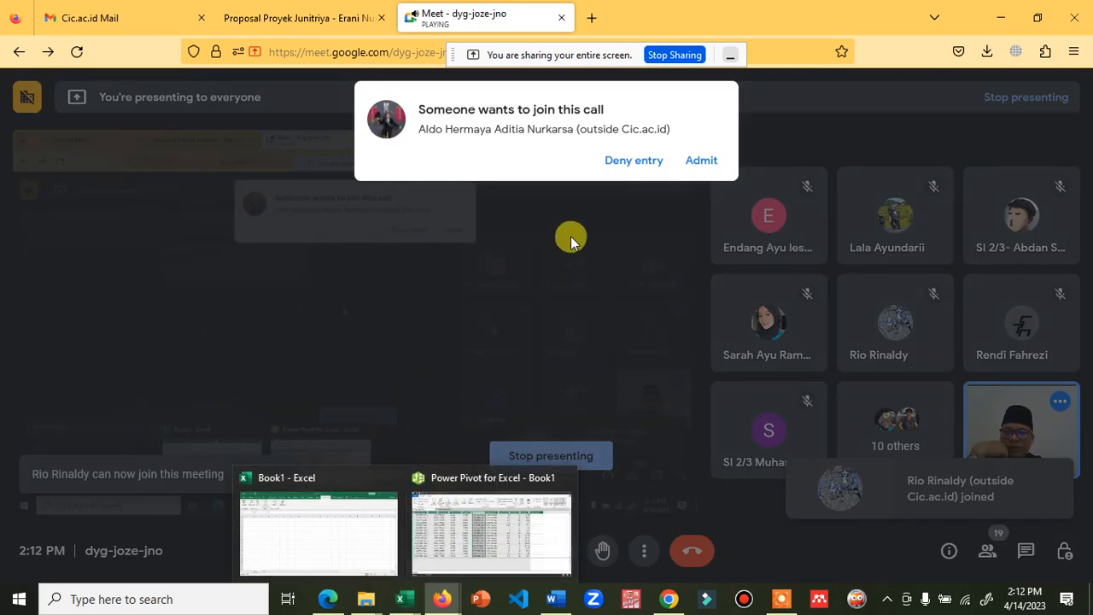
left_click(701, 161)
Switch to the Word instructions and review the import steps up to the section "Persiapkan Membuat Pivot Tabel".
mouse_move(443, 598)
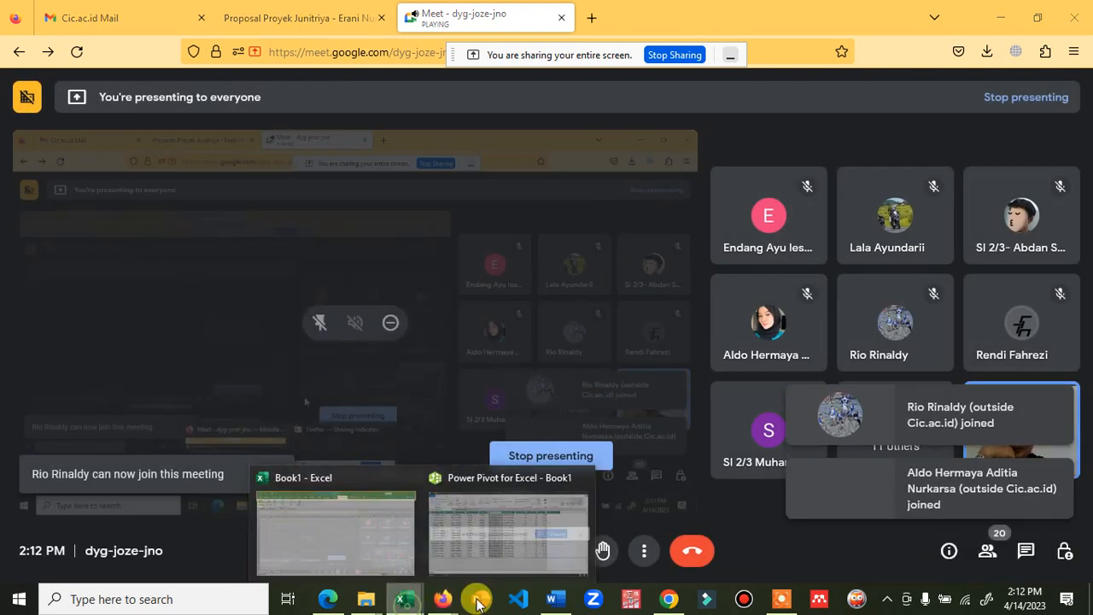
left_click(549, 583)
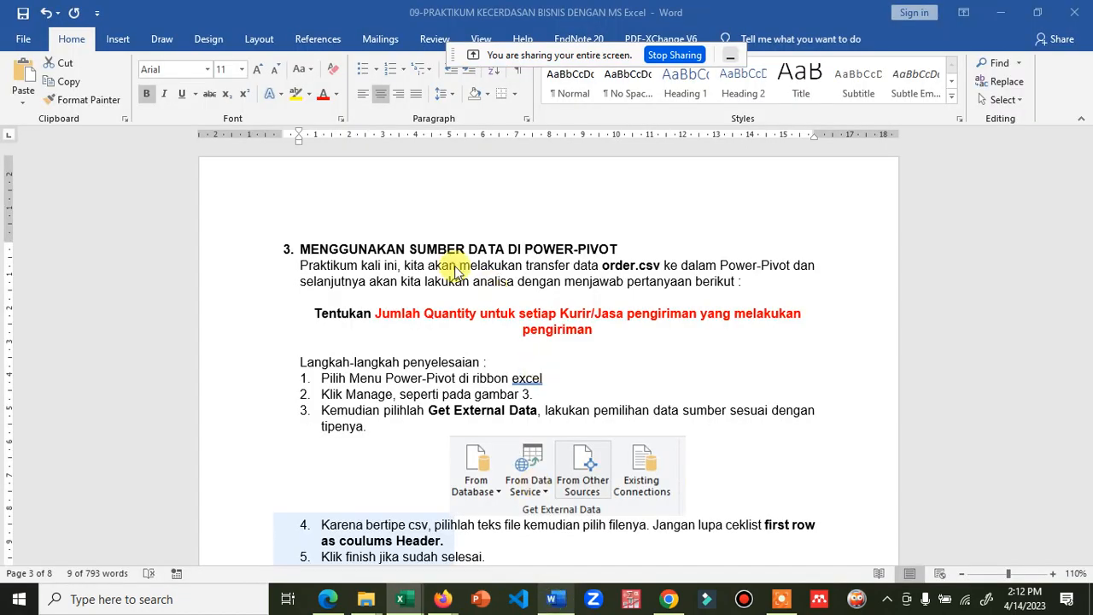
scroll(467, 430, "down", 8)
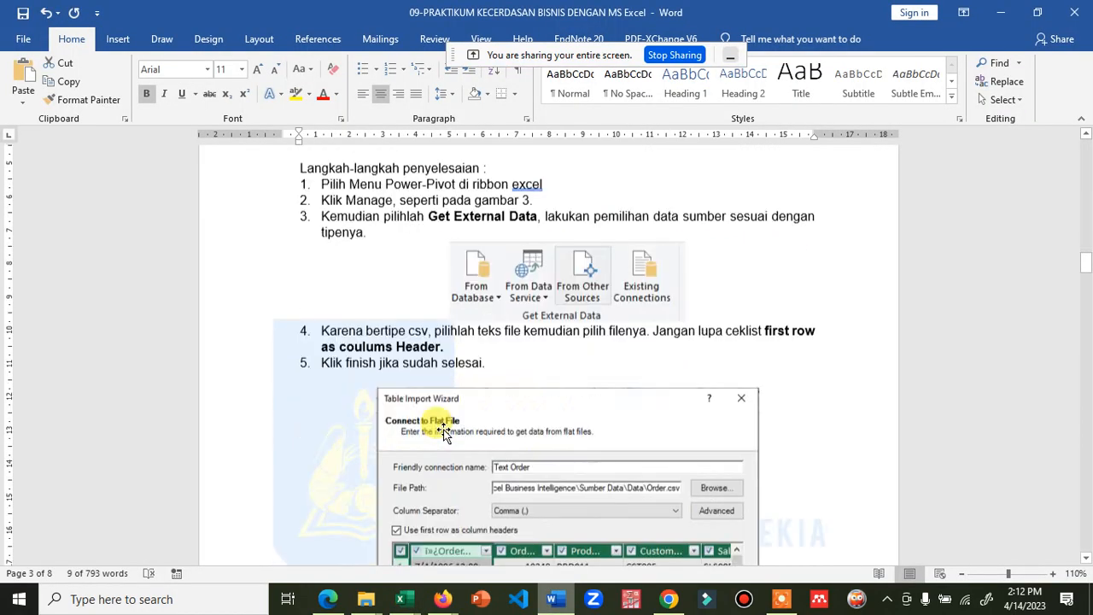
scroll(516, 415, "down", 1)
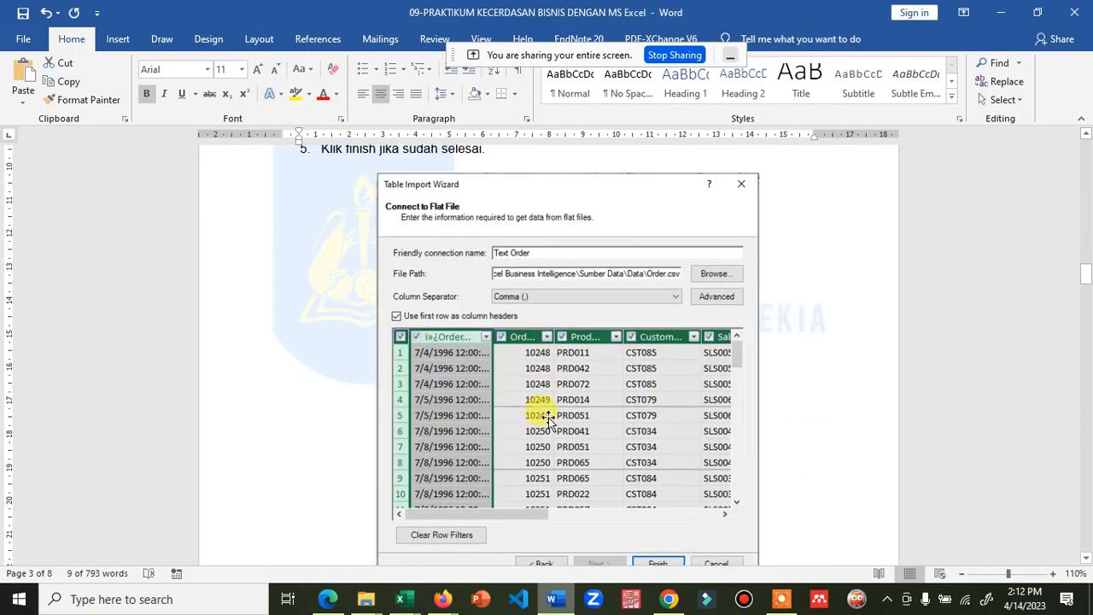
scroll(633, 324, "down", 3)
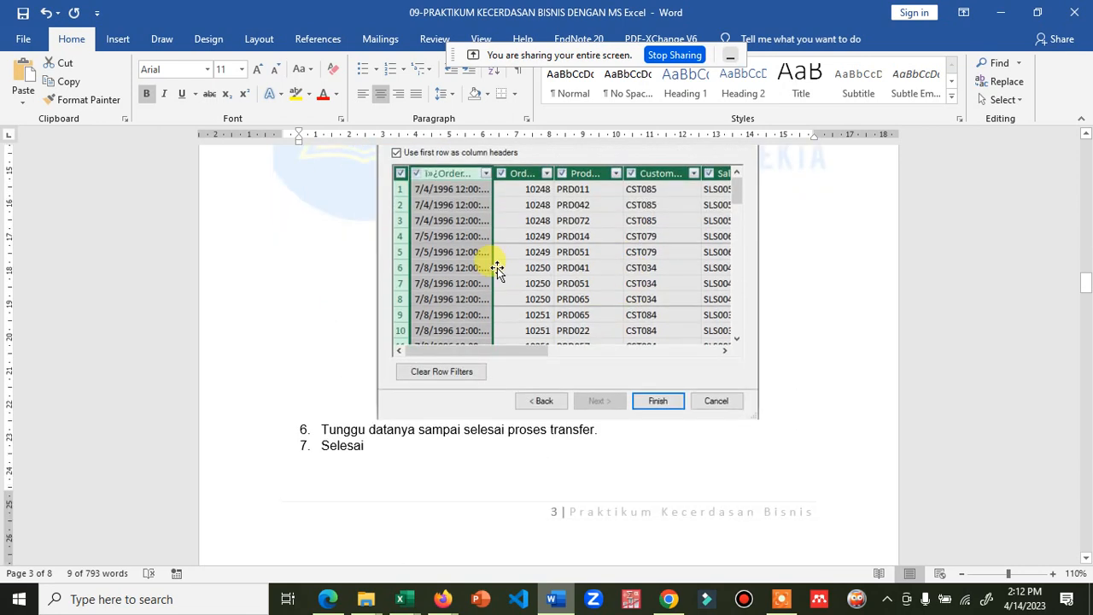
scroll(496, 269, "down", 8)
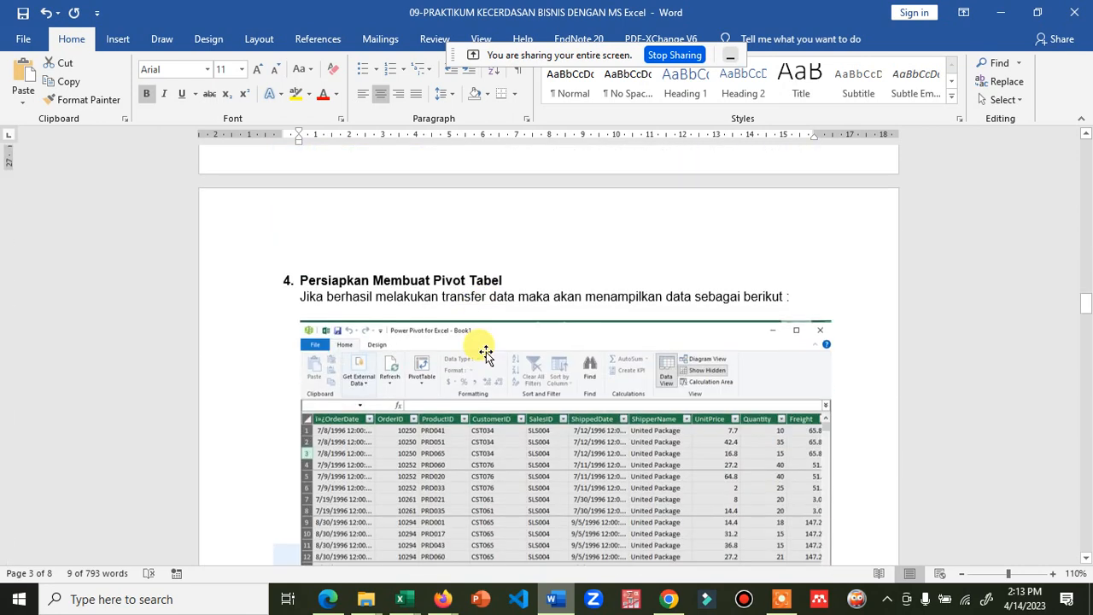
Switch to the Power Pivot window, select the Quantity cell in row 14, and enlarge the data grid down to row 20.
scroll(484, 351, "down", 1)
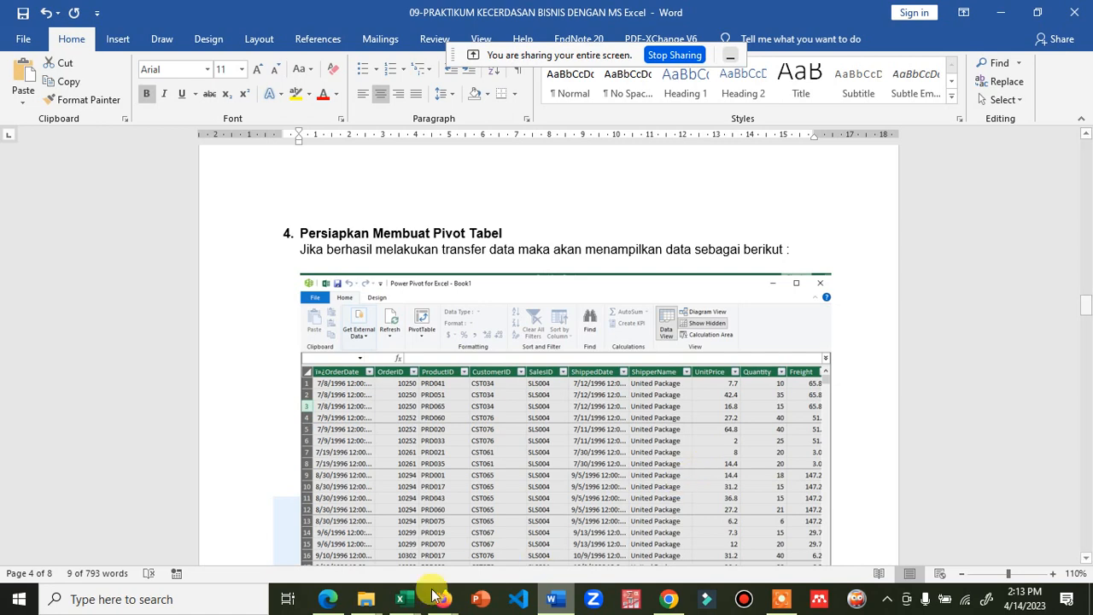
left_click(405, 602)
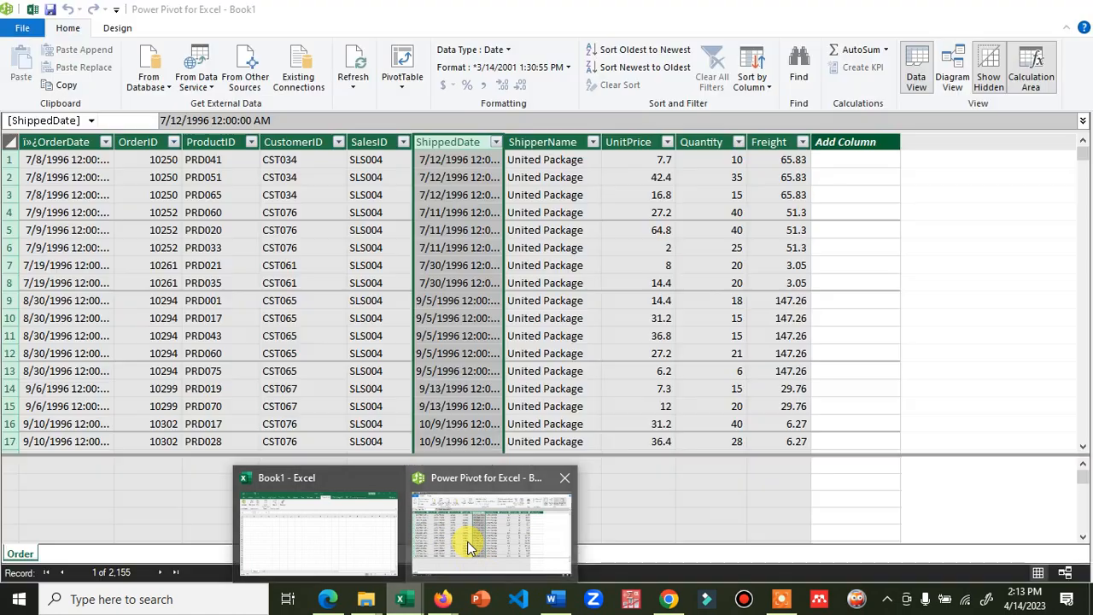
left_click(465, 542)
left_click(468, 310)
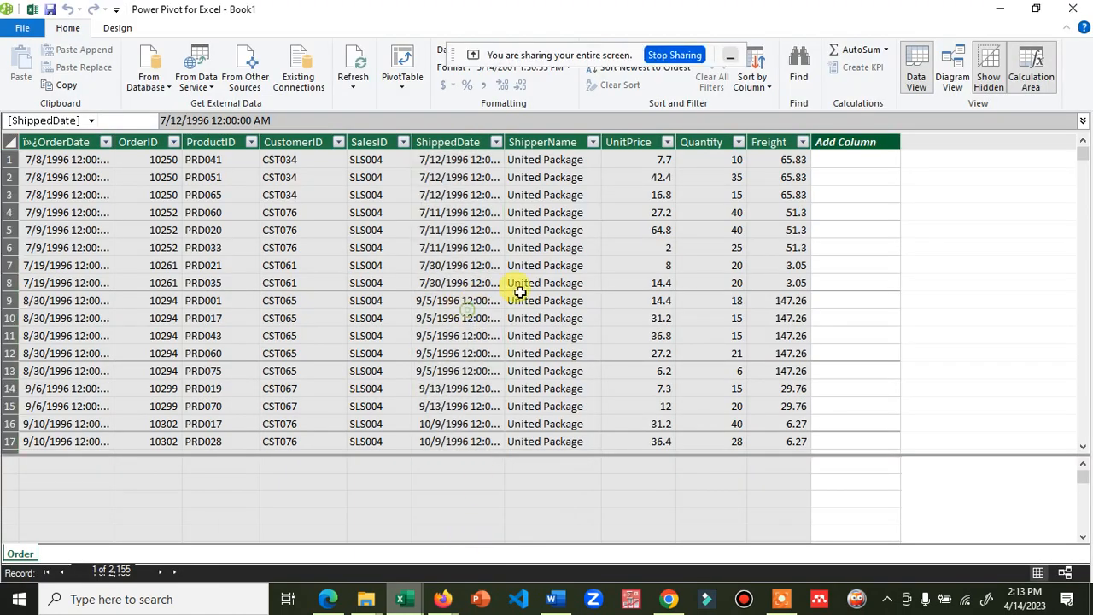
left_click(555, 283)
left_click(719, 302)
left_click(733, 388)
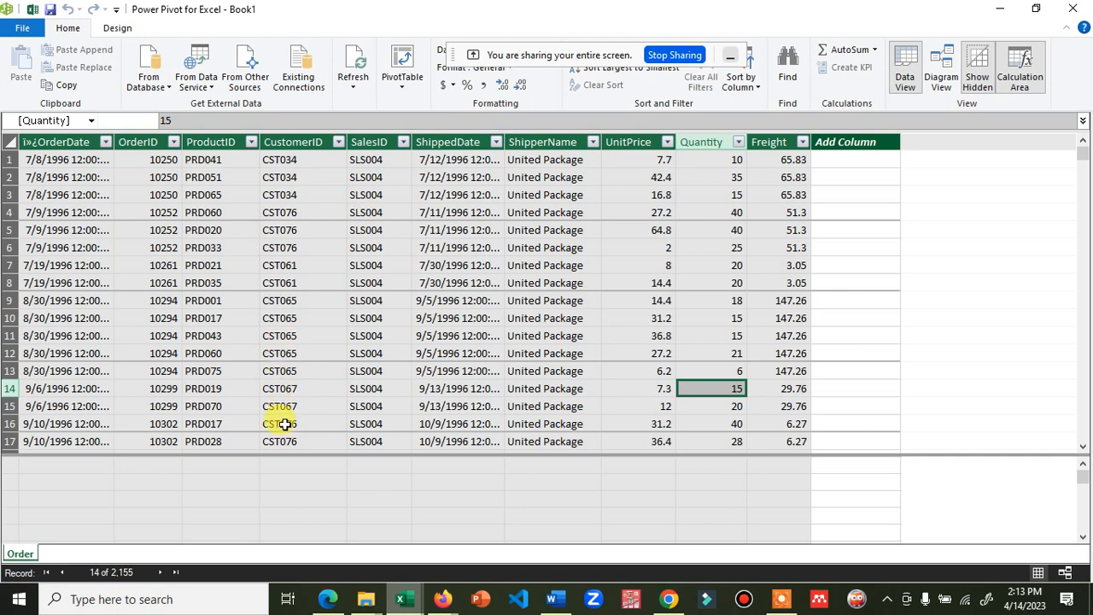
left_click_drag(281, 453, 276, 505)
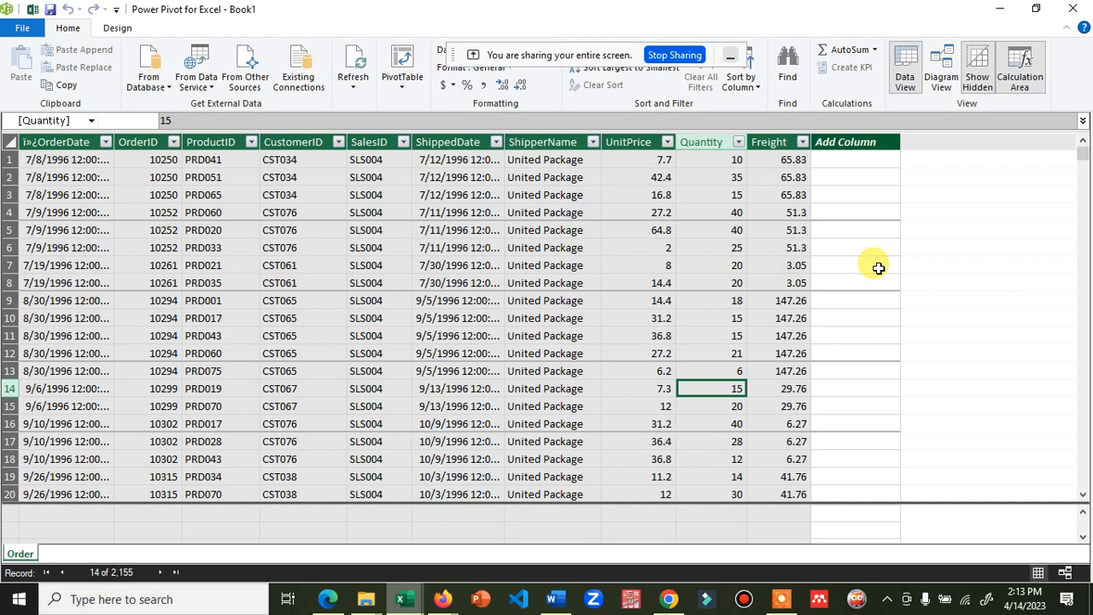
Switch to the Word instructions and review step 5 on choosing PivotTable, down to the empty pivot table illustration.
left_click(554, 602)
scroll(538, 440, "down", 5)
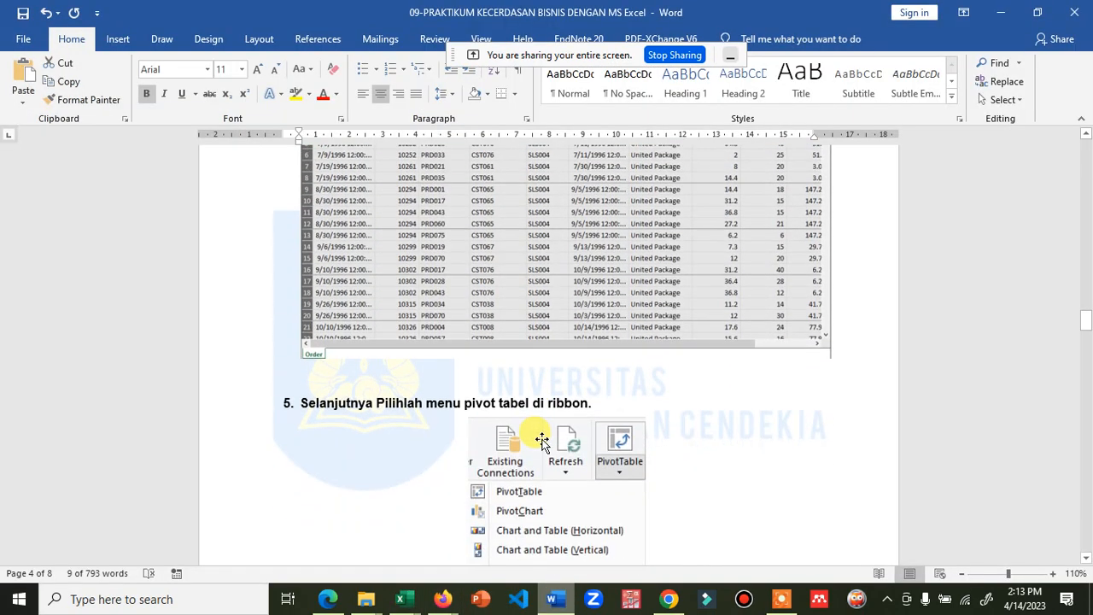
scroll(538, 440, "down", 1)
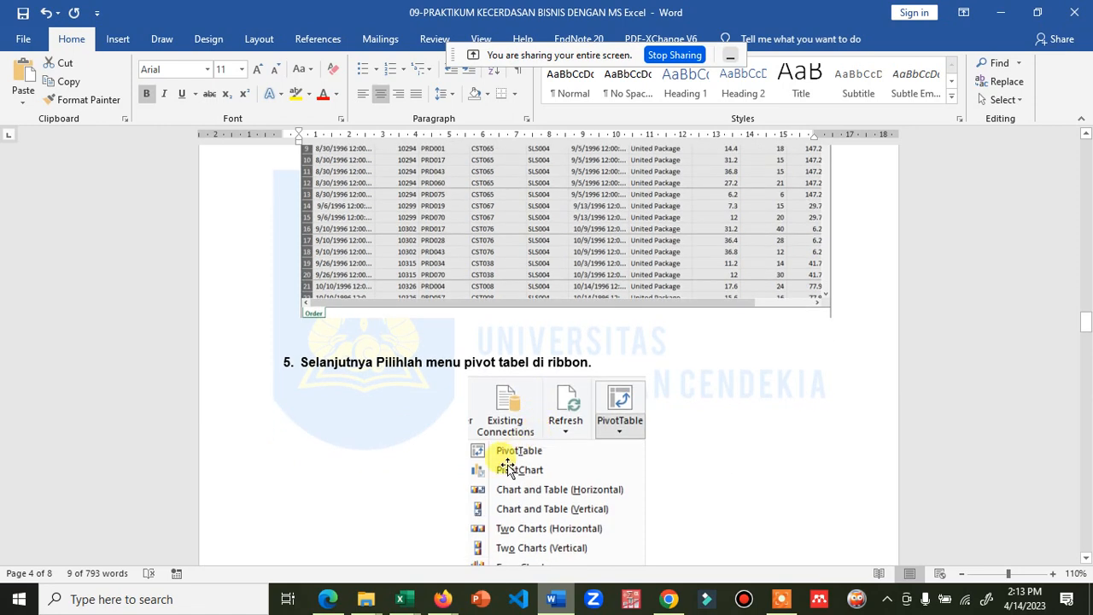
scroll(507, 464, "down", 10)
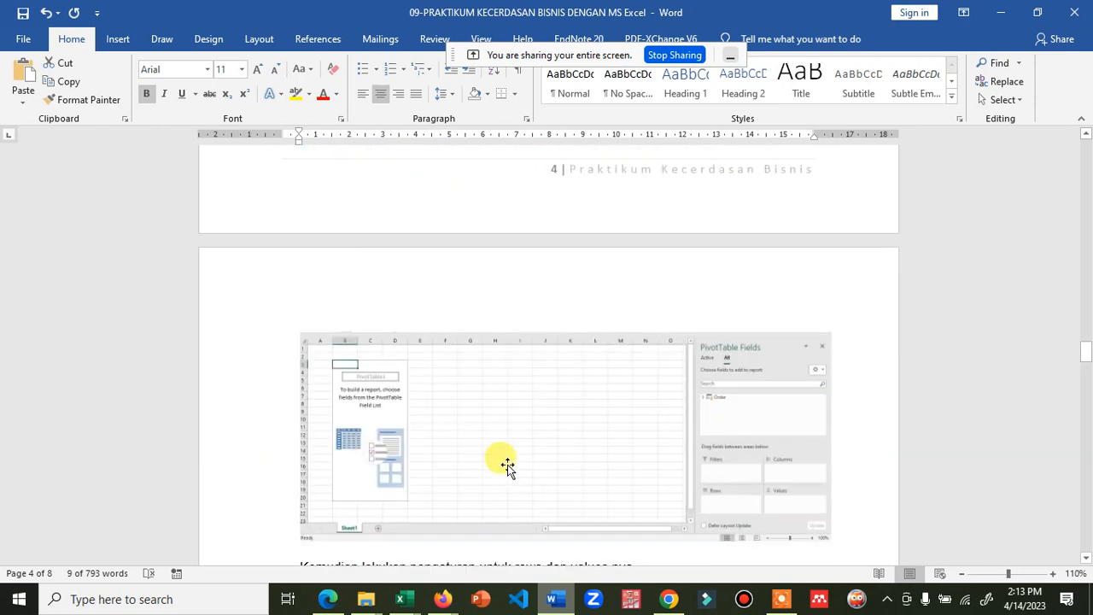
Return to the Power Pivot window, move the screen-sharing bar off the ribbon, and create a PivotTable on a new worksheet.
left_click(408, 579)
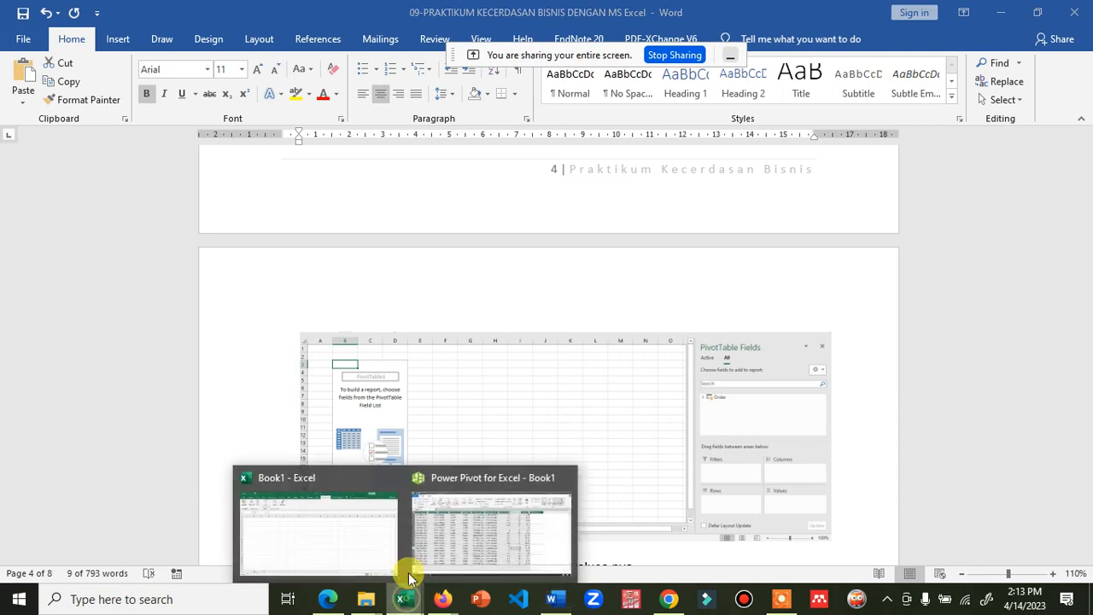
left_click(454, 545)
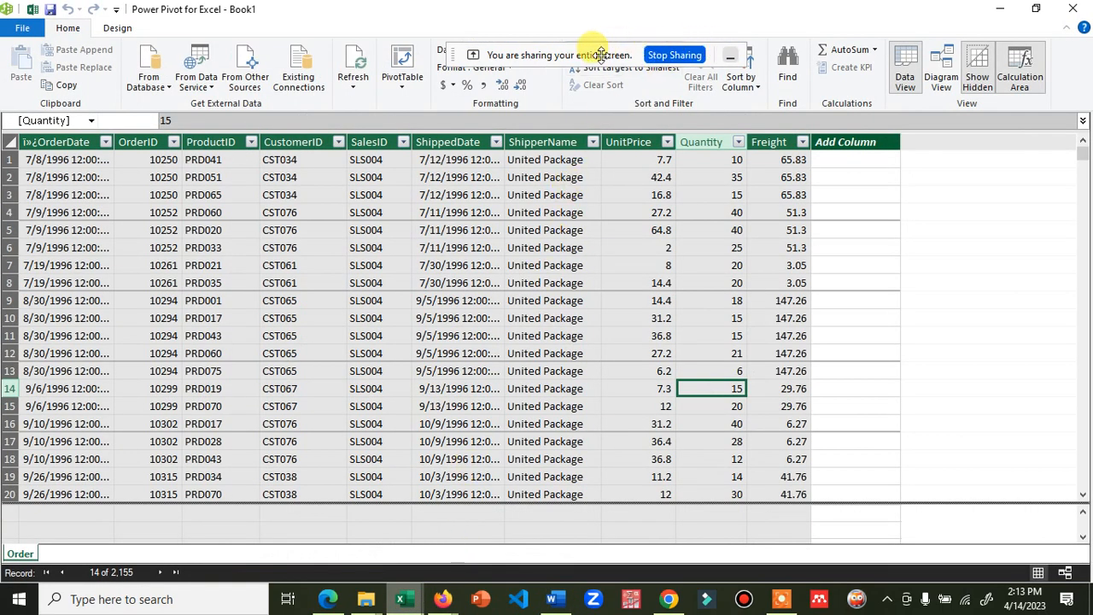
left_click_drag(602, 54, 945, 546)
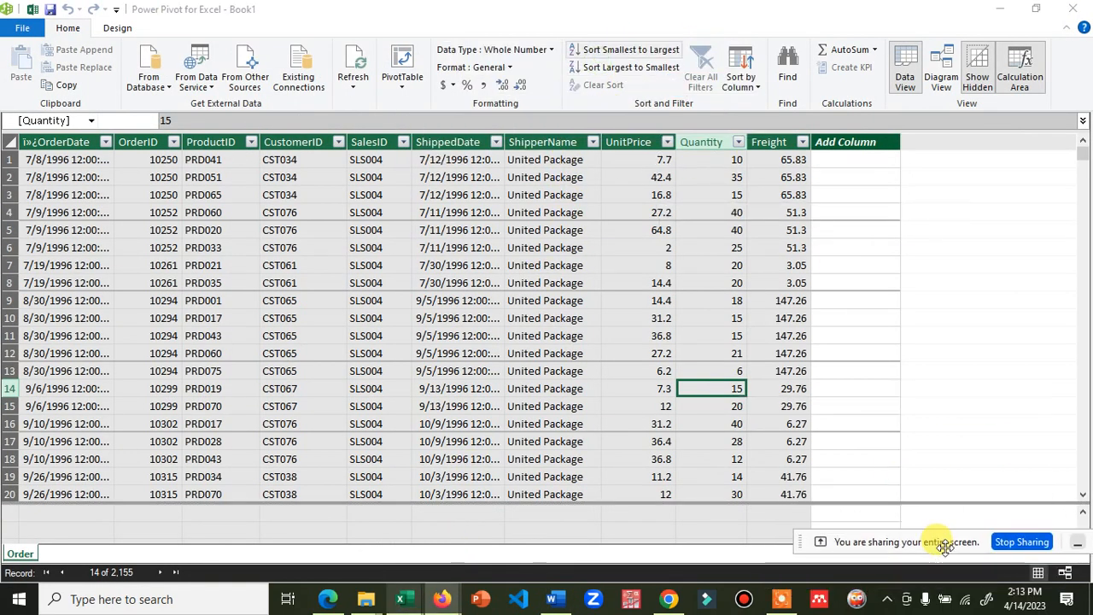
left_click(403, 82)
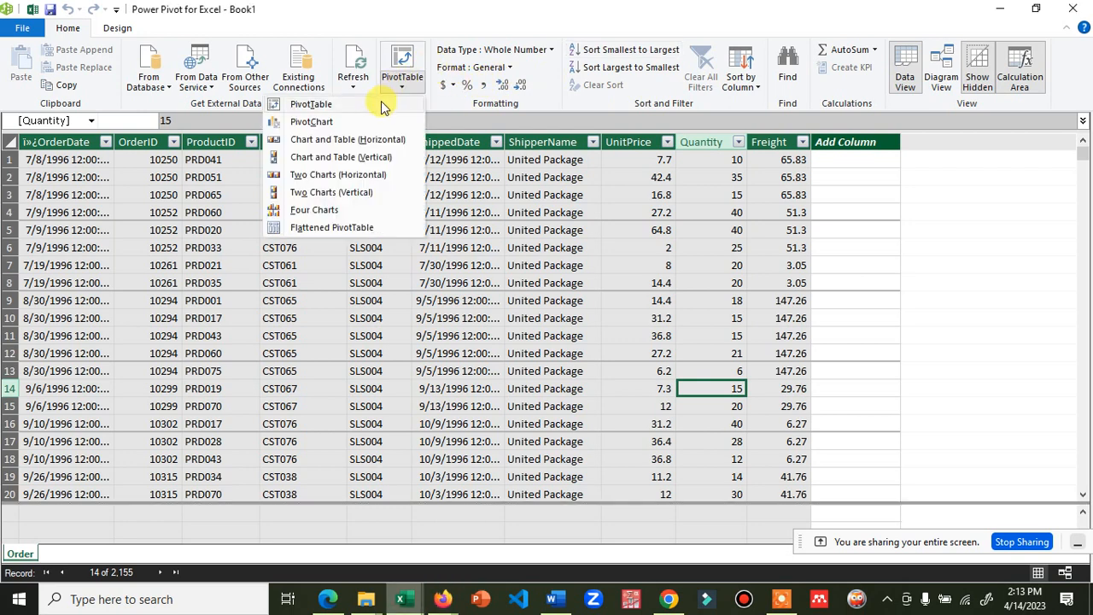
left_click(381, 103)
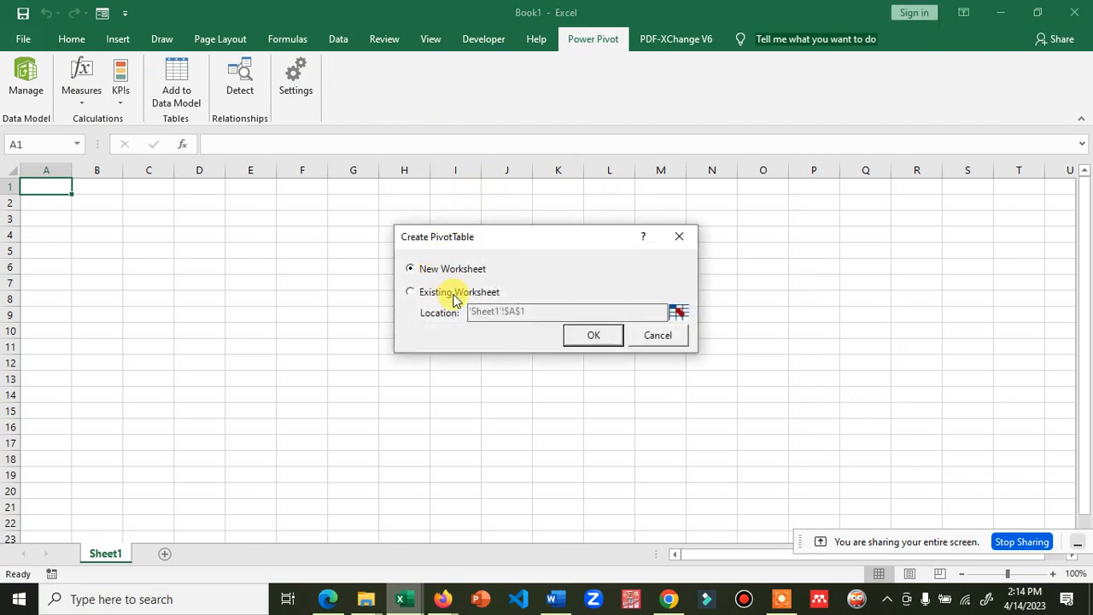
left_click(590, 335)
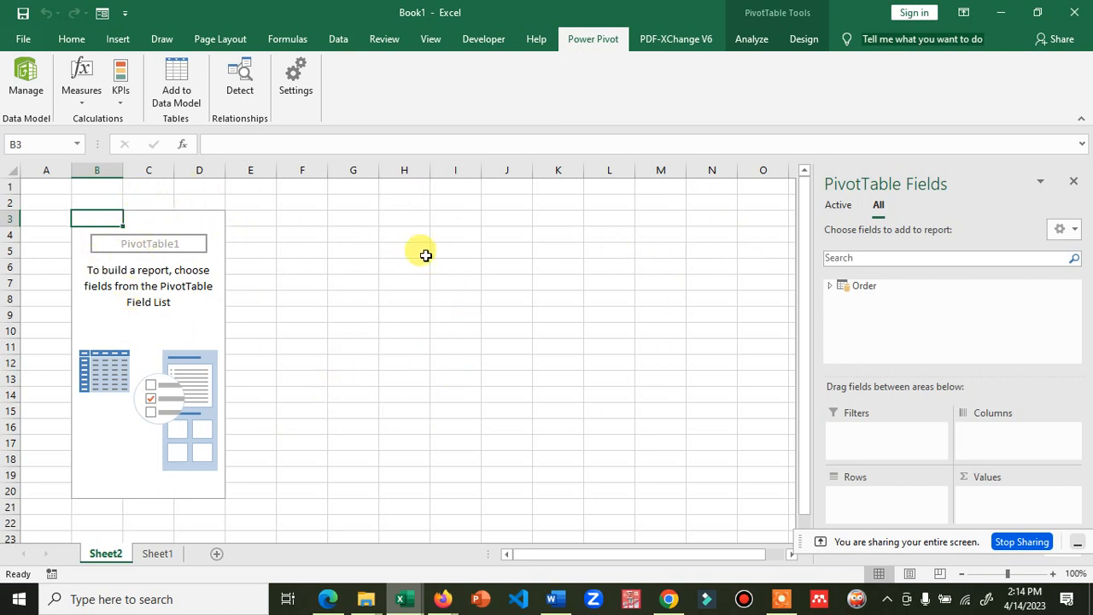
Expand the Order table in the PivotTable field list and bring the ShipperName field into view.
left_click(195, 217)
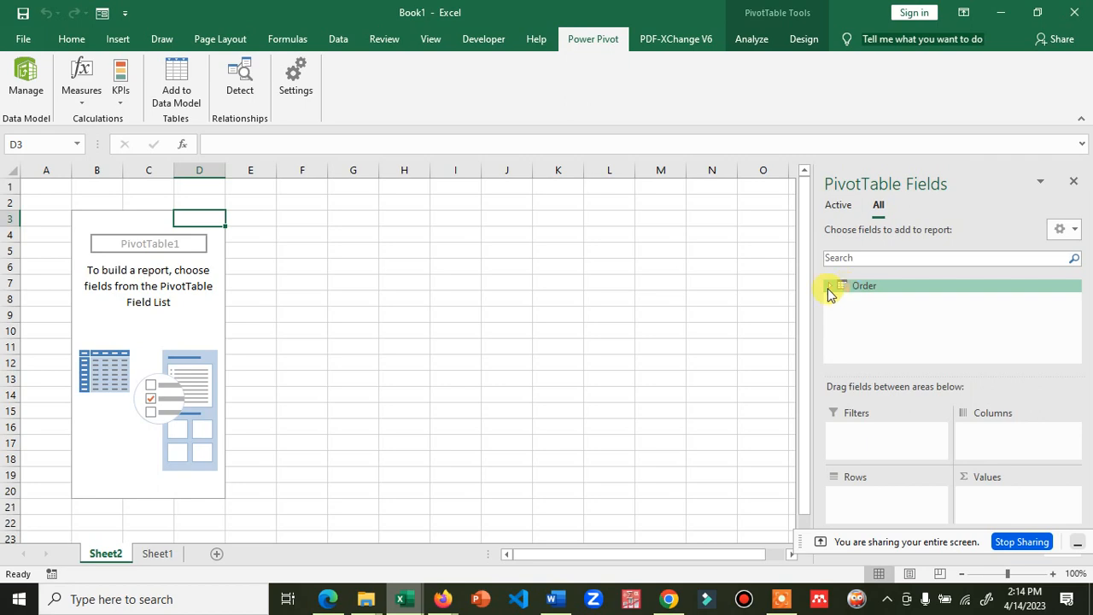
left_click(882, 293)
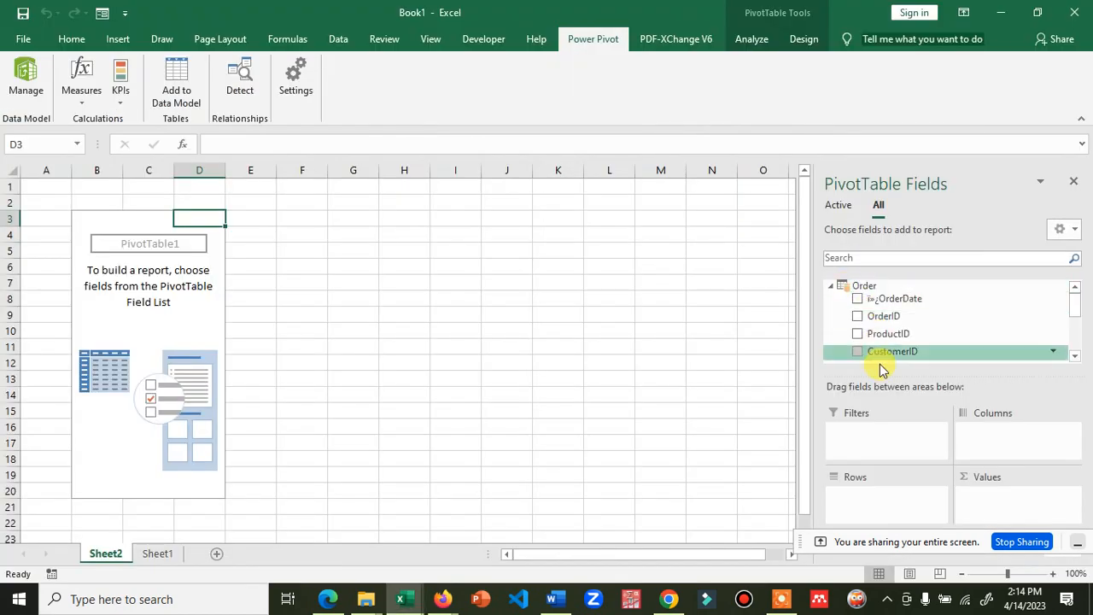
scroll(907, 321, "down", 2)
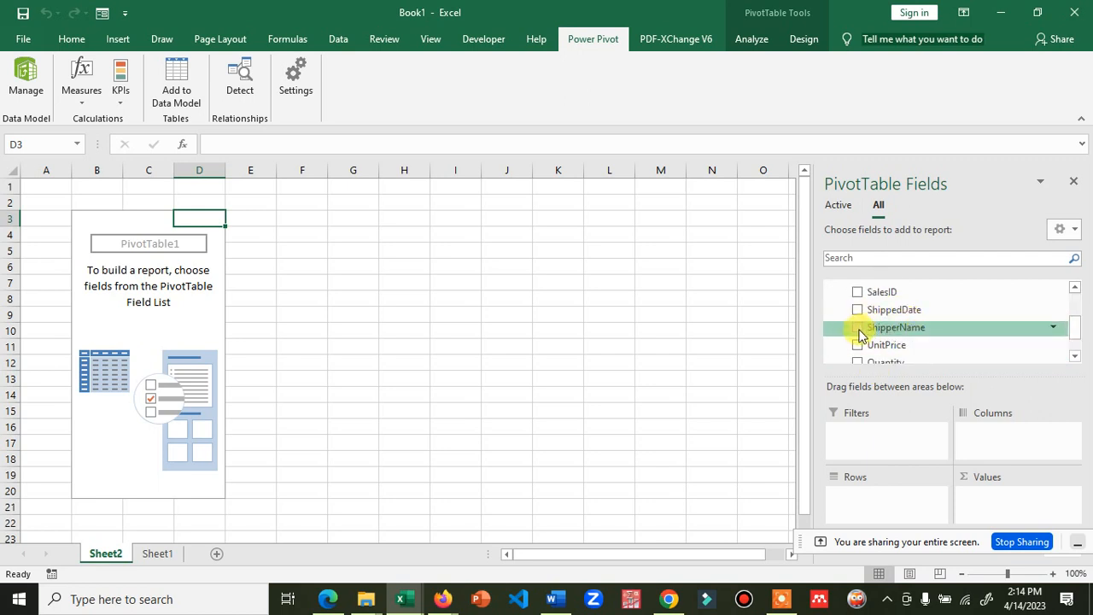
Switch to the Word instructions and reread the section 3 question about the quantity for each courier.
left_click(557, 599)
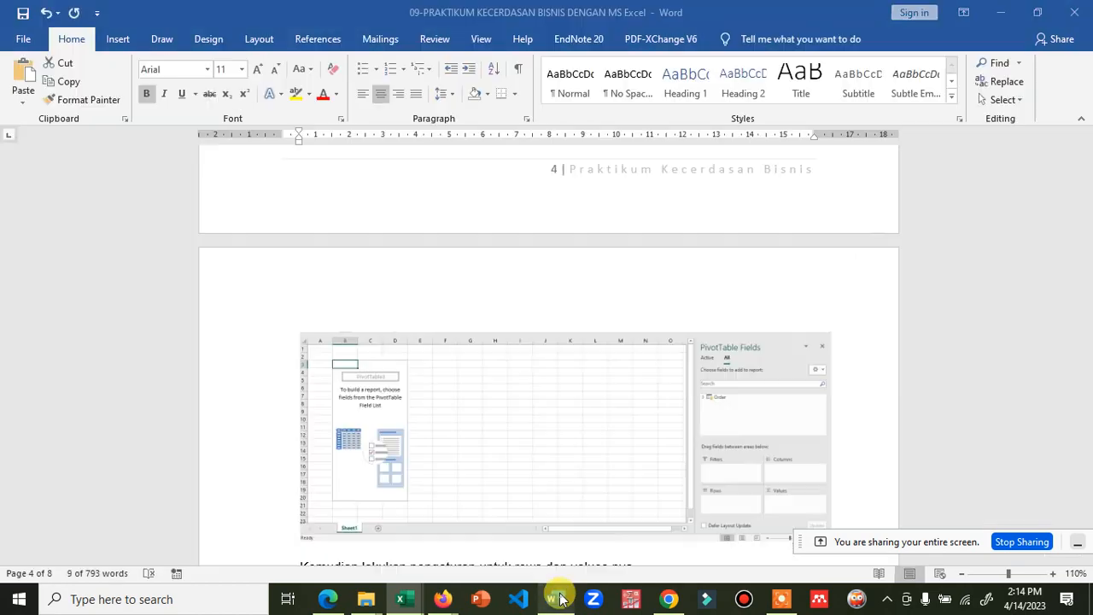
scroll(576, 378, "up", 15)
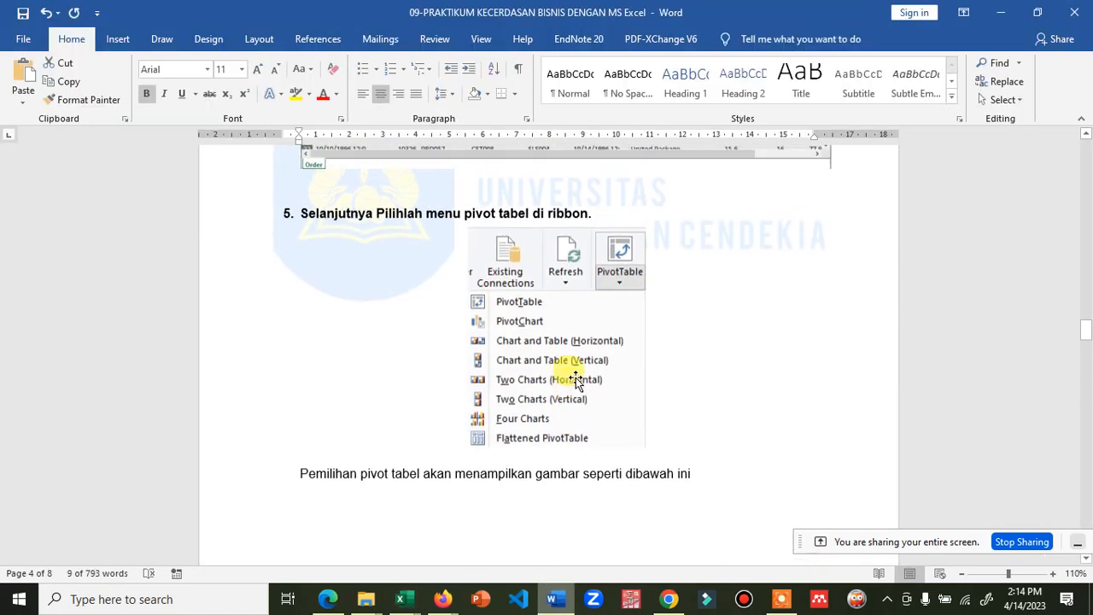
scroll(575, 378, "up", 15)
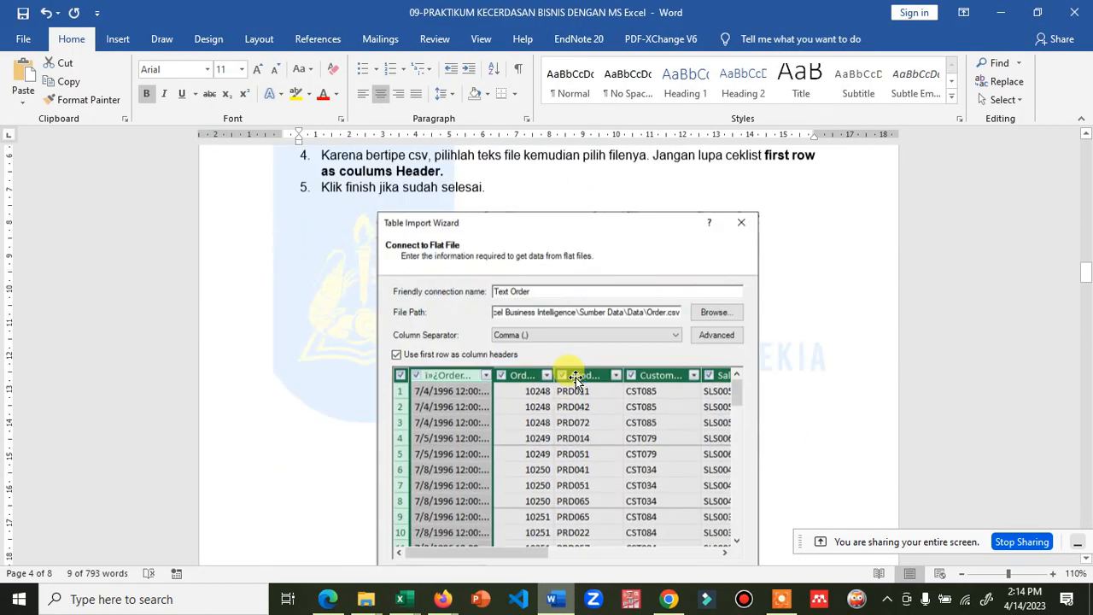
scroll(575, 377, "up", 4)
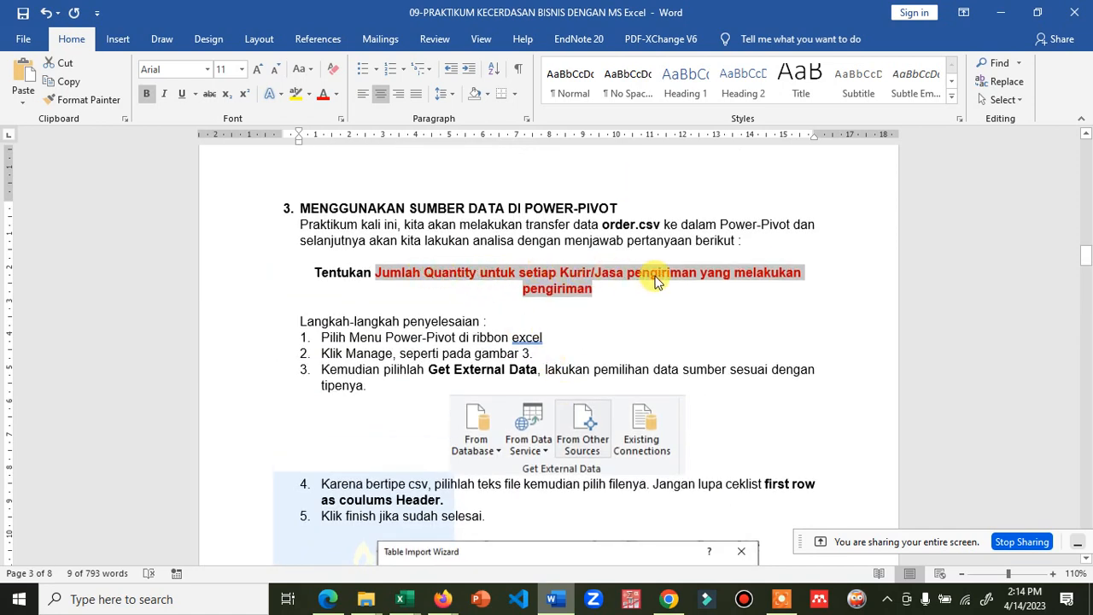
Return to the Book1 workbook in Excel, add ShipperName as the pivot table's rows, and widen column B.
left_click(408, 598)
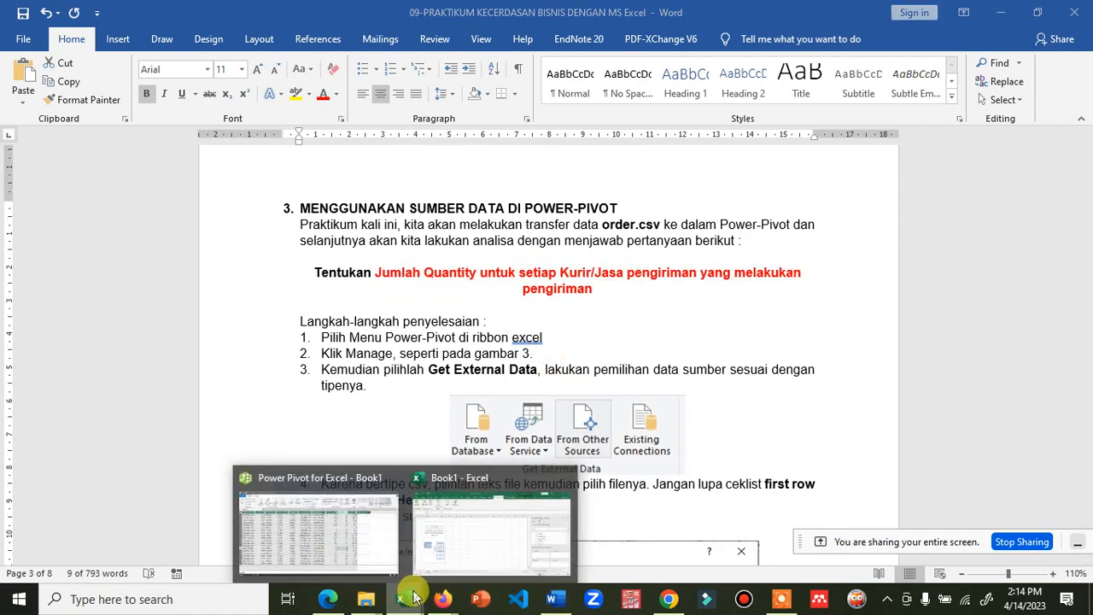
left_click(482, 536)
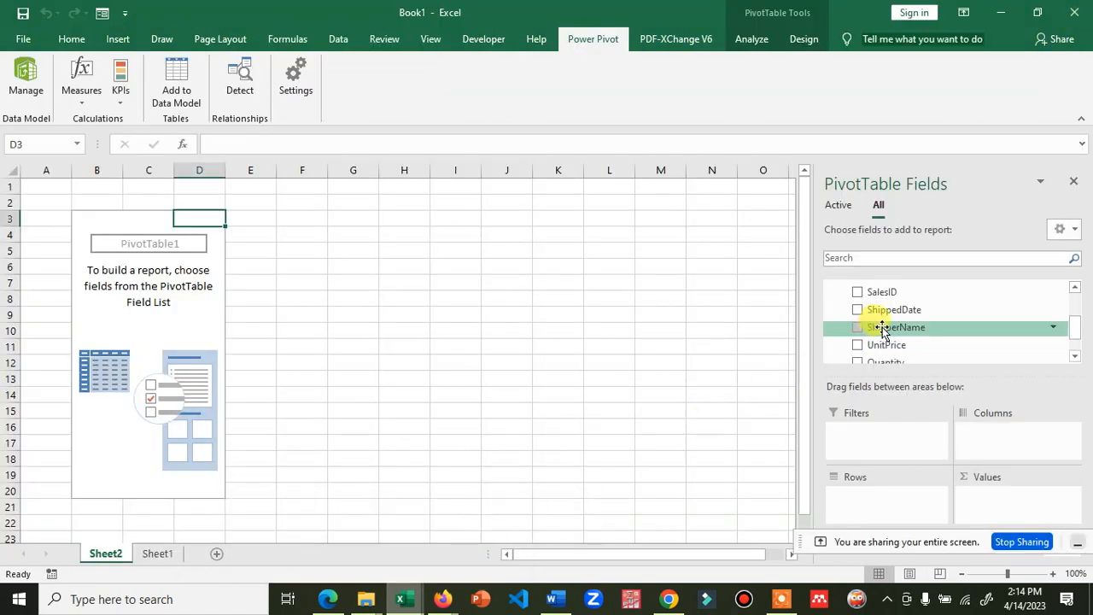
scroll(882, 331, "down", 1)
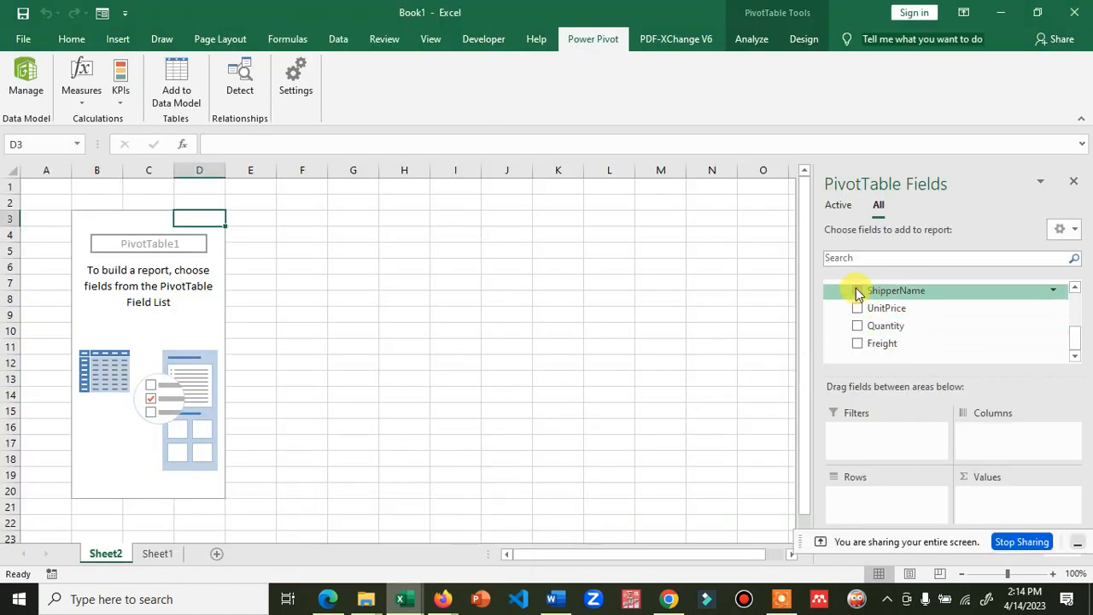
left_click(857, 293)
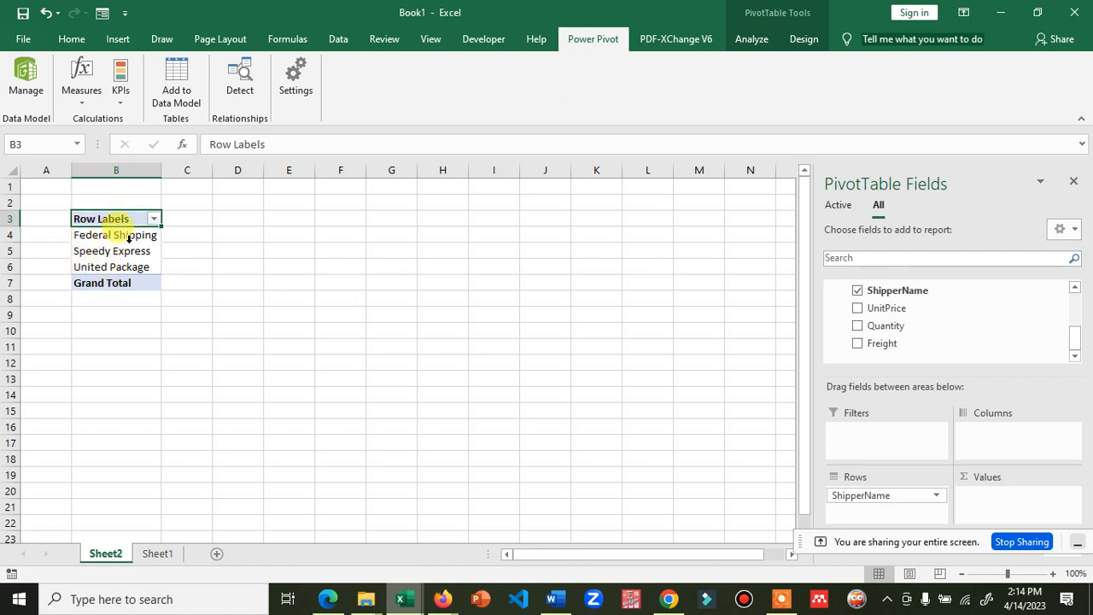
left_click_drag(162, 170, 204, 170)
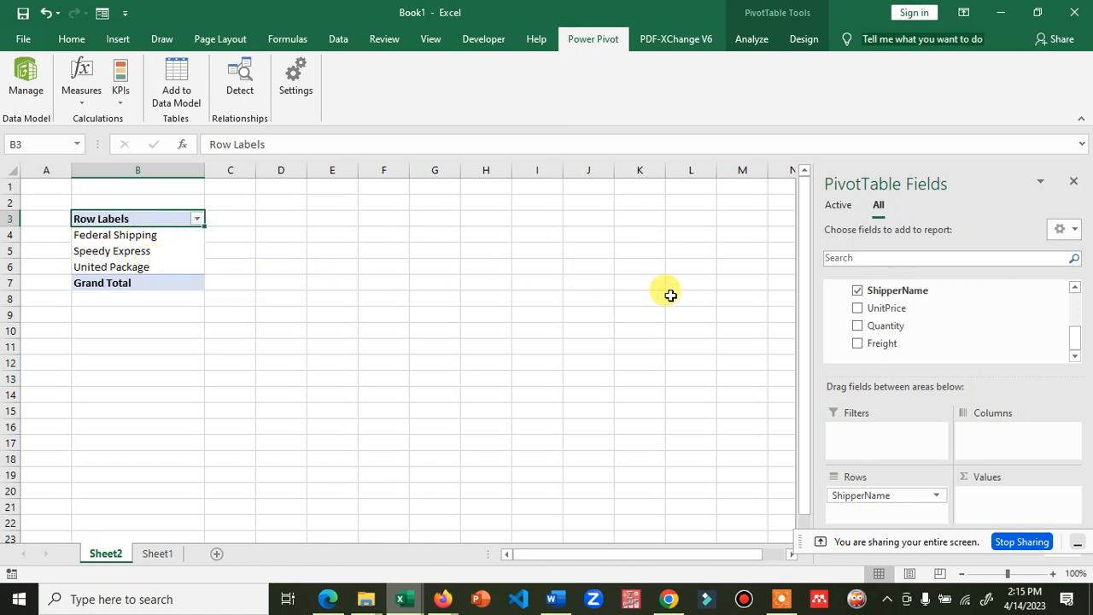
Add the Quantity field to the pivot table's values as a sum.
left_click(858, 327)
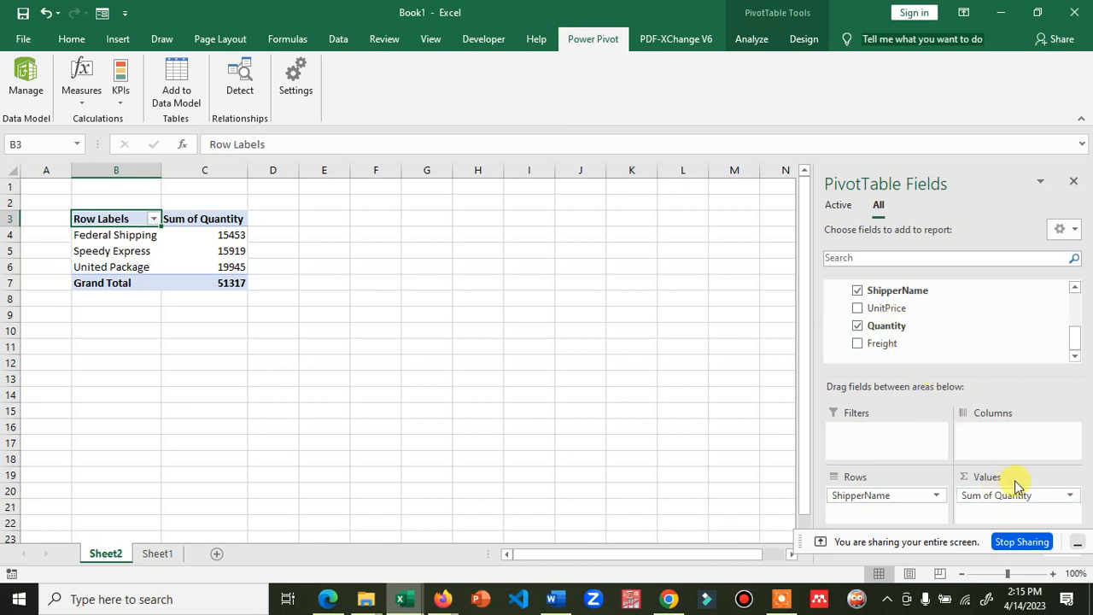
left_click(857, 325)
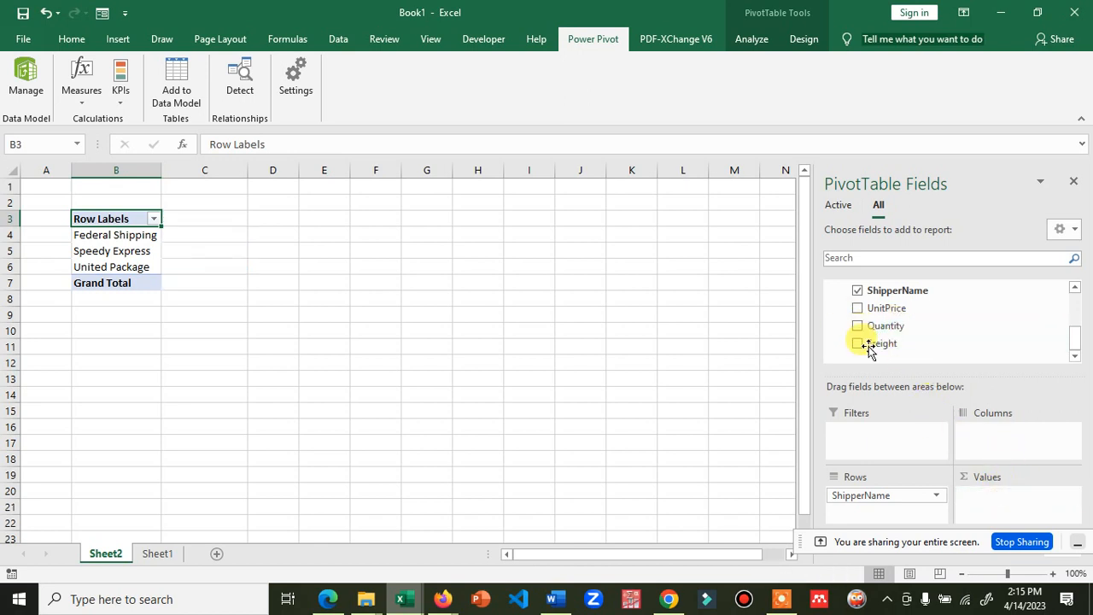
left_click_drag(893, 334, 995, 497)
Try ShipperName as the pivot table's columns twice, moving it back to the rows each time.
left_click_drag(895, 504, 960, 424)
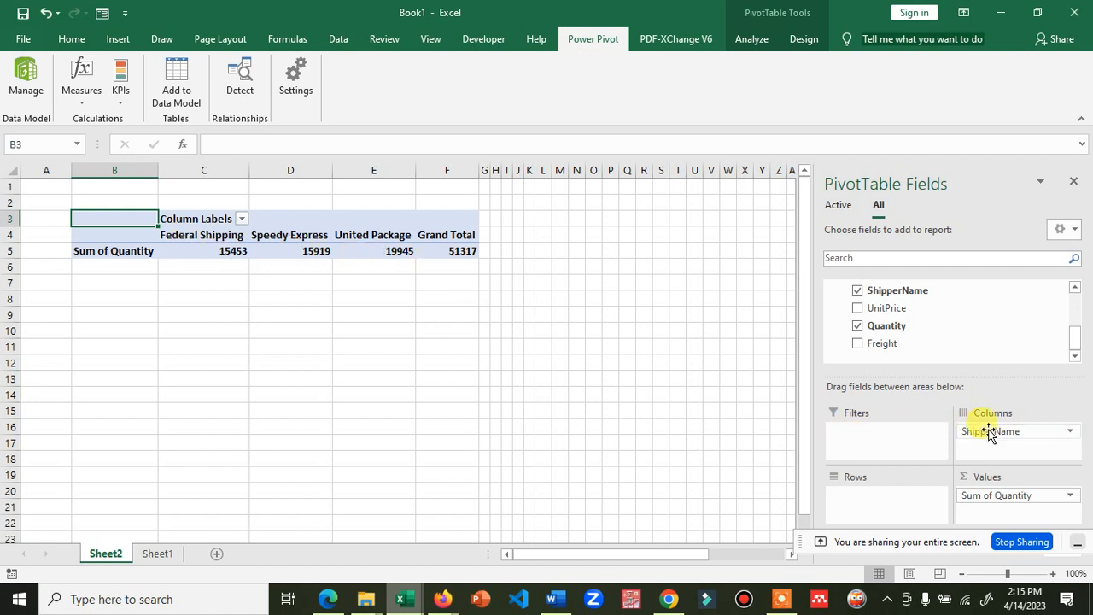
left_click_drag(985, 431, 886, 504)
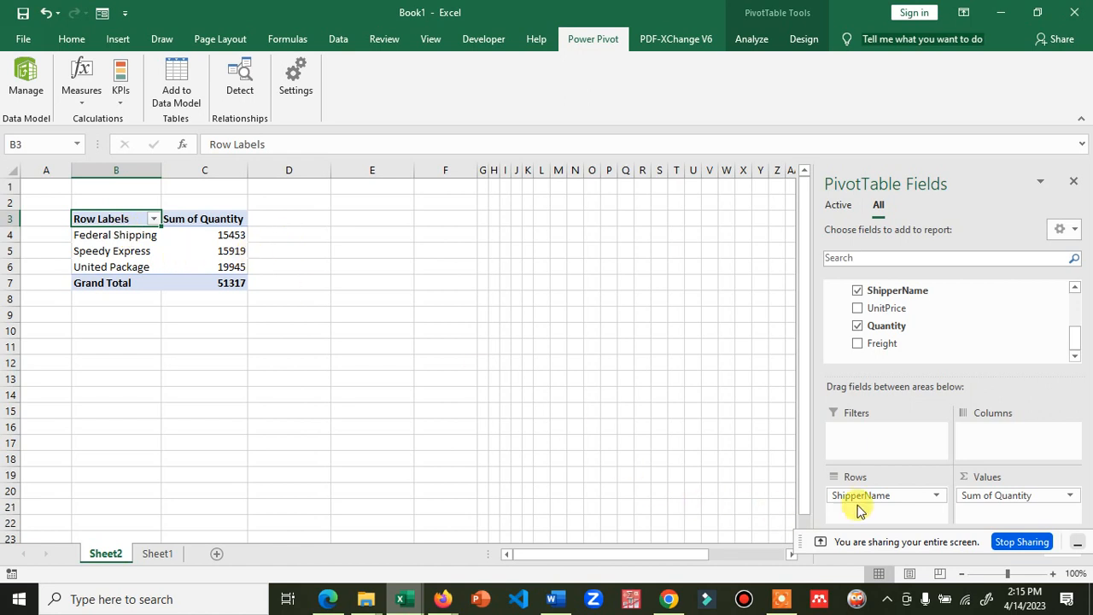
left_click_drag(859, 505, 970, 441)
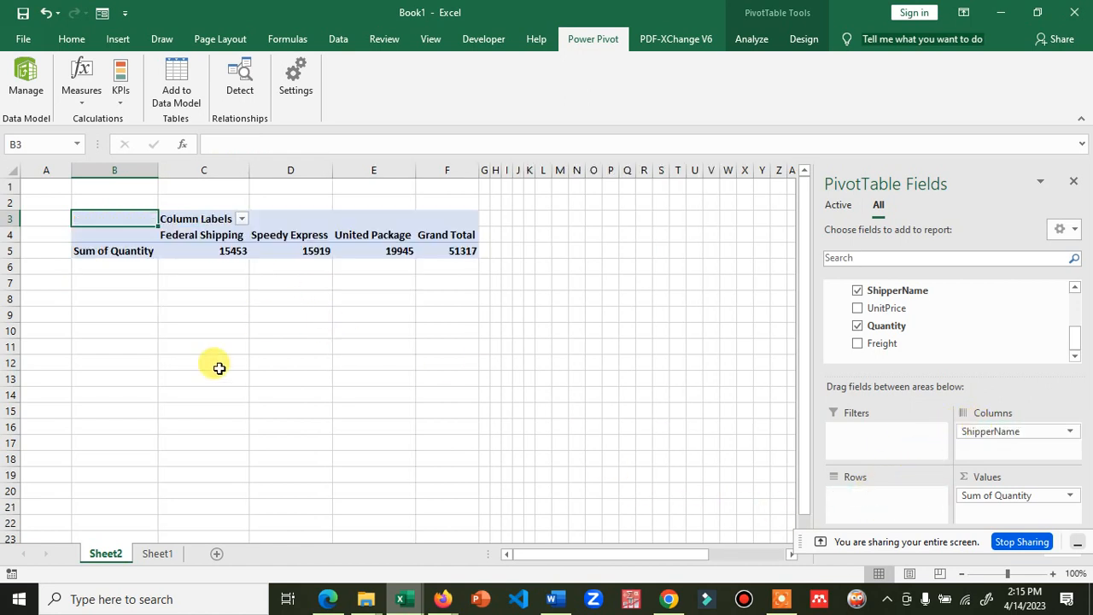
left_click_drag(967, 429, 857, 496)
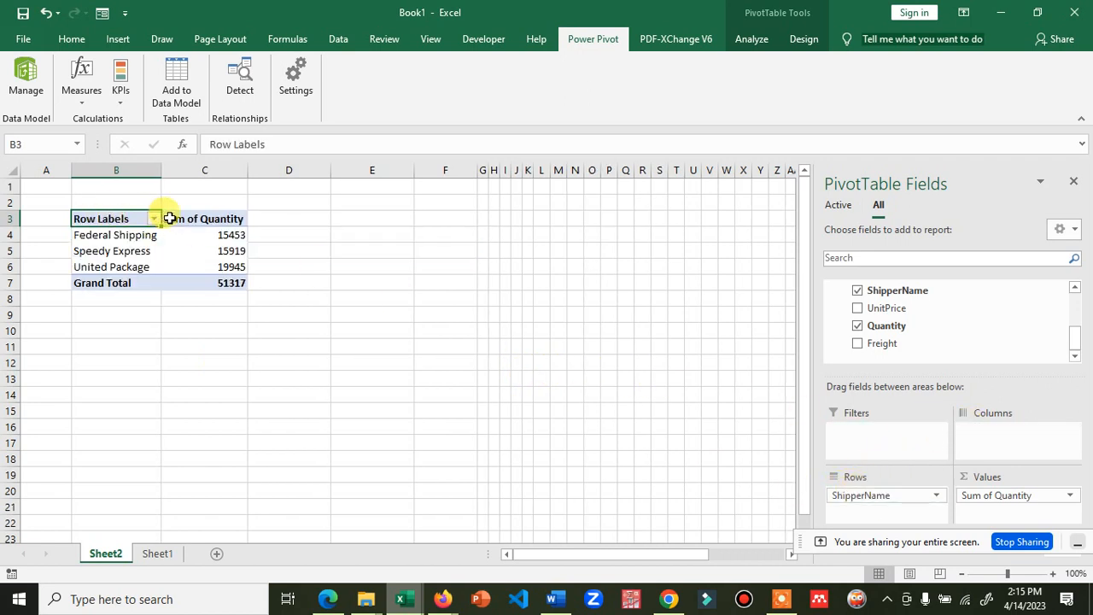
Apply the comma number style to the Sum of Quantity values in C4:C7, including the grand total.
left_click_drag(202, 233, 213, 285)
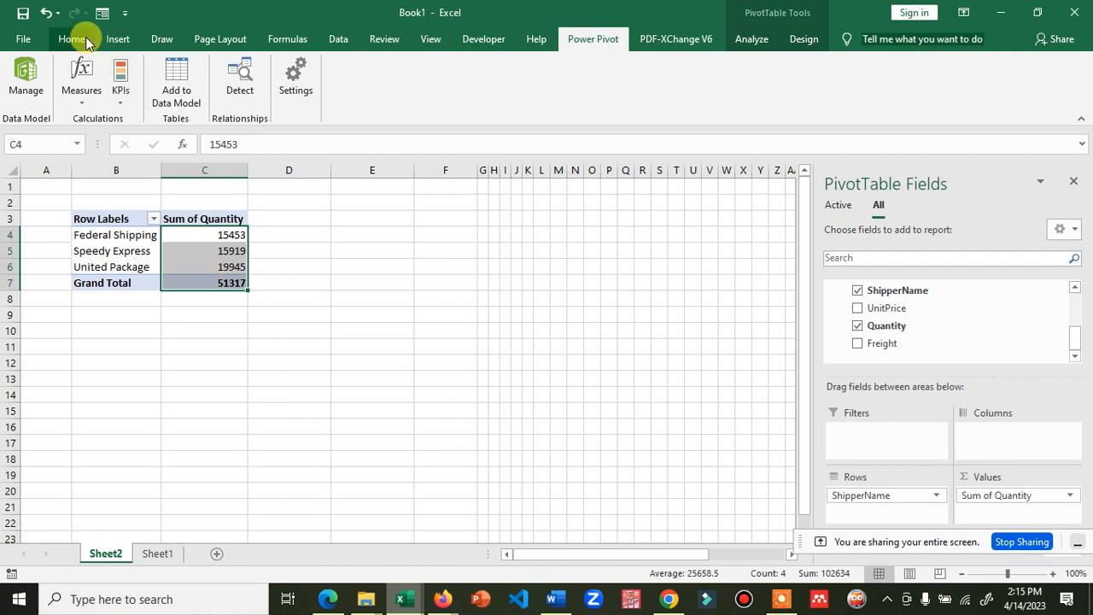
left_click(85, 38)
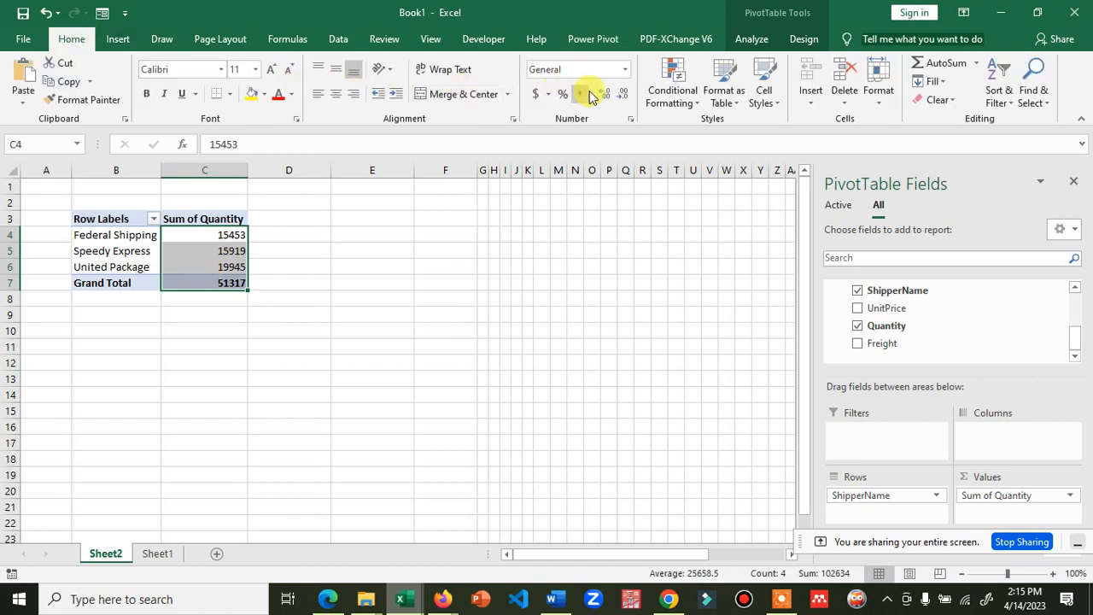
left_click(581, 96)
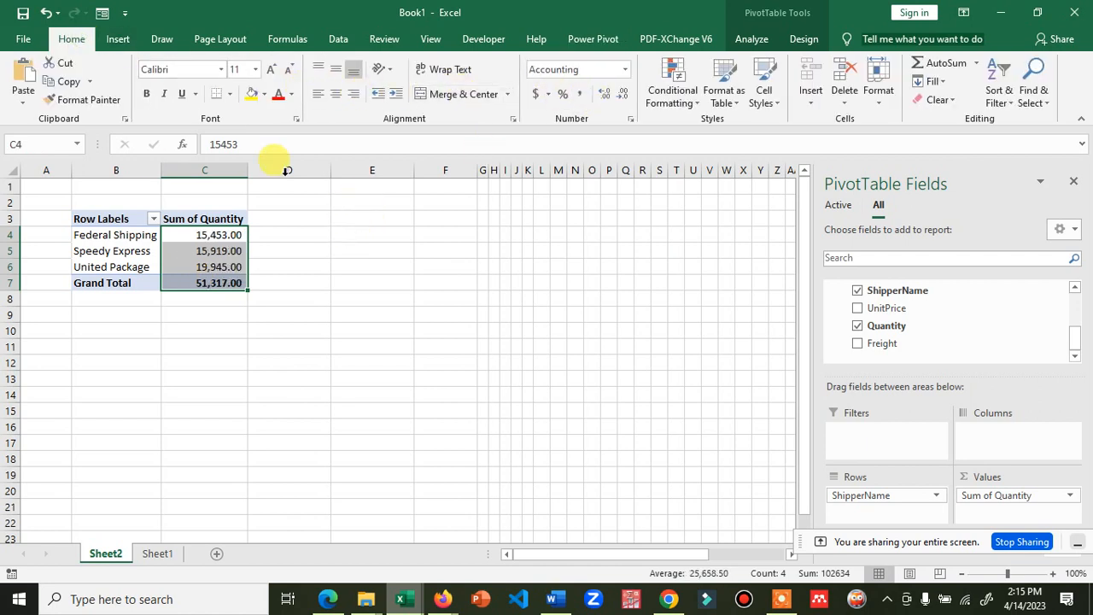
Enter the report title LAPORAN KUANTITAS BARANG PER EKSPEDISI in cell B1, above the pivot table, and select the quantities in C4:C7.
left_click(127, 181)
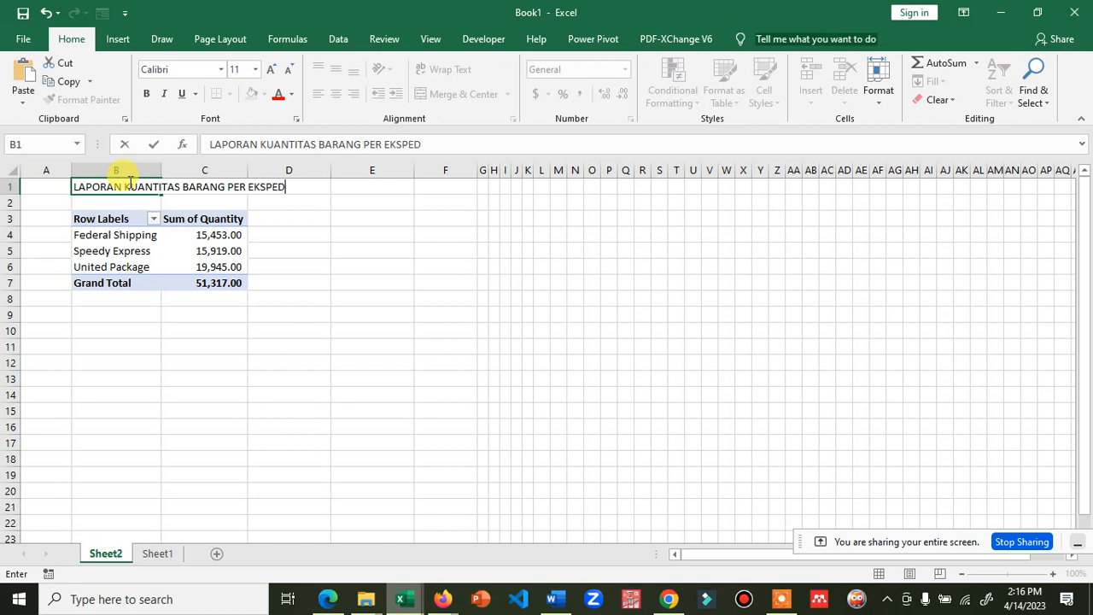
key("Return")
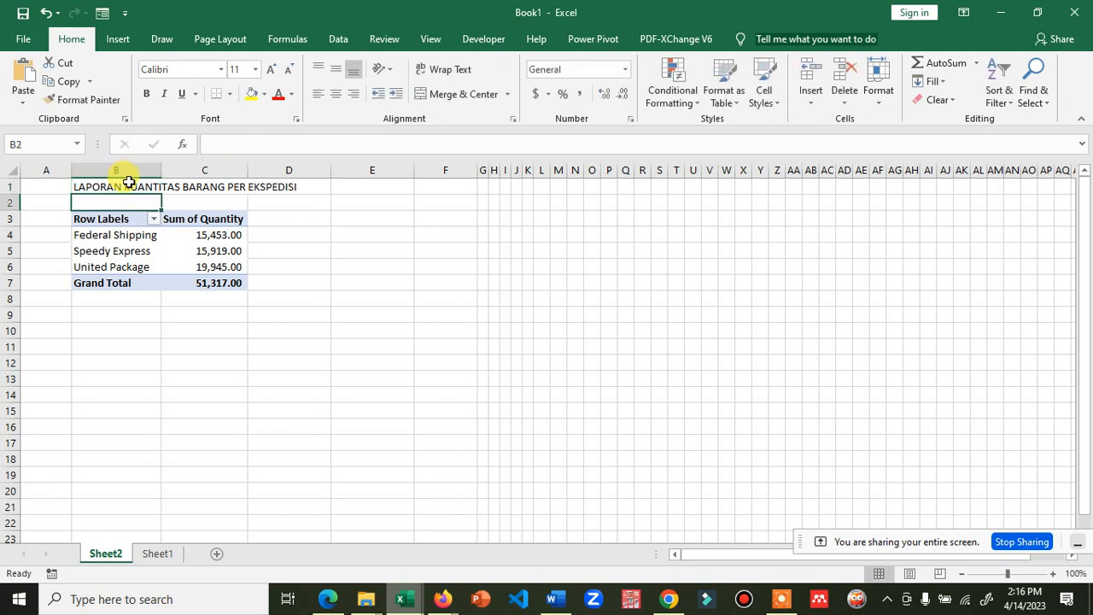
left_click_drag(216, 234, 224, 277)
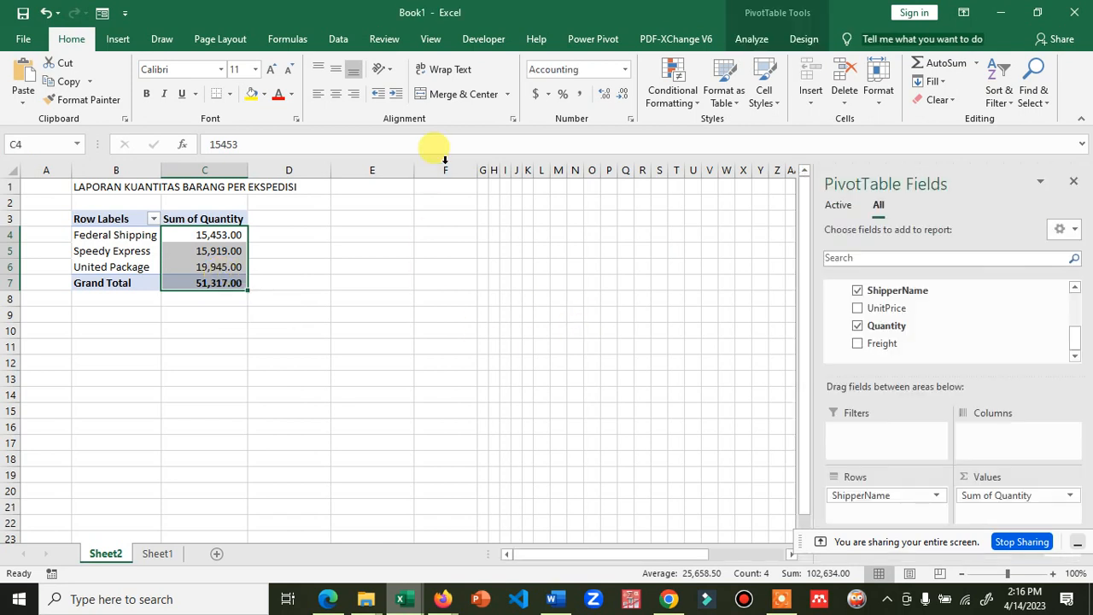
Select empty cell C11 below the first pivot table on Sheet2, and switch to the Power Pivot window with the Order table.
left_click(598, 40)
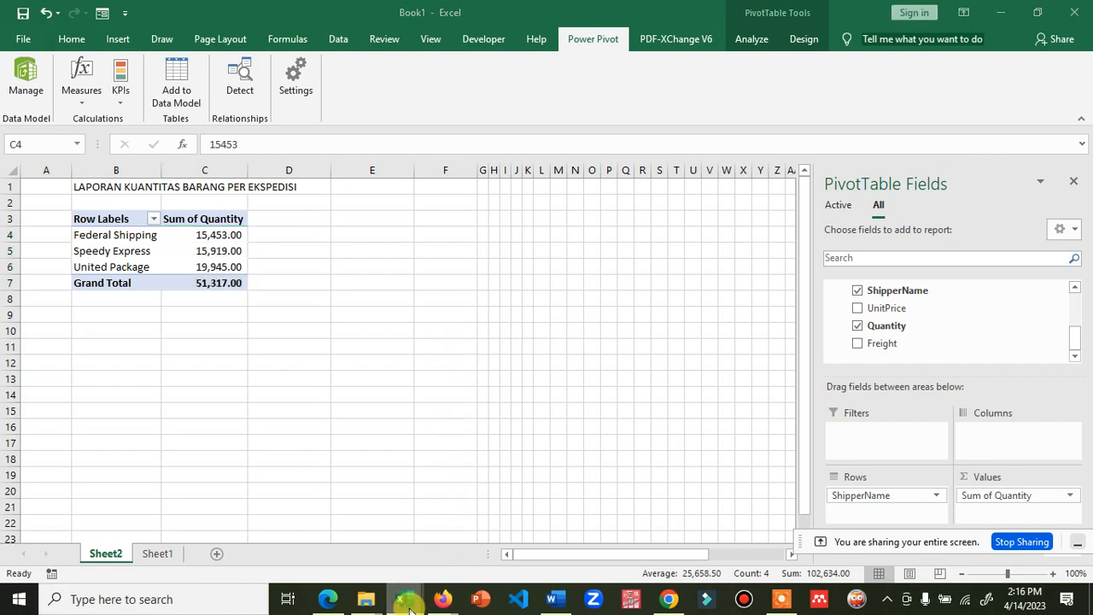
mouse_move(408, 603)
mouse_move(348, 532)
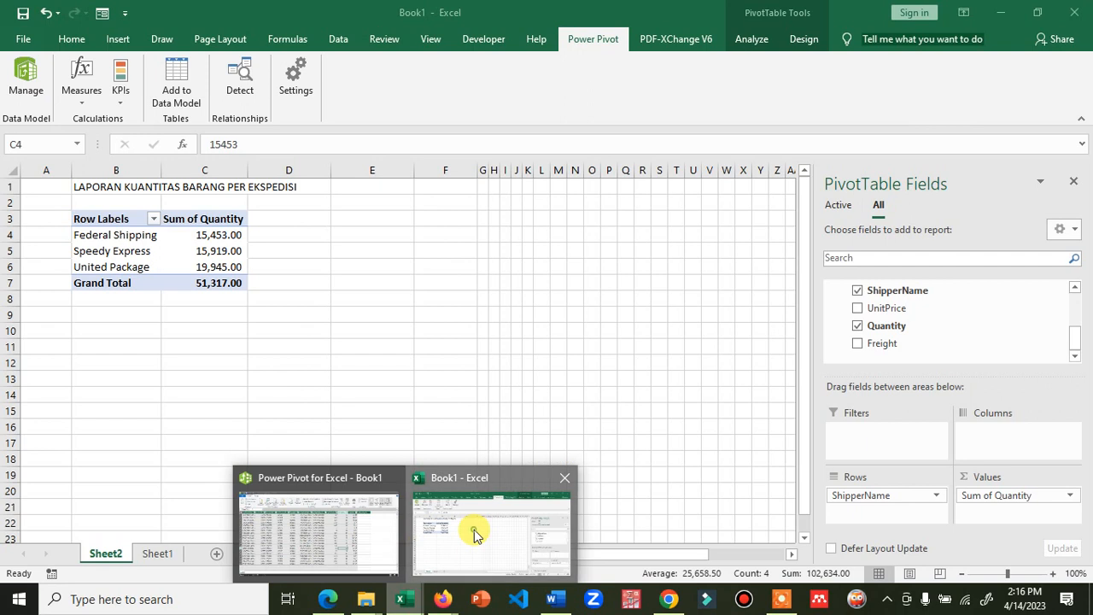
left_click(476, 527)
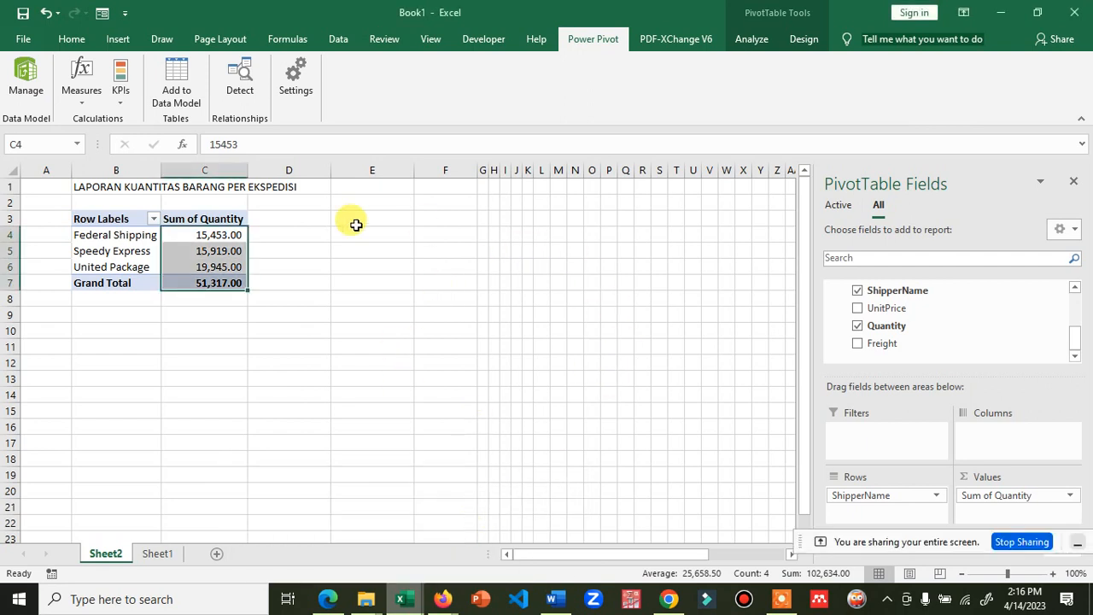
left_click(346, 296)
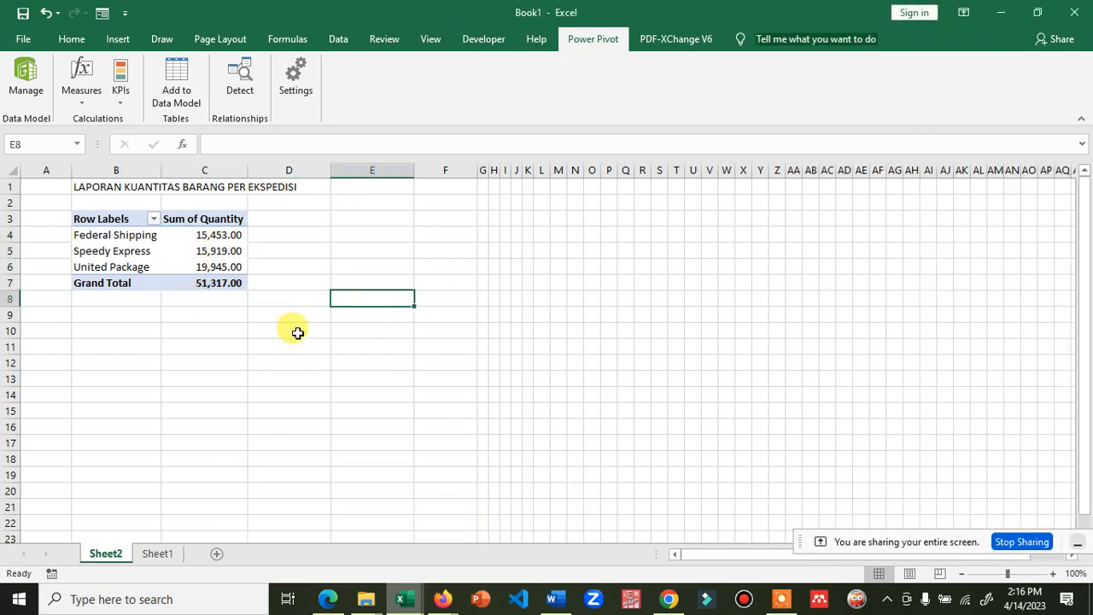
left_click(178, 341)
mouse_move(565, 606)
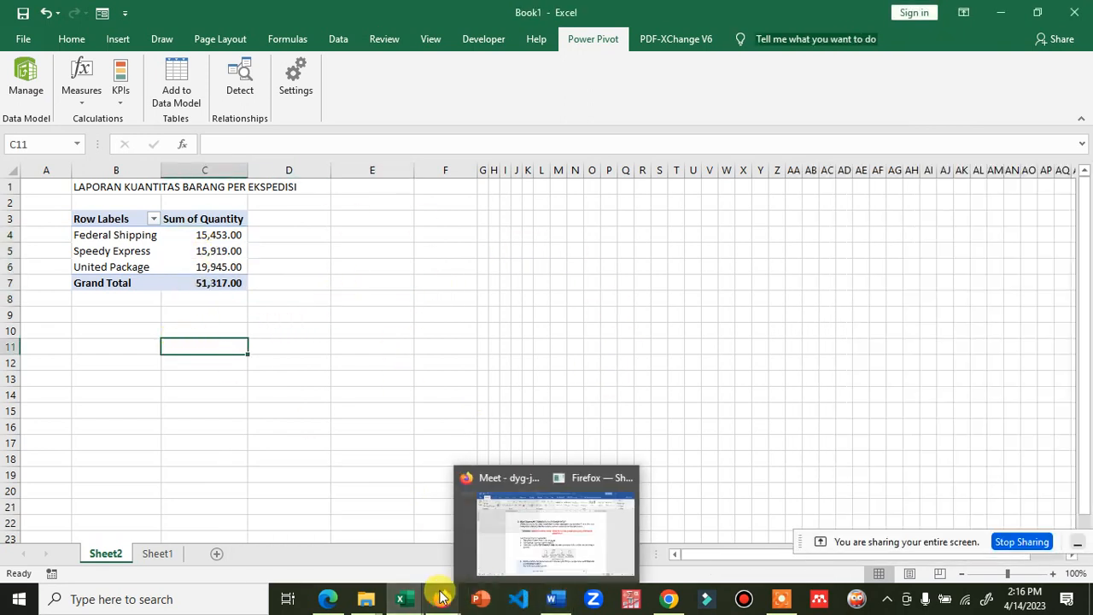
mouse_move(408, 599)
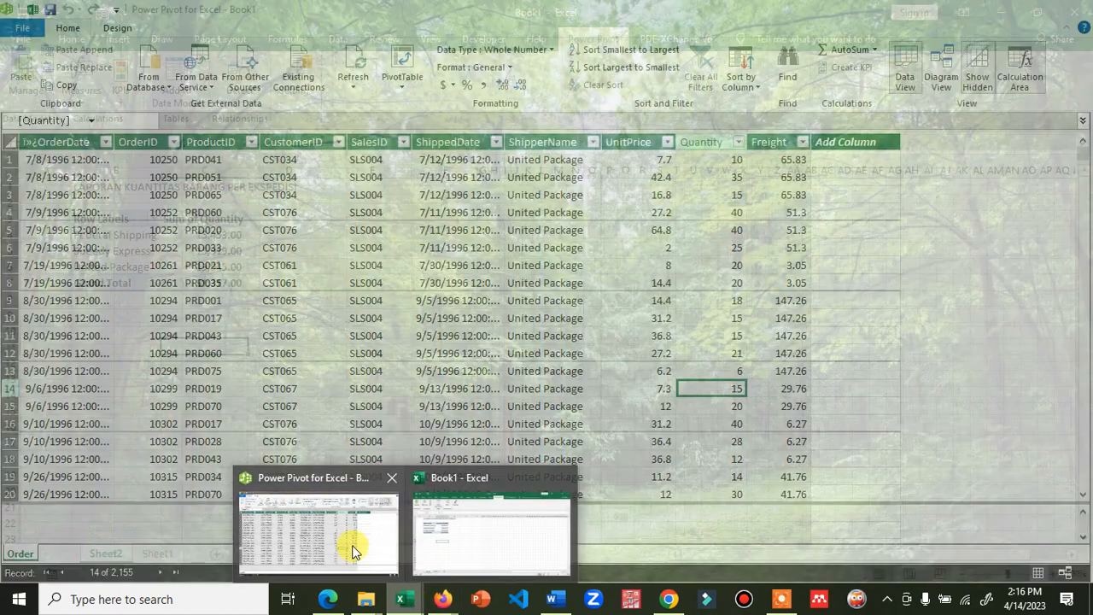
left_click(356, 551)
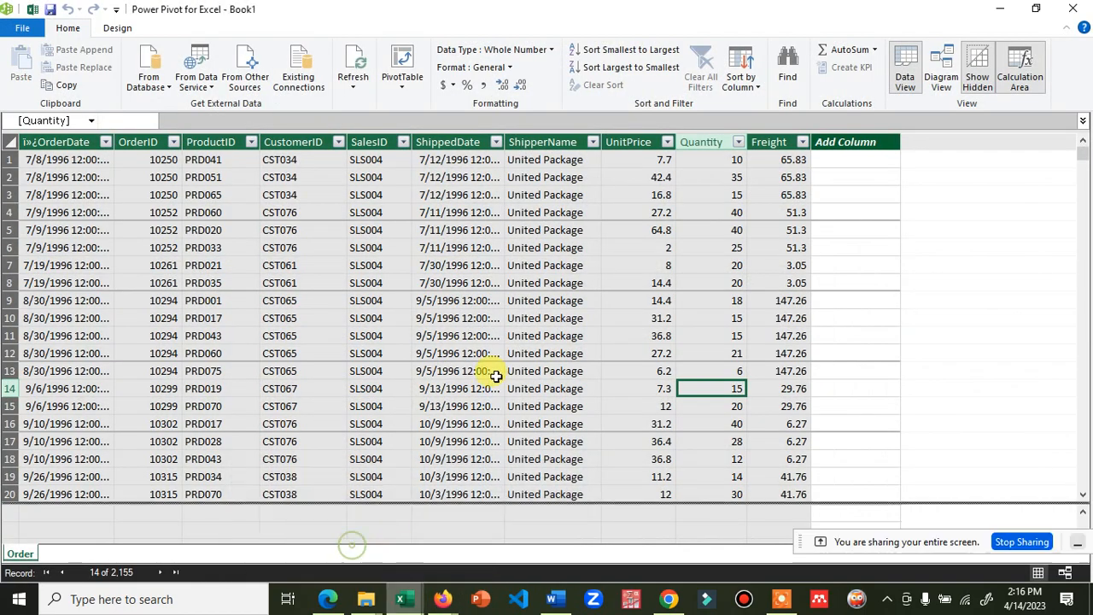
Create a second pivot table from the Power Pivot data on the existing worksheet Sheet2, at the range B11:E20.
left_click(410, 85)
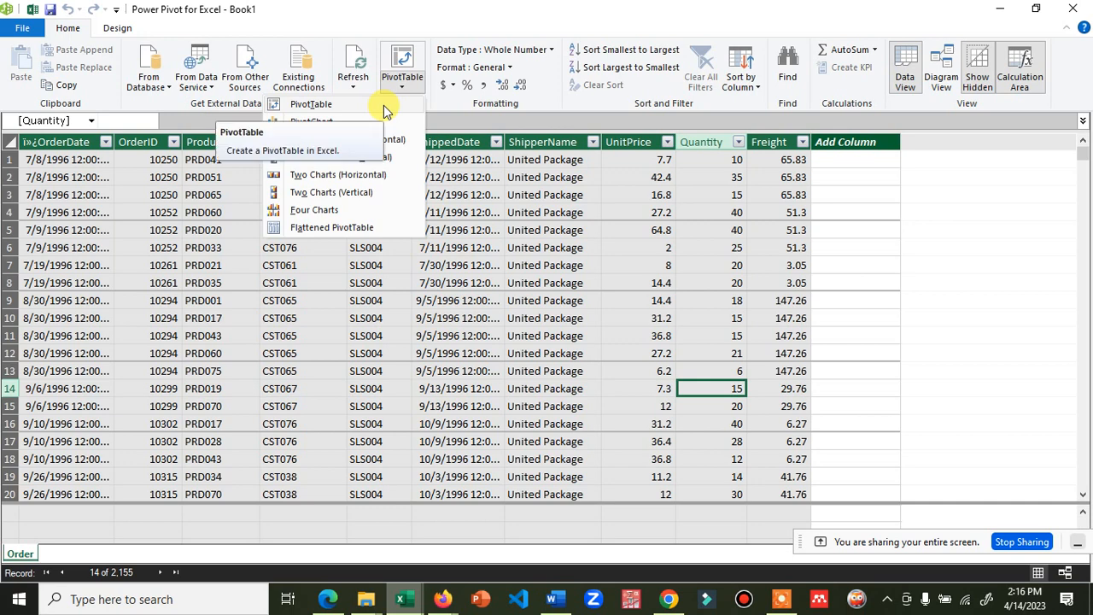
left_click(383, 105)
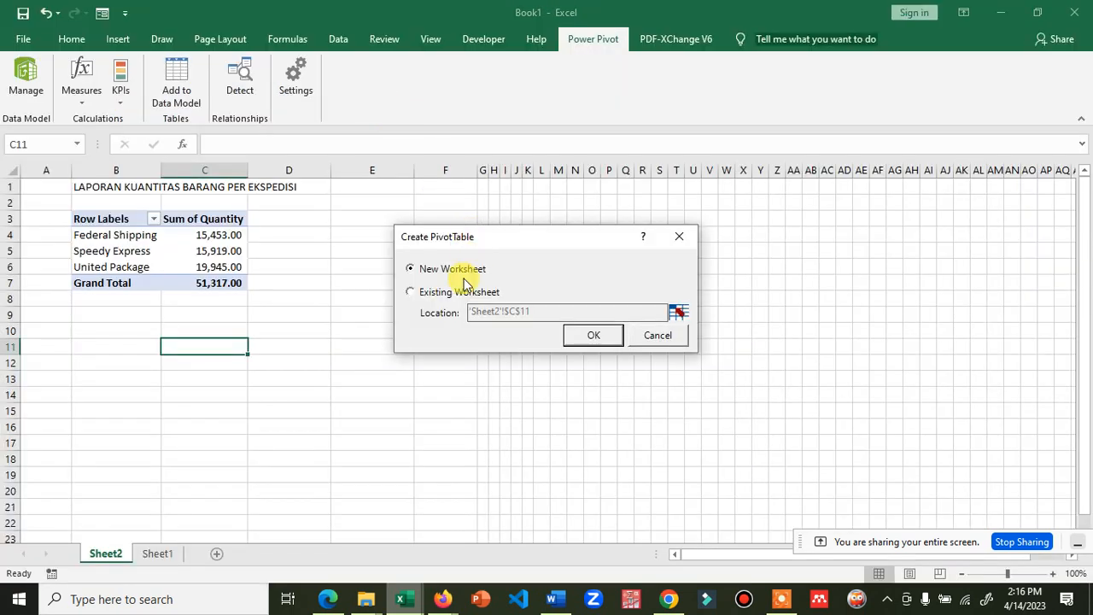
left_click(450, 293)
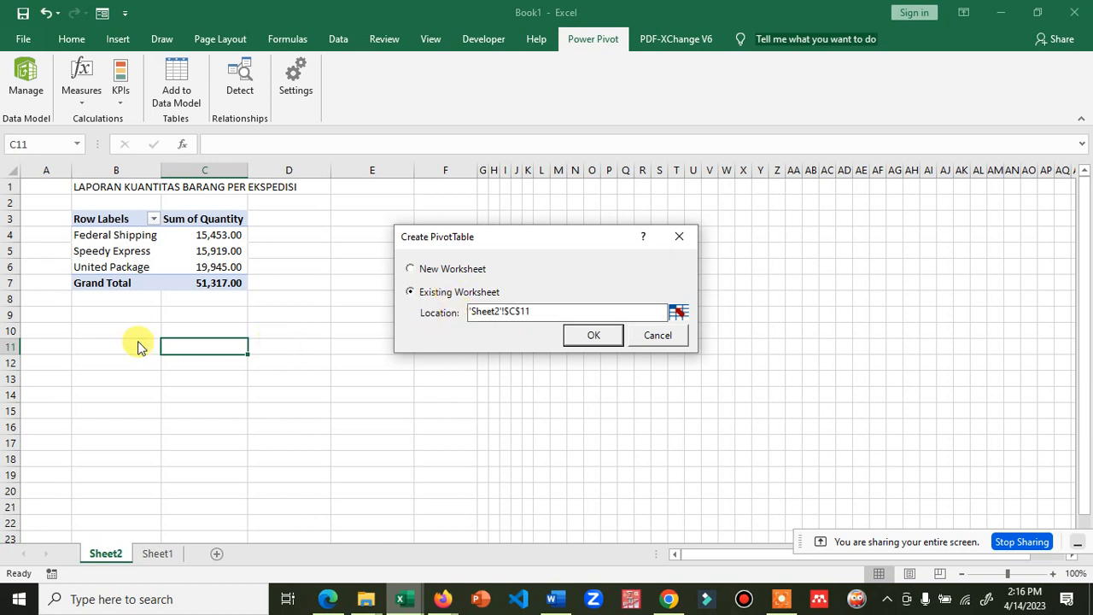
left_click(677, 313)
left_click(91, 340)
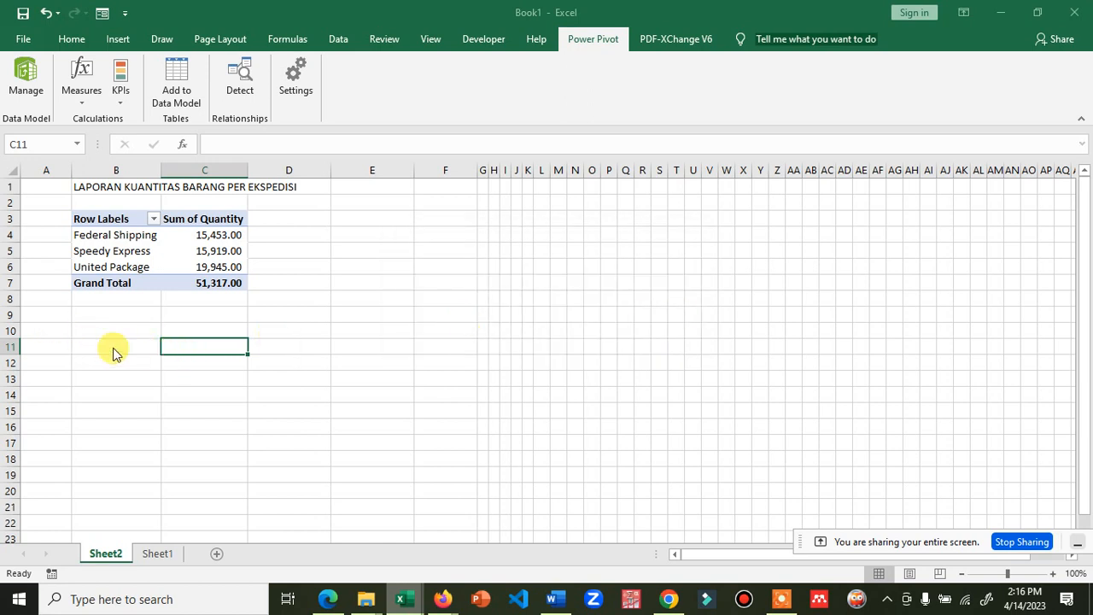
left_click_drag(100, 348, 396, 446)
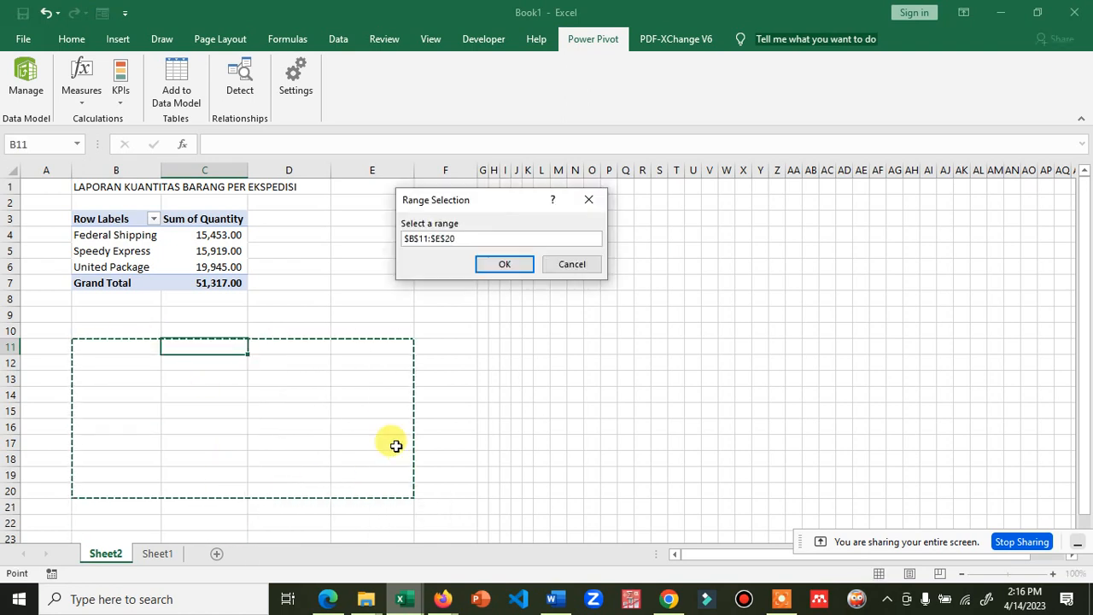
left_click(501, 264)
left_click(612, 343)
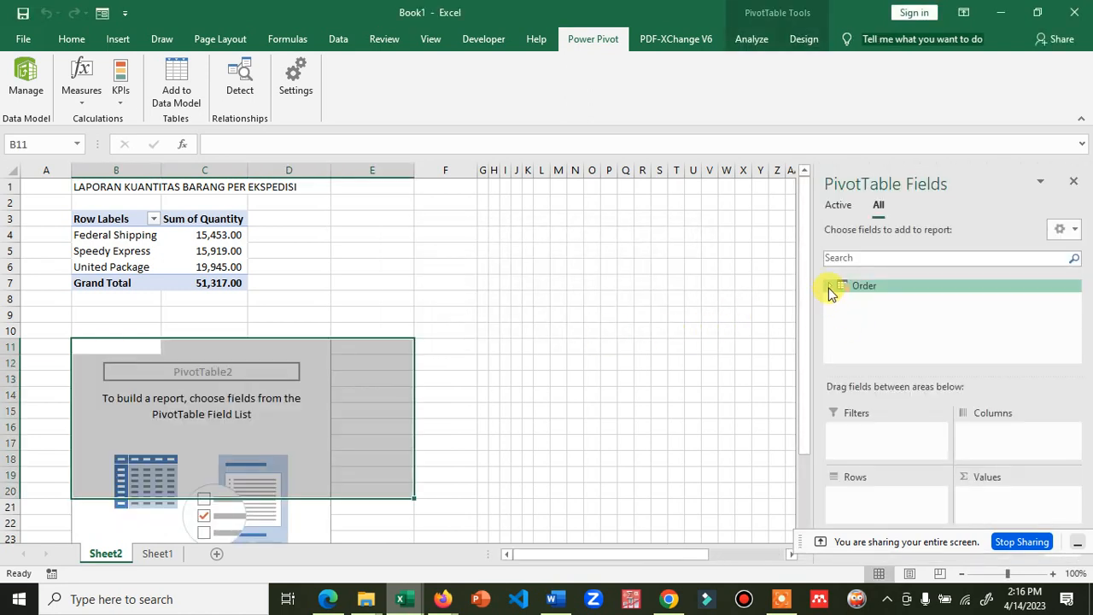
Expand the Order table's fields and add ShipperName to the second pivot table's rows, with UnitPrice and Quantity summed as values.
left_click(829, 286)
scroll(918, 333, "down", 1)
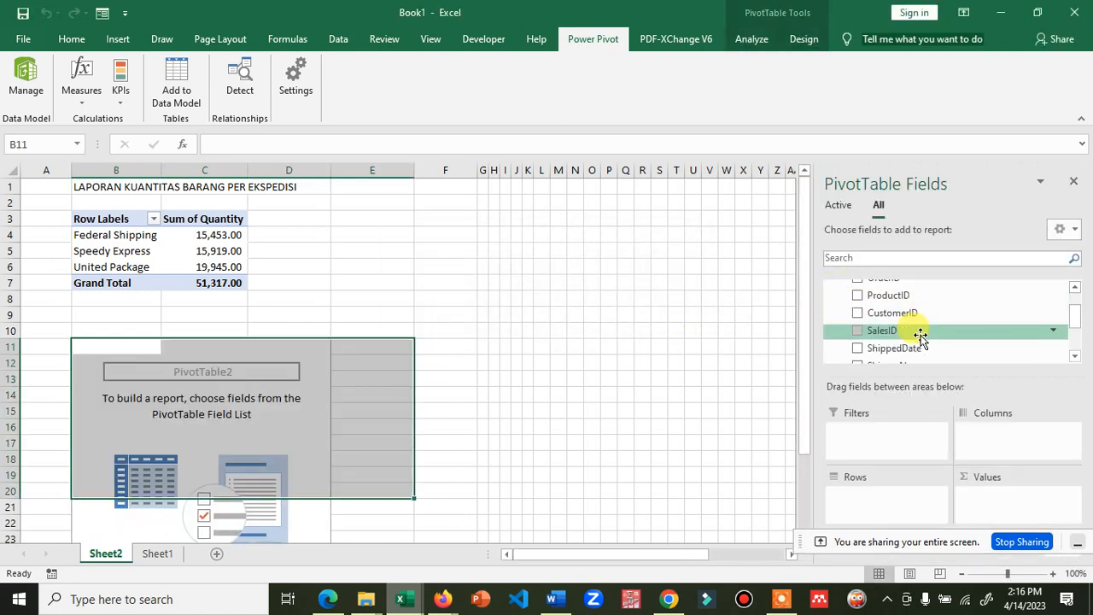
scroll(907, 333, "down", 1)
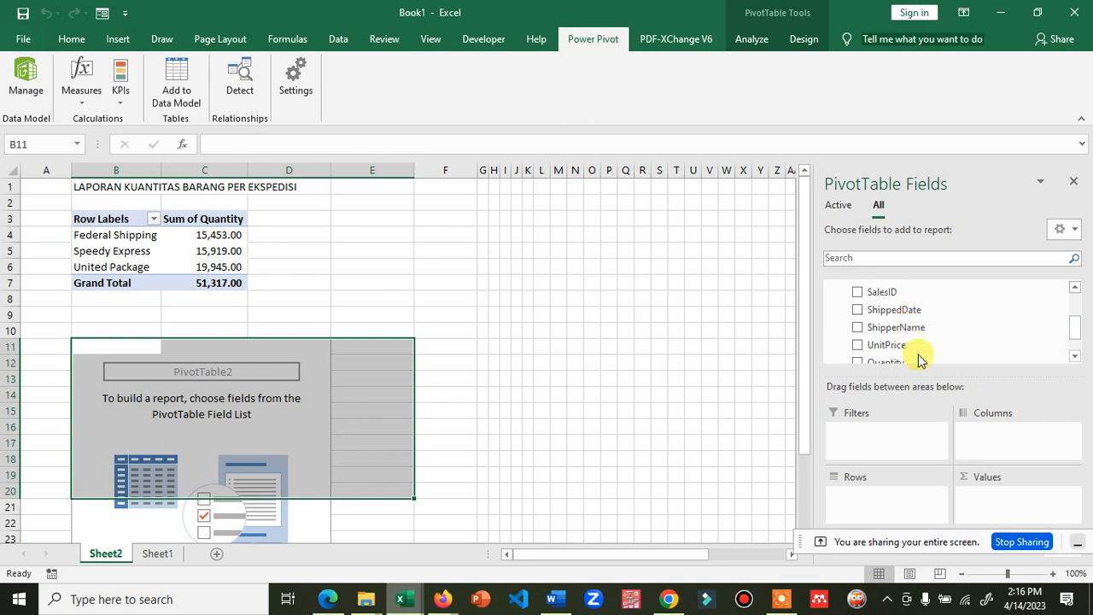
scroll(892, 333, "down", 1)
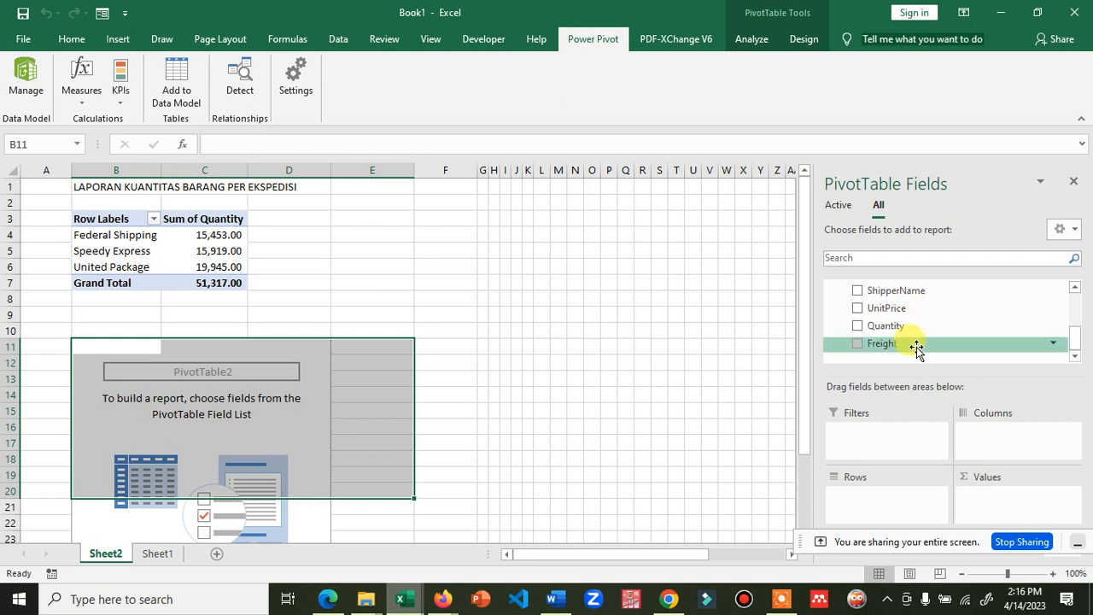
left_click(858, 292)
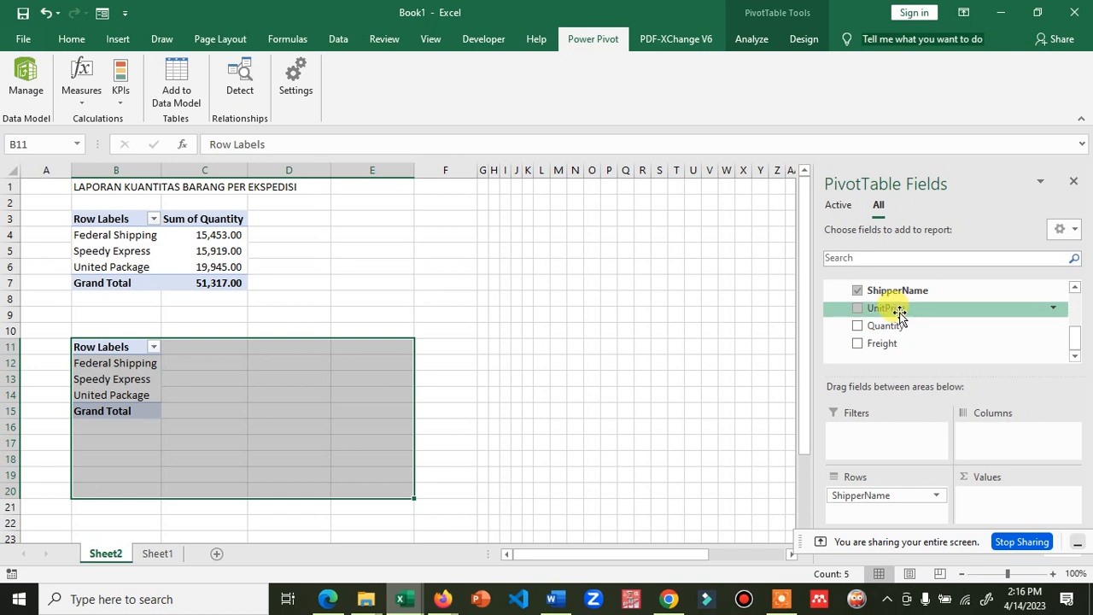
left_click(858, 308)
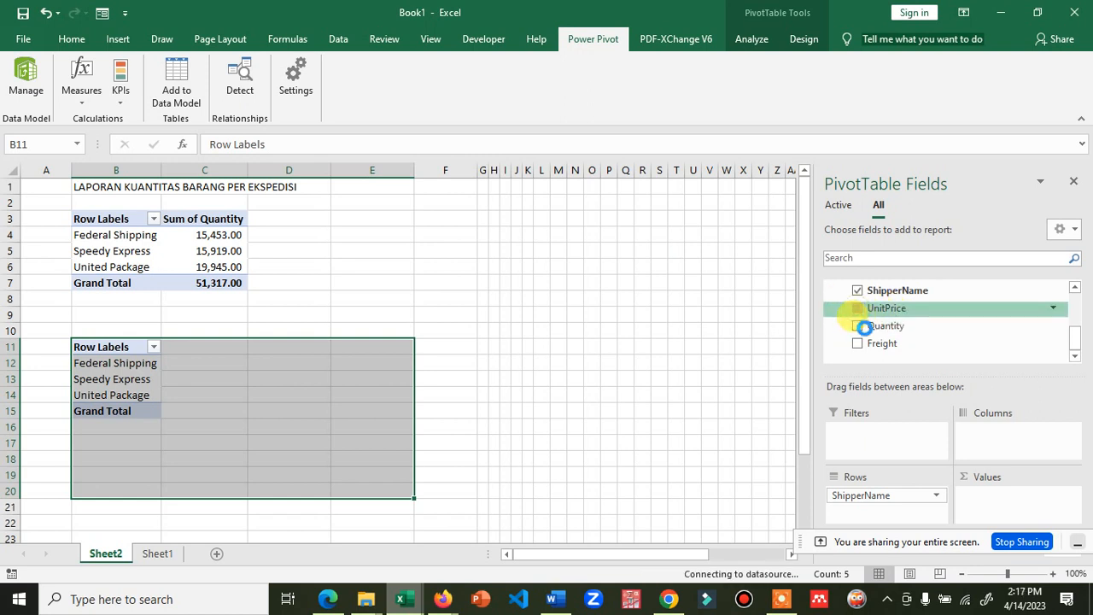
left_click(857, 327)
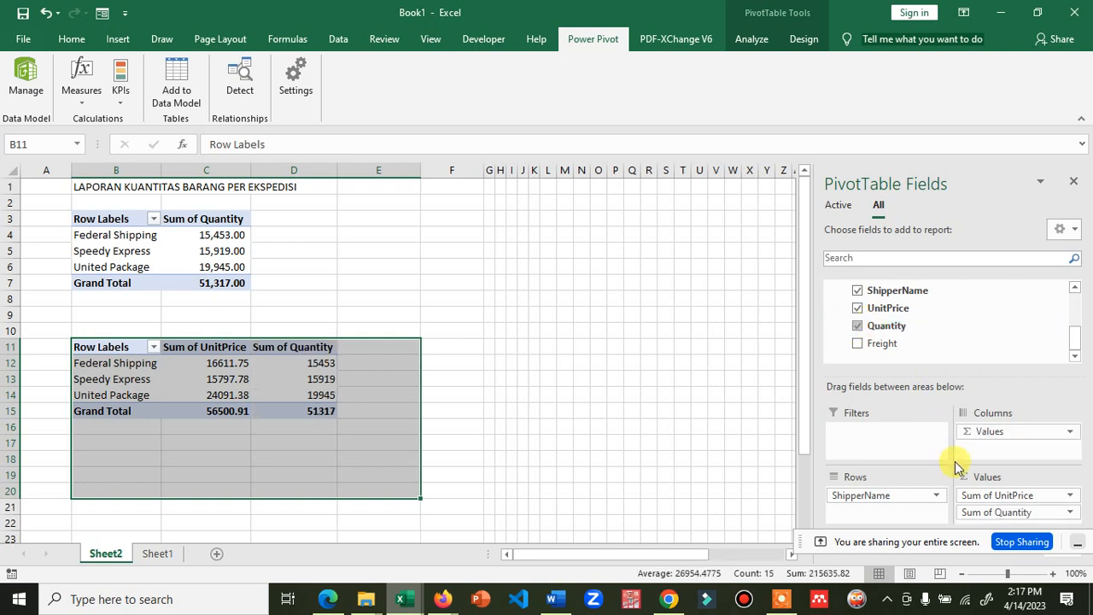
Try UnitPrice as the second pivot table's columns, values and rows, and remove it from the report.
left_click_drag(991, 500, 972, 442)
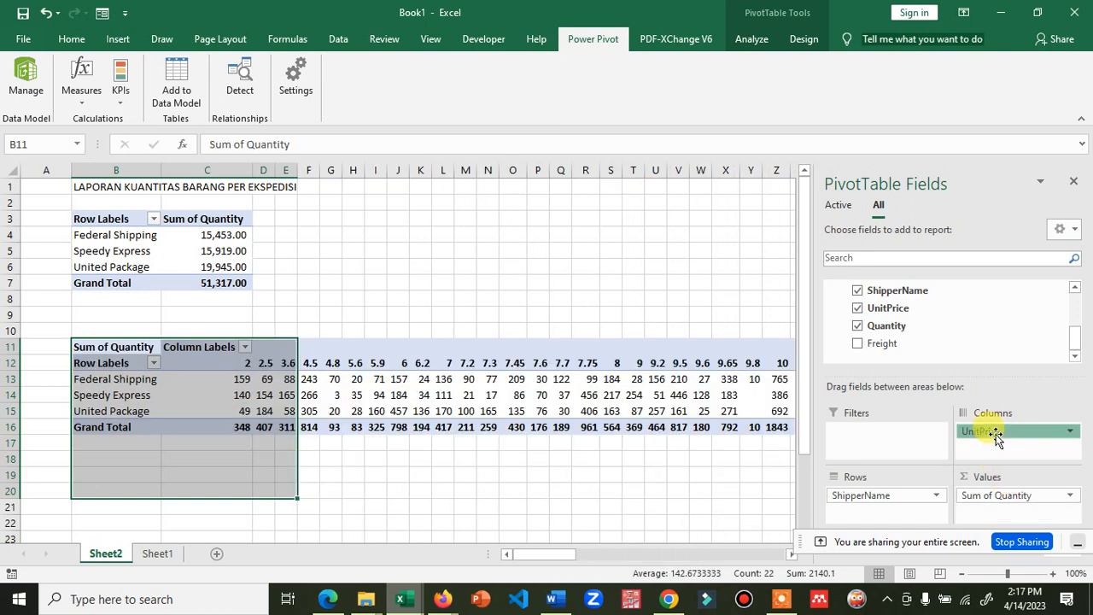
left_click_drag(995, 434, 993, 506)
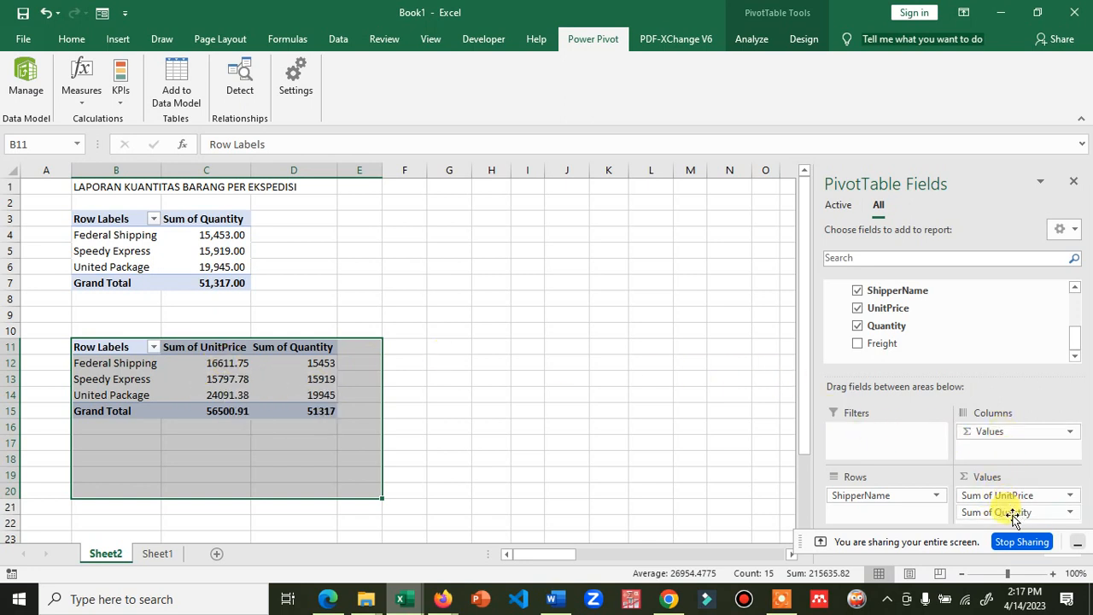
left_click_drag(1013, 502, 898, 518)
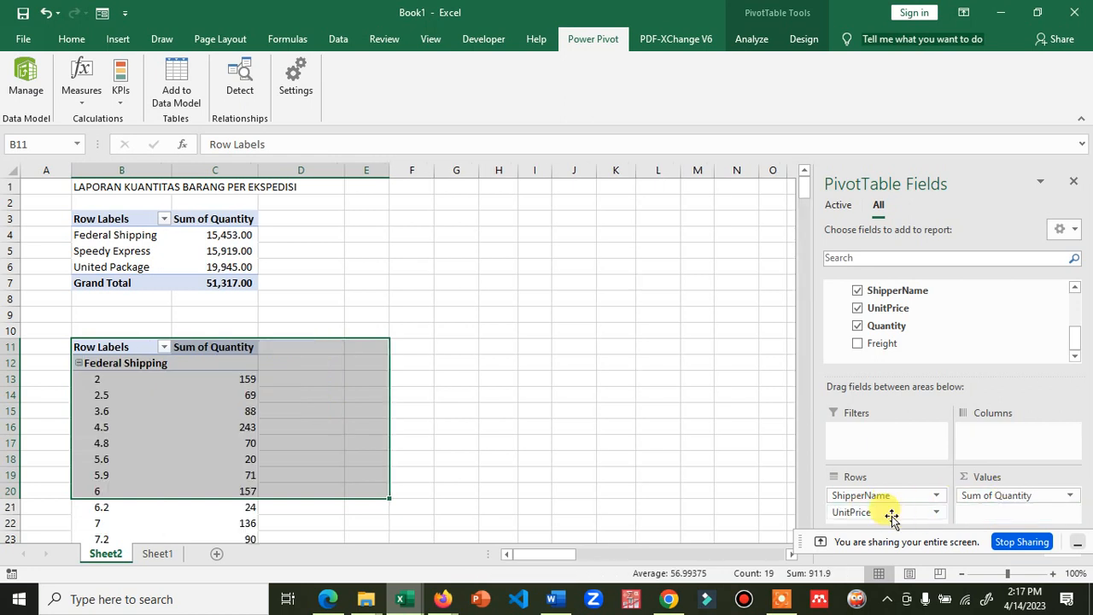
scroll(333, 369, "down", 1)
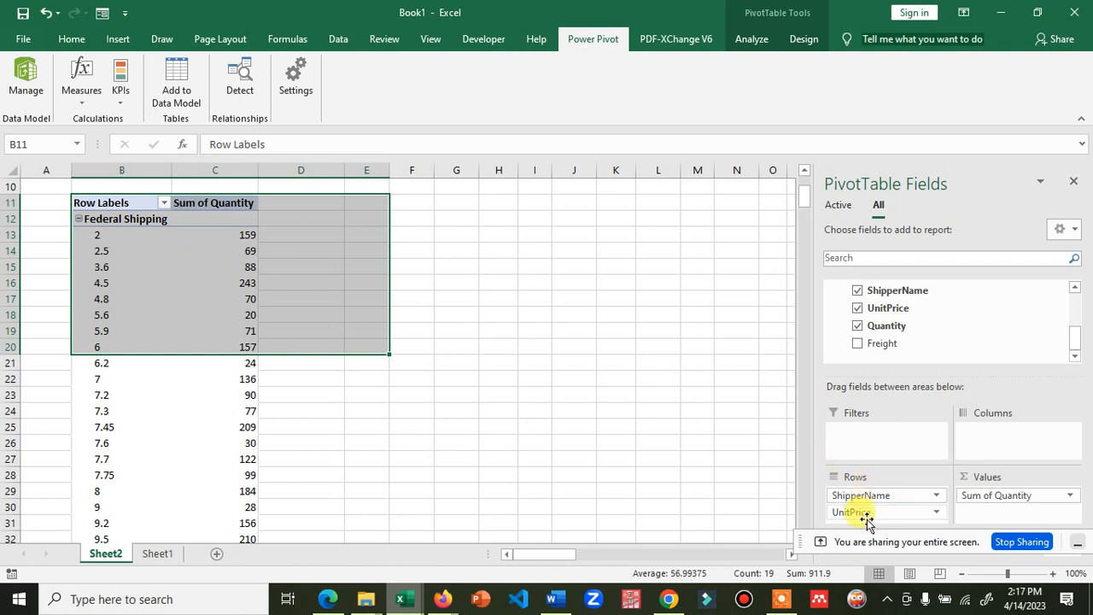
left_click_drag(866, 515, 939, 326)
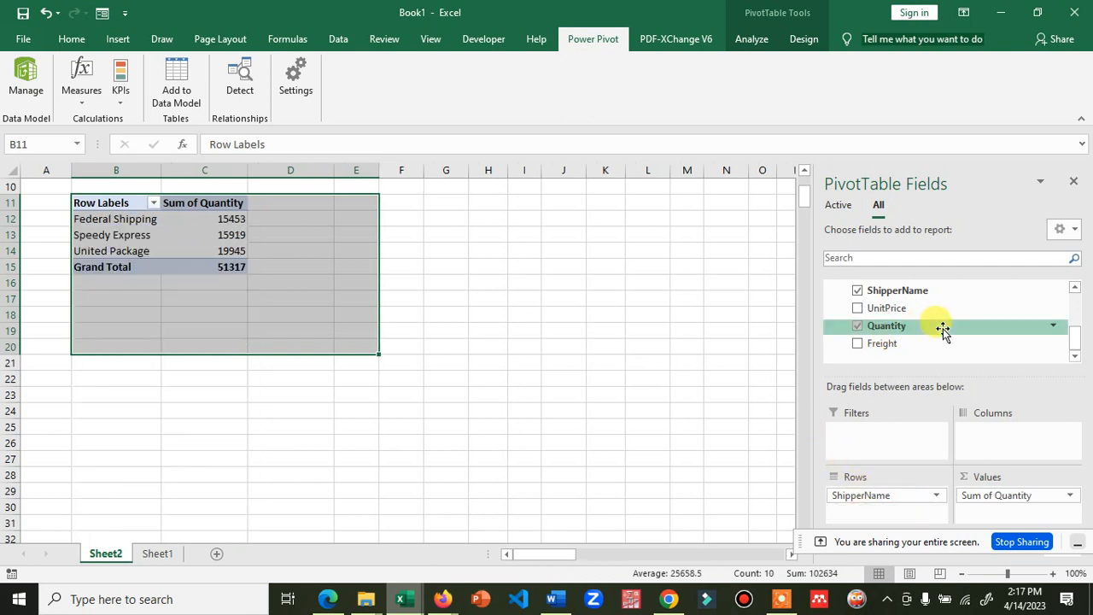
Add CustomerID to the second pivot table's rows beneath ShipperName and review the quantities per customer under Federal Shipping.
scroll(942, 342, "up", 2)
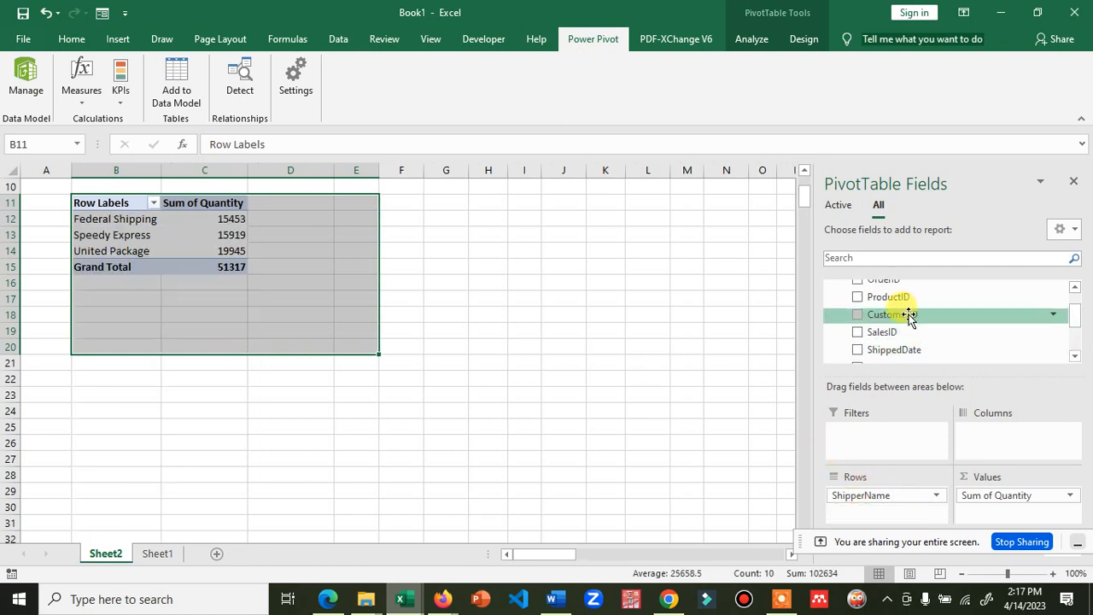
left_click_drag(905, 316, 882, 516)
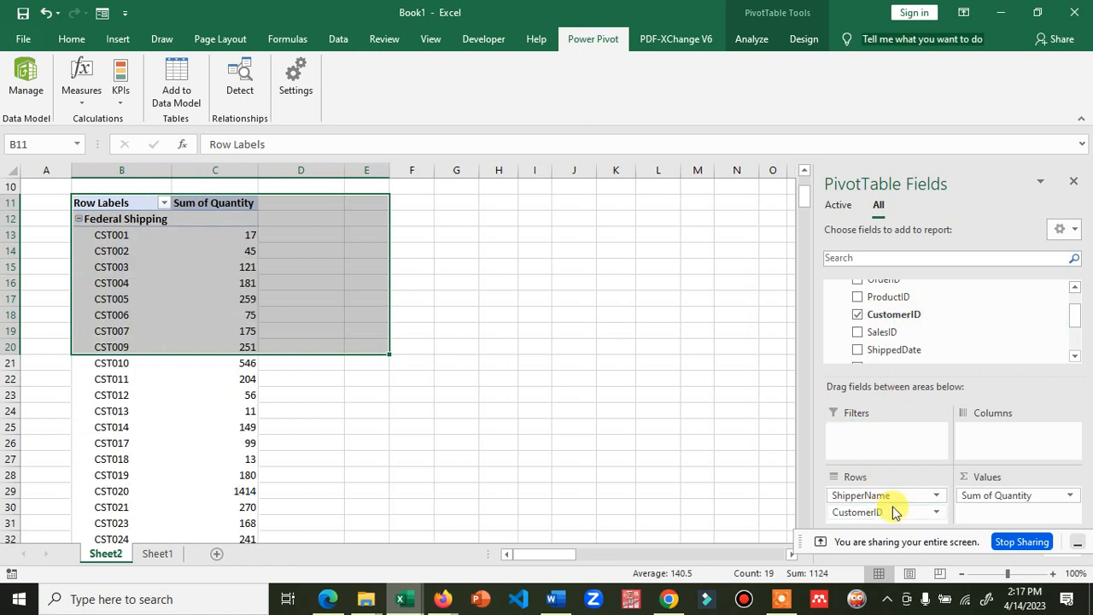
left_click(426, 279)
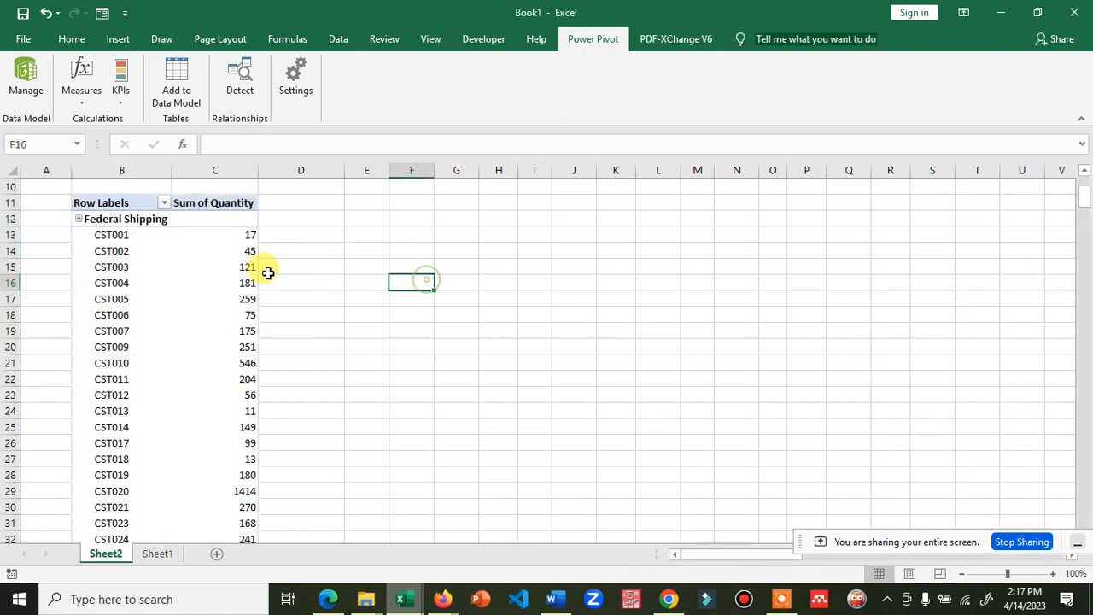
left_click(117, 239)
left_click_drag(232, 235, 247, 458)
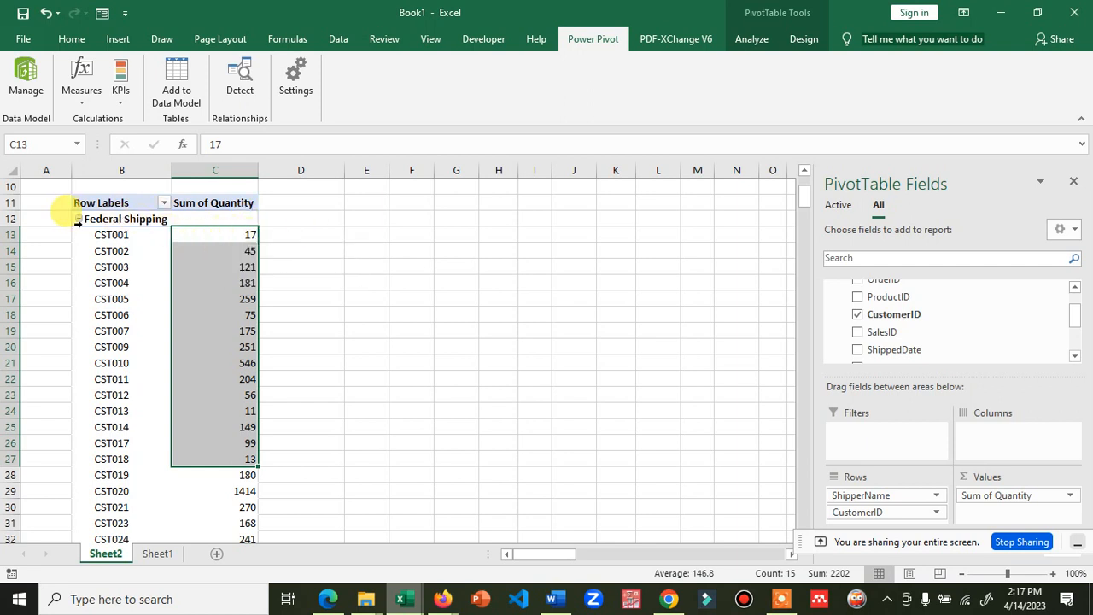
left_click(247, 231)
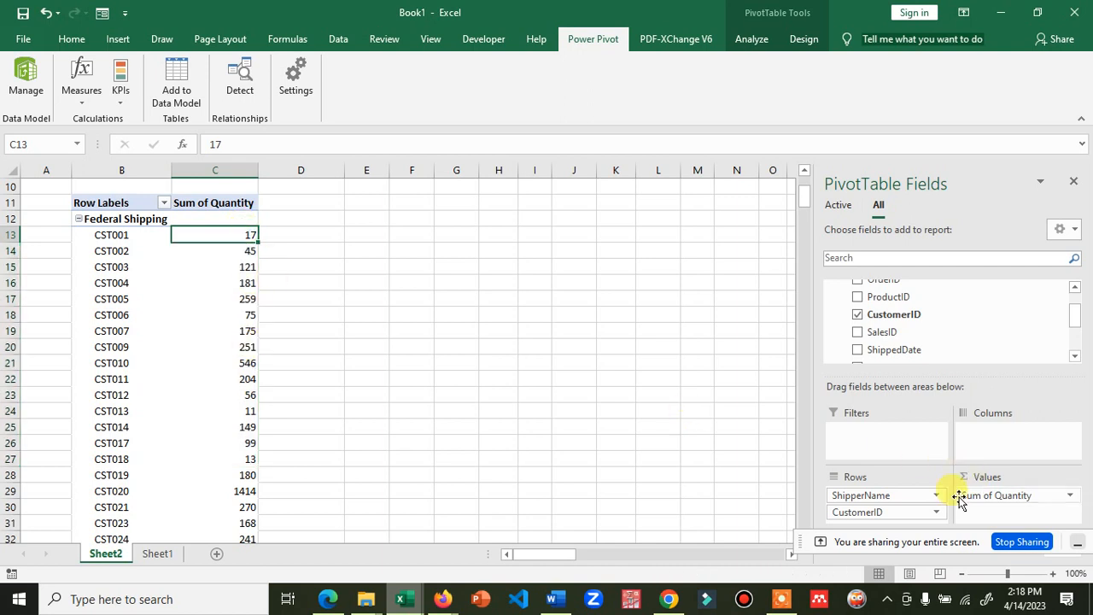
Move CustomerID from the rows to the columns of the second pivot table and select Federal Shipping's quantities for the first customers.
left_click_drag(893, 513, 999, 436)
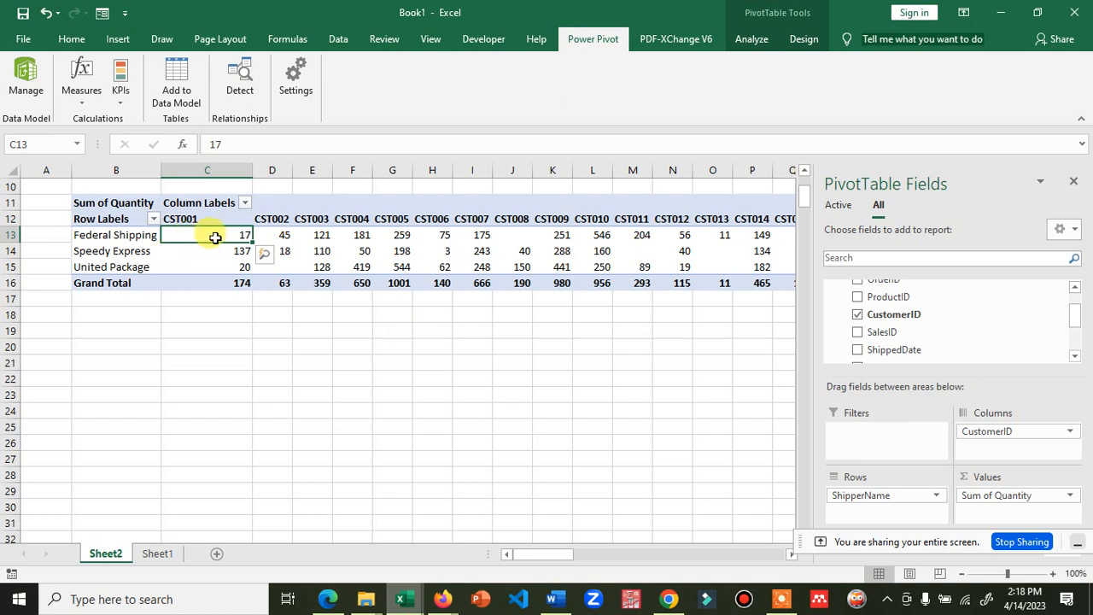
left_click(276, 236)
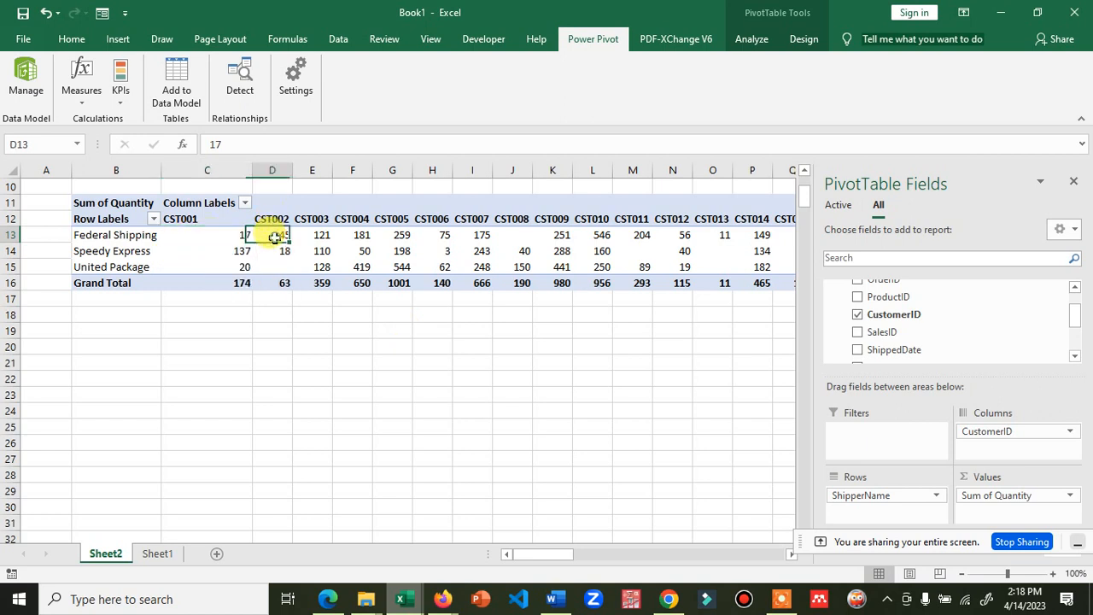
left_click_drag(240, 238, 471, 226)
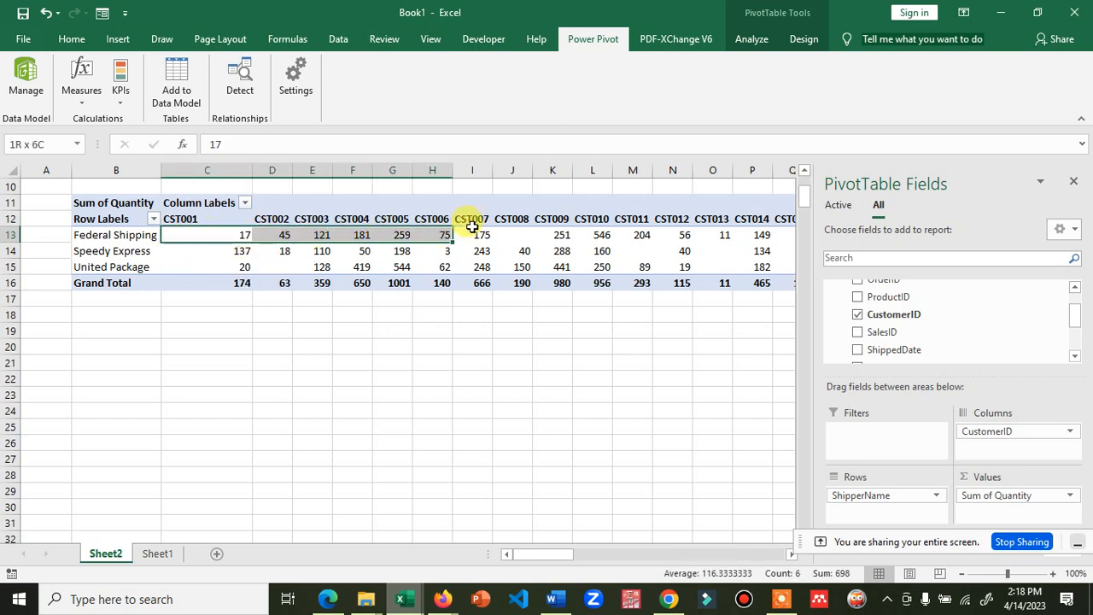
Apply comma-style number formatting to the Grand Total column of the second pivot table, from Federal Shipping down to the total row.
left_click(636, 427)
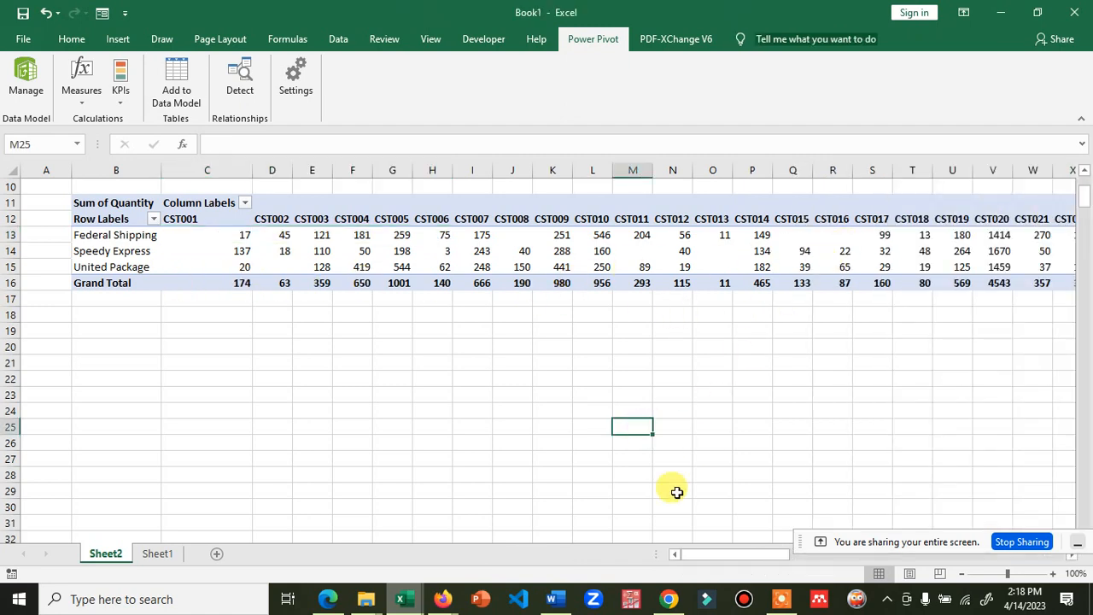
left_click_drag(697, 553, 945, 517)
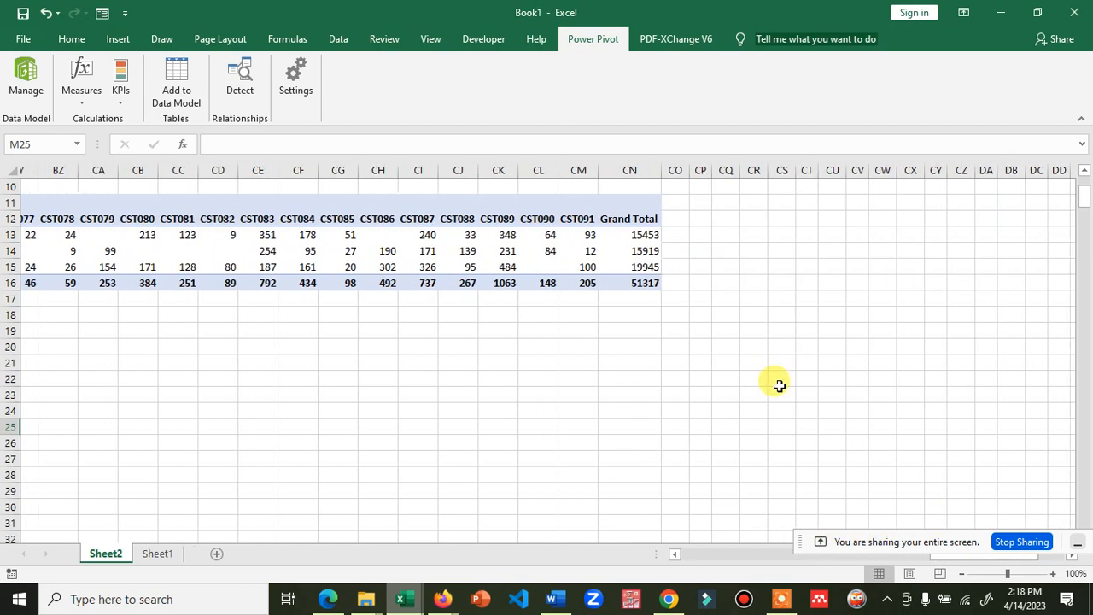
left_click_drag(632, 237, 629, 286)
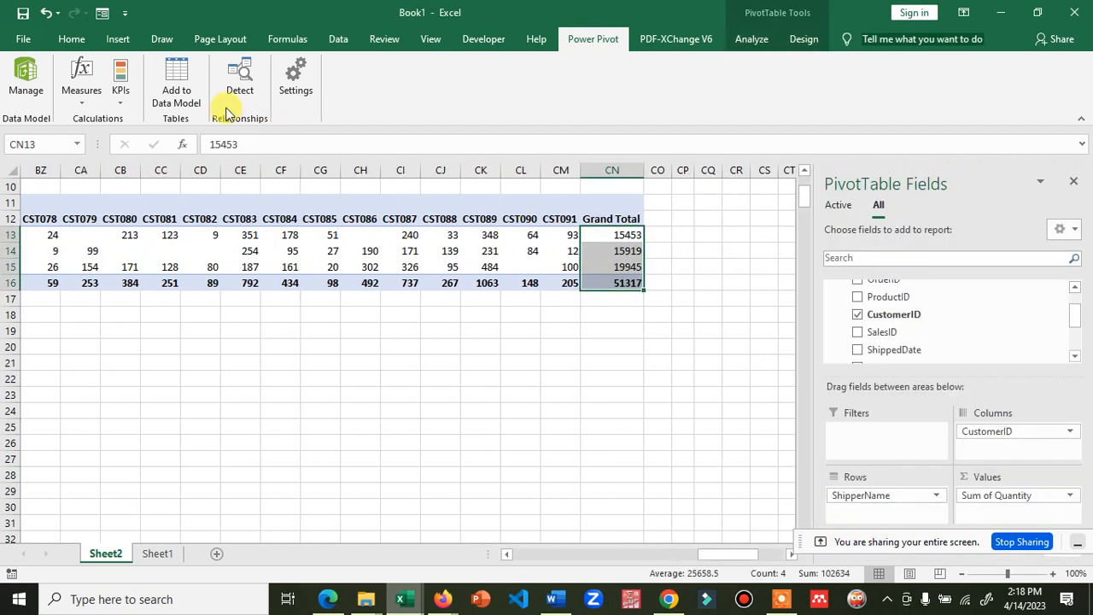
left_click(69, 39)
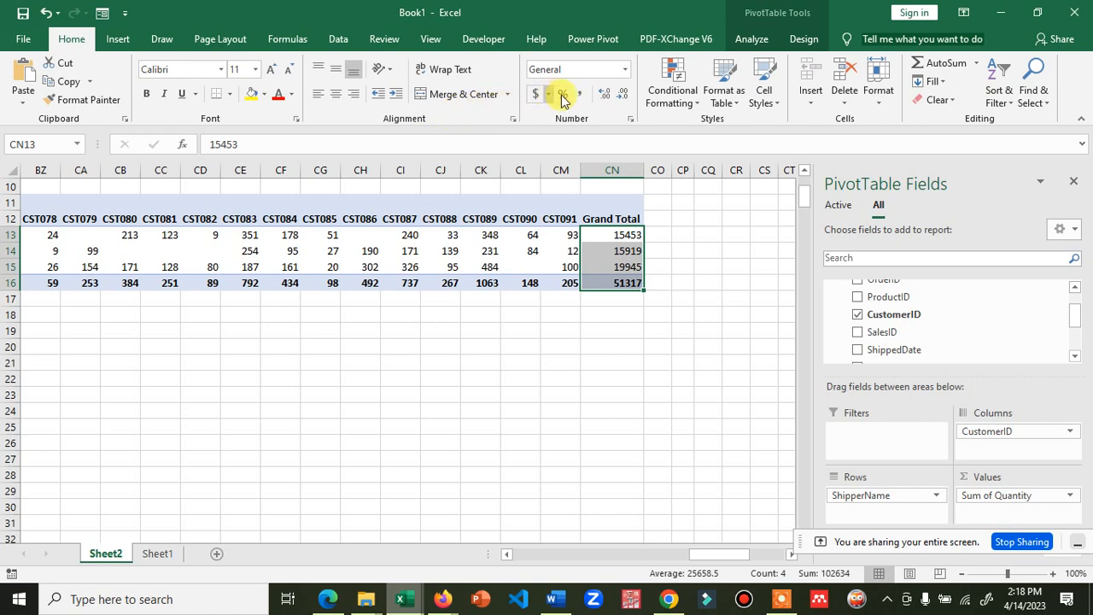
left_click(580, 94)
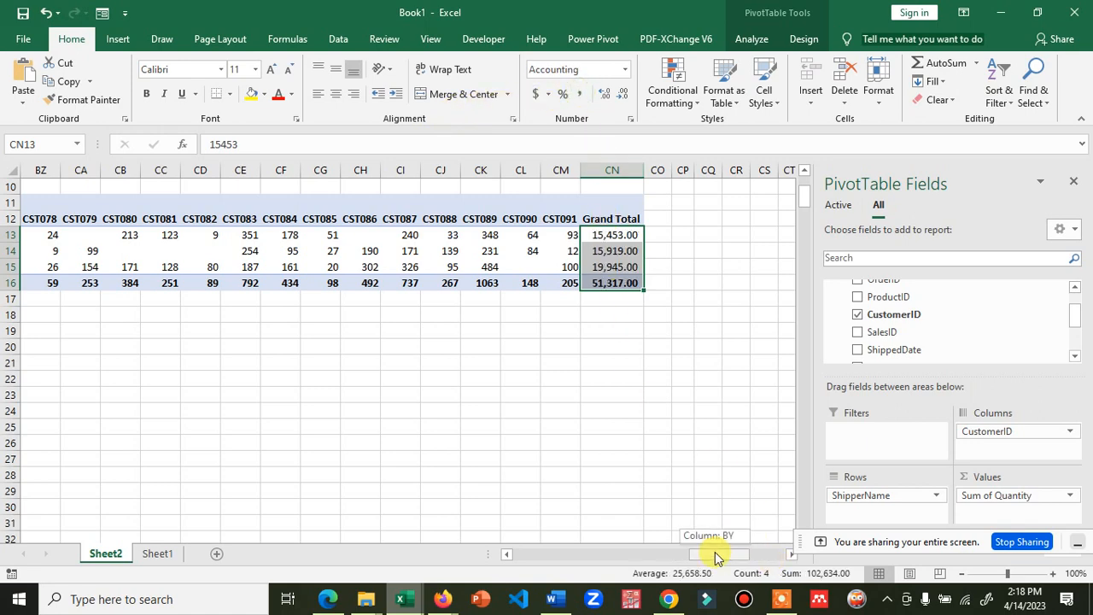
Select all customer quantities of the three couriers and look through the line, area and statistical chart types.
left_click_drag(715, 556, 529, 572)
left_click(218, 235)
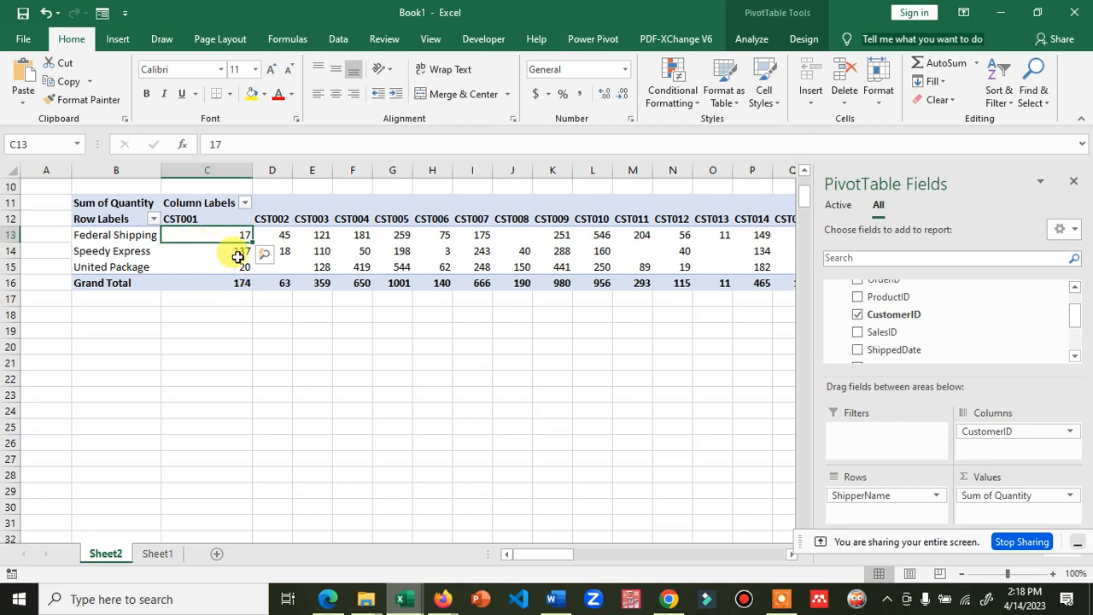
left_click_drag(220, 235, 681, 263)
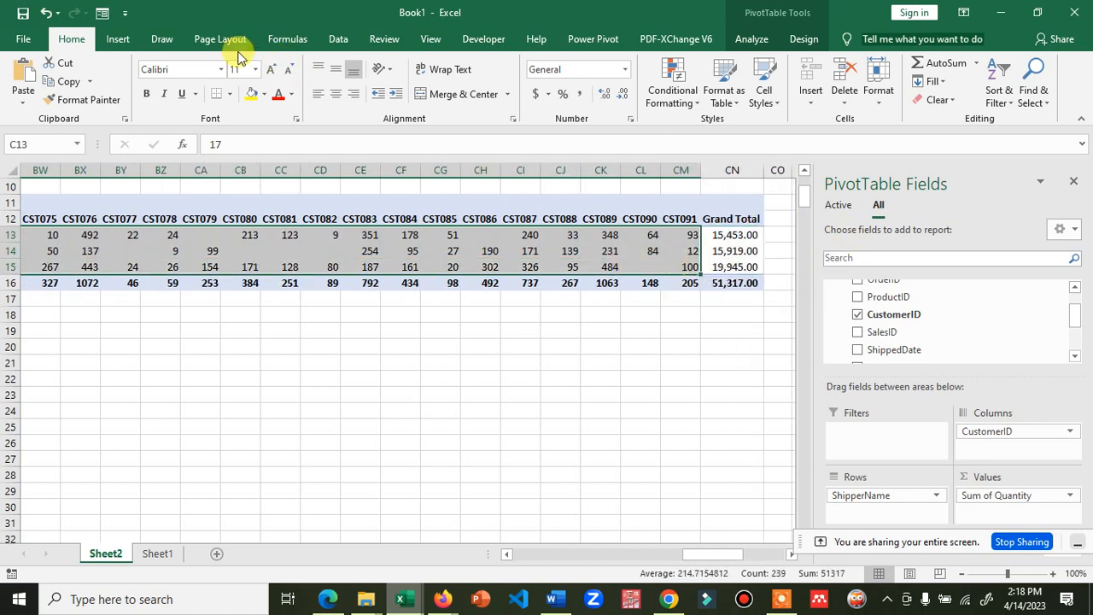
left_click(132, 40)
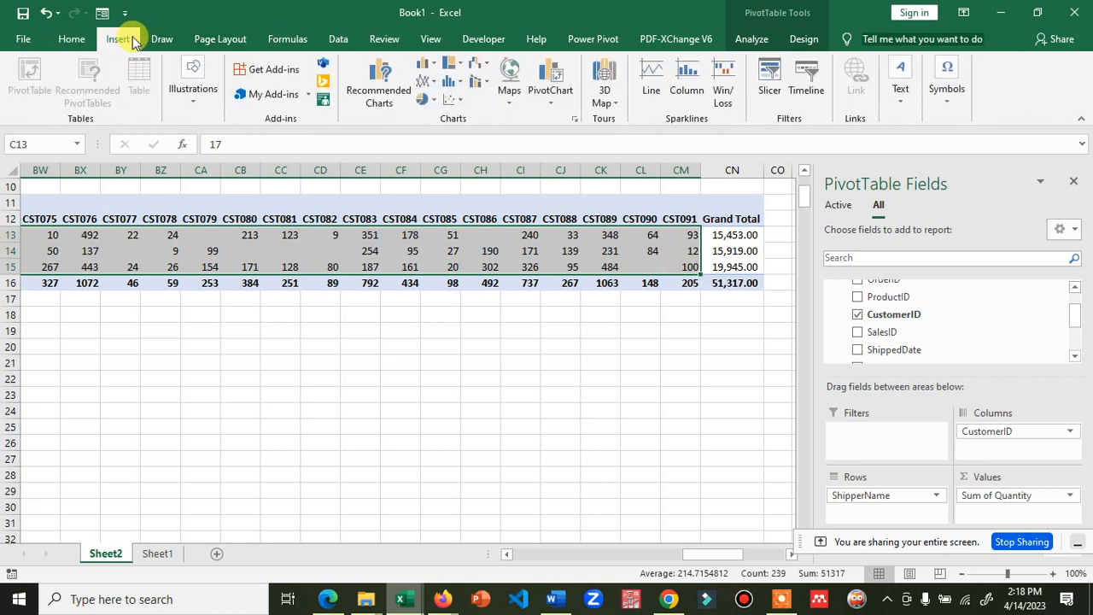
left_click(436, 88)
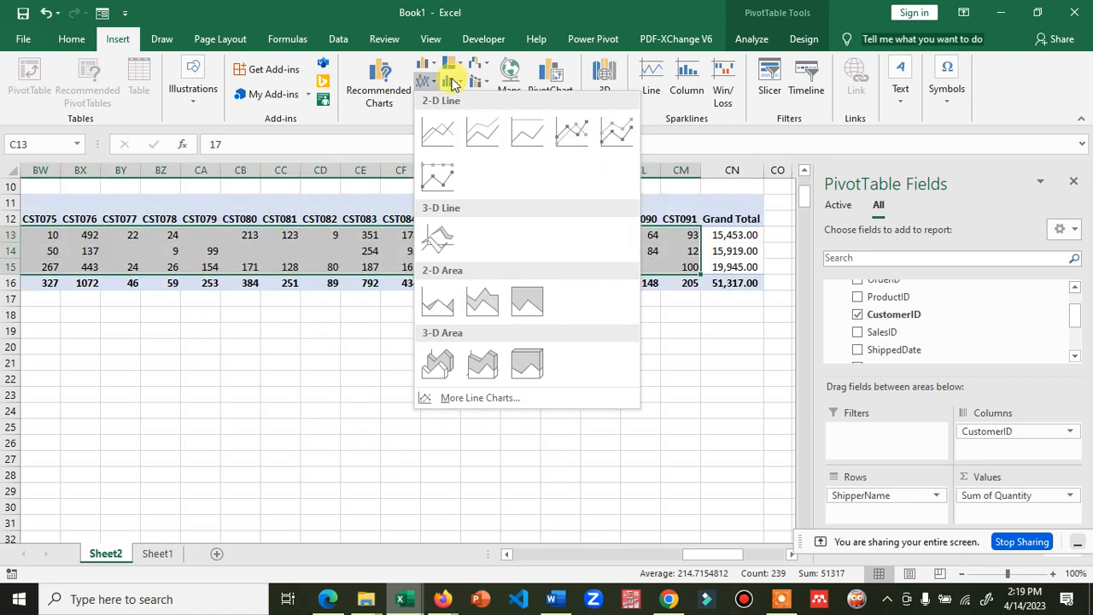
left_click(451, 82)
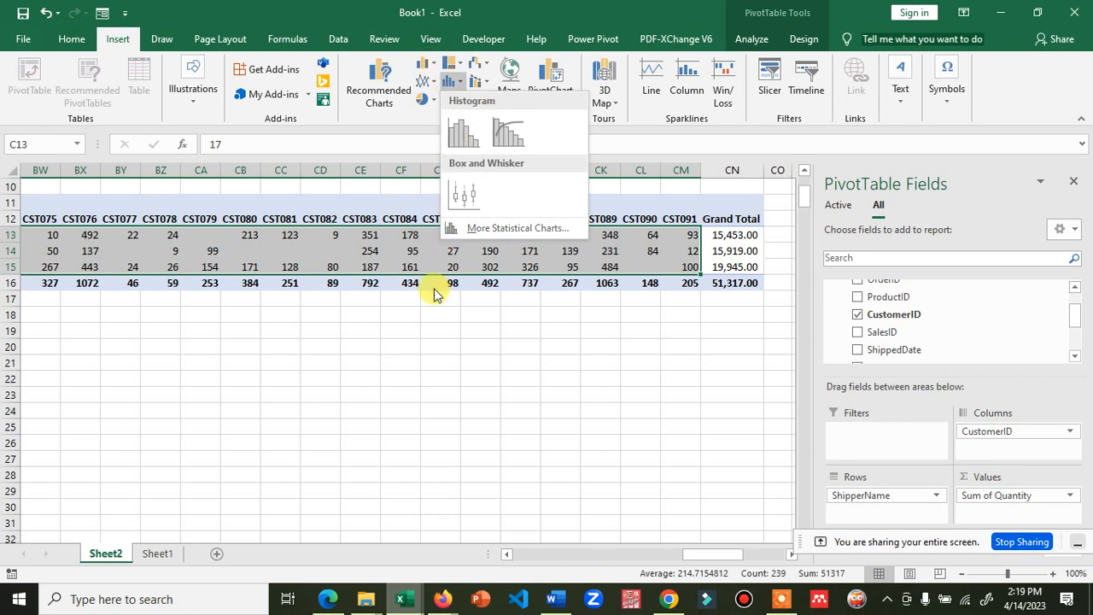
left_click(398, 378)
left_click(321, 266)
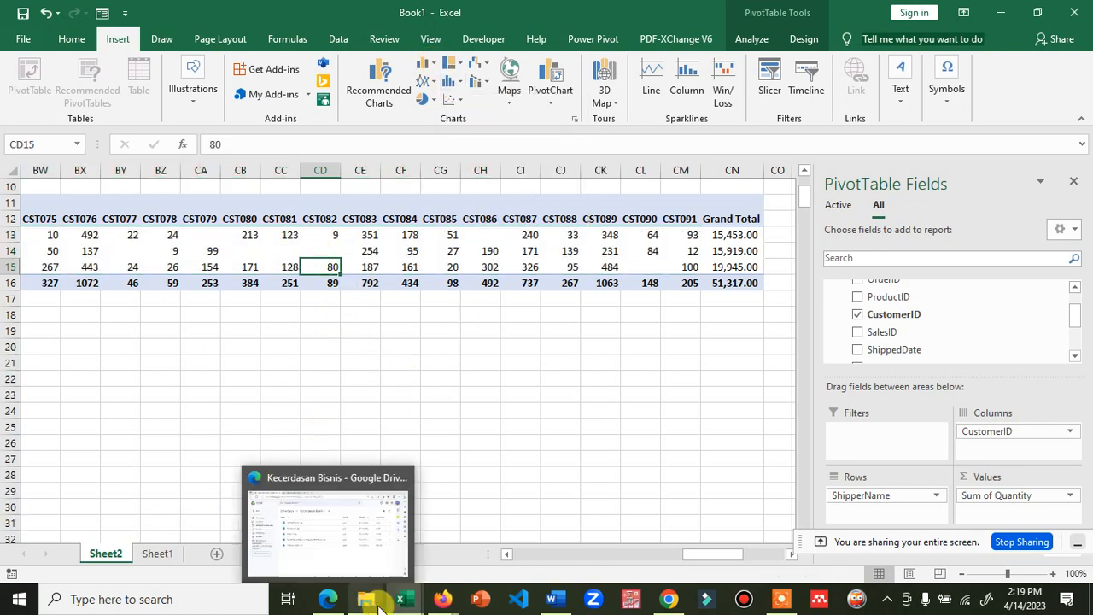
Switch to the practicum document in Word and review section 3 on Power Pivot data sources through to the courier quantity answer table.
mouse_move(400, 599)
left_click(316, 555)
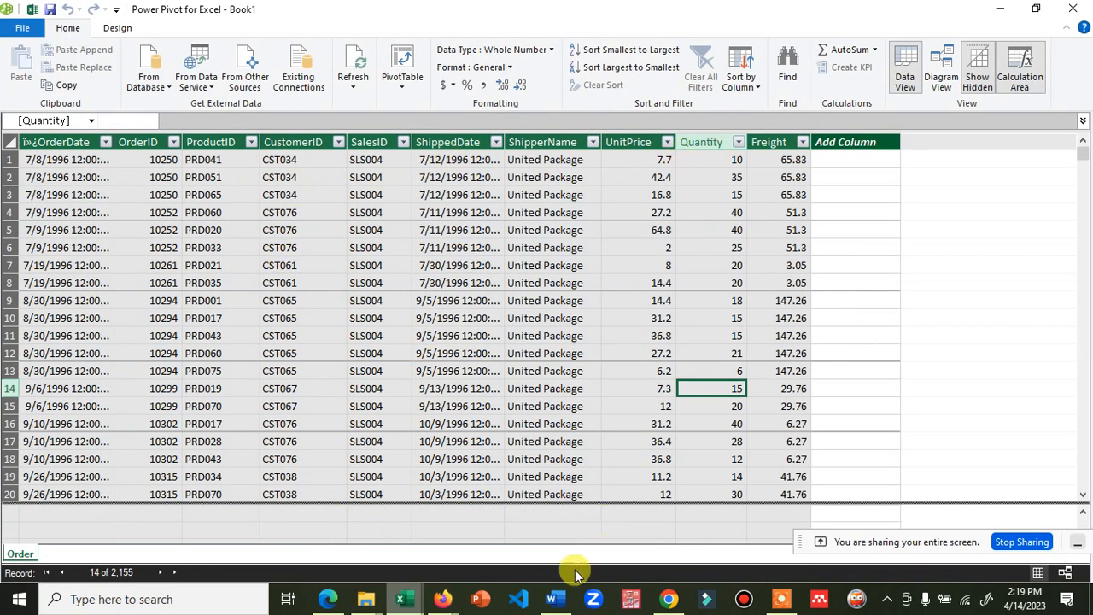
mouse_move(555, 598)
left_click(544, 555)
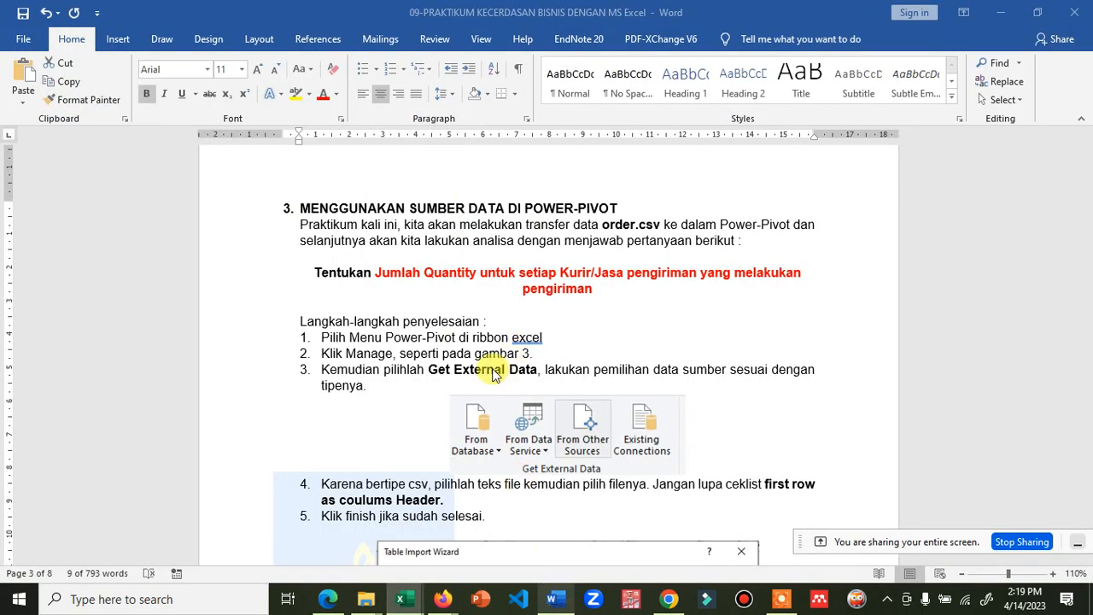
scroll(418, 346, "down", 4)
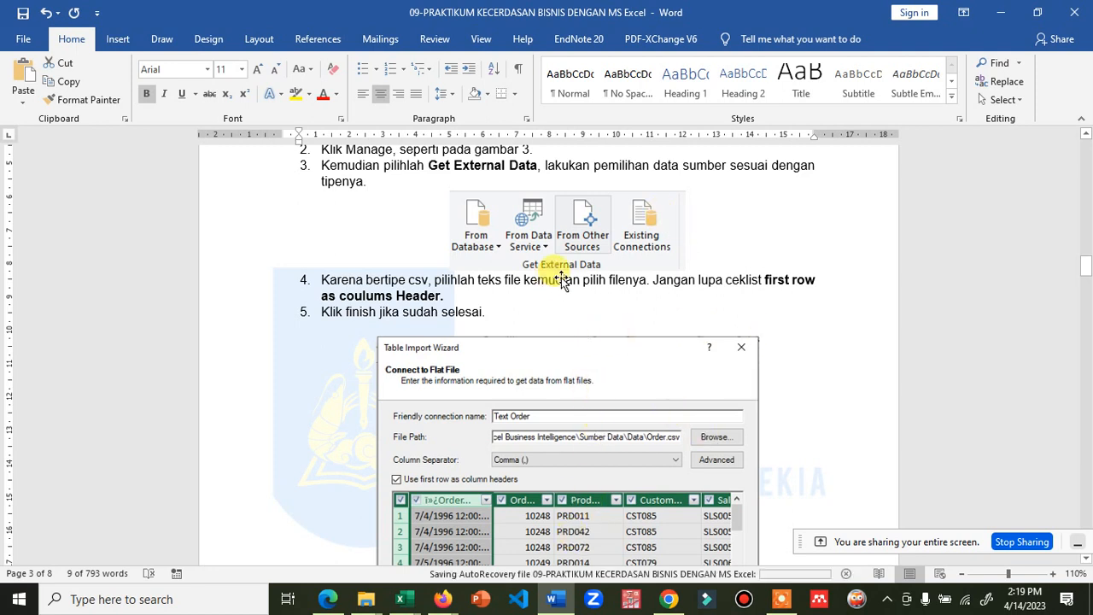
left_click(743, 281)
scroll(750, 288, "down", 5)
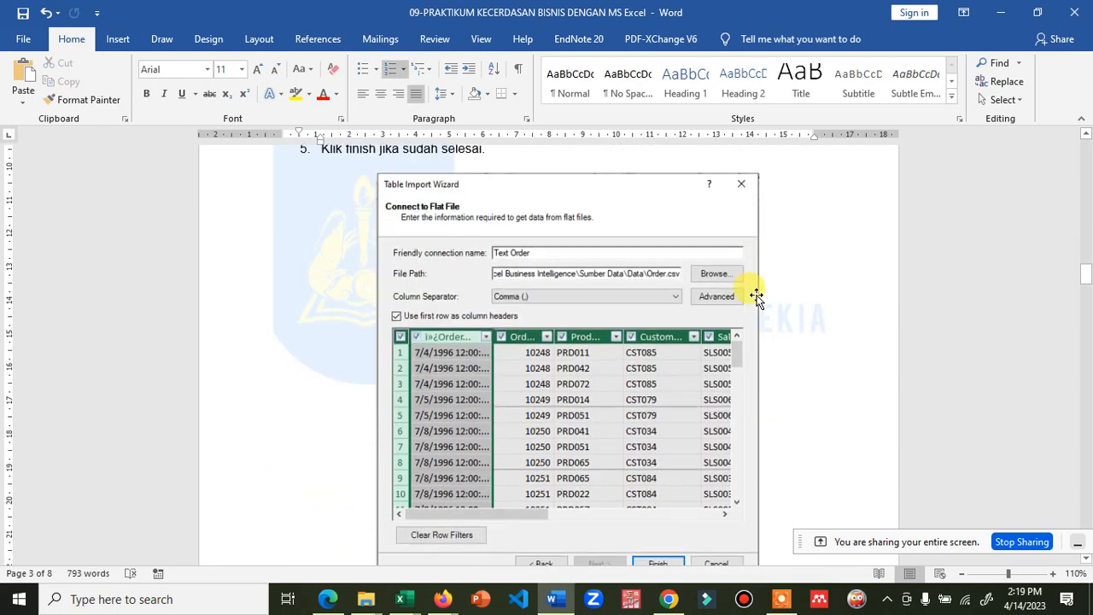
scroll(756, 296, "down", 15)
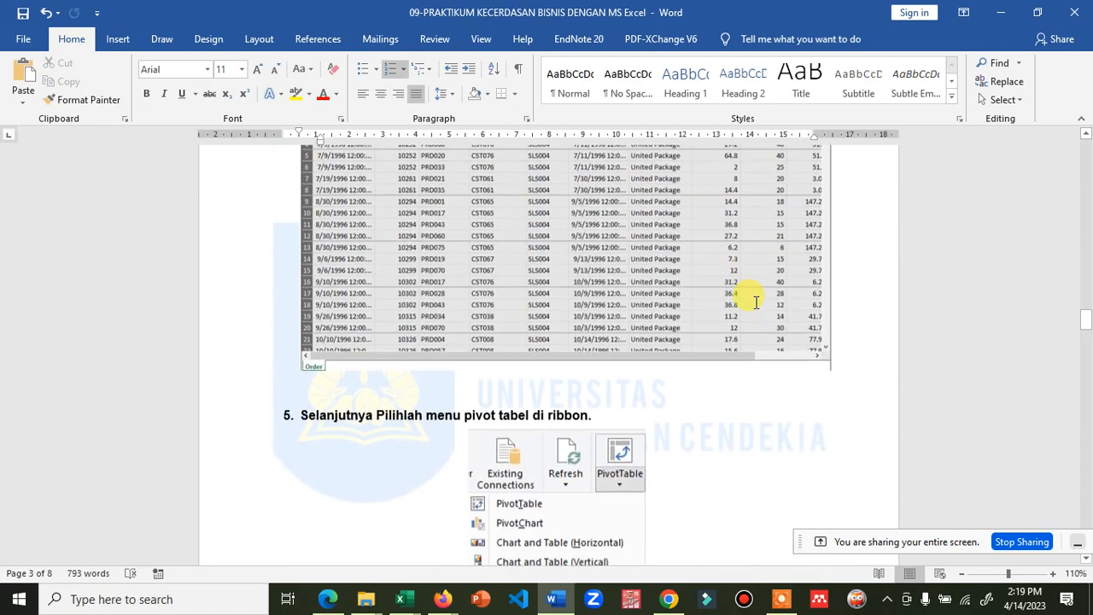
scroll(756, 301, "down", 10)
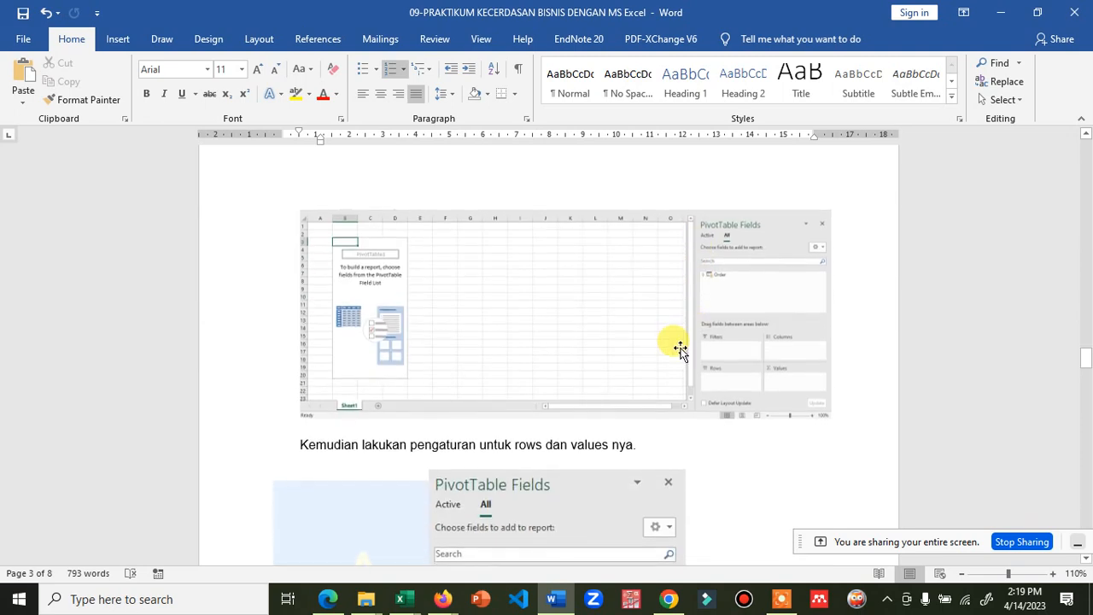
scroll(680, 350, "down", 6)
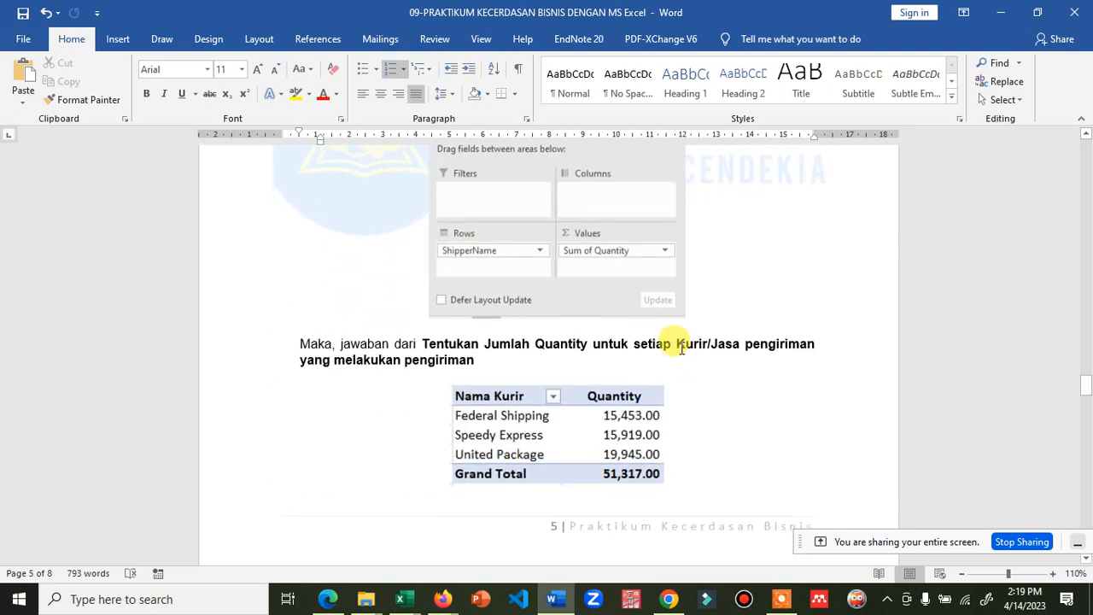
scroll(681, 353, "down", 4)
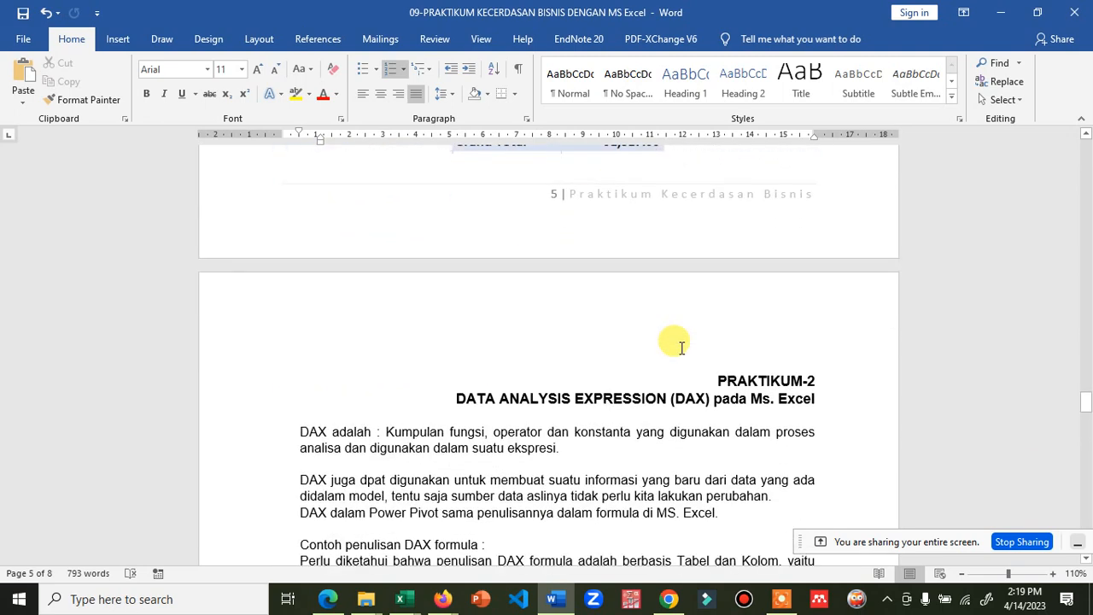
scroll(681, 348, "up", 4)
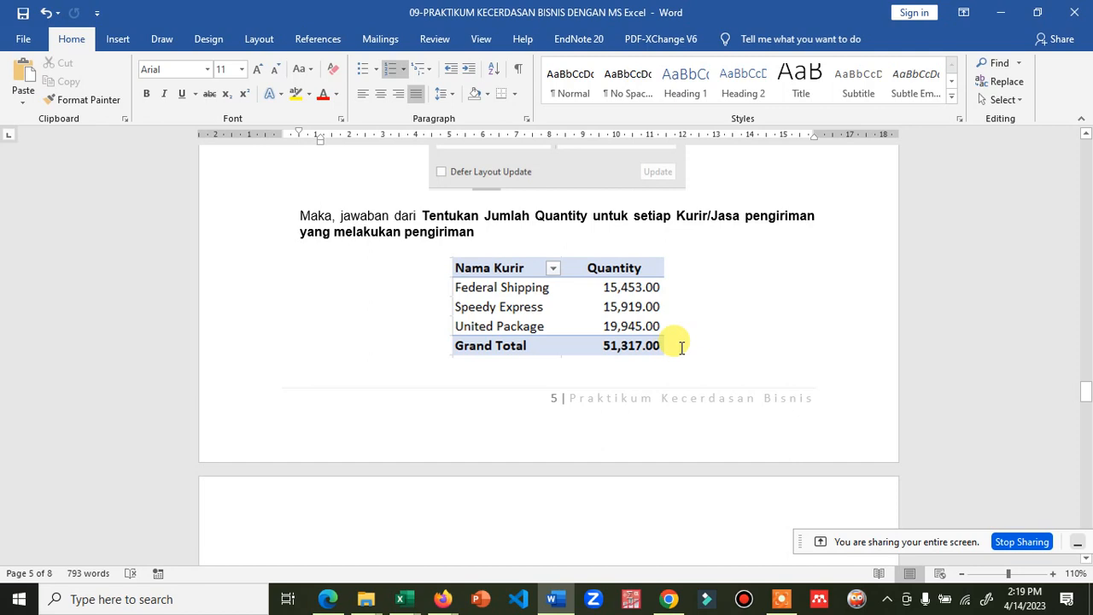
Examine the Praktikum-2 DAX section, including the formula format, the two tasks and the first solution steps.
scroll(682, 348, "down", 8)
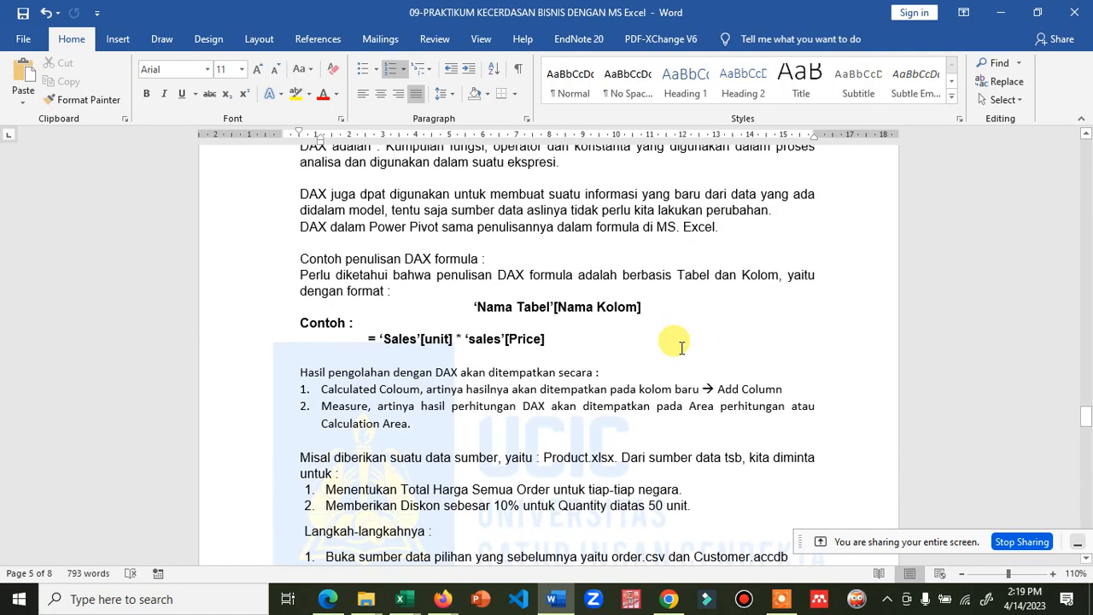
scroll(681, 348, "down", 8)
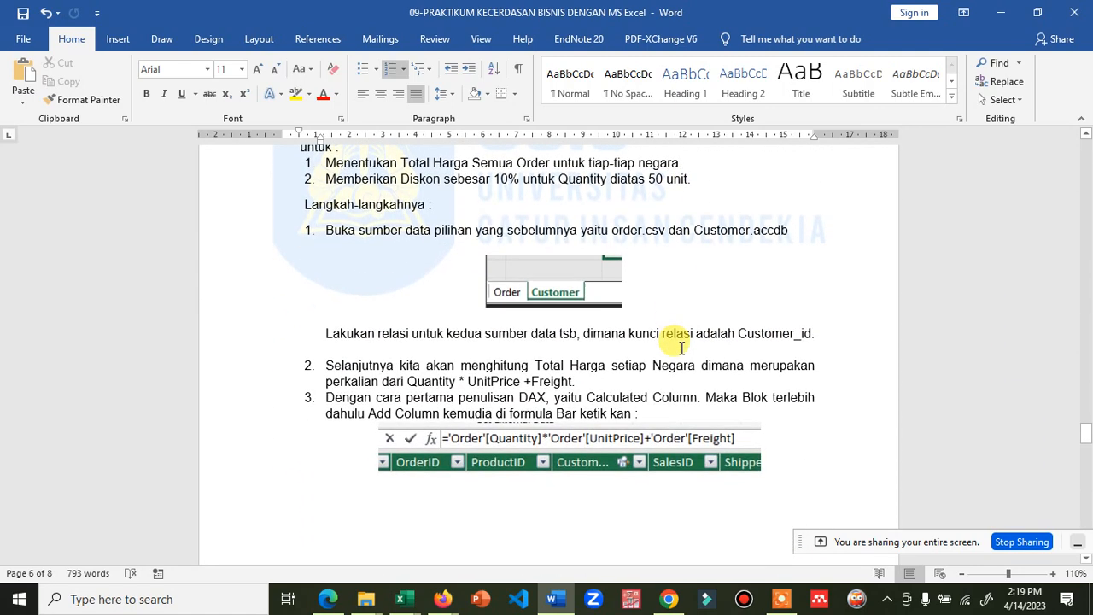
scroll(681, 348, "down", 8)
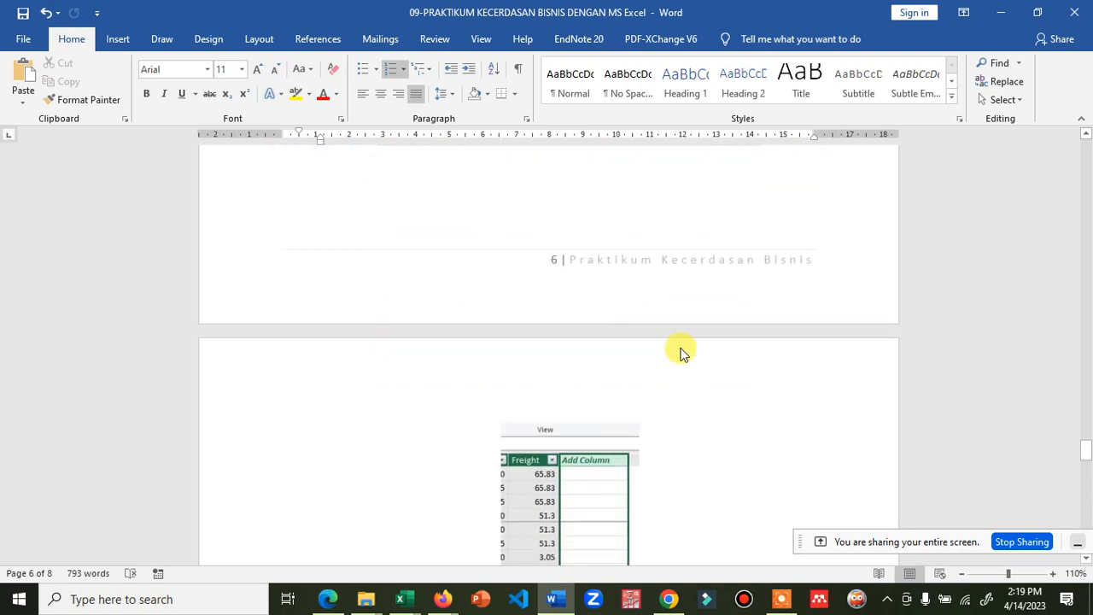
scroll(681, 348, "up", 10)
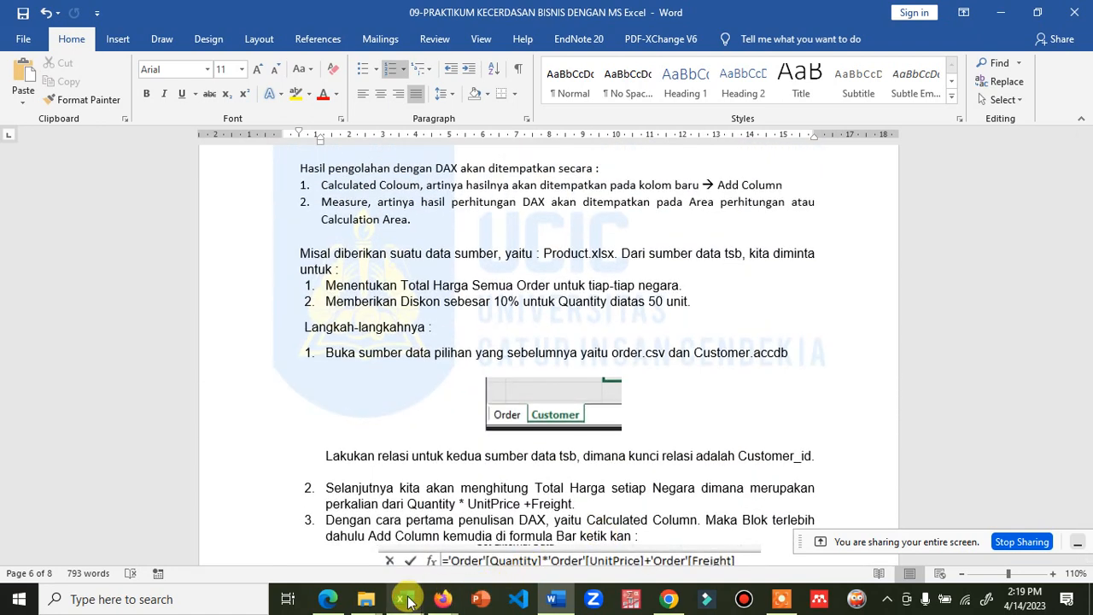
Switch to the Power Pivot window, then bring up the Proyek SI folder in File Explorer.
mouse_move(405, 598)
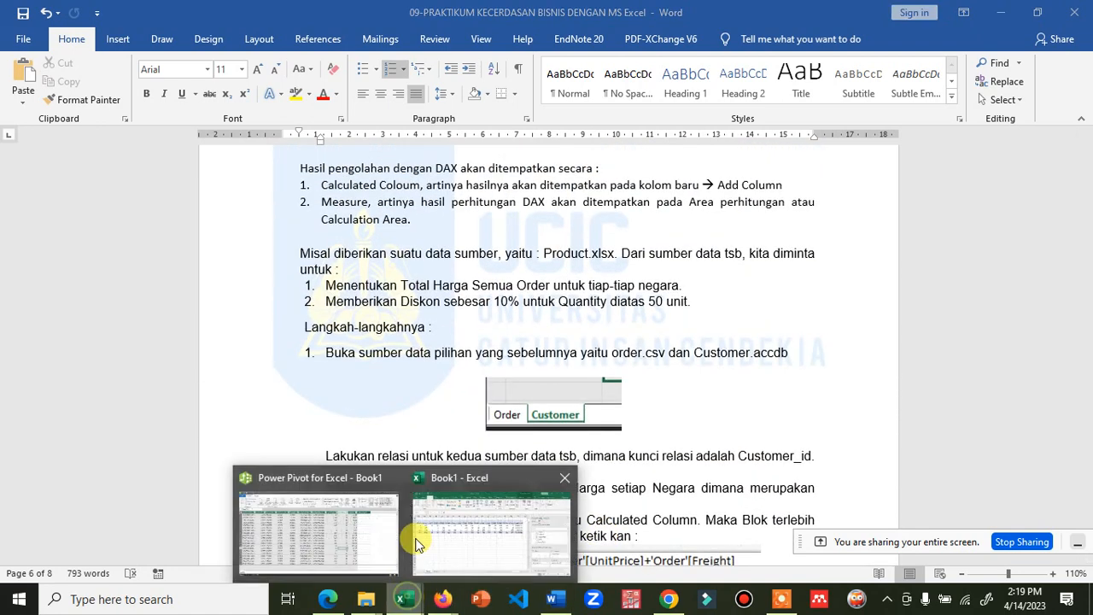
left_click(359, 540)
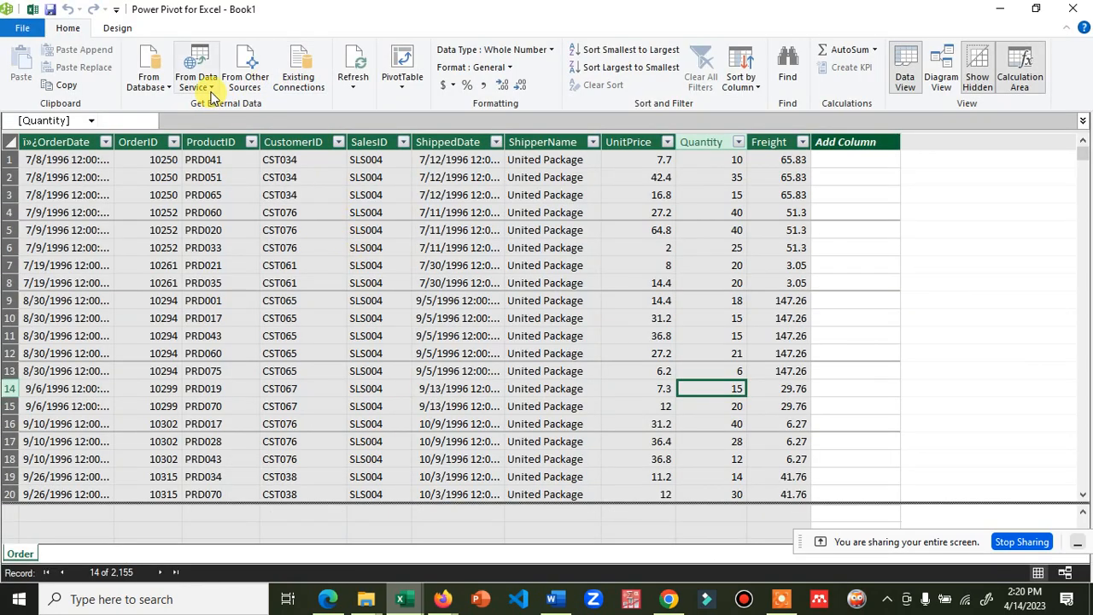
mouse_move(365, 597)
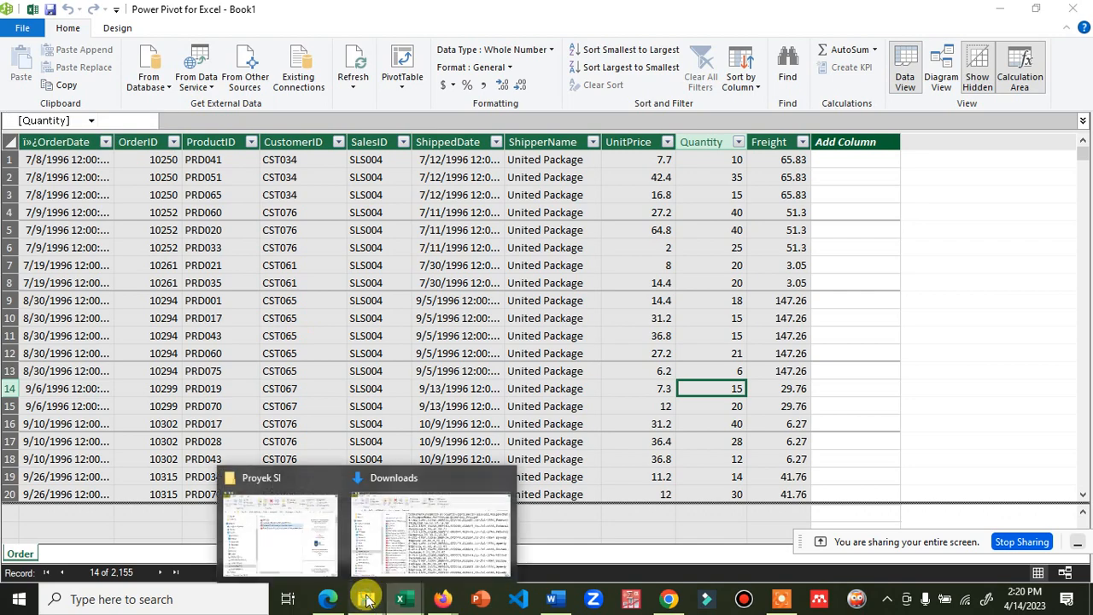
left_click(288, 541)
left_click(246, 477)
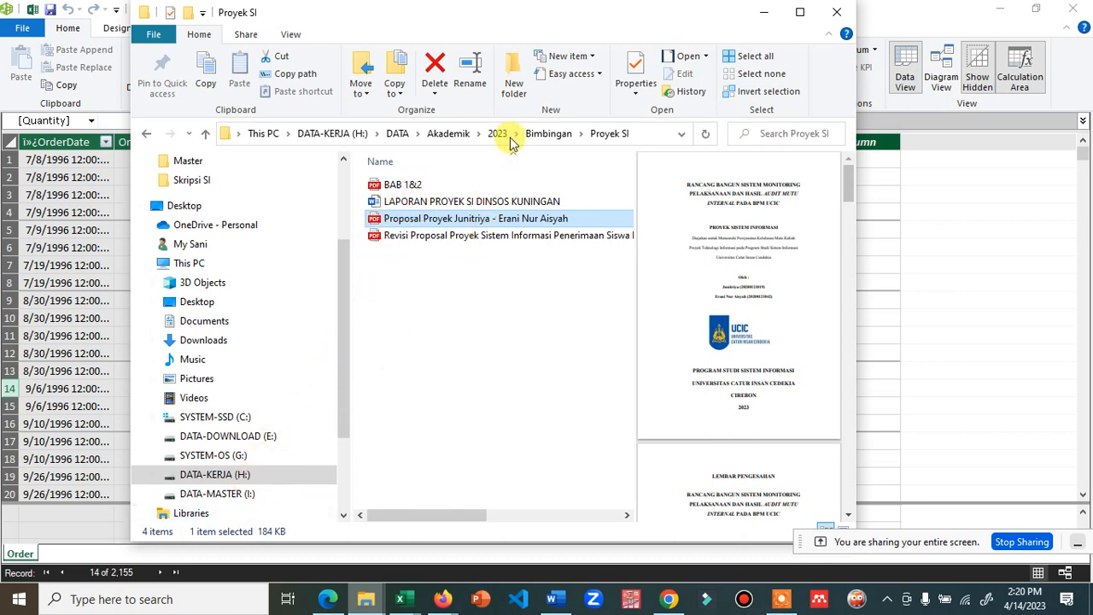
mouse_move(459, 600)
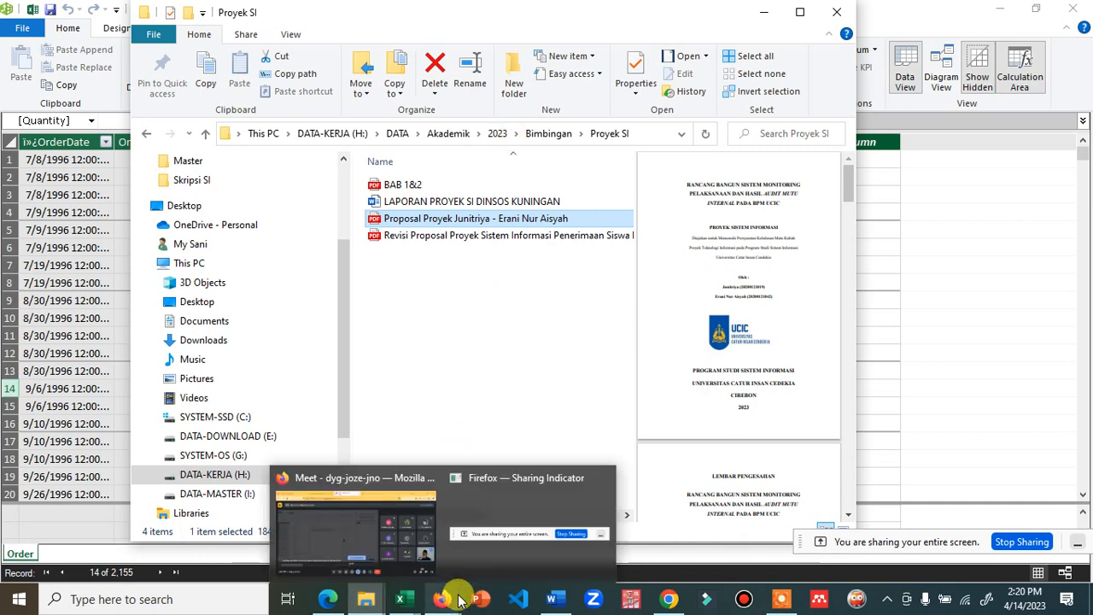
mouse_move(419, 523)
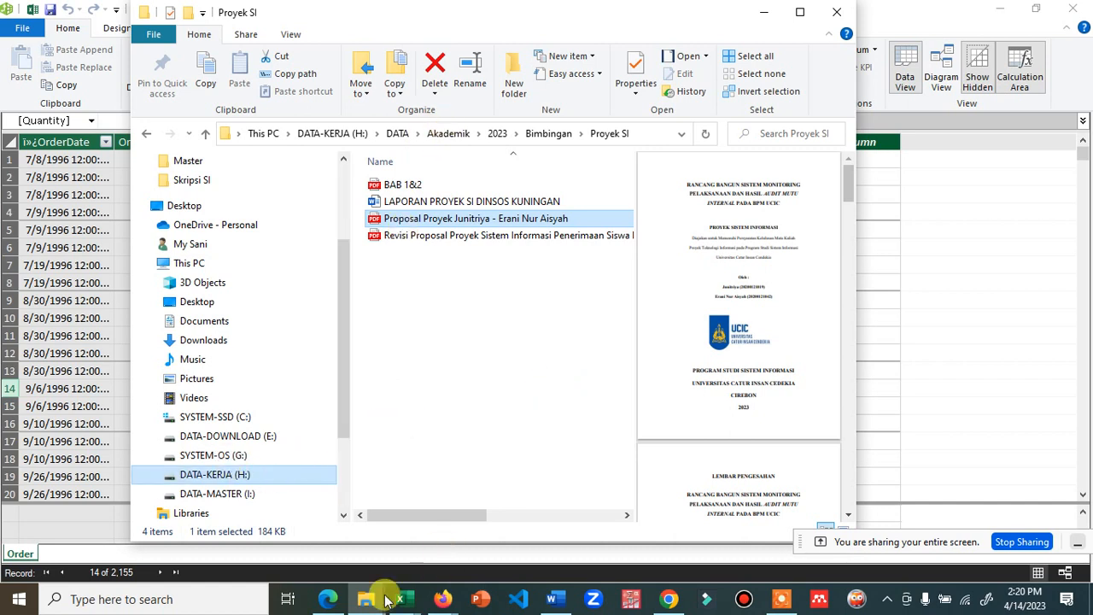
mouse_move(364, 600)
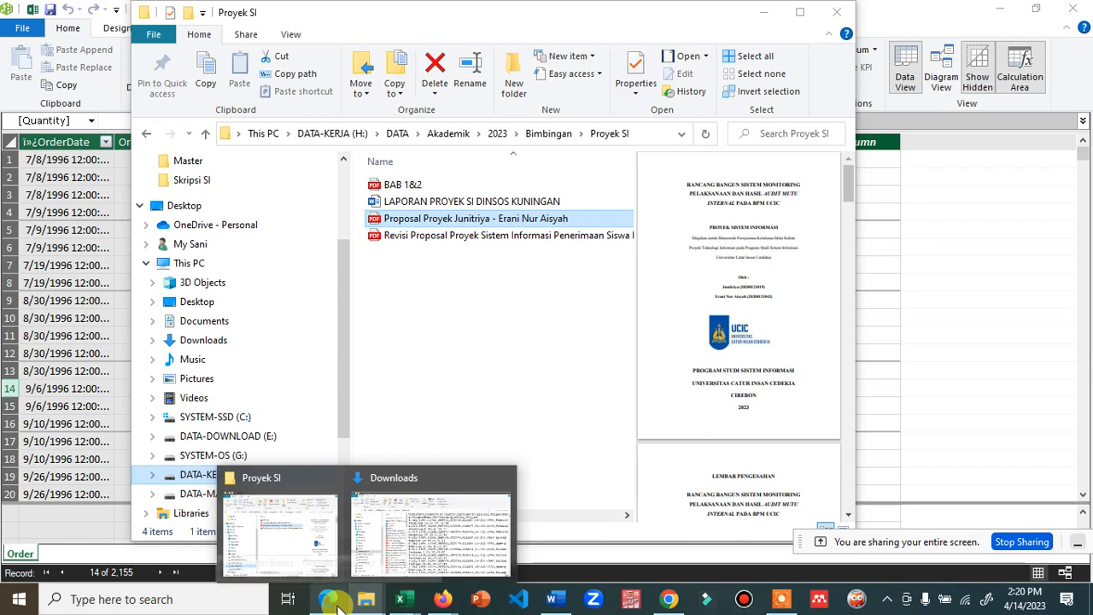
Reread the Praktikum-2 DAX introduction in the Word document and switch back to the Power Pivot window.
left_click(560, 602)
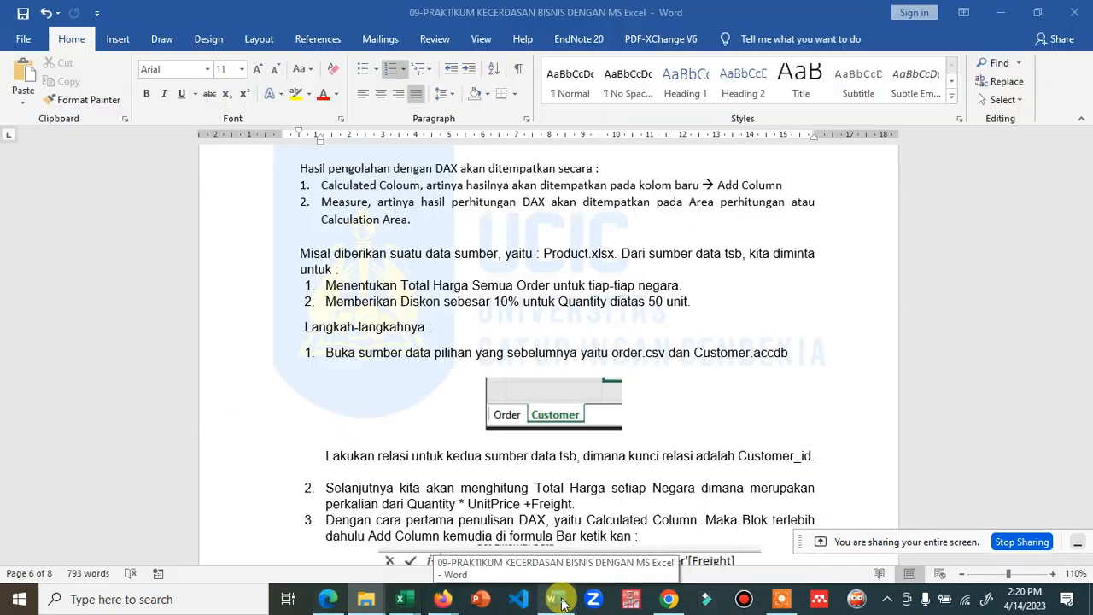
scroll(566, 247, "up", 1)
scroll(566, 247, "up", 6)
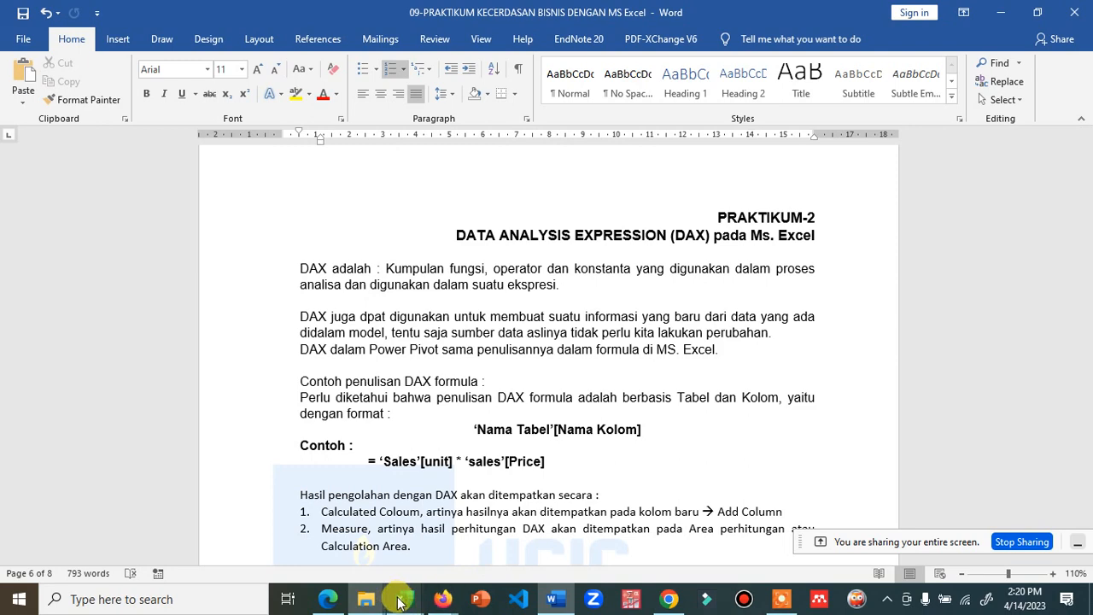
mouse_move(397, 602)
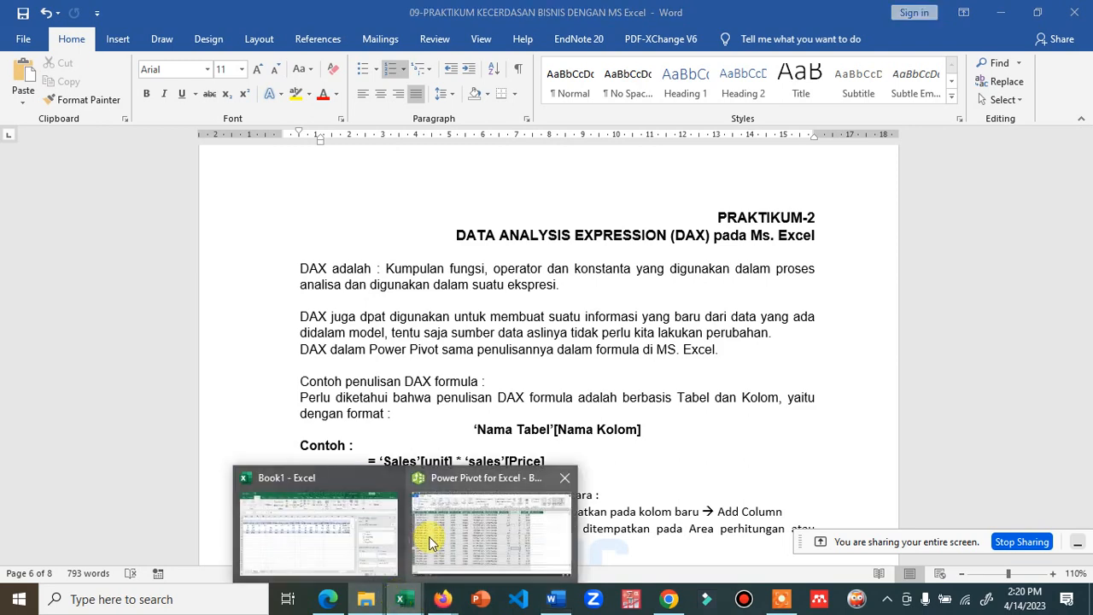
left_click(436, 529)
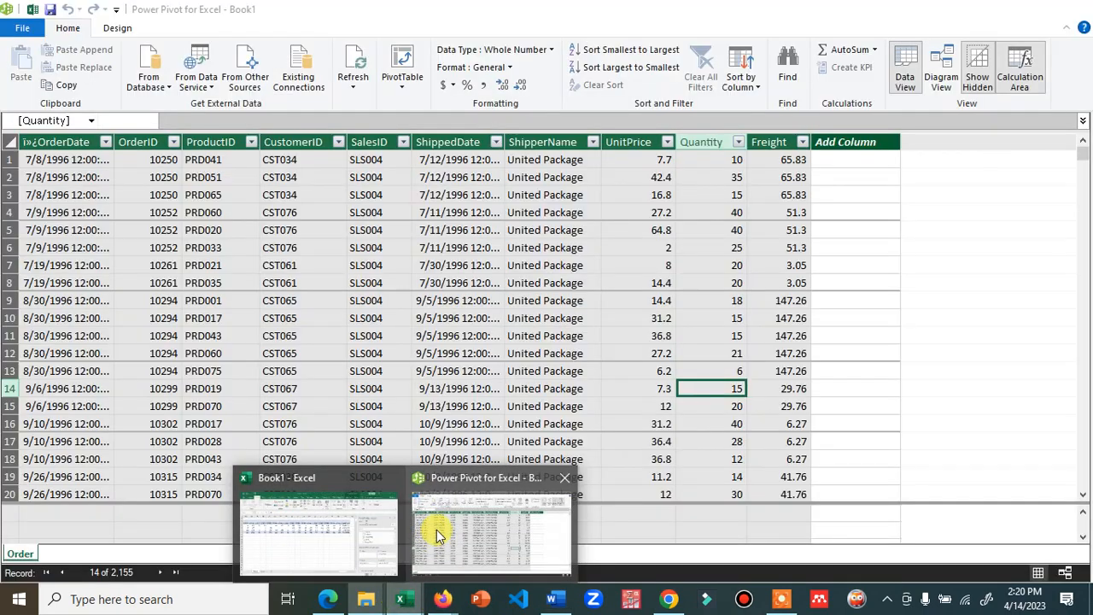
Start a table import from another source, connecting to the Microsoft Access database Customer.accdb in the Dataset Kecerdasan Bisnis folder.
left_click(249, 88)
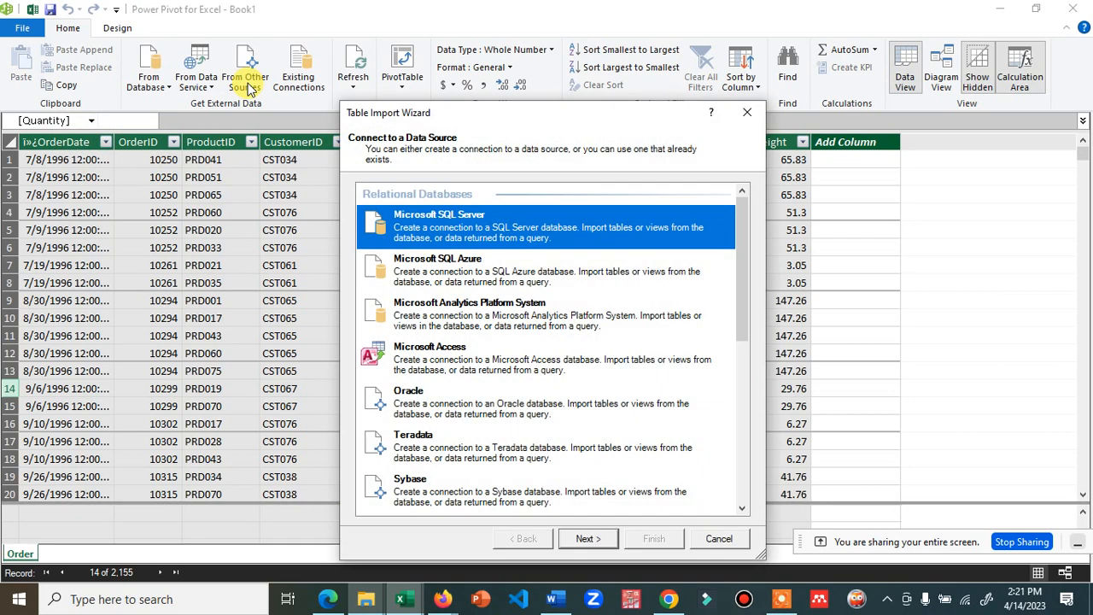
left_click(480, 354)
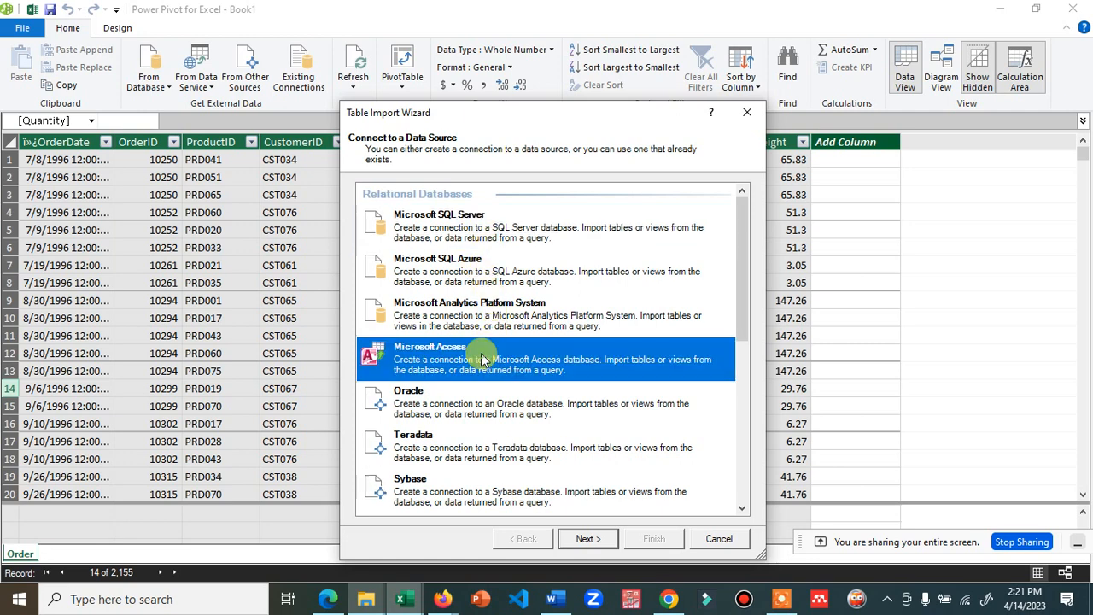
left_click(586, 539)
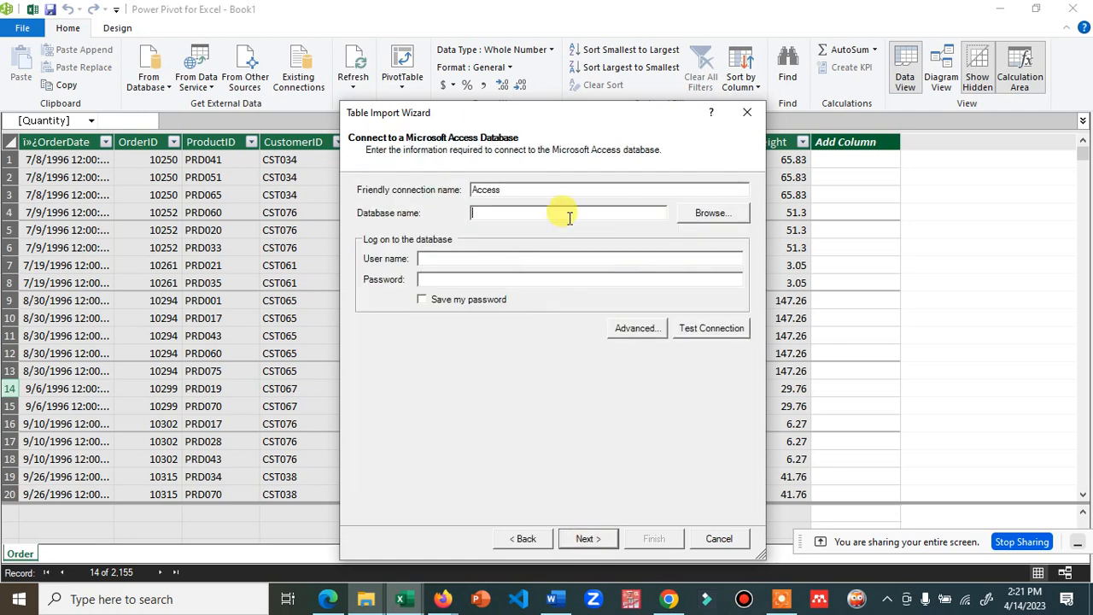
left_click(698, 212)
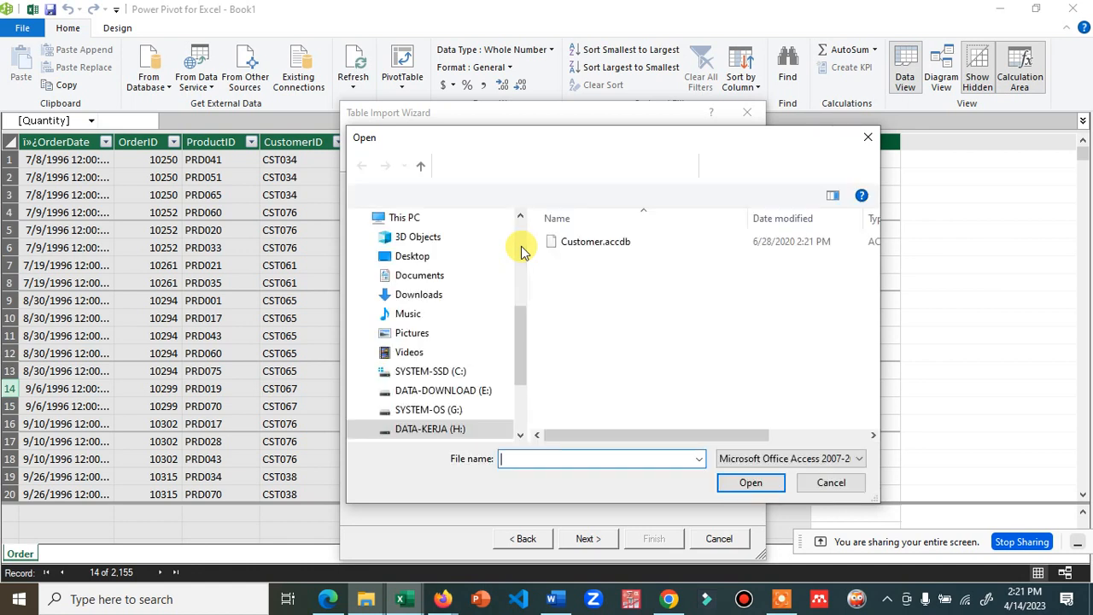
left_click(621, 244)
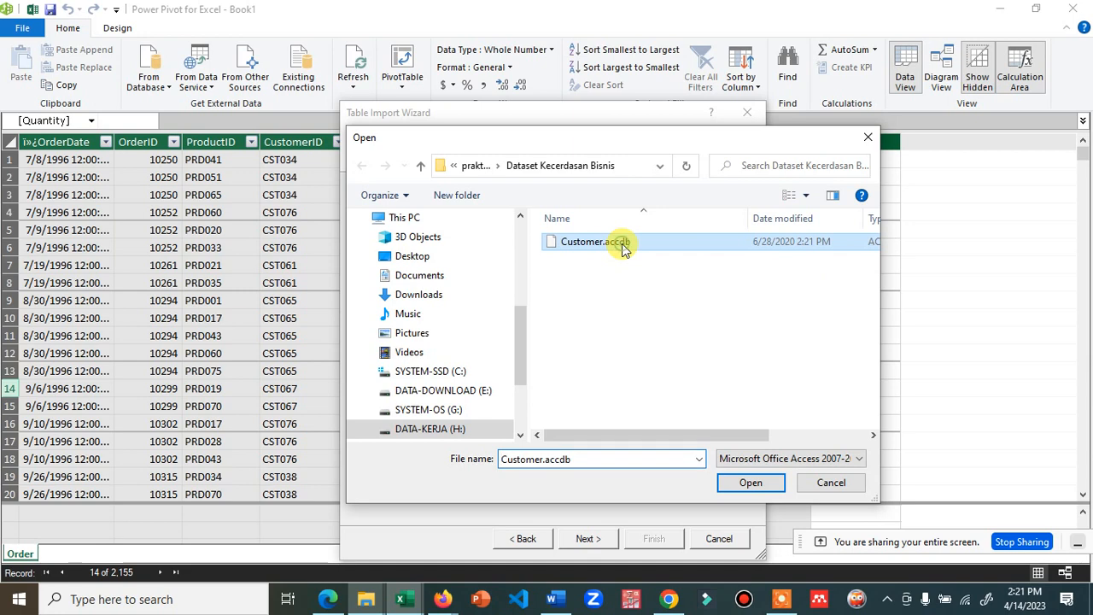
left_click(752, 482)
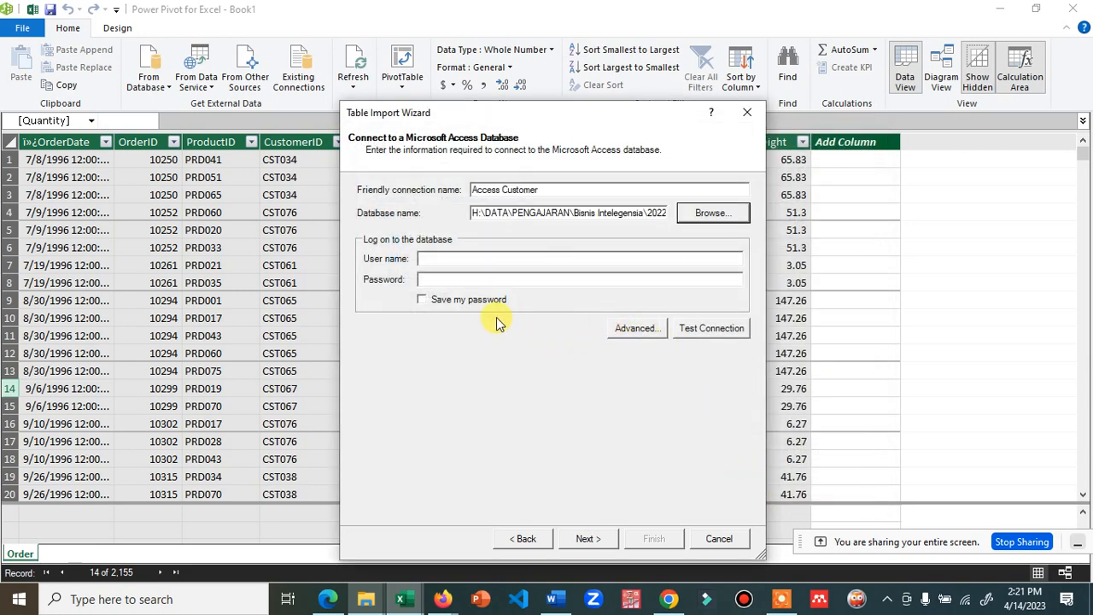
left_click(587, 538)
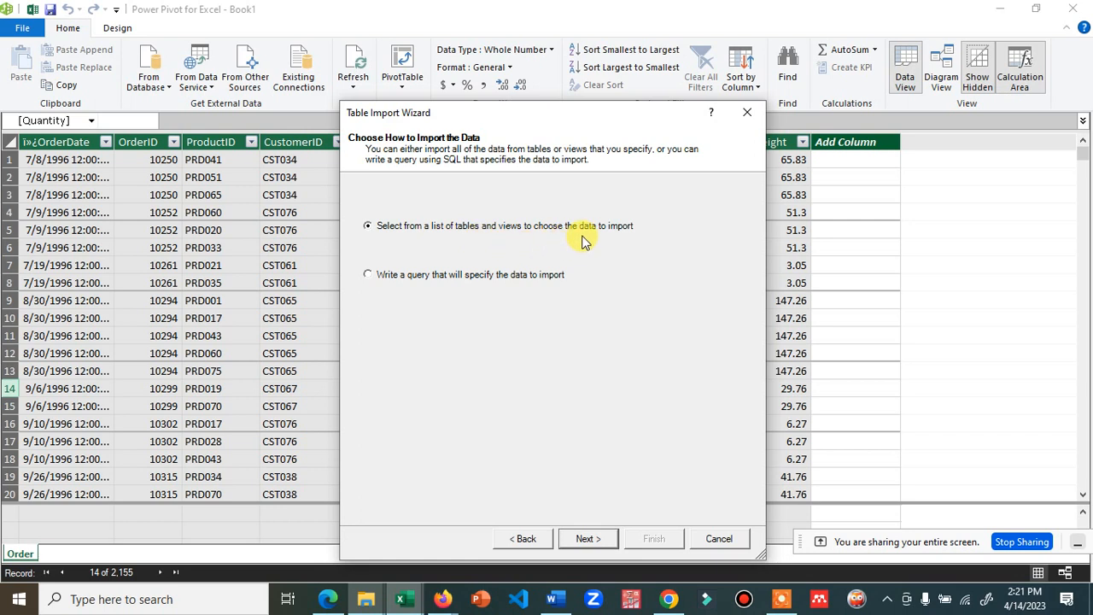
Choose the Customer table from the list of tables, preview its rows, and import it into the data model.
left_click(598, 539)
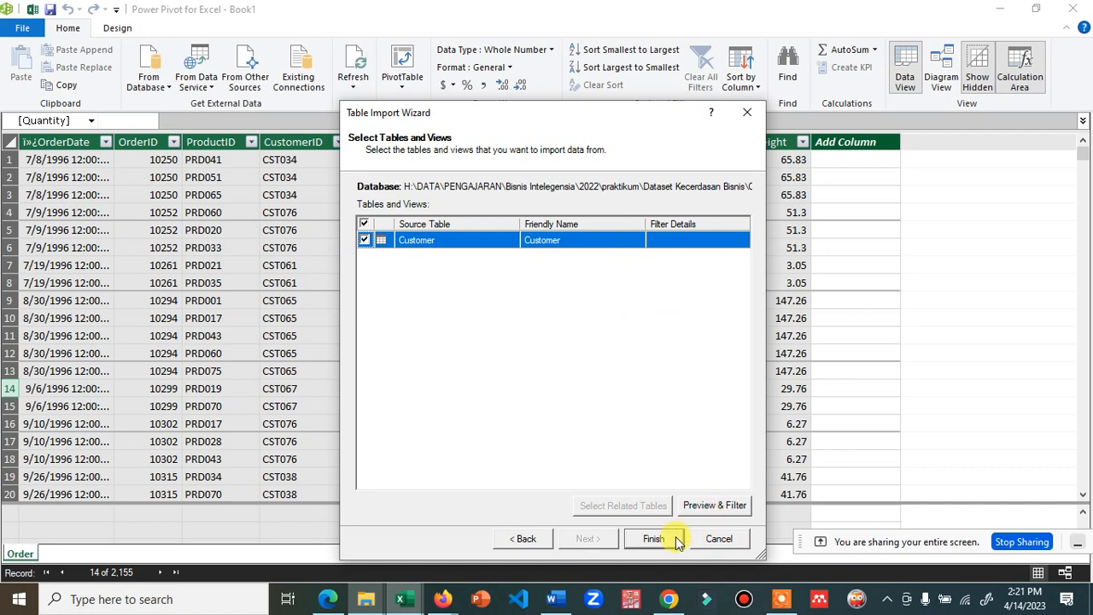
left_click(708, 506)
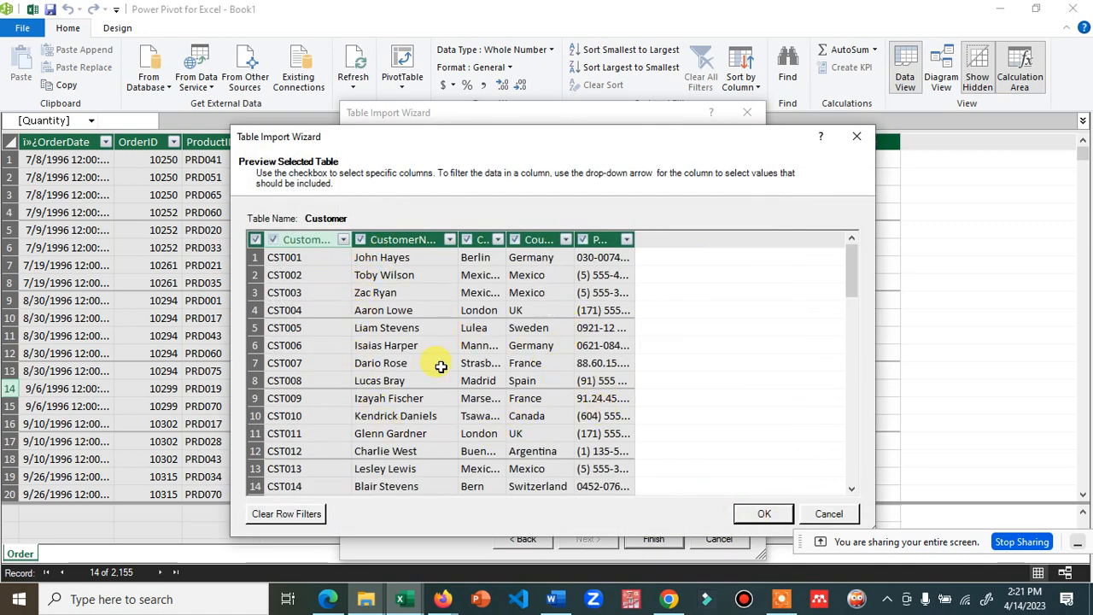
scroll(438, 366, "down", 5)
scroll(438, 367, "down", 4)
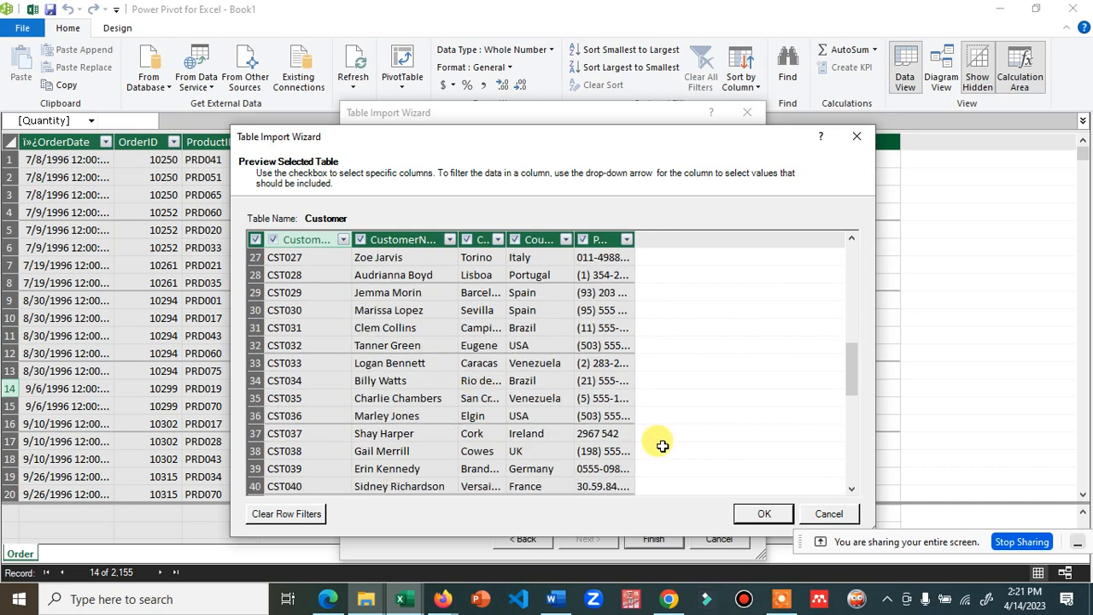
left_click(762, 515)
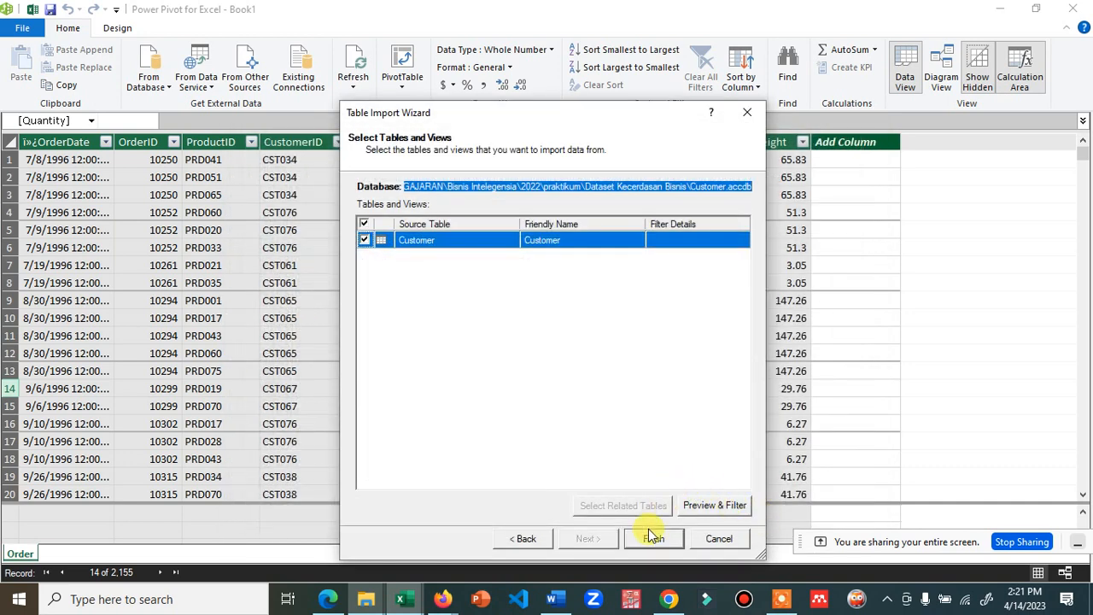
key("Return")
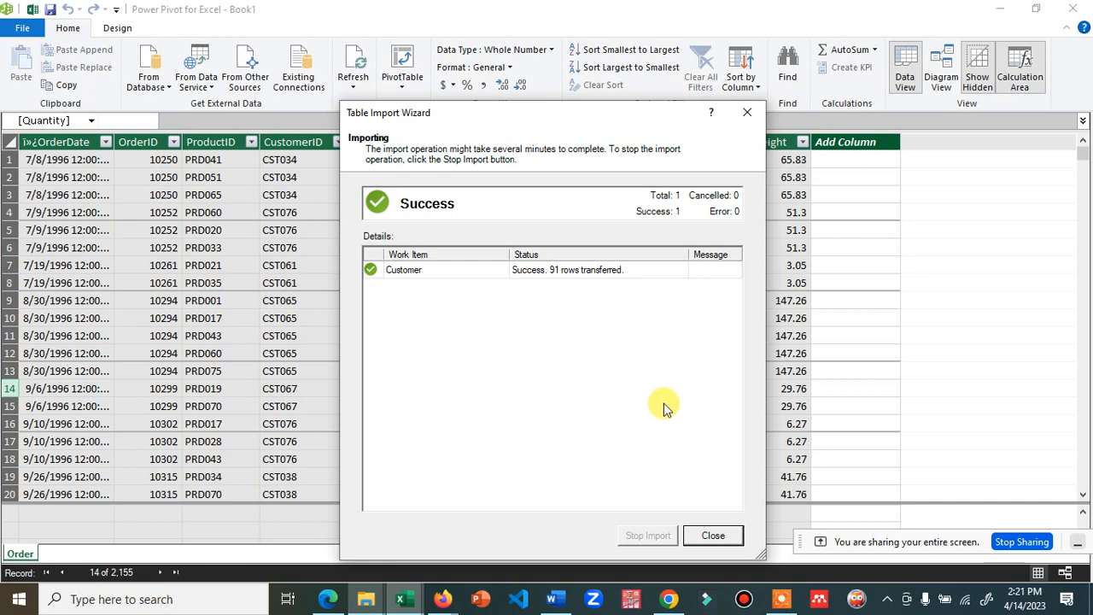
left_click(712, 537)
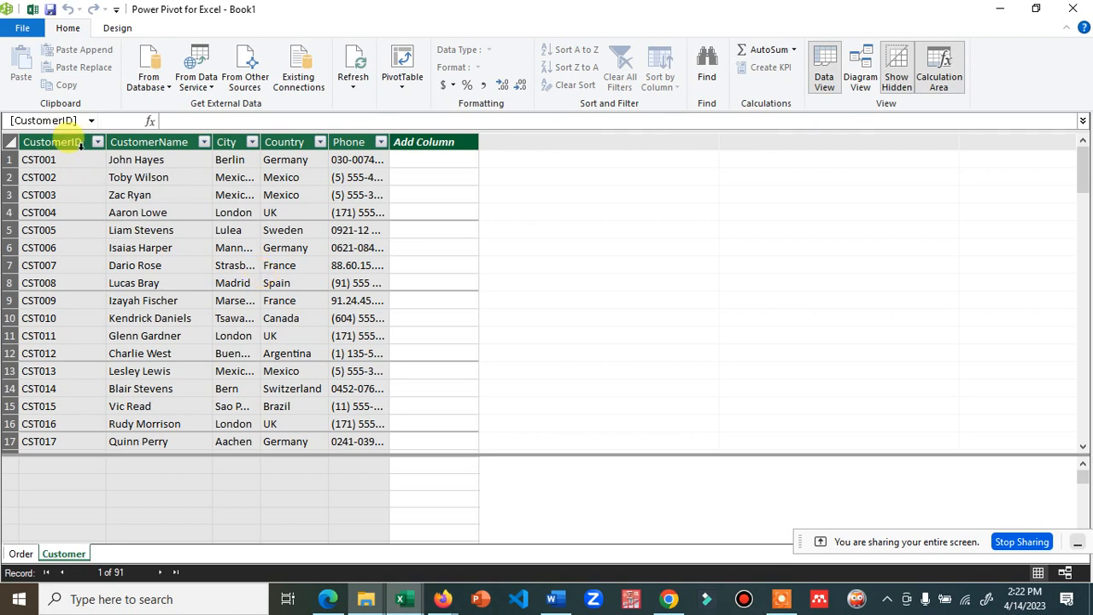
Compare the columns of the Order and Customer tables by switching between them, ending on the Order table.
left_click(92, 122)
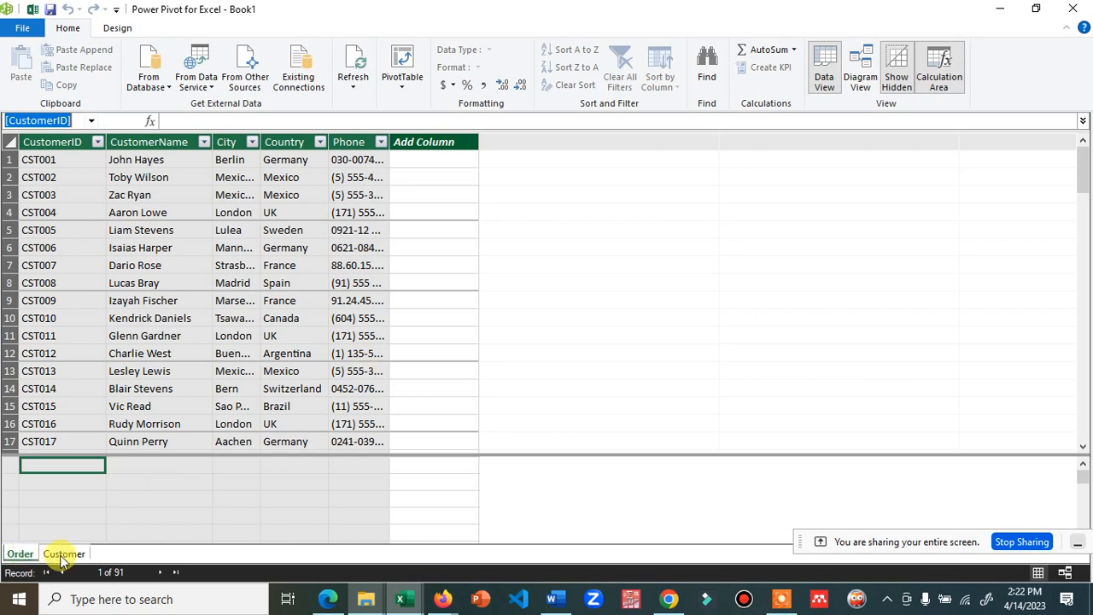
left_click(21, 553)
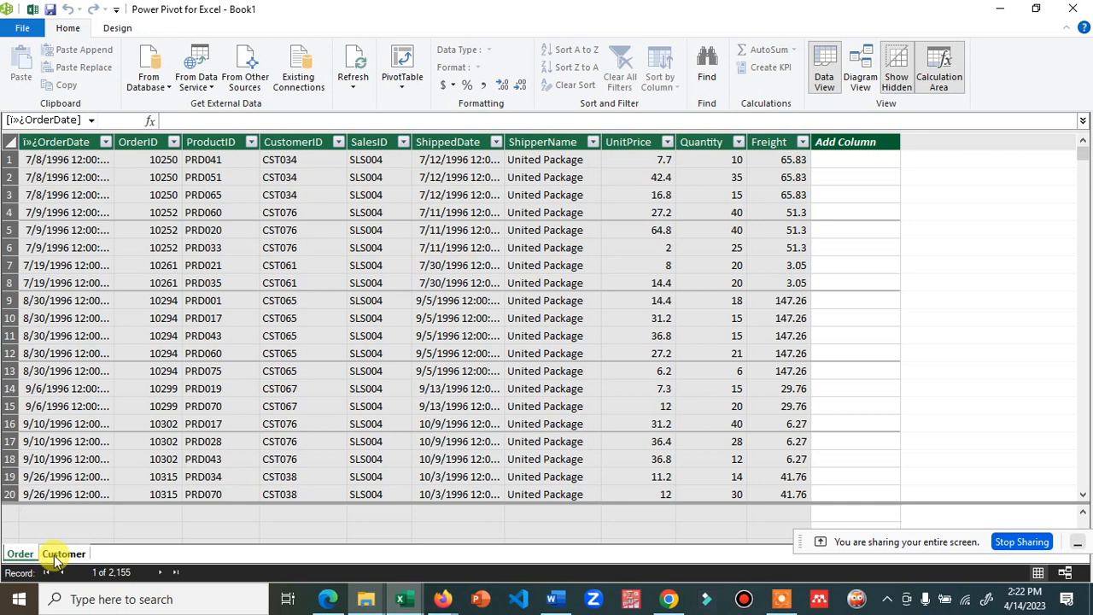
left_click(57, 555)
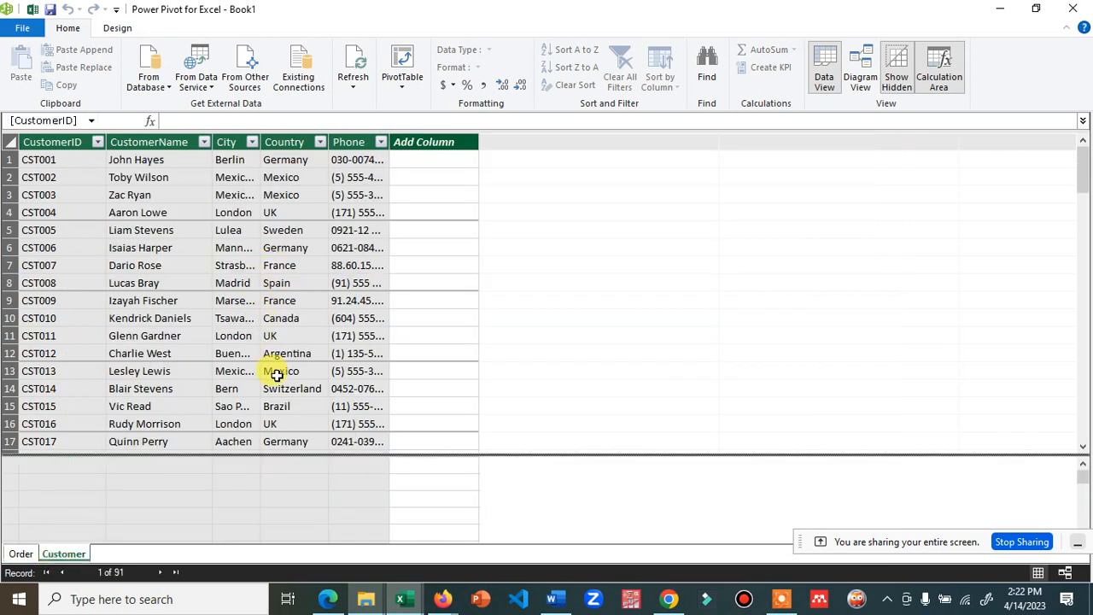
left_click(20, 554)
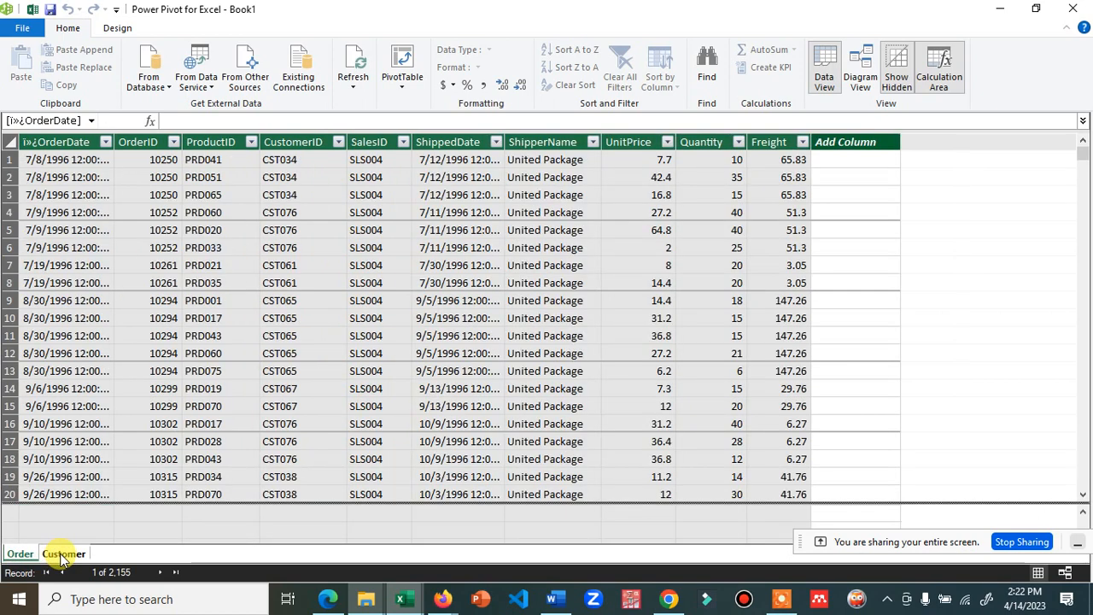
left_click(62, 553)
left_click(20, 553)
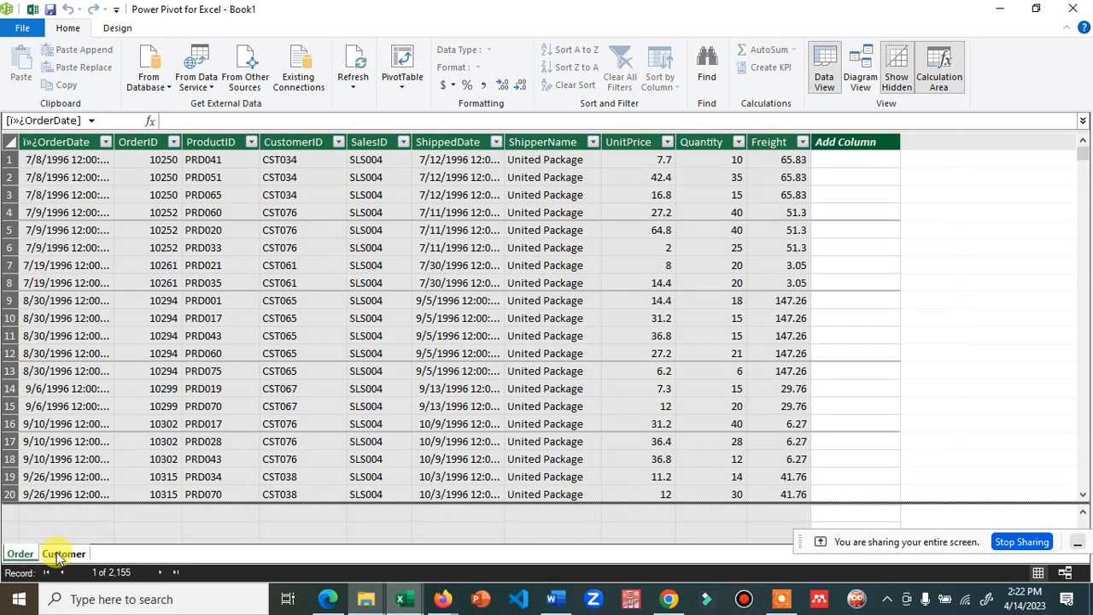
left_click(59, 554)
left_click(20, 554)
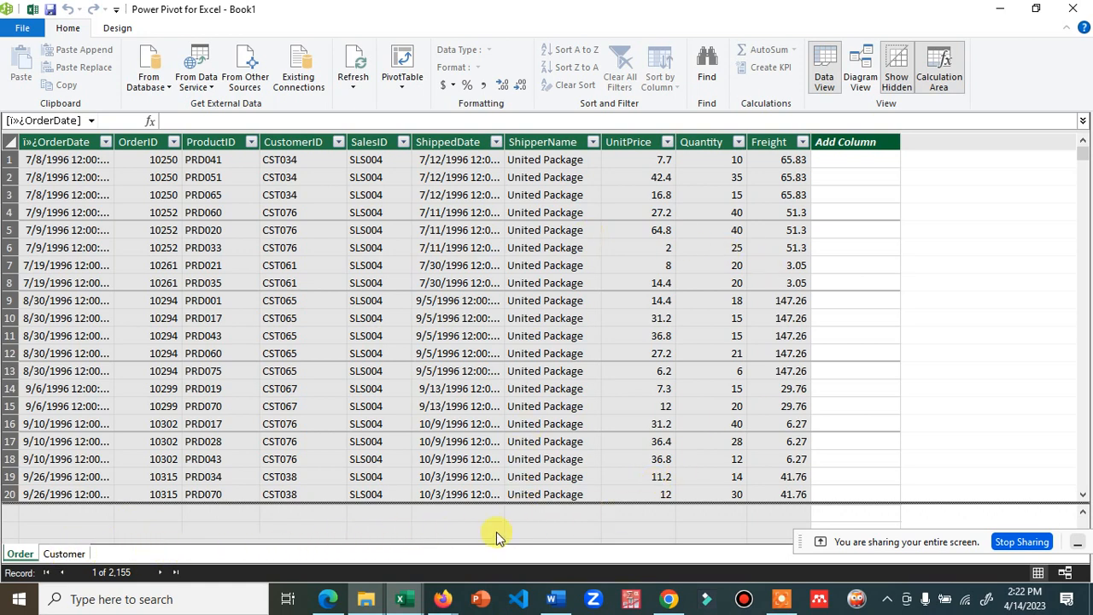
Switch to the Google Meet call in Firefox, check the in-call messages, and return to the Power Pivot window.
mouse_move(443, 598)
left_click(388, 546)
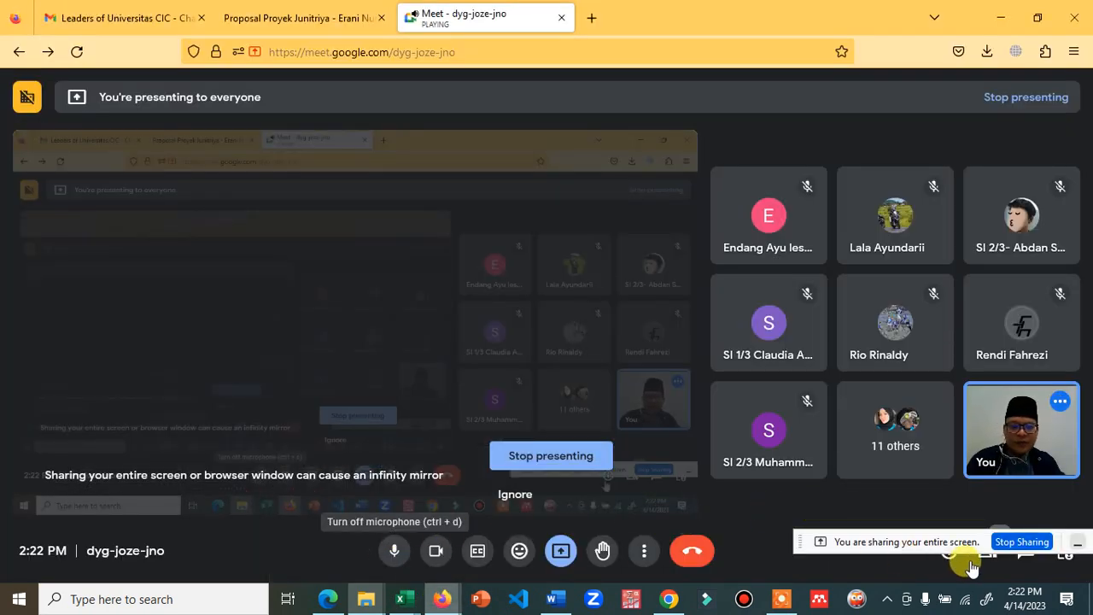
left_click(1024, 559)
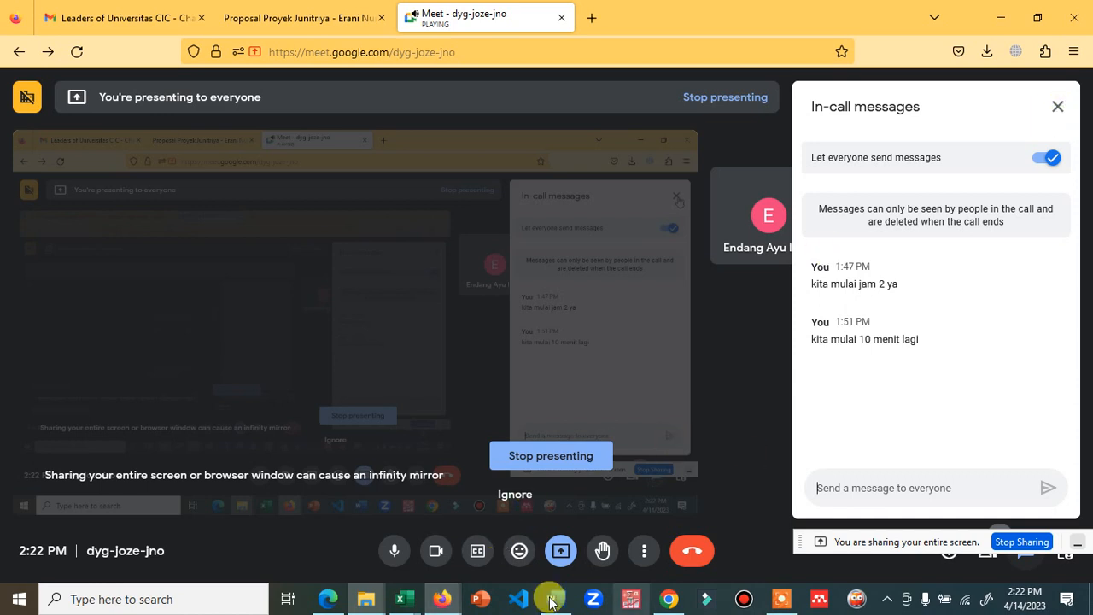
mouse_move(400, 597)
mouse_move(425, 556)
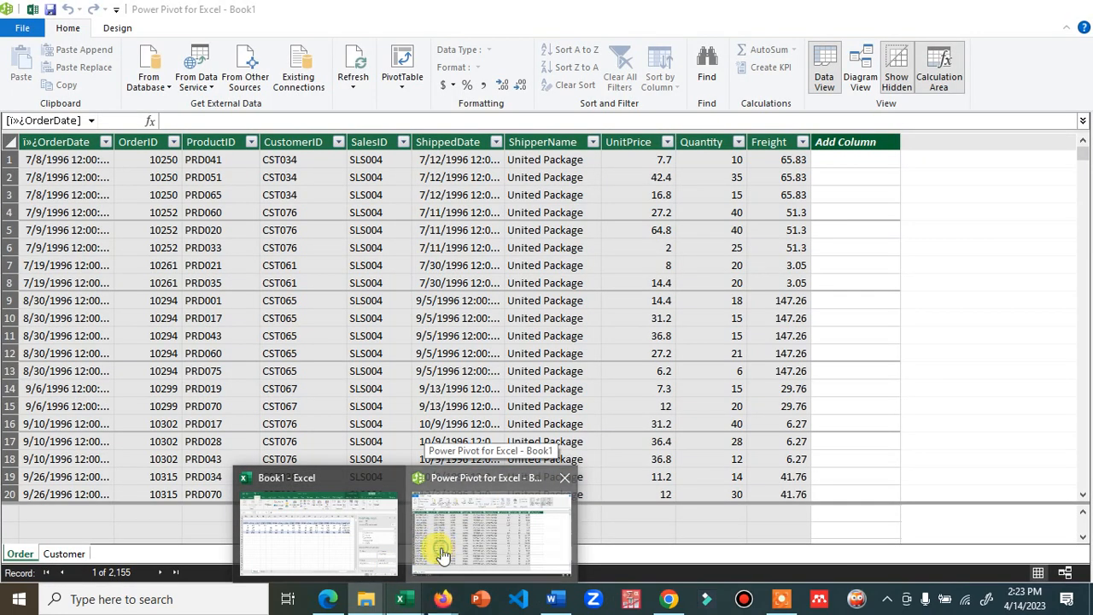
left_click(440, 547)
Show the data model as a diagram, enlarge the Order and Customer tables to reveal all fields, and reposition the Customer table.
left_click(333, 416)
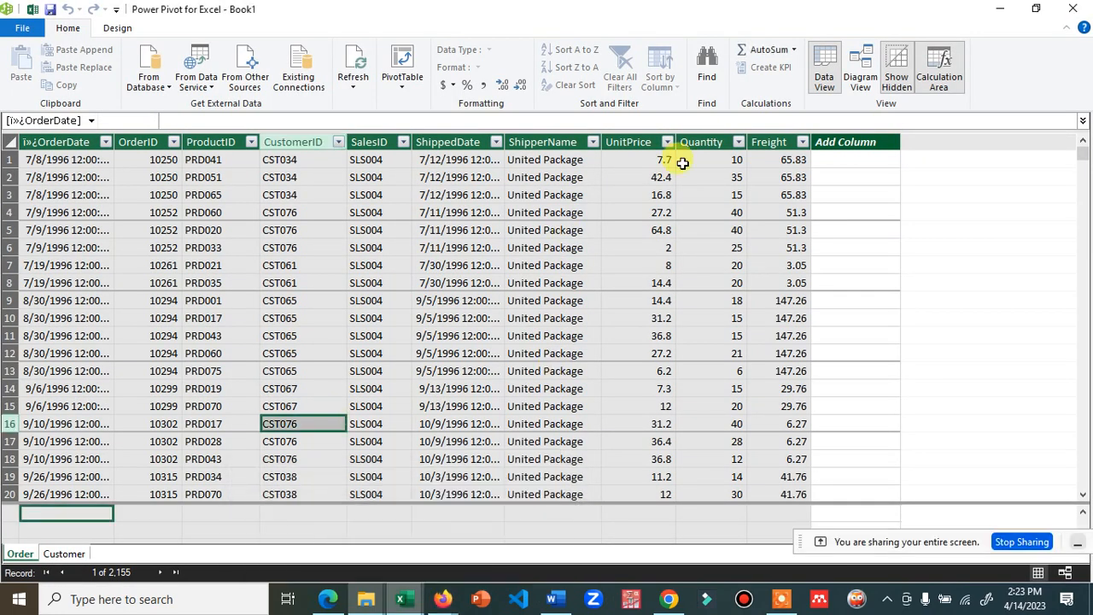
left_click(858, 69)
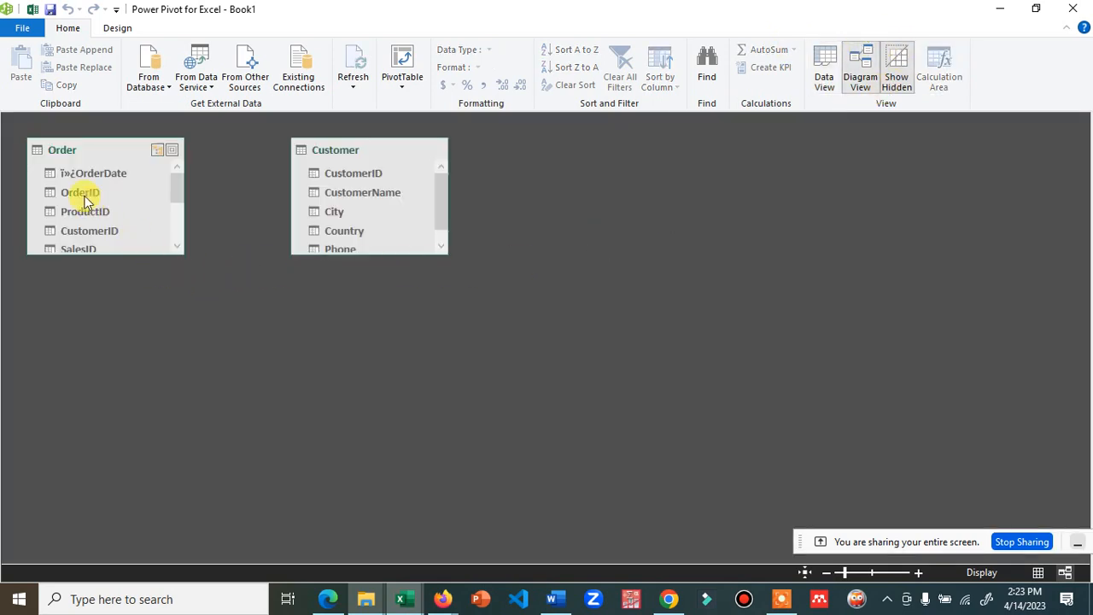
left_click_drag(79, 253, 65, 382)
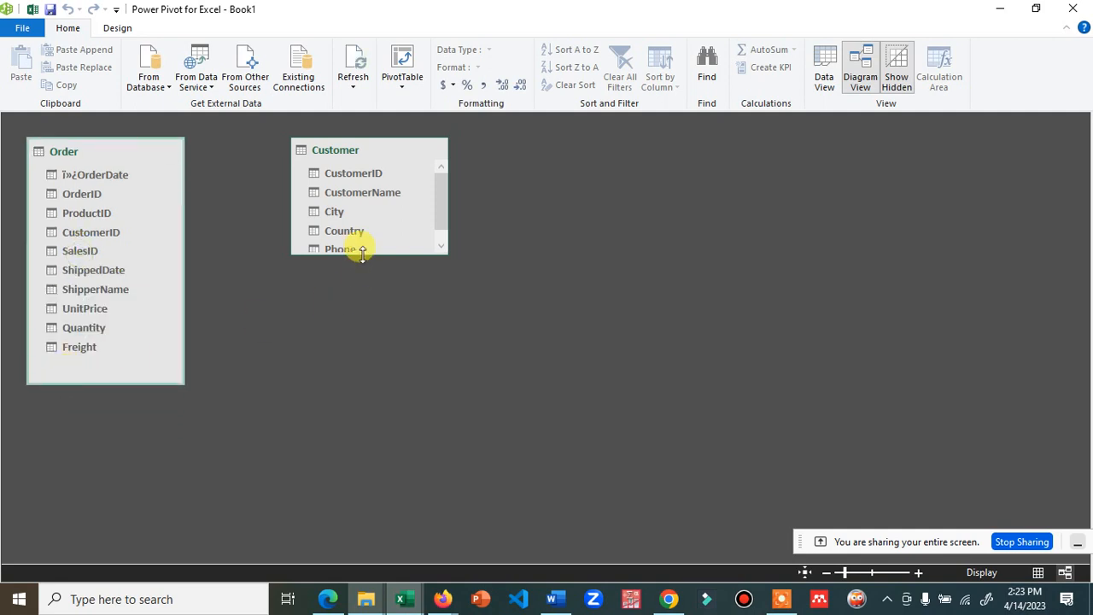
left_click_drag(362, 253, 350, 333)
left_click_drag(375, 151, 409, 186)
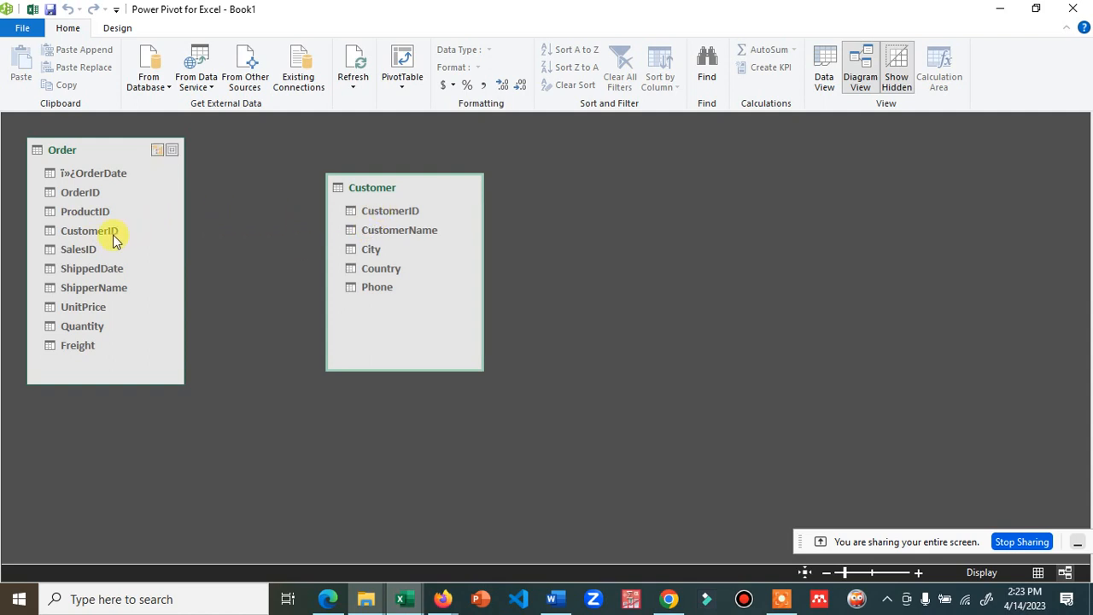
Relate CustomerID in the Customer table to CustomerID in the Order table, and review the relationship's details without changing them.
left_click(366, 214)
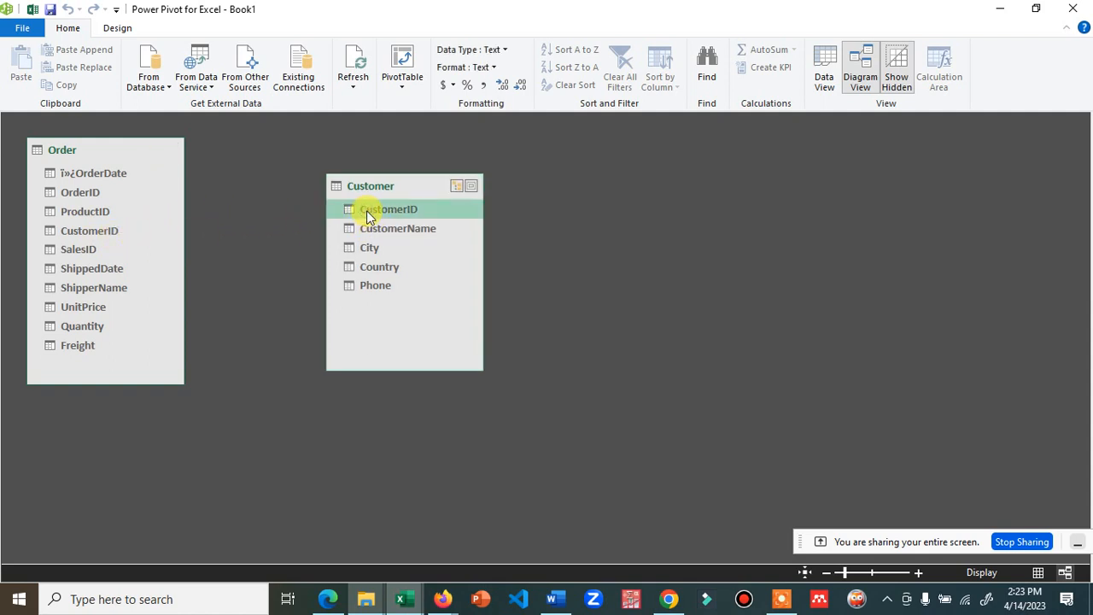
left_click_drag(366, 210, 74, 230)
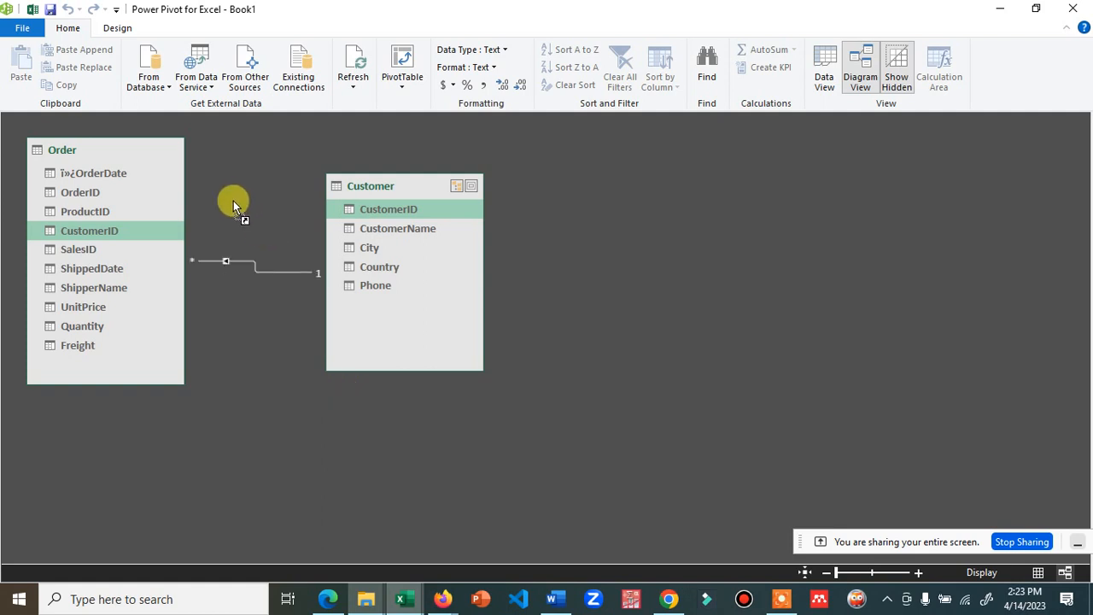
left_click(241, 267)
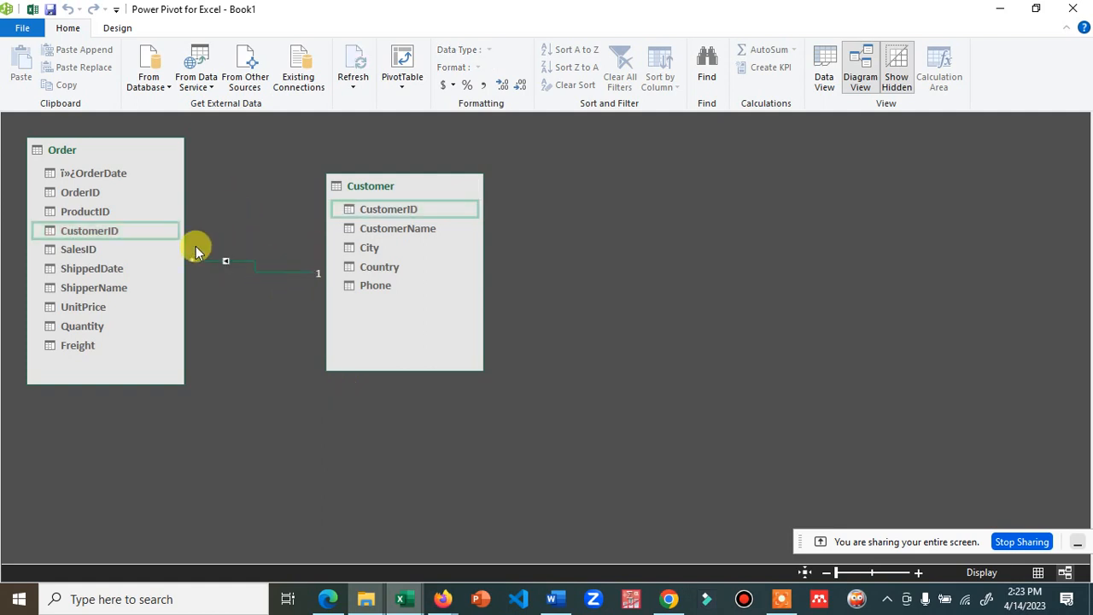
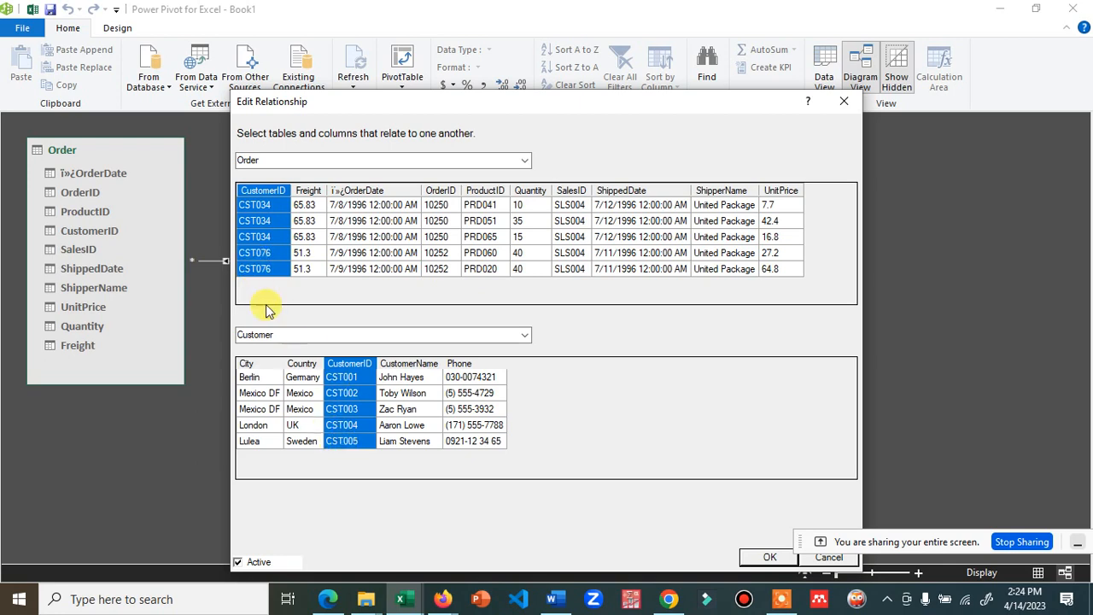
left_click(843, 100)
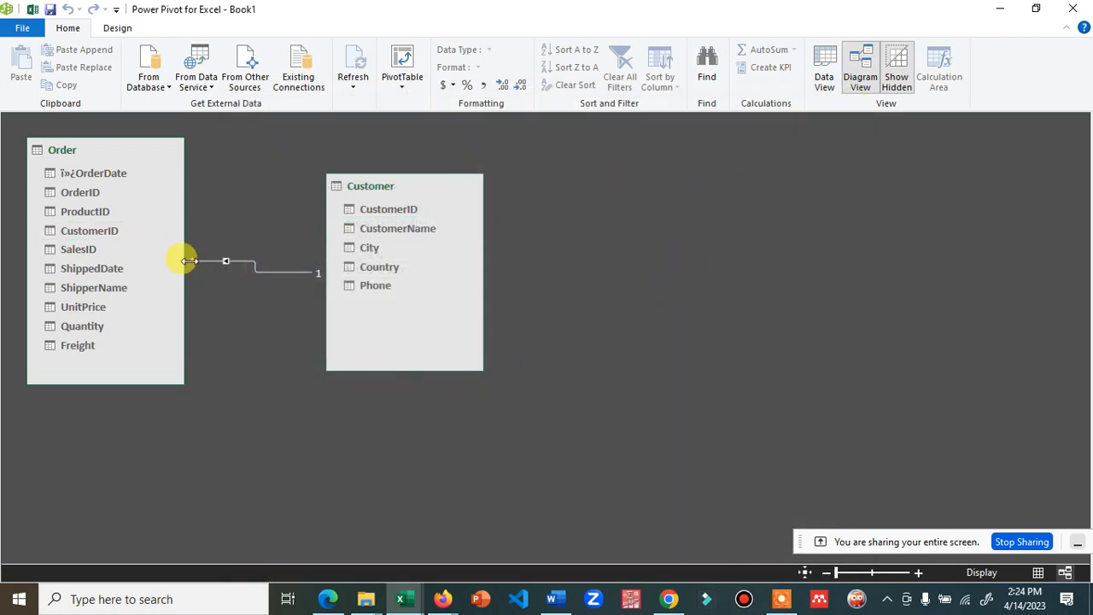
Return the data model to the data grid view and select row 11 of the Order table's CustomerID column.
mouse_move(415, 605)
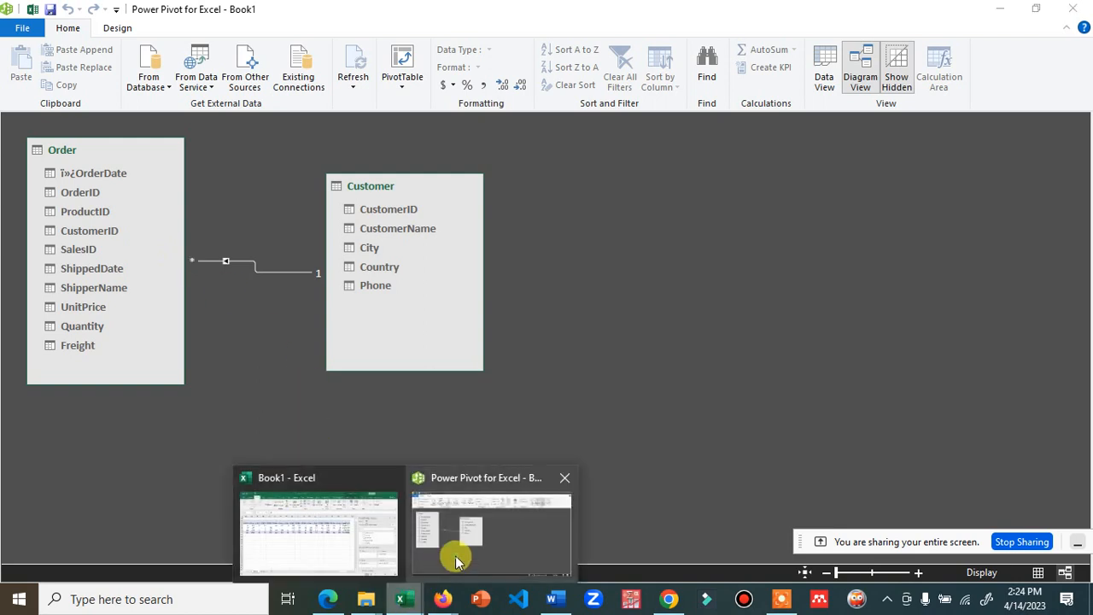
left_click(825, 78)
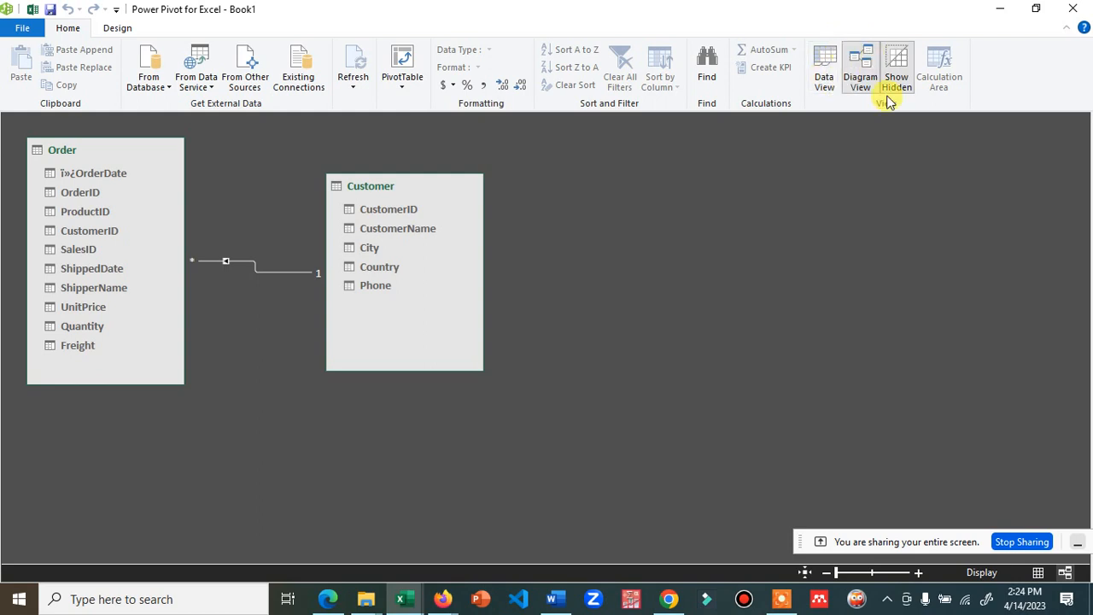
left_click(825, 72)
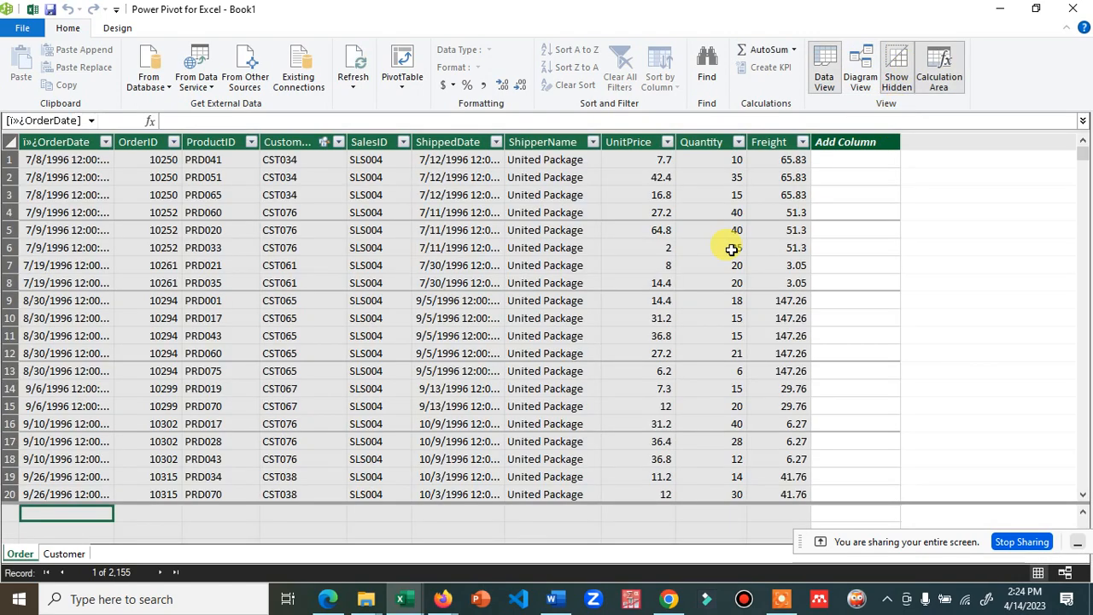
left_click(263, 336)
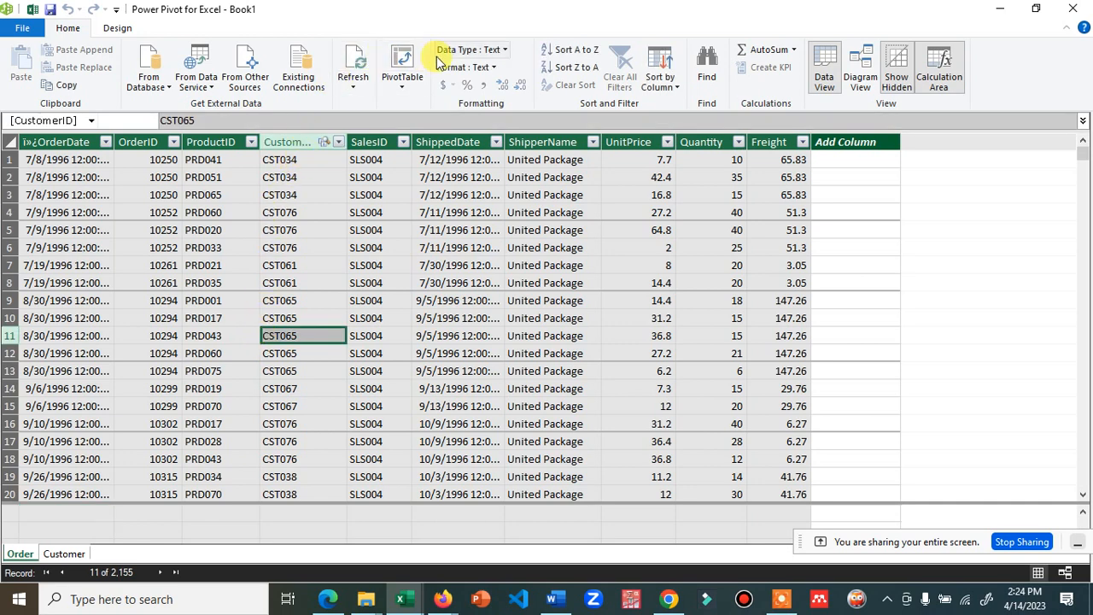
Create a PivotTable from the data model on the existing Sheet2 worksheet, located at range BX19:CJ31.
left_click(402, 81)
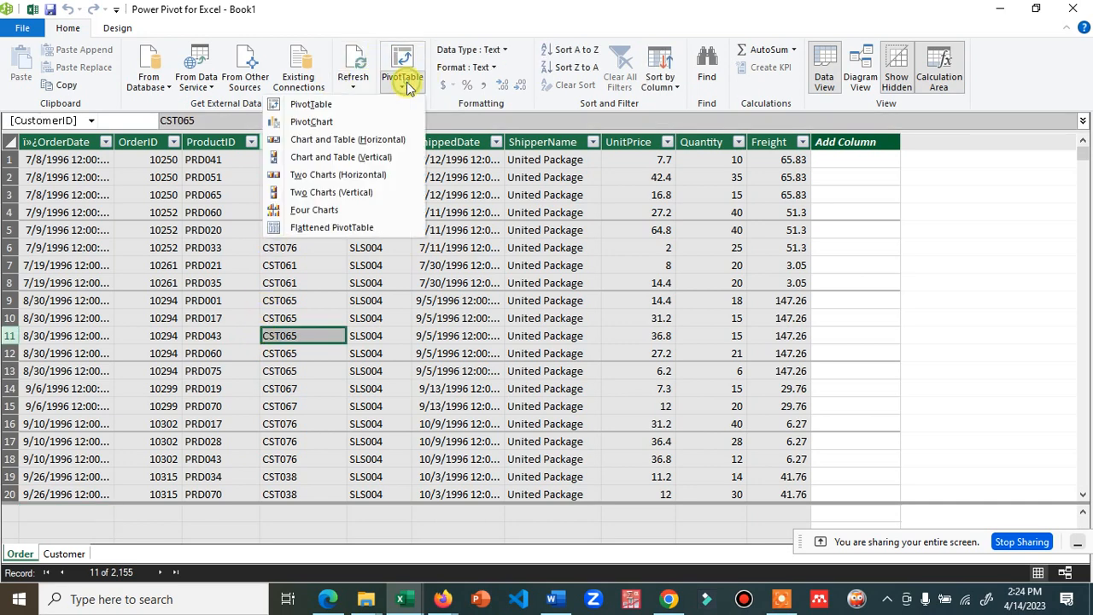
left_click(357, 104)
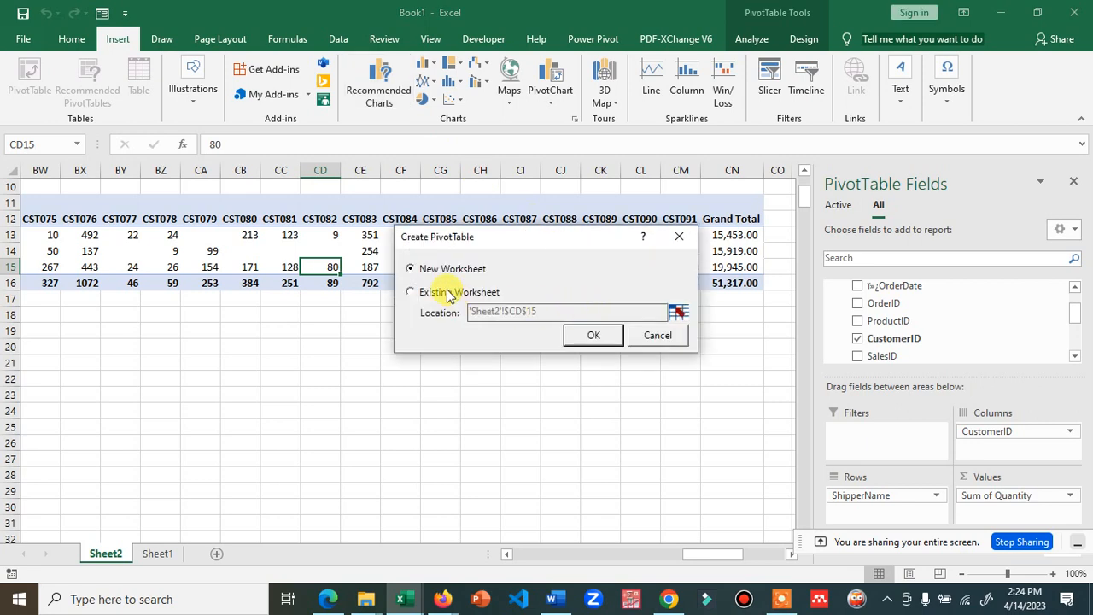
left_click(448, 293)
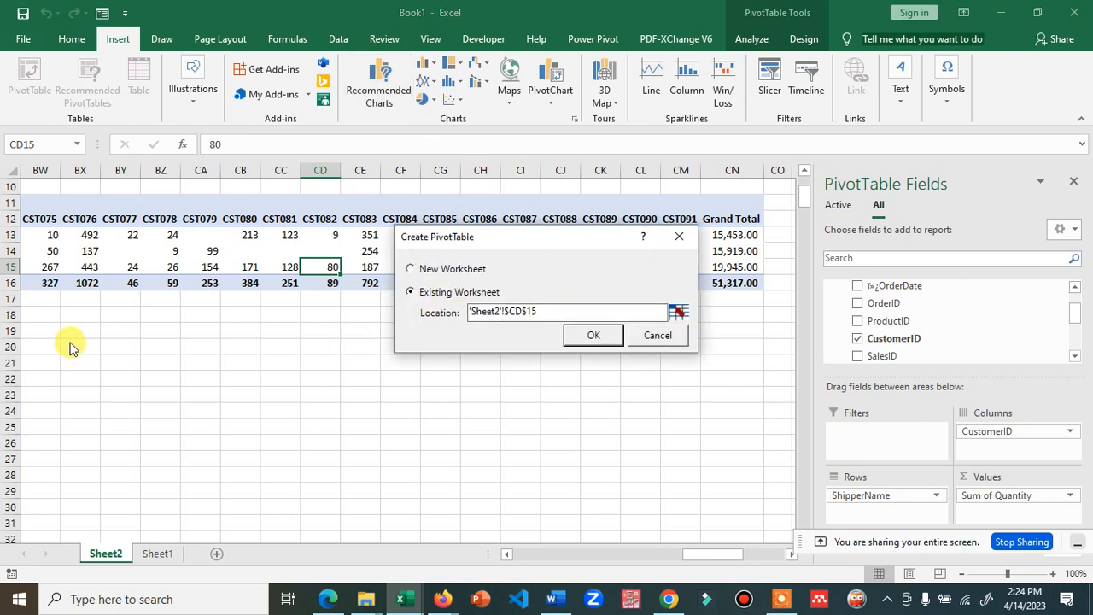
left_click(678, 312)
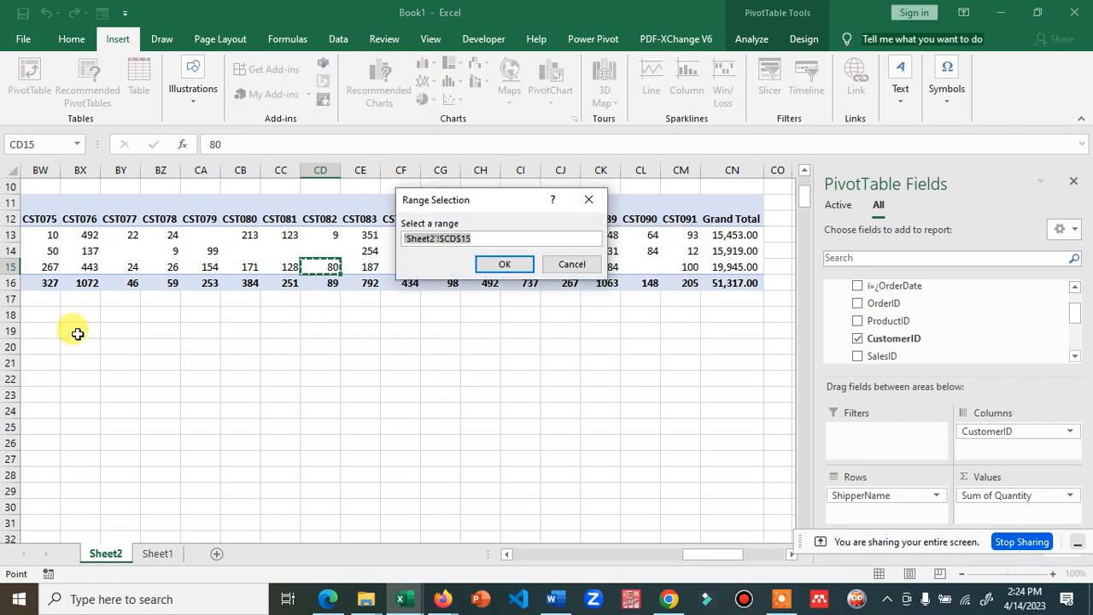
left_click_drag(78, 333, 566, 517)
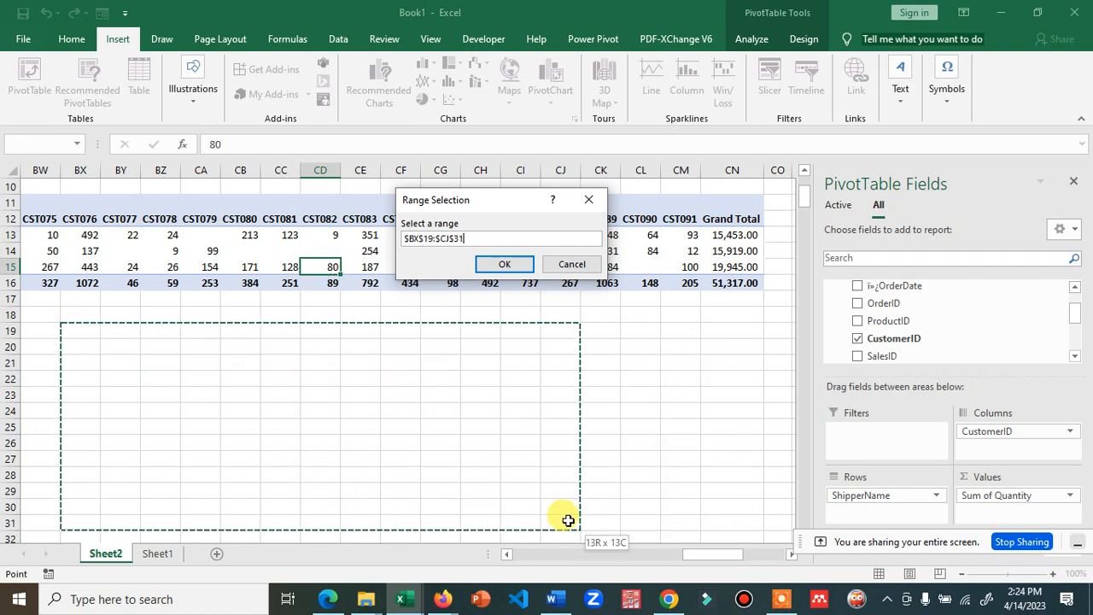
left_click(504, 264)
left_click(598, 336)
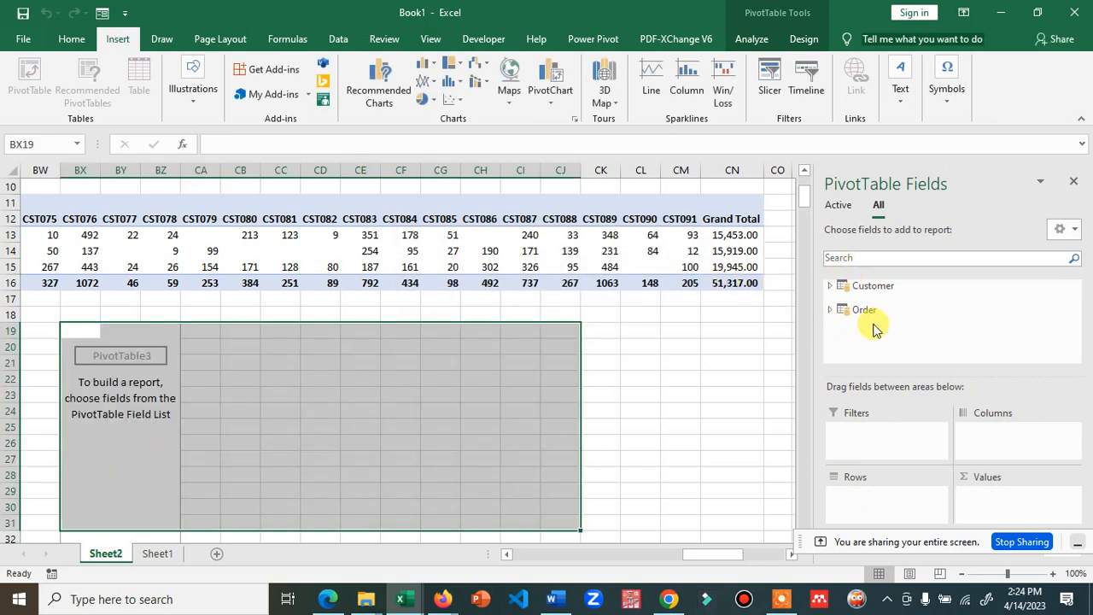
Expand the Order table's fields and place ShipperName in the new PivotTable's rows.
left_click(830, 310)
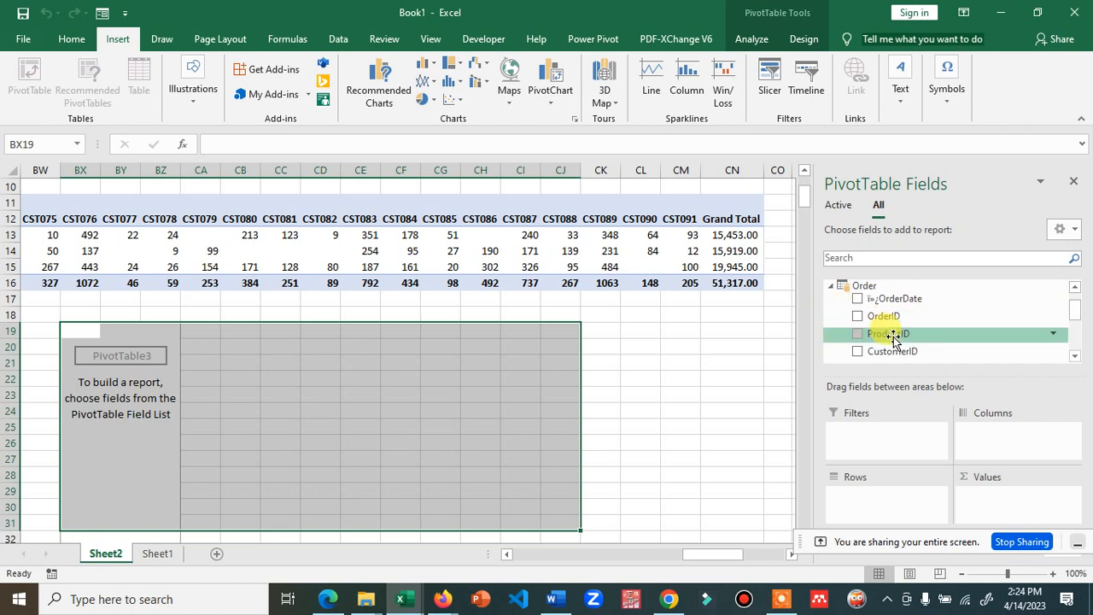
scroll(894, 349, "down", 1)
scroll(892, 347, "down", 1)
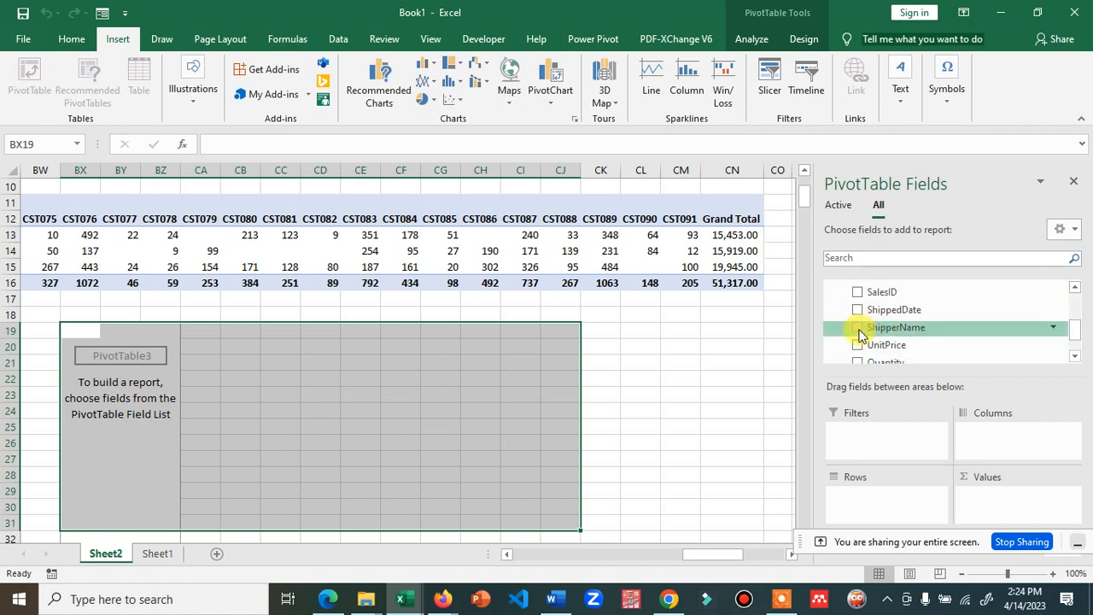
left_click_drag(860, 335, 903, 440)
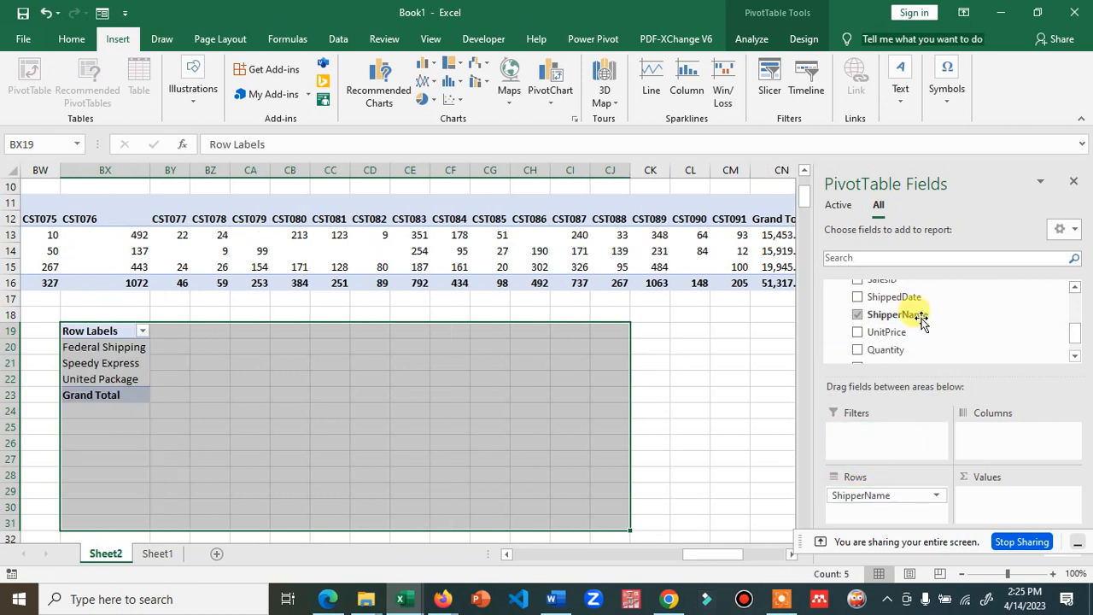
Place CustomerName from the Customer table in the PivotTable's columns and widen worksheet columns BY and BX.
scroll(898, 338, "up", 2)
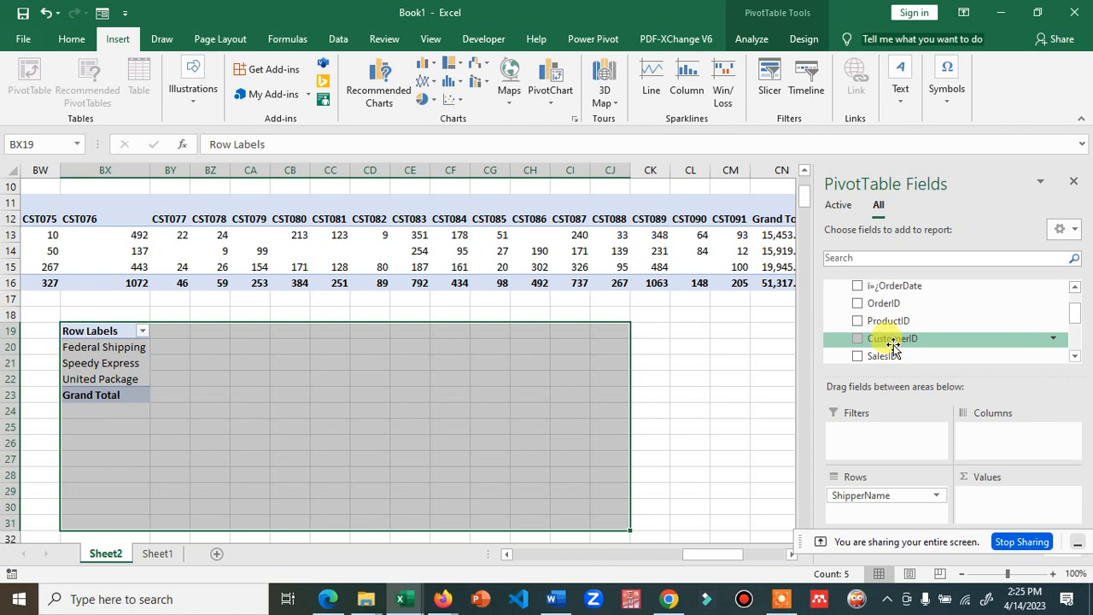
scroll(892, 343, "up", 2)
left_click(830, 288)
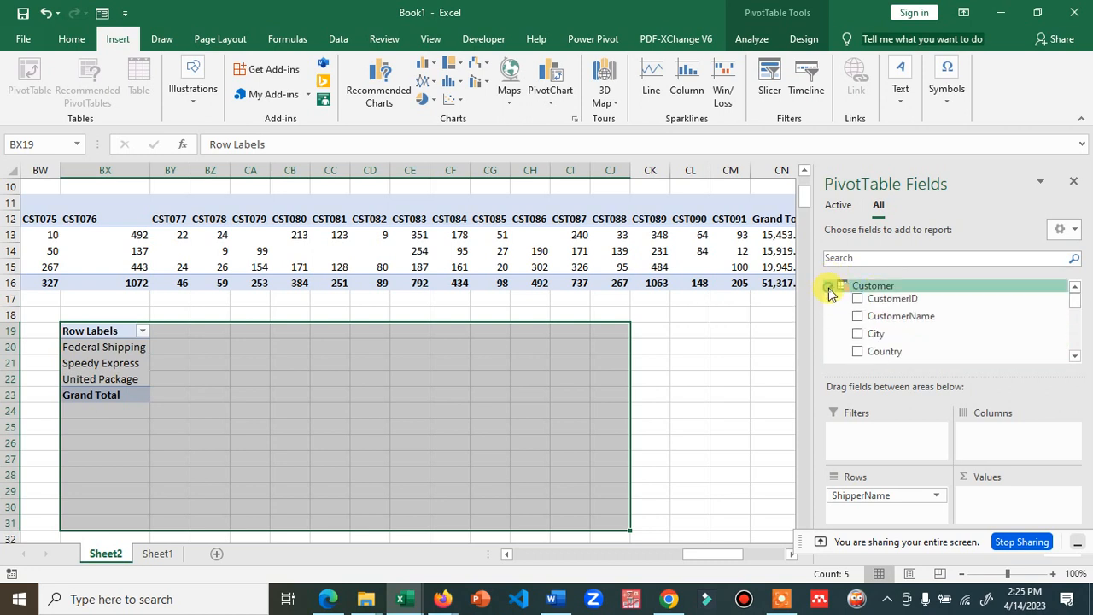
left_click_drag(908, 315, 995, 434)
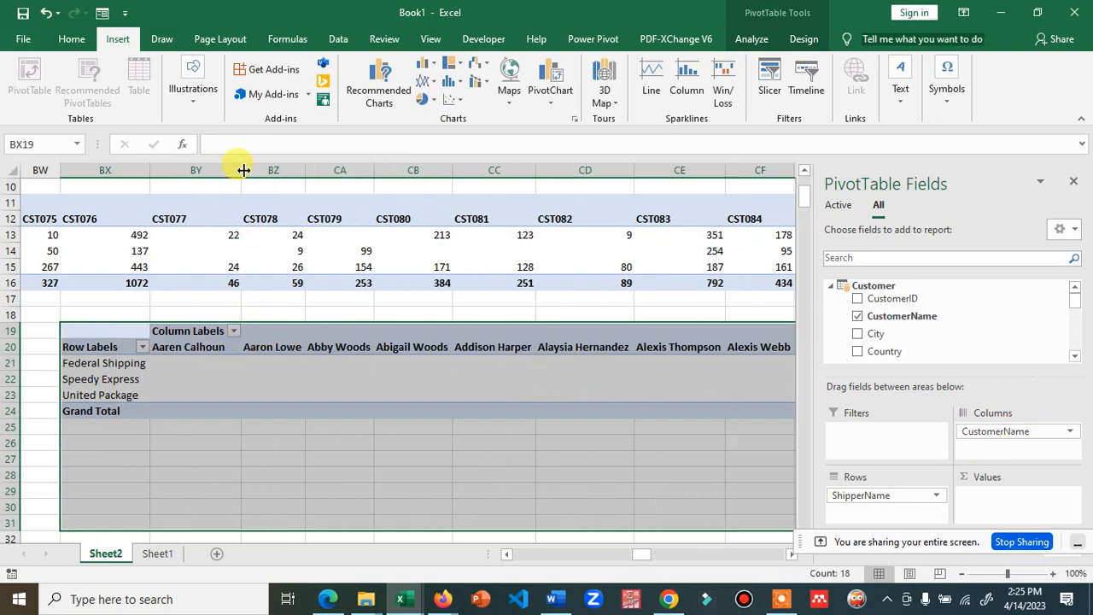
left_click_drag(244, 170, 271, 158)
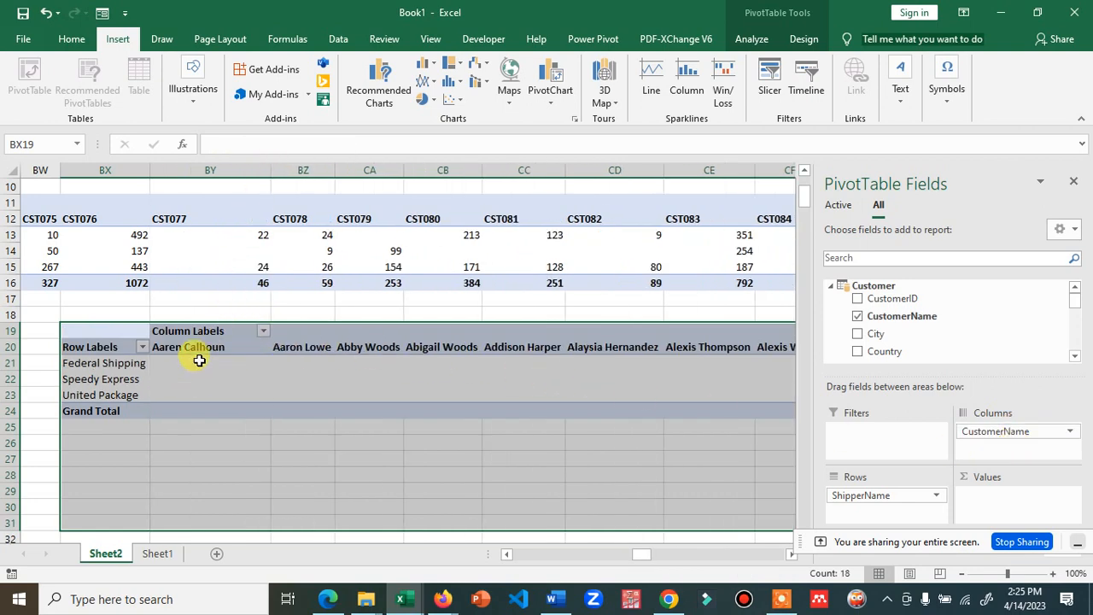
left_click_drag(149, 169, 174, 167)
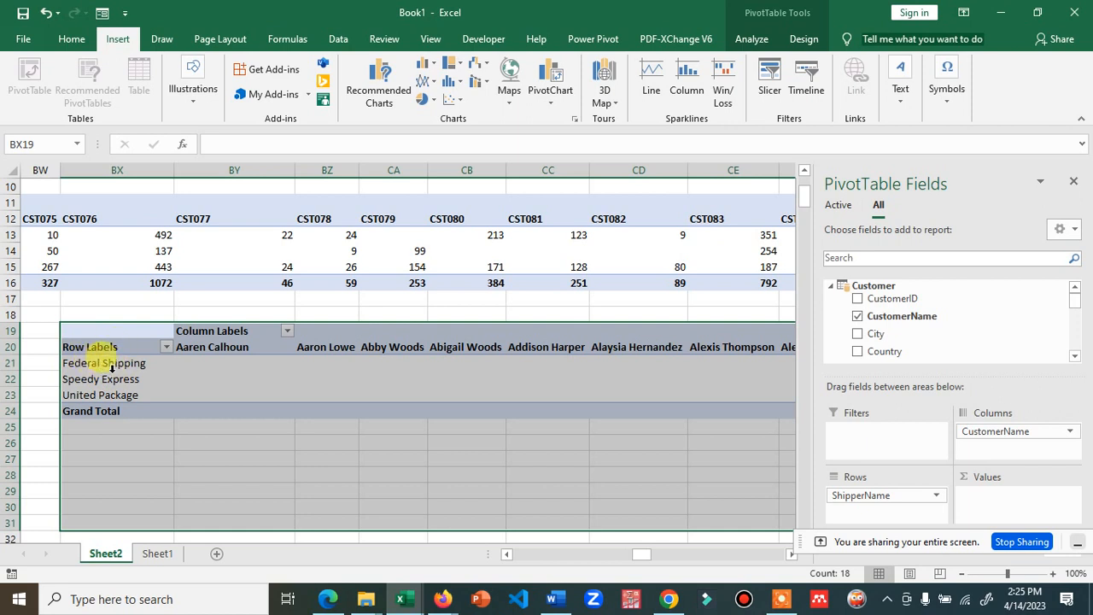
Add Quantity from the Order table to the PivotTable's values as a sum.
scroll(927, 342, "down", 1)
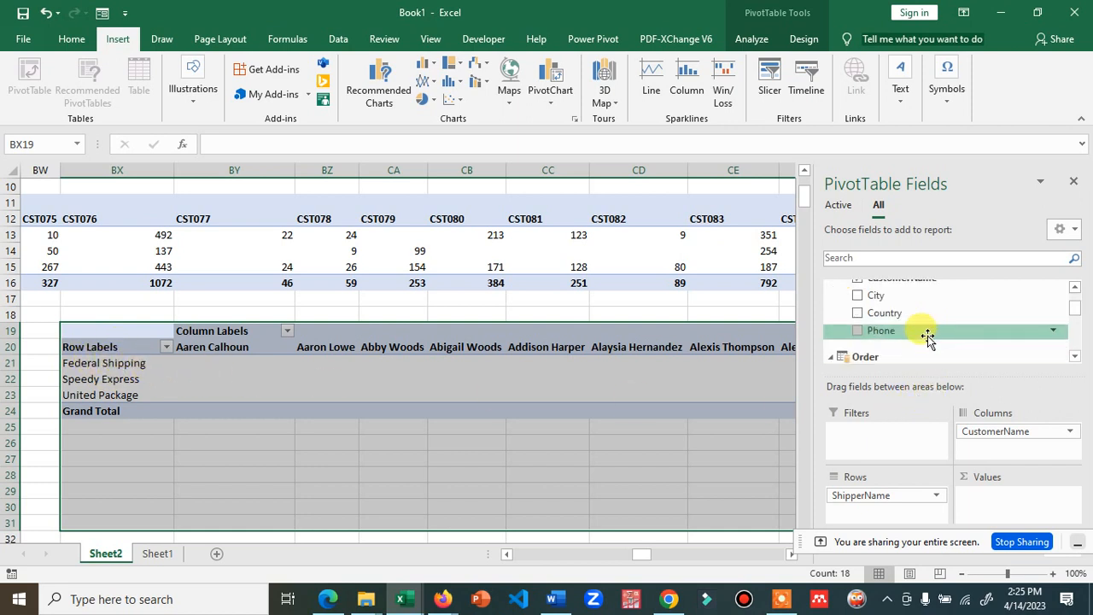
scroll(926, 337, "down", 2)
scroll(914, 350, "down", 3)
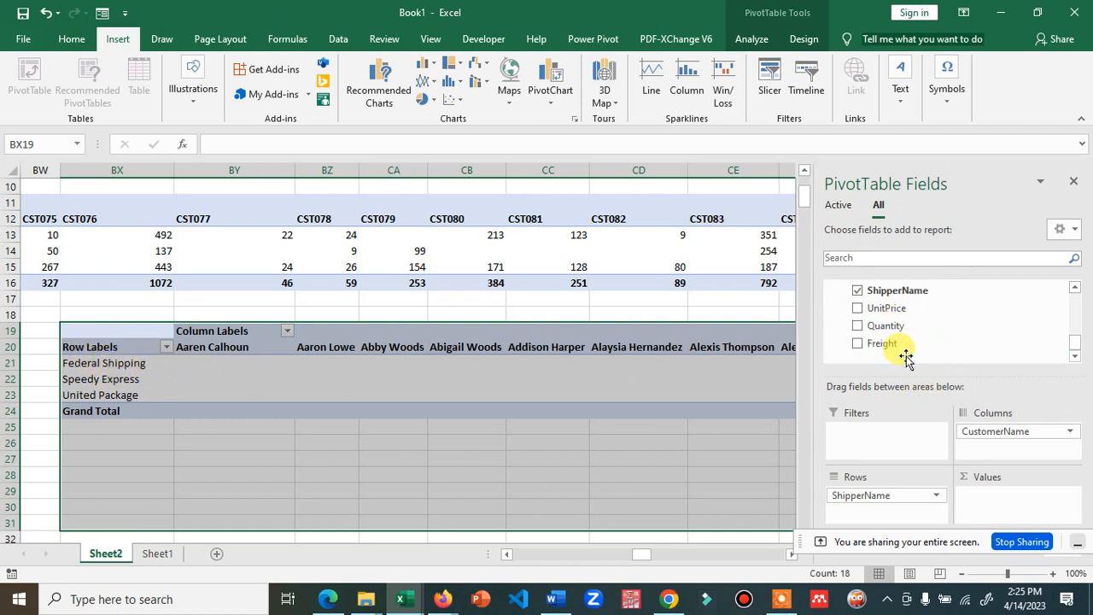
left_click_drag(888, 328, 986, 508)
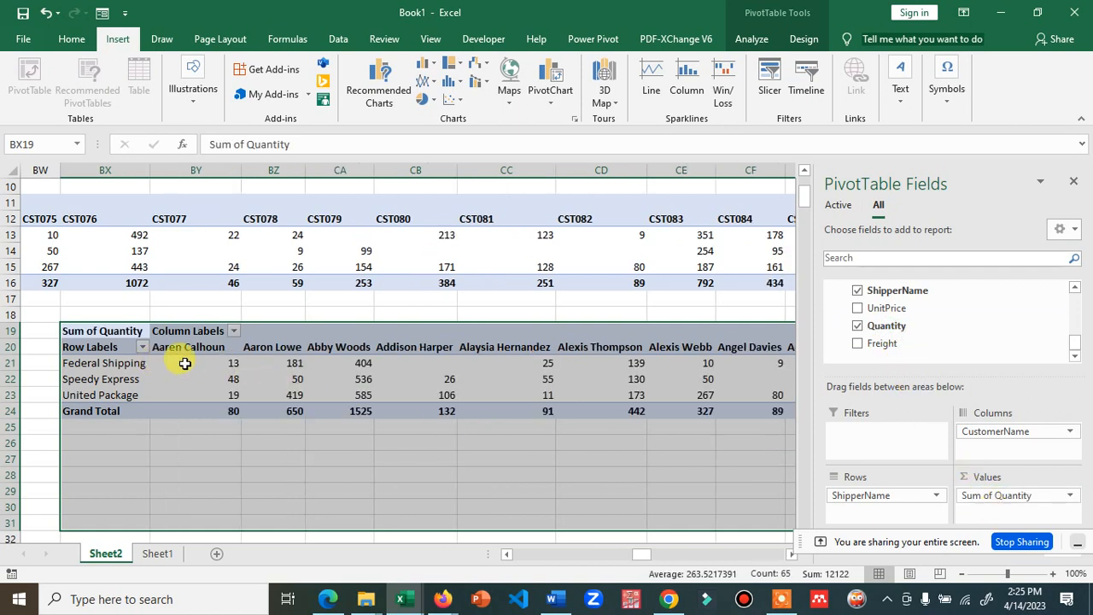
Examine the first customer's quantities for each of the three shippers and the column's grand total.
left_click(227, 366)
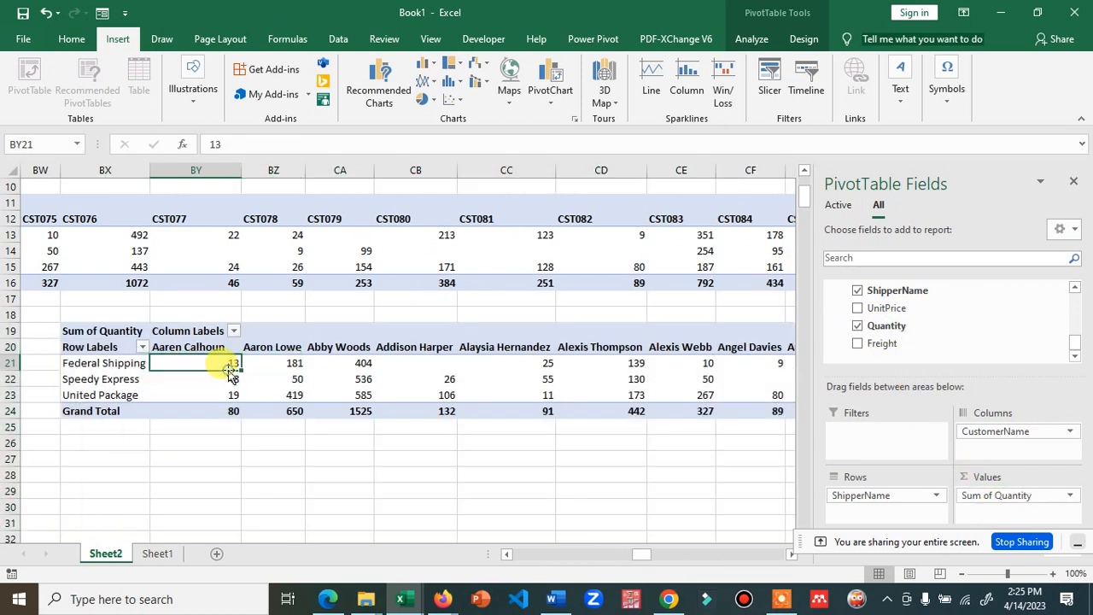
mouse_move(218, 382)
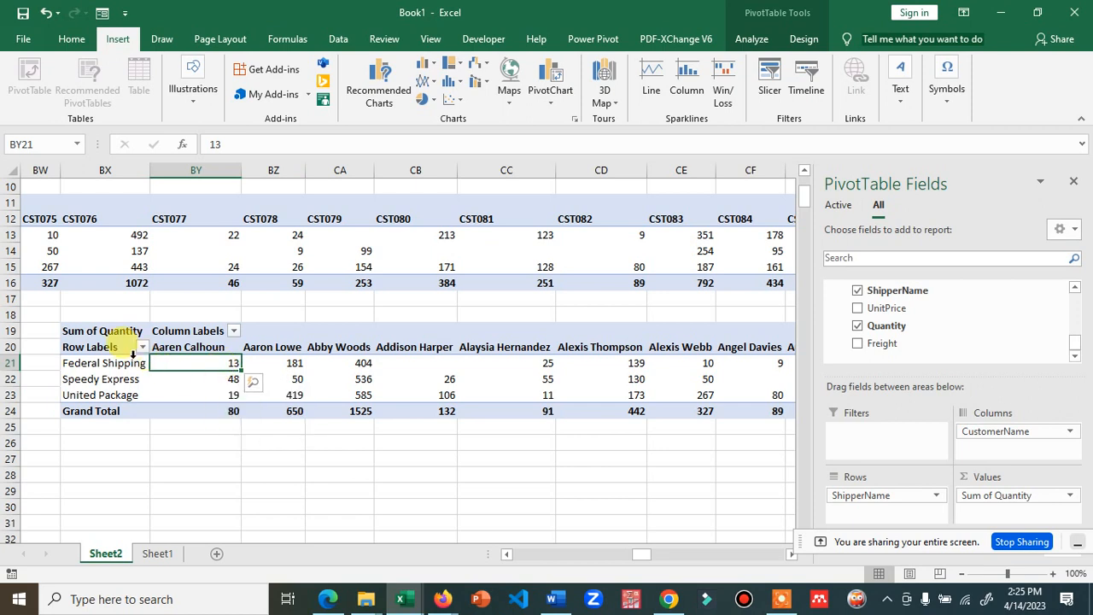
left_click(214, 381)
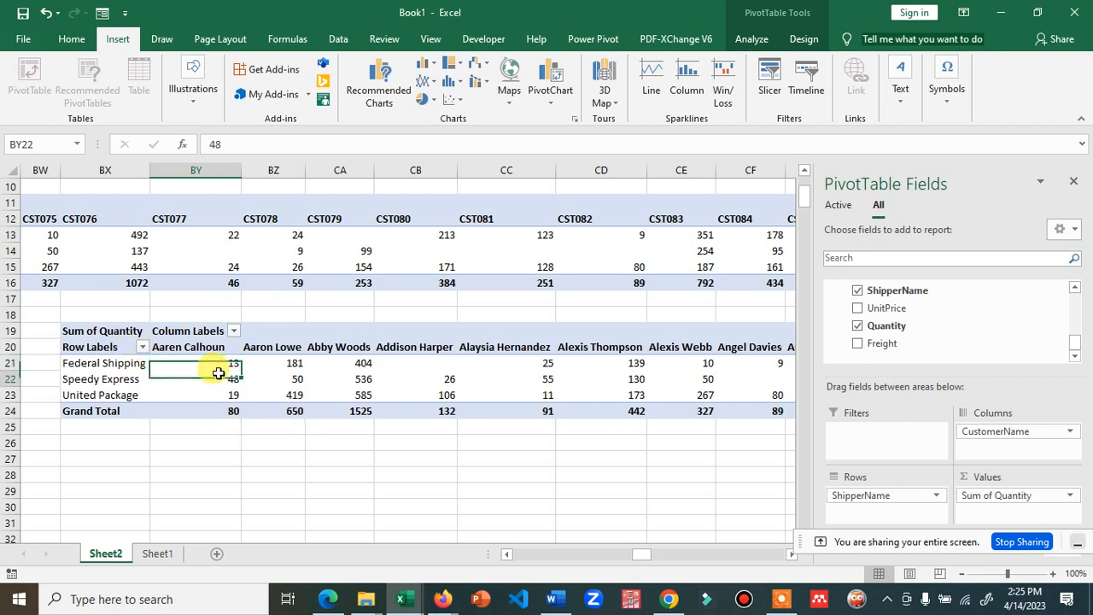
left_click(211, 397)
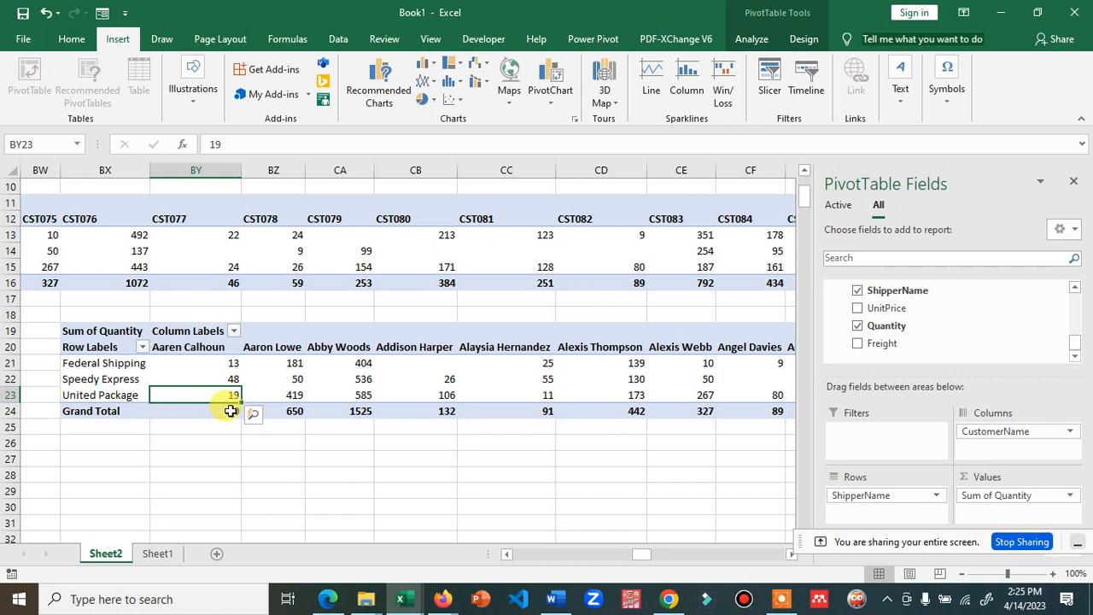
left_click(231, 411)
left_click_drag(218, 363, 226, 388)
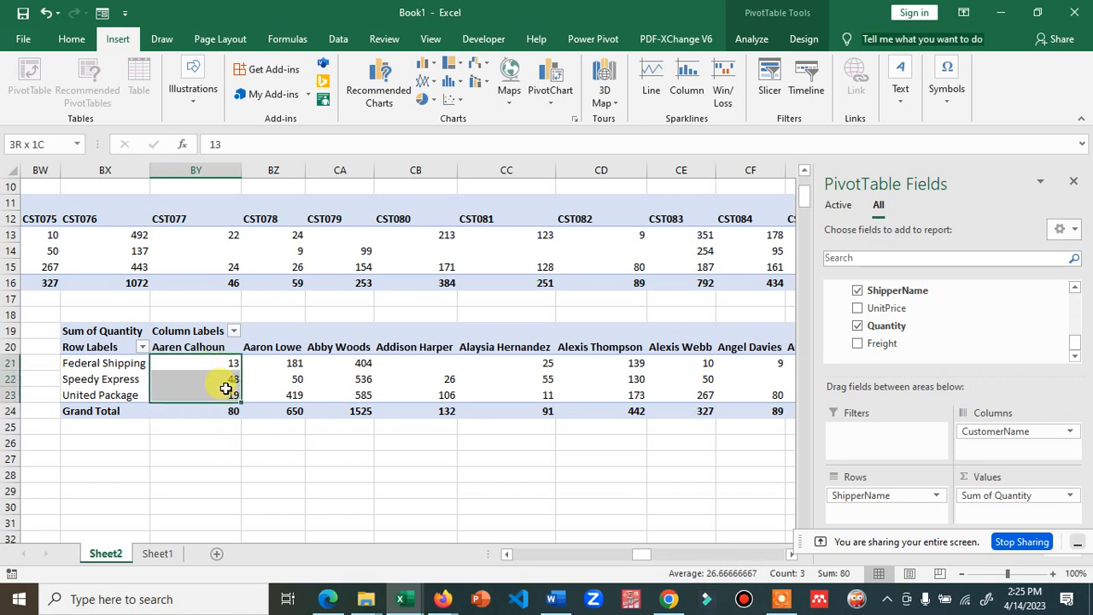
left_click(359, 456)
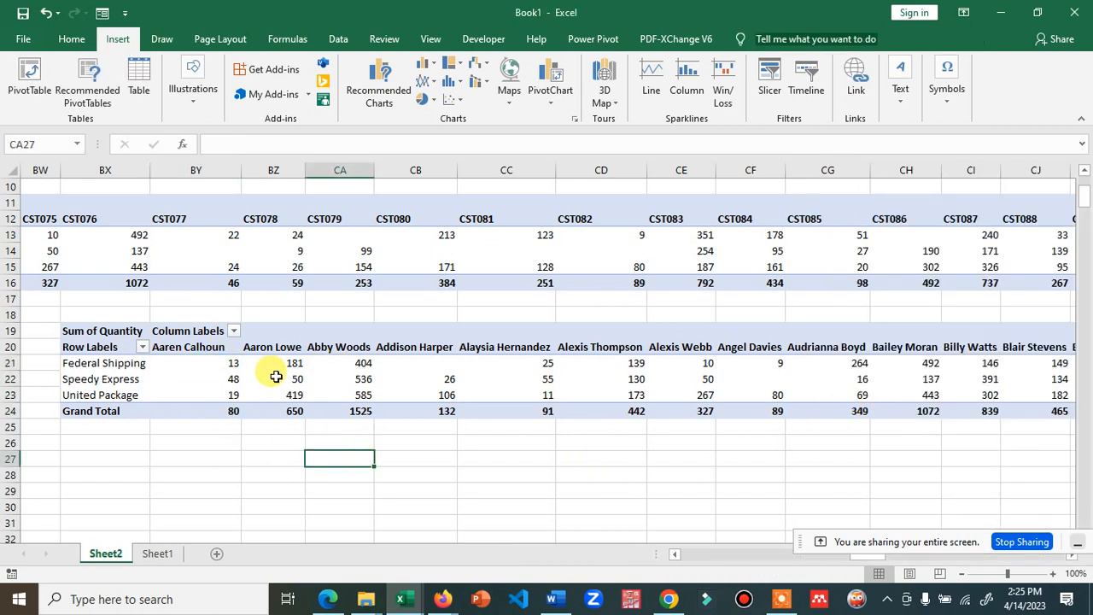
Move CustomerName from the PivotTable's columns to its rows, nested beneath ShipperName.
left_click(276, 377)
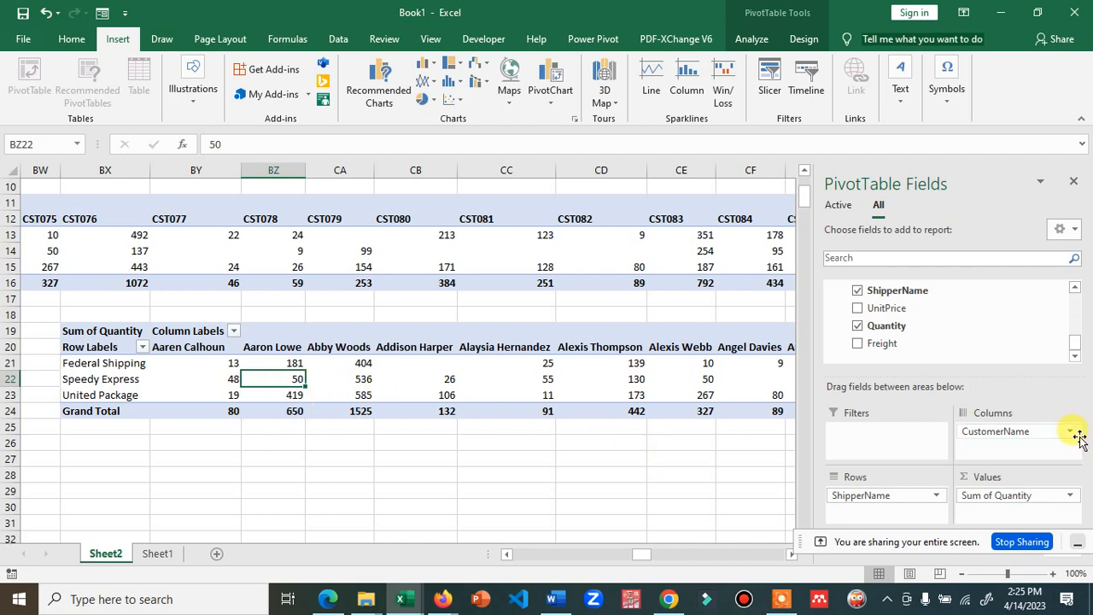
left_click_drag(995, 431, 875, 511)
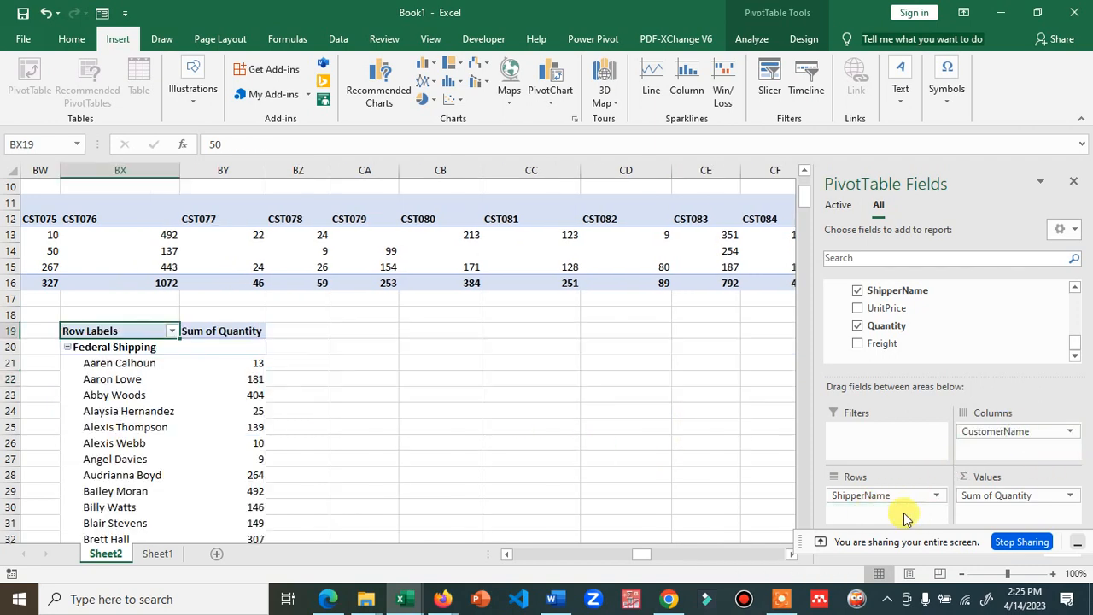
scroll(150, 369, "down", 4)
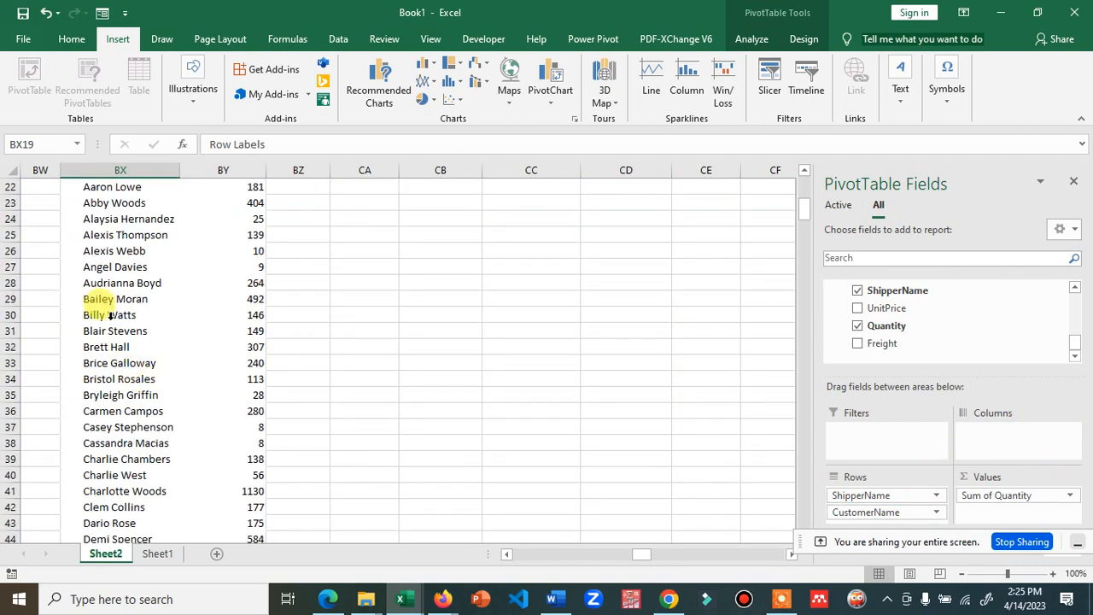
Collapse the Federal Shipping, Speedy Express and United Package groups in the PivotTable.
scroll(93, 317, "up", 2)
left_click(67, 251)
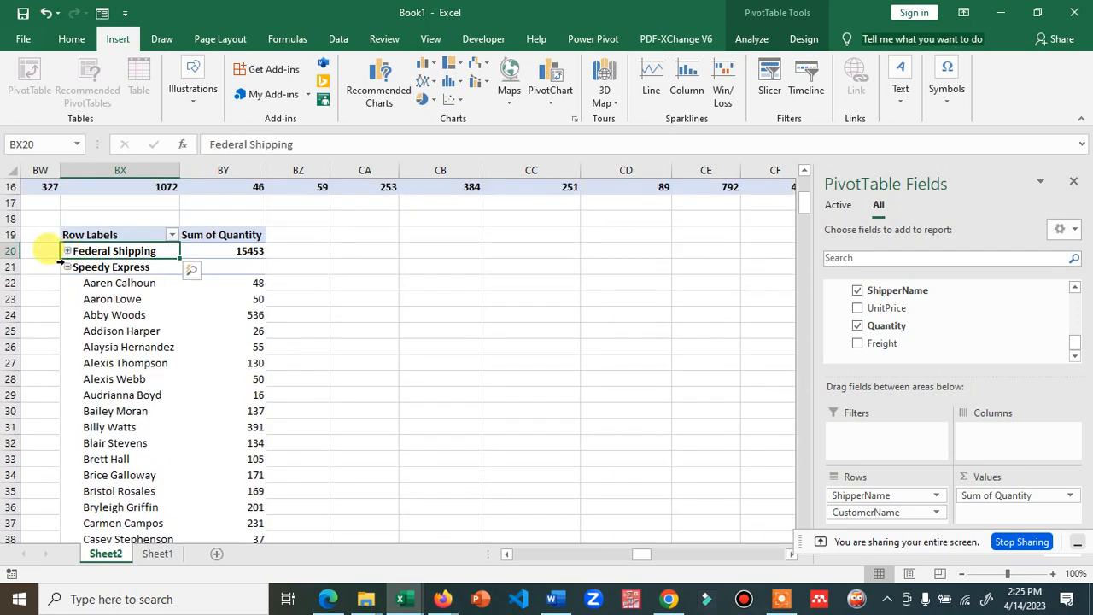
left_click(68, 266)
left_click(67, 283)
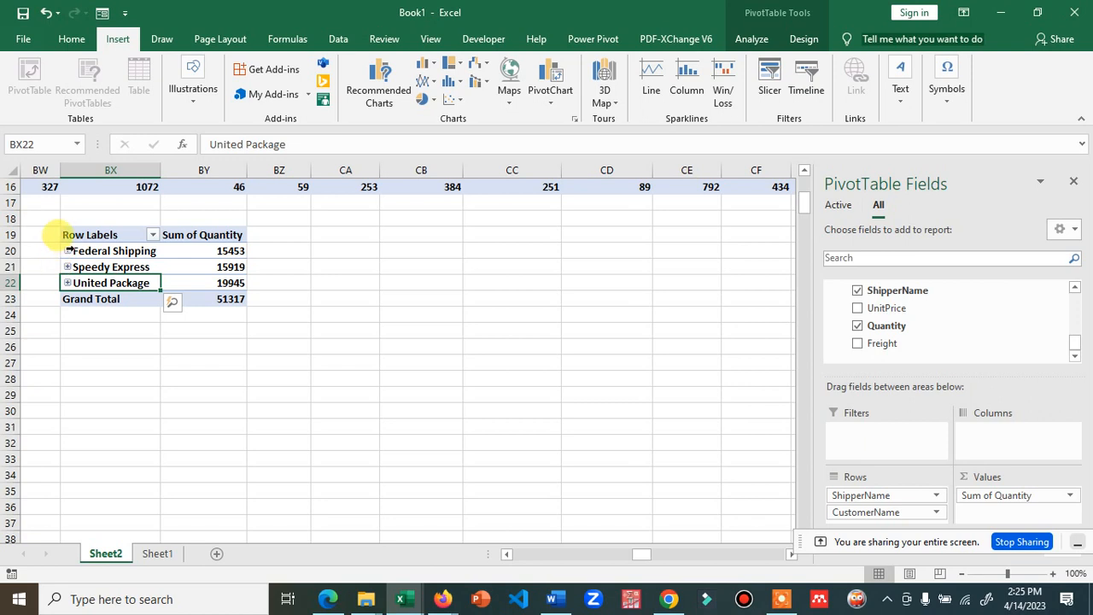
Expand the Federal Shipping group to view its customers' quantities, and leave the group collapsed again.
left_click(67, 251)
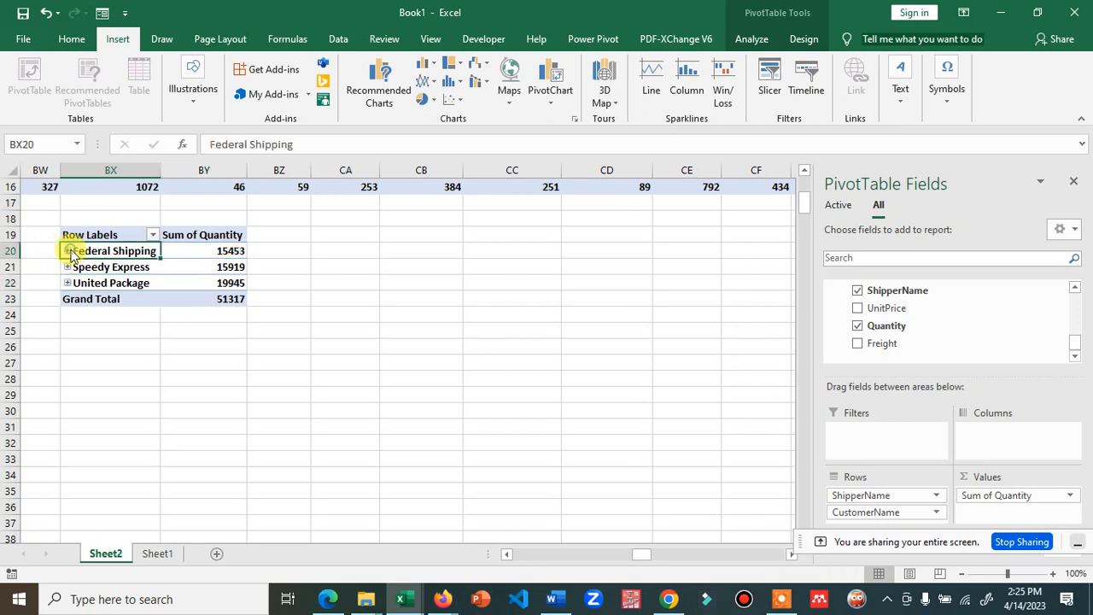
left_click(68, 251)
left_click(67, 251)
left_click(68, 251)
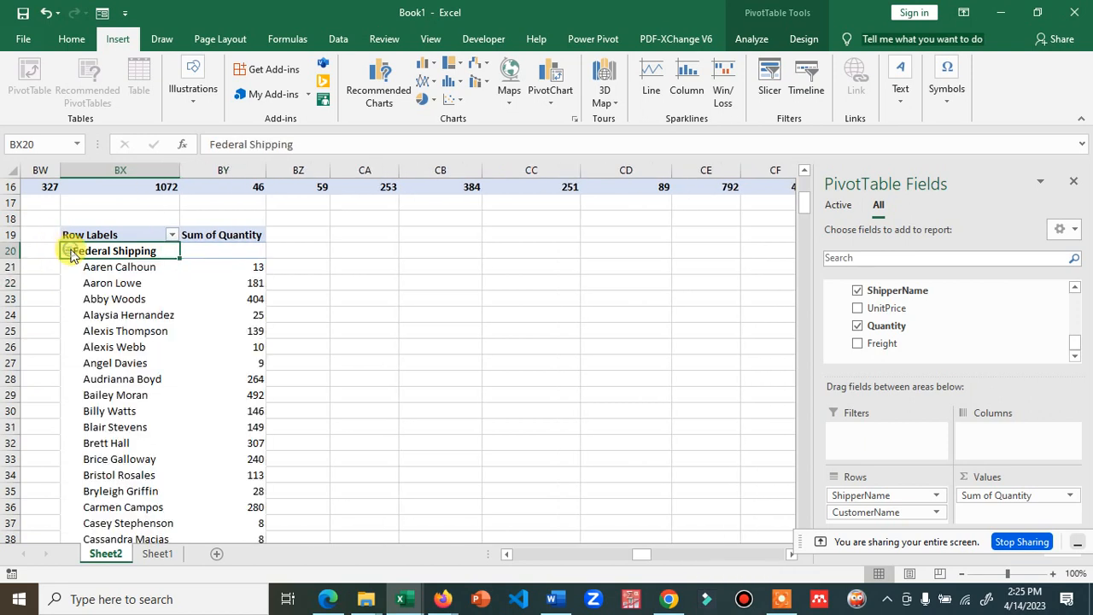
left_click(68, 251)
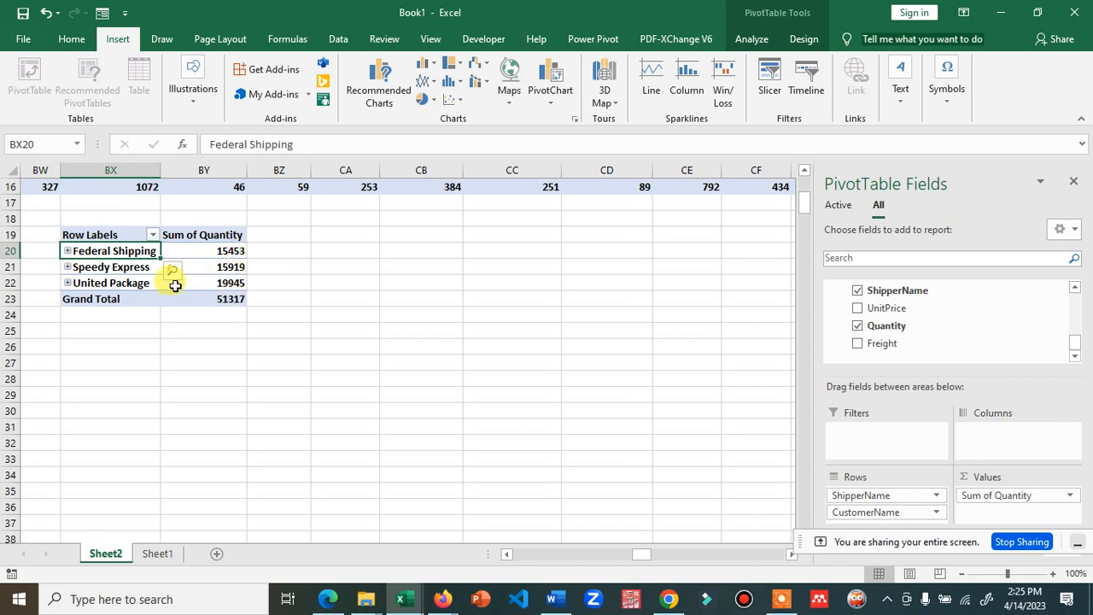
left_click(67, 251)
left_click(67, 251)
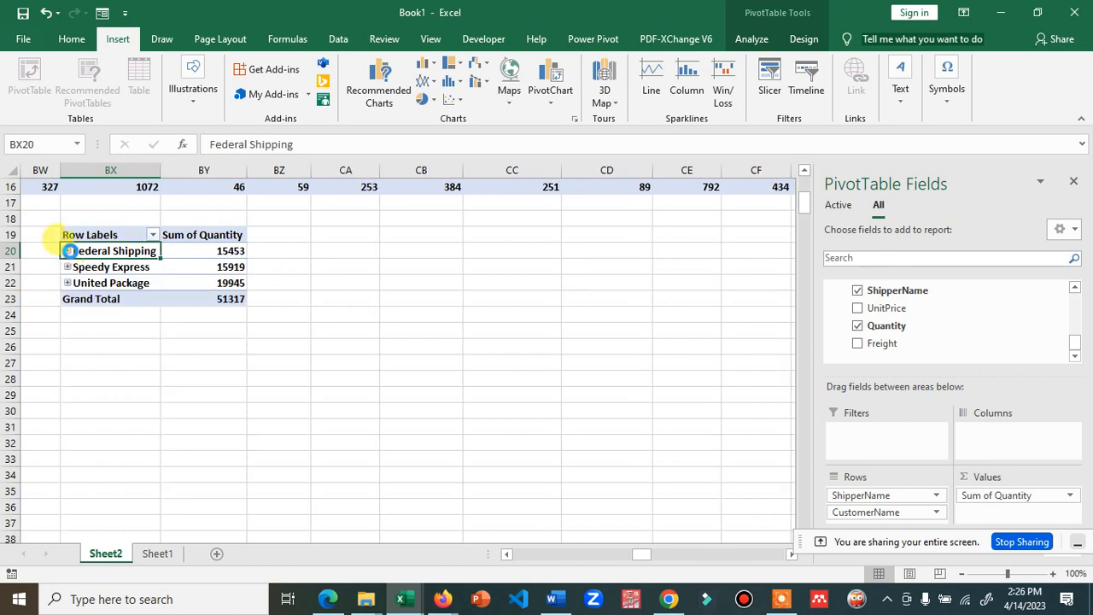
left_click(68, 251)
left_click(68, 251)
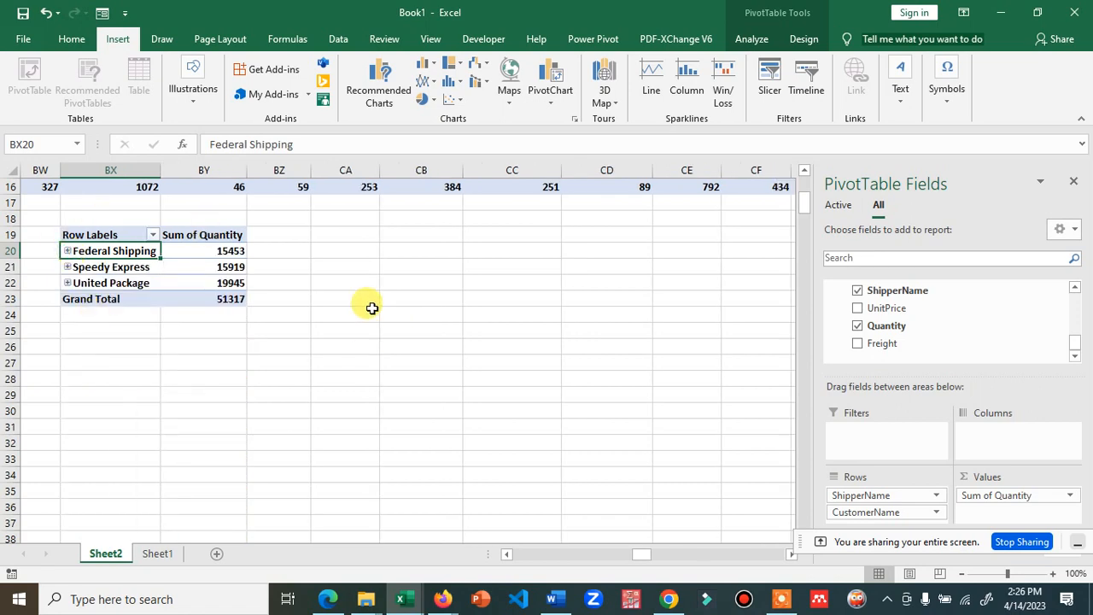
Switch back to the Power Pivot for Excel window showing the Order table.
mouse_move(402, 598)
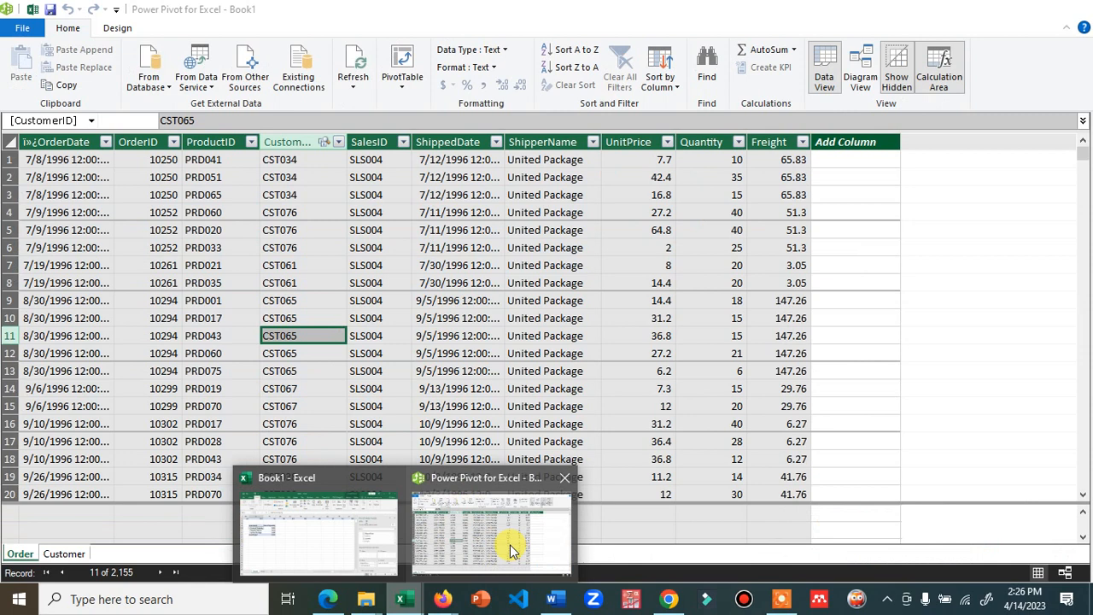
left_click(509, 544)
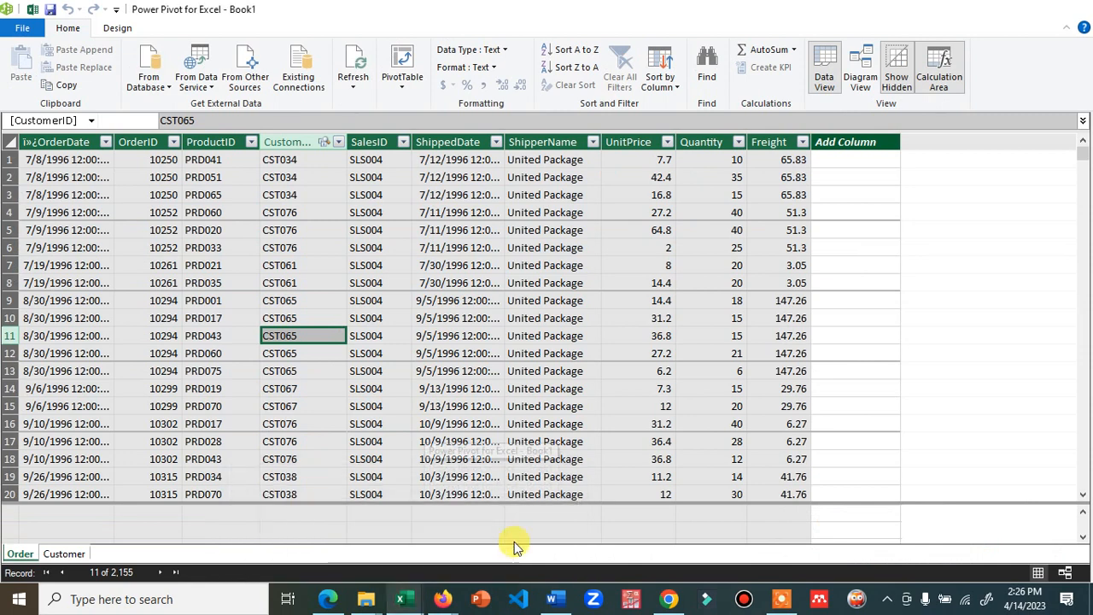
View the Customer table's data in Power Pivot, and return to the Order table.
left_click(65, 553)
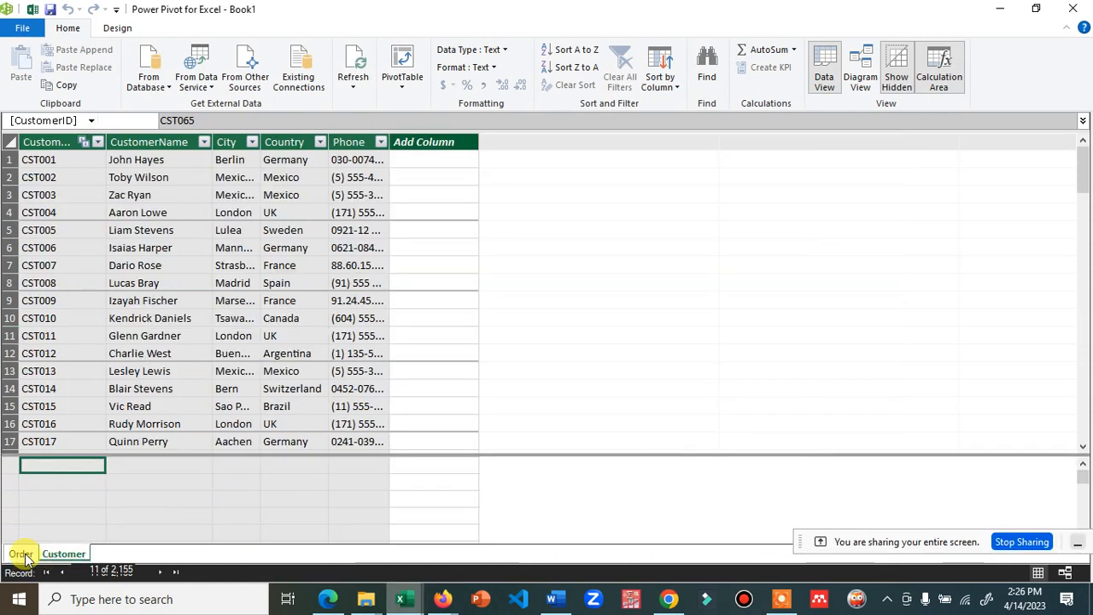
left_click(21, 555)
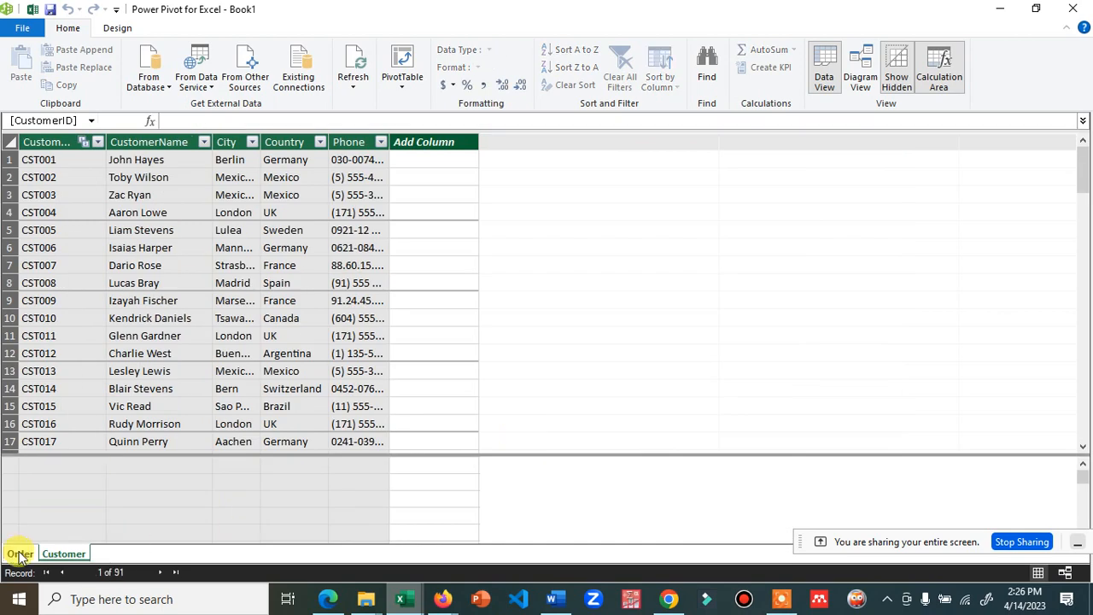
left_click(18, 555)
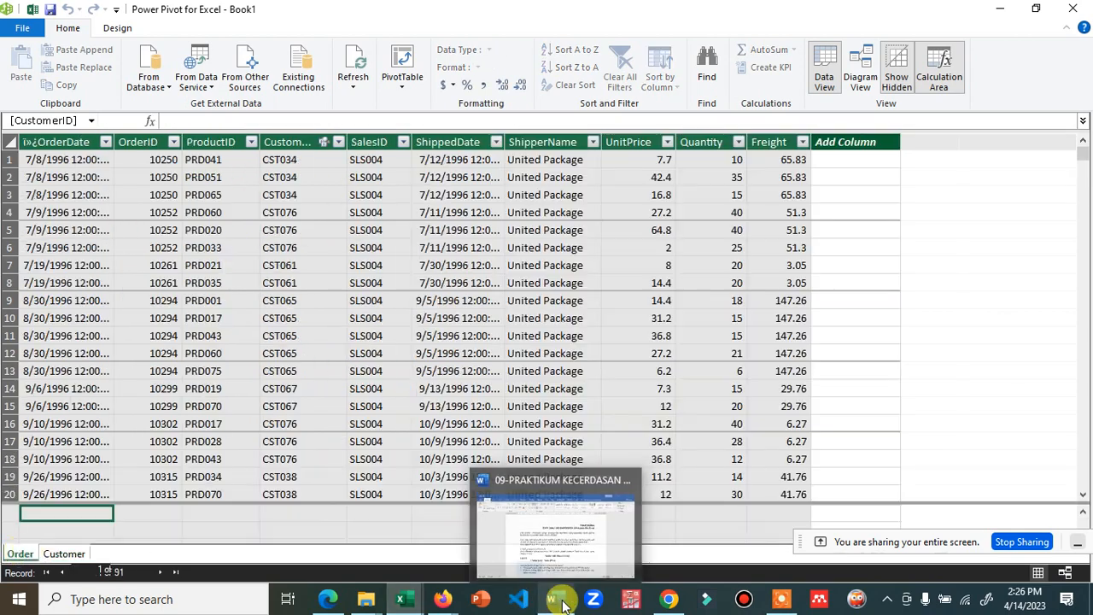
Switch to the practicum document in Word and review the instructions for inserting a PivotTable and arranging its rows and values.
left_click(560, 602)
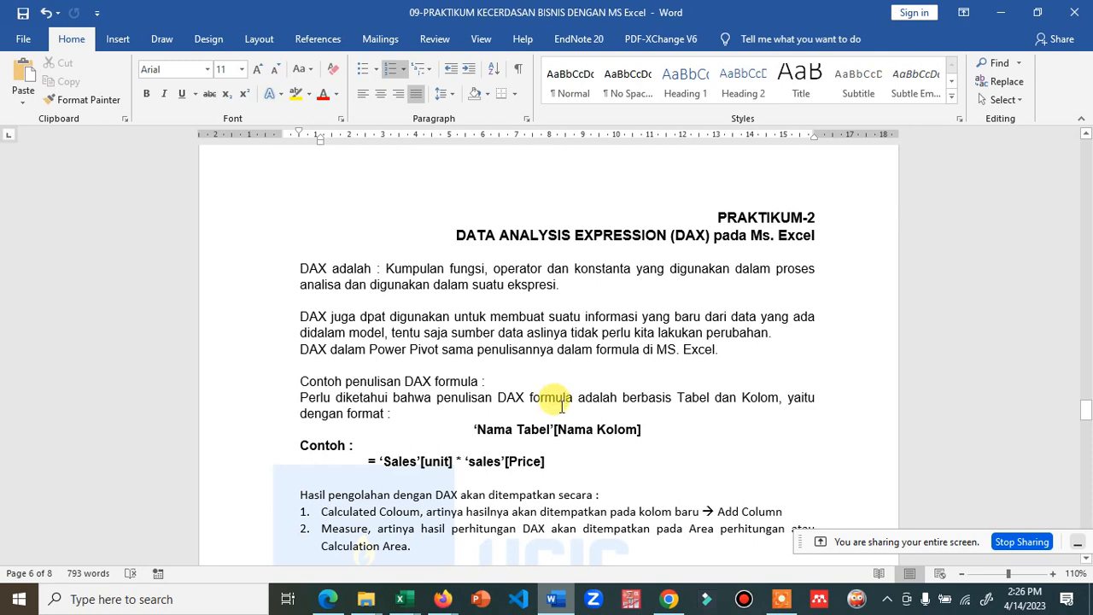
scroll(561, 407, "up", 20)
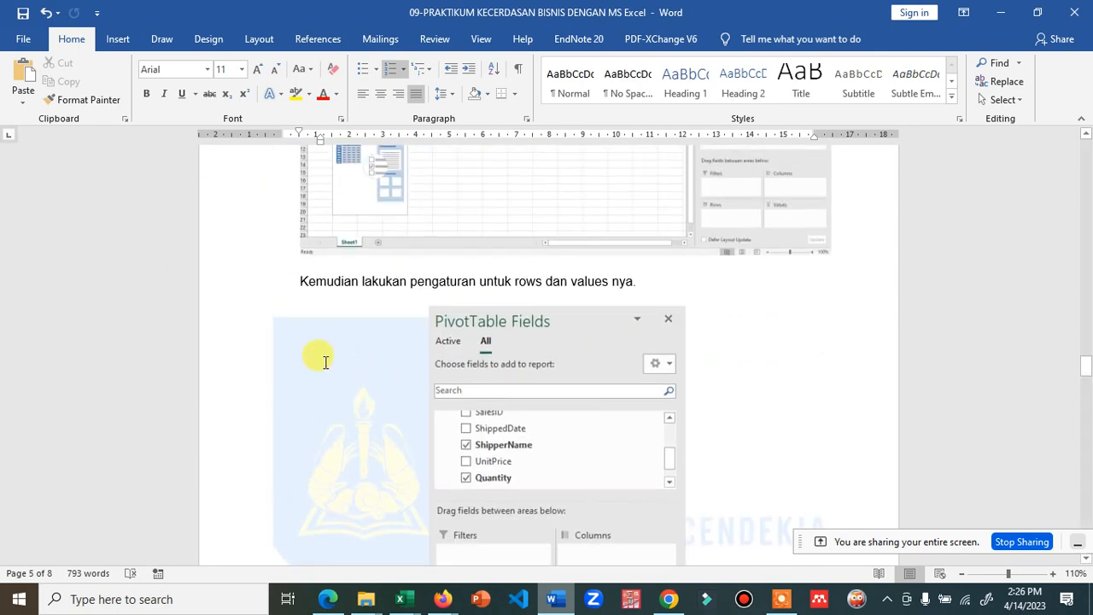
scroll(325, 362, "up", 10)
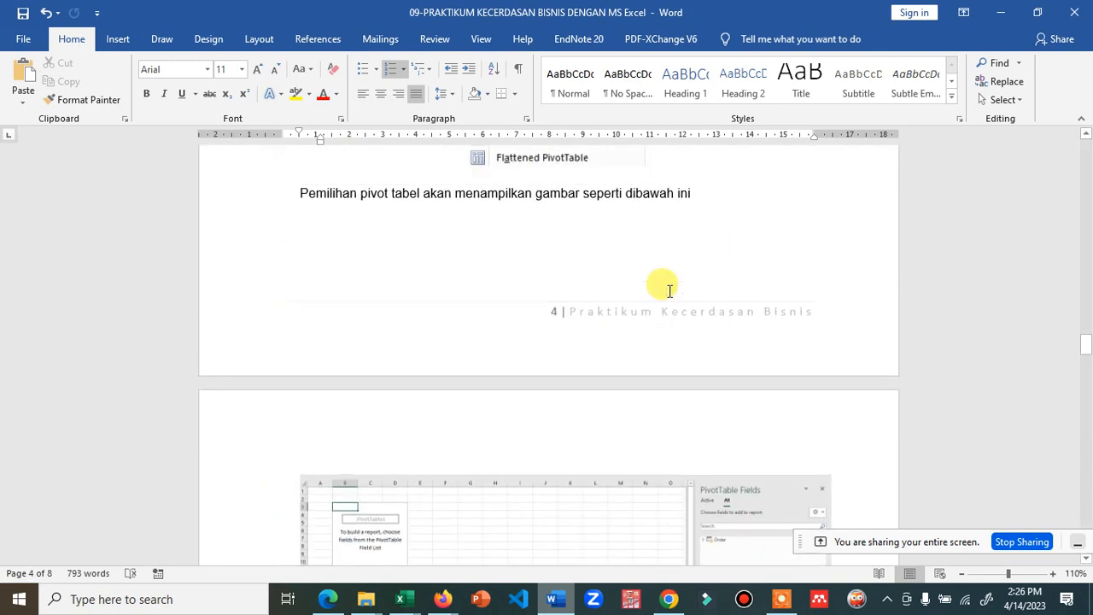
scroll(669, 290, "up", 10)
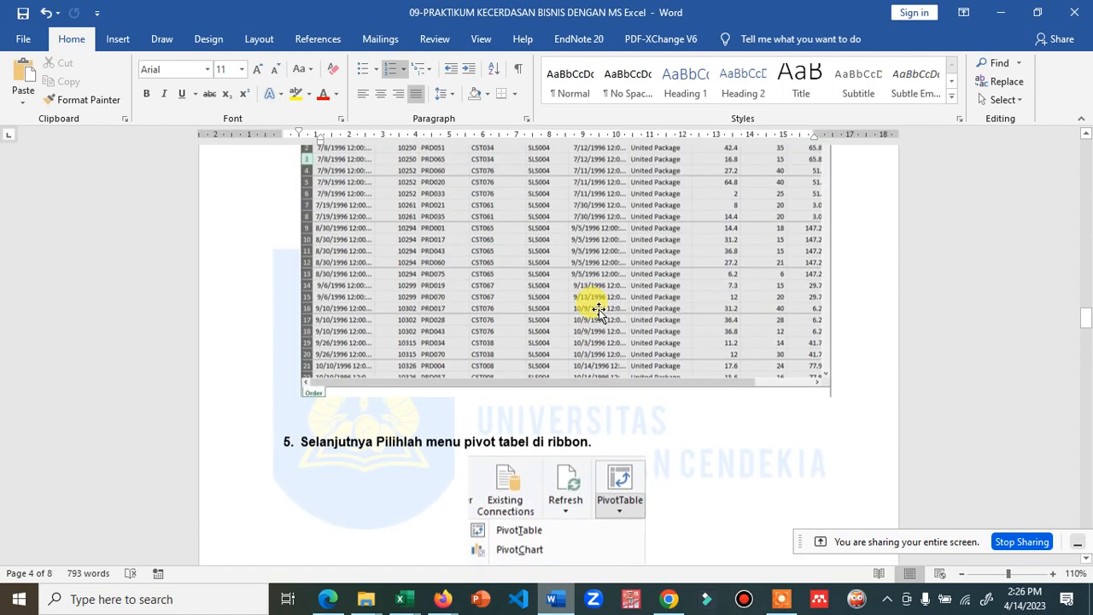
scroll(598, 311, "up", 2)
scroll(598, 311, "down", 12)
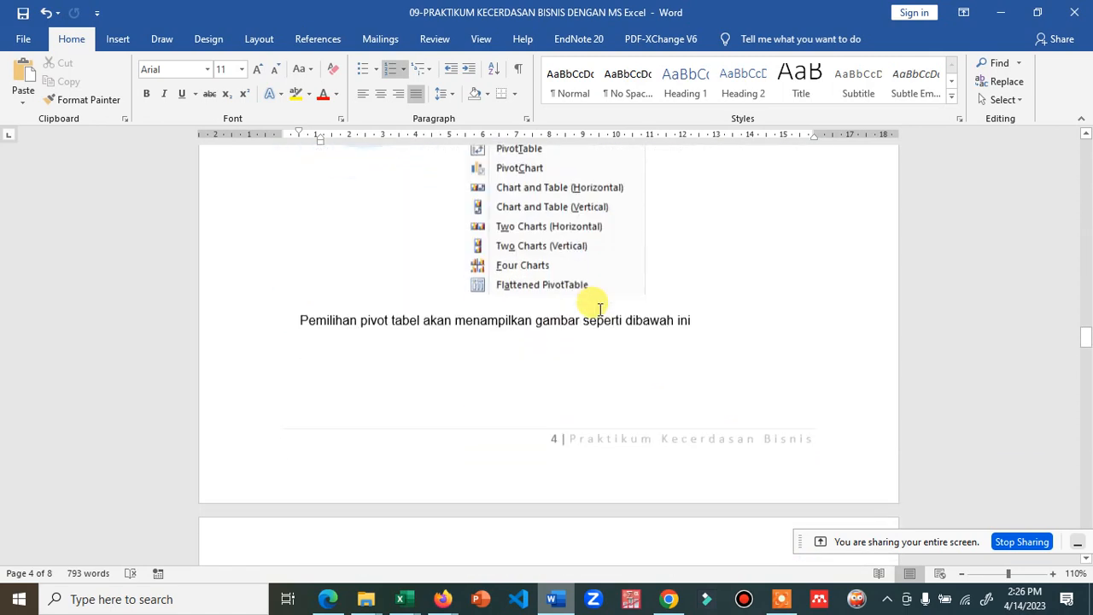
scroll(597, 312, "up", 10)
scroll(598, 312, "up", 1)
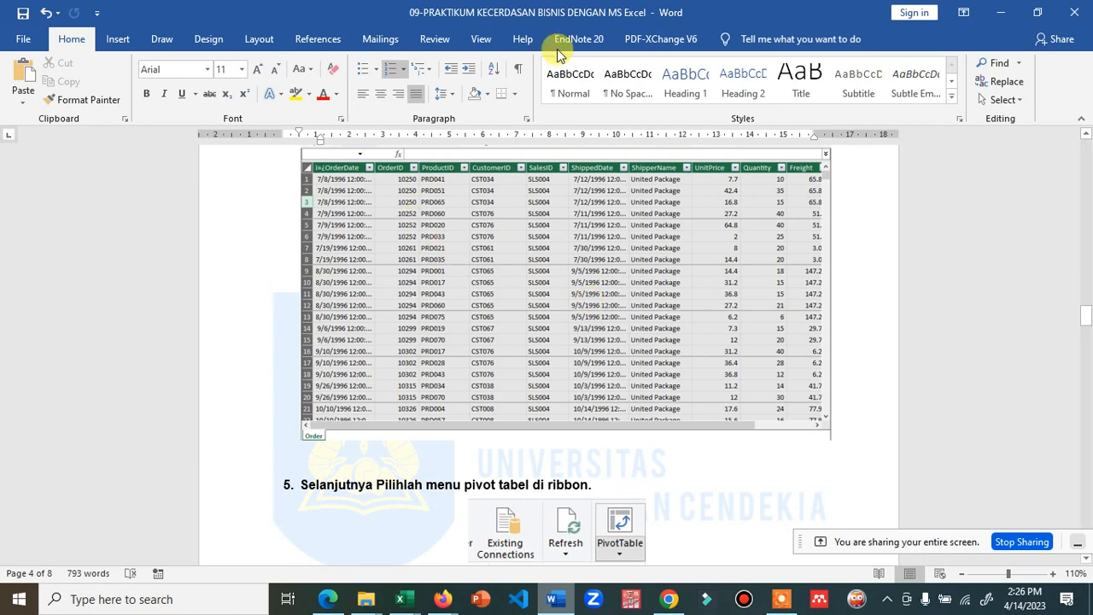
scroll(554, 297, "down", 3)
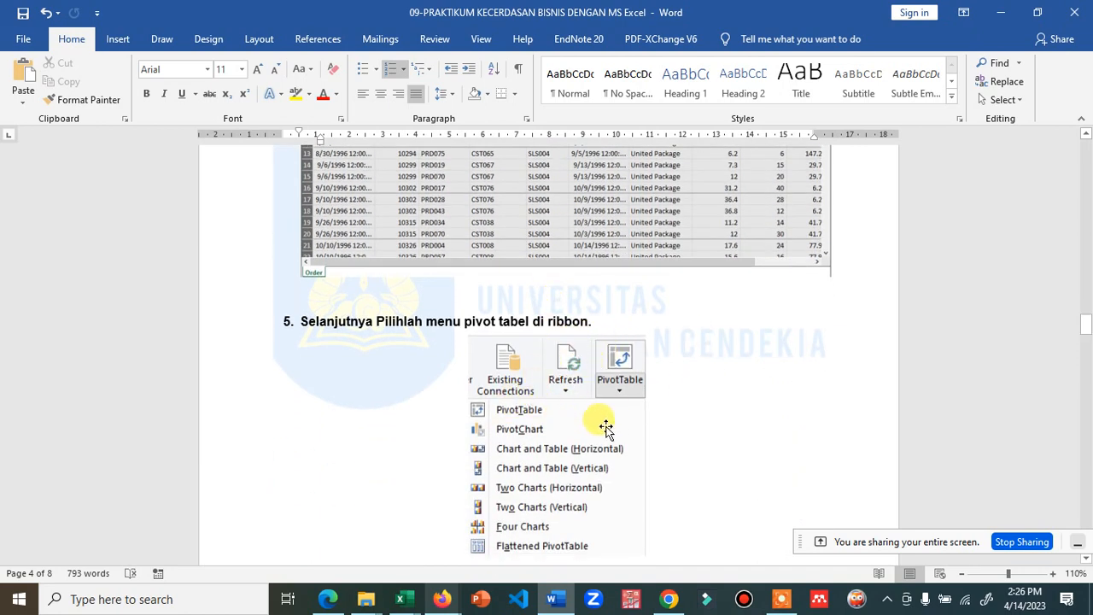
scroll(604, 427, "down", 10)
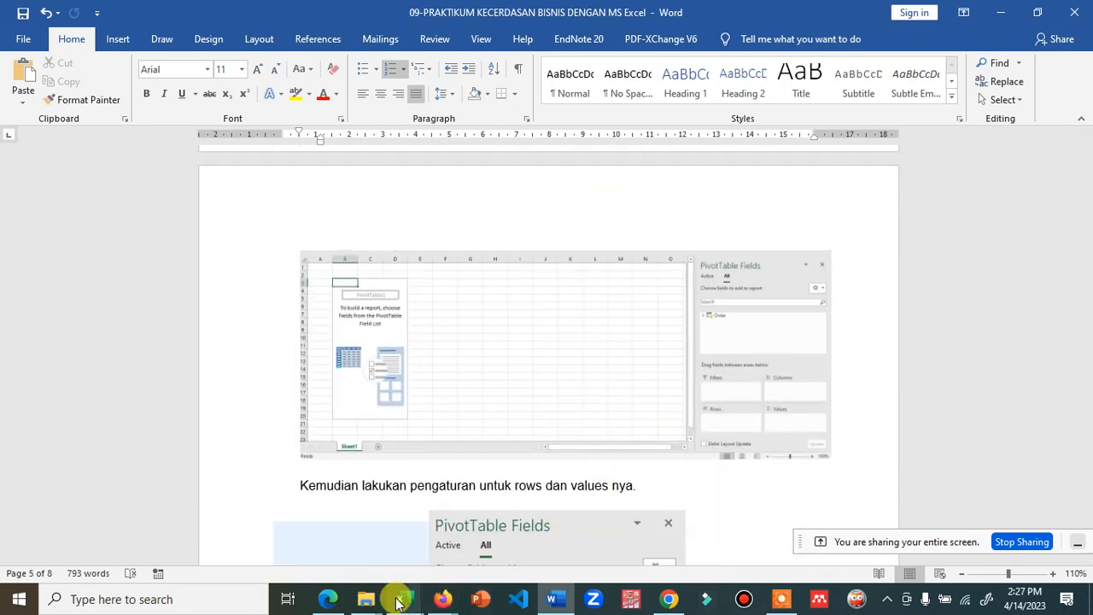
Switch back to Power Pivot for Excel and widen the City column of the Customer table to show full city names.
mouse_move(397, 602)
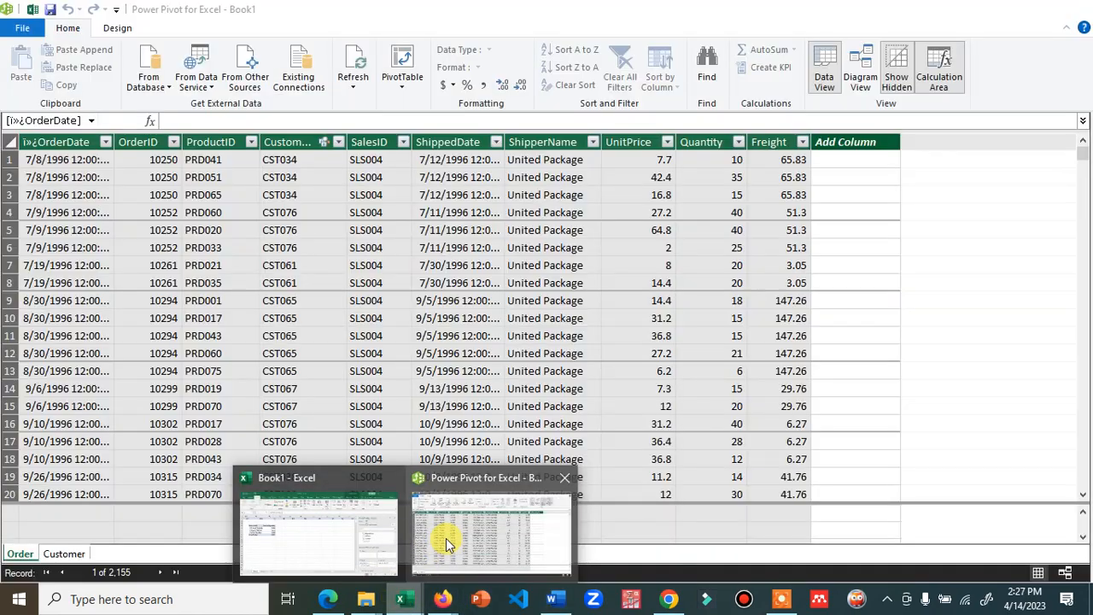
mouse_move(370, 540)
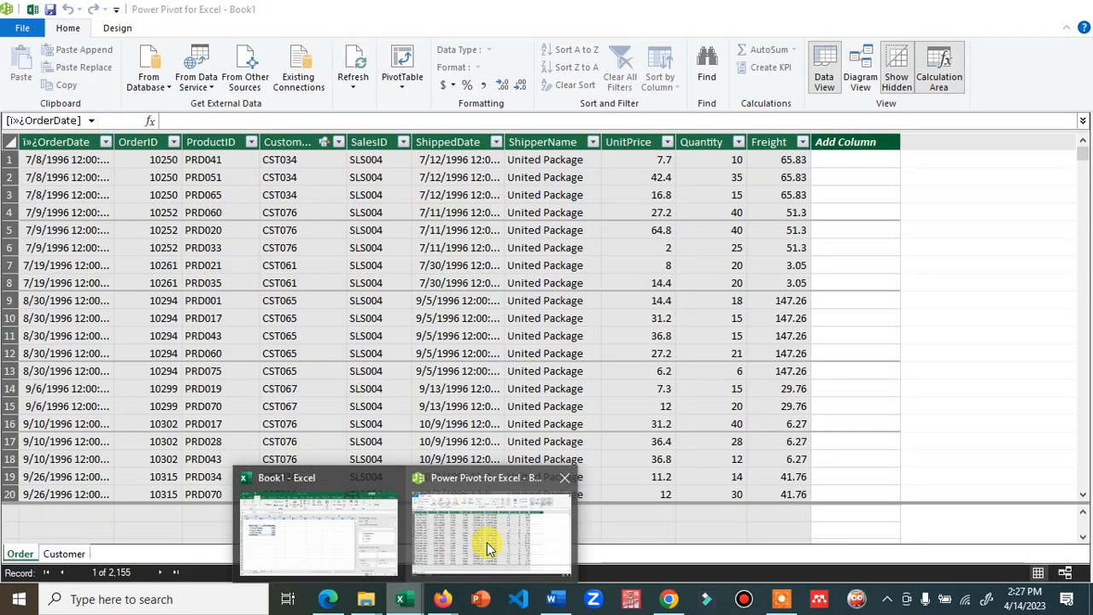
left_click(487, 542)
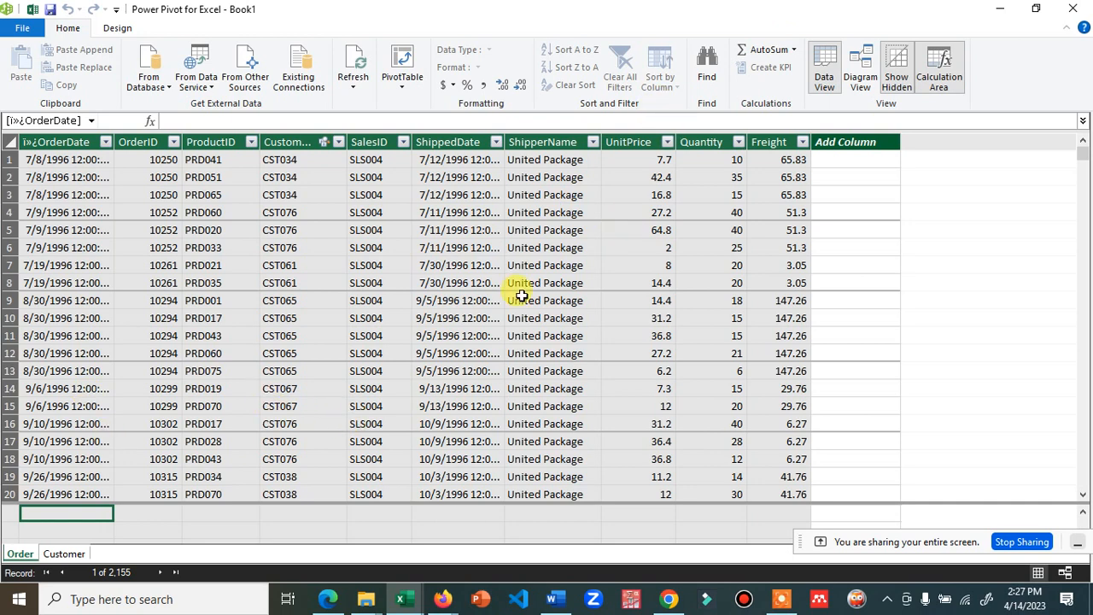
left_click(51, 554)
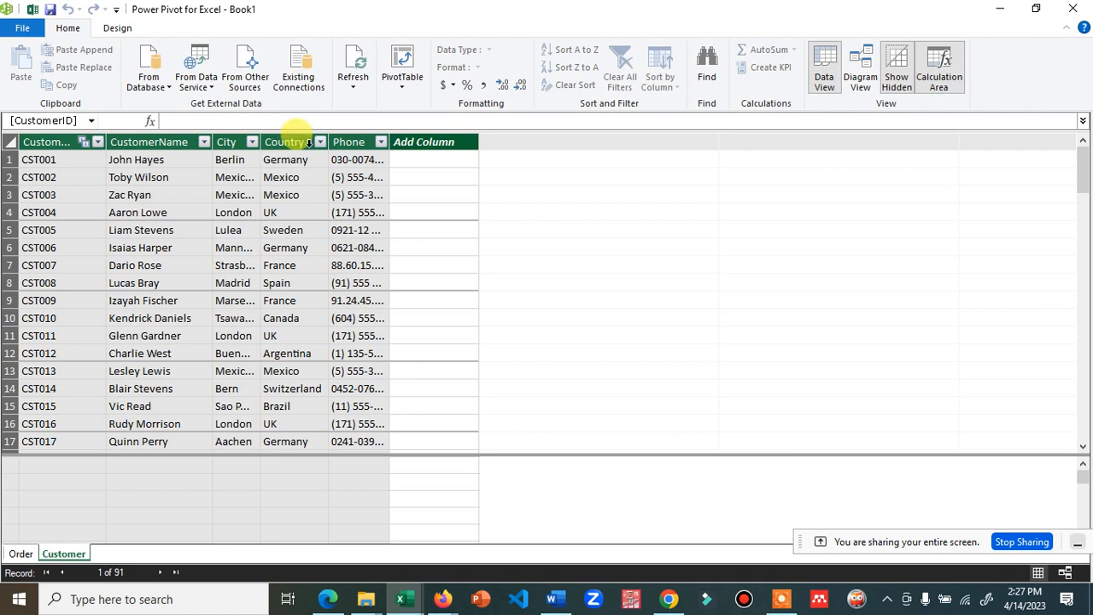
left_click_drag(257, 142, 299, 173)
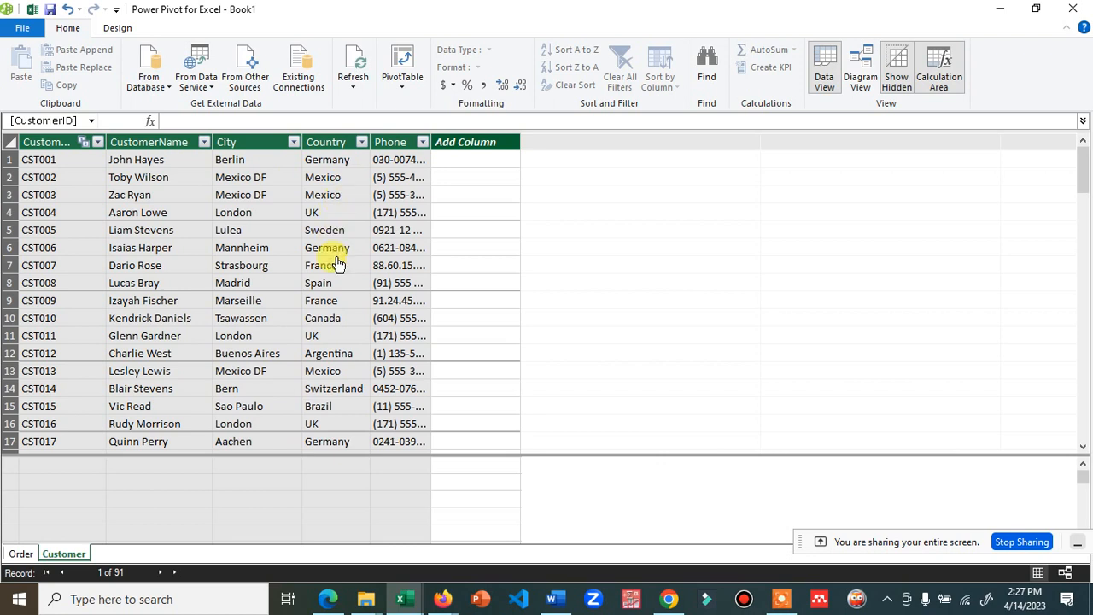
left_click(281, 286)
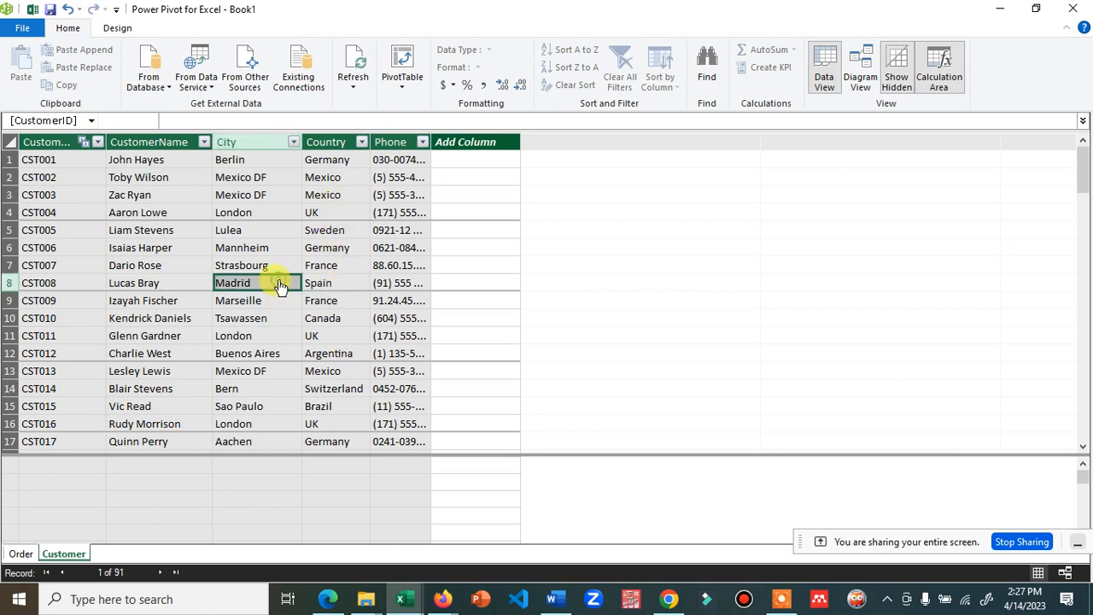
Insert a new PivotTable from the data model into the existing worksheet at Sheet2 range BZ25:CC36.
left_click(402, 86)
left_click(370, 105)
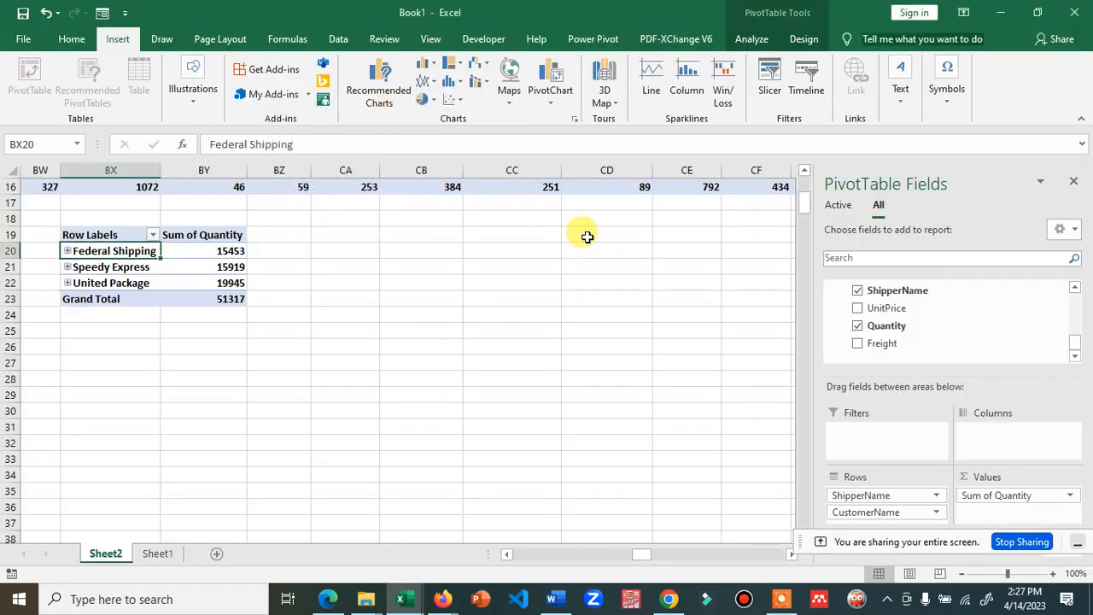
left_click(452, 297)
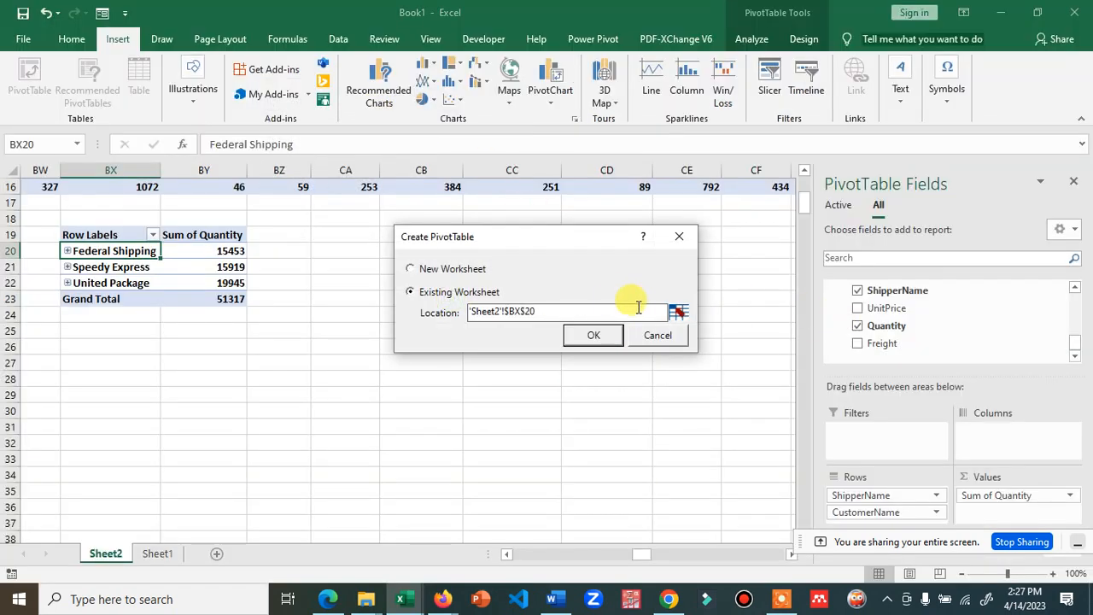
left_click(679, 315)
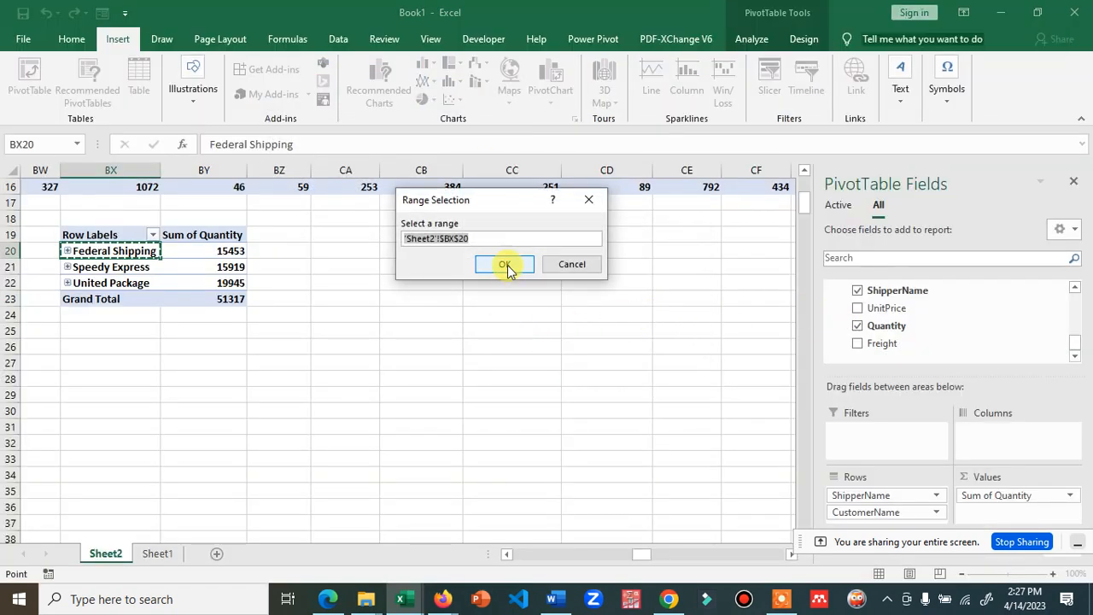
left_click_drag(288, 324, 495, 501)
left_click(507, 264)
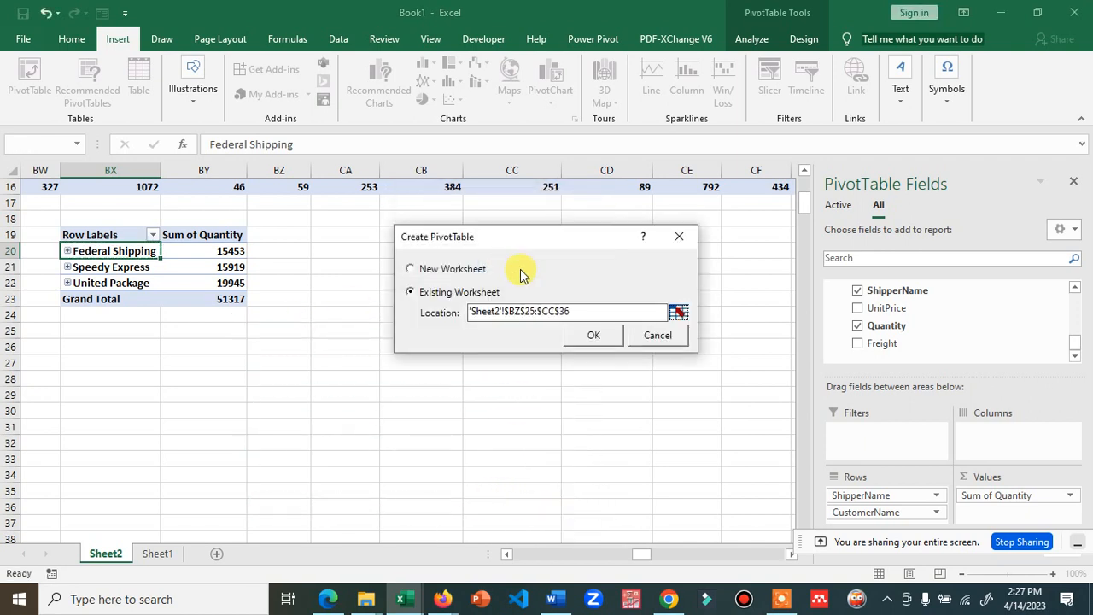
left_click(598, 336)
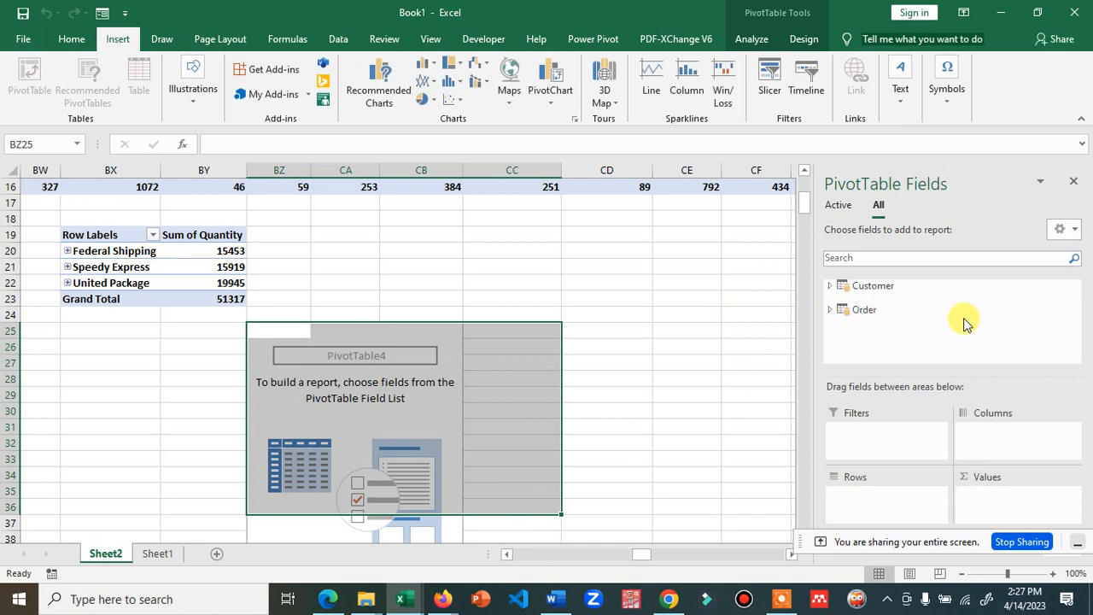
Add the Customer table's Country field to the new PivotTable's rows and look through the country list.
left_click(828, 285)
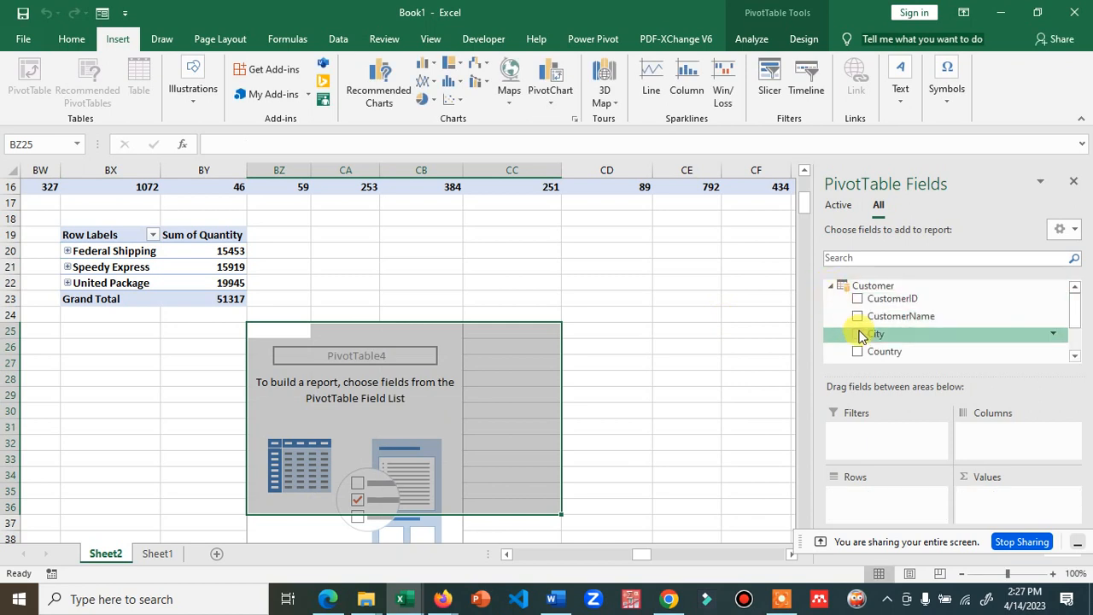
scroll(914, 316, "down", 1)
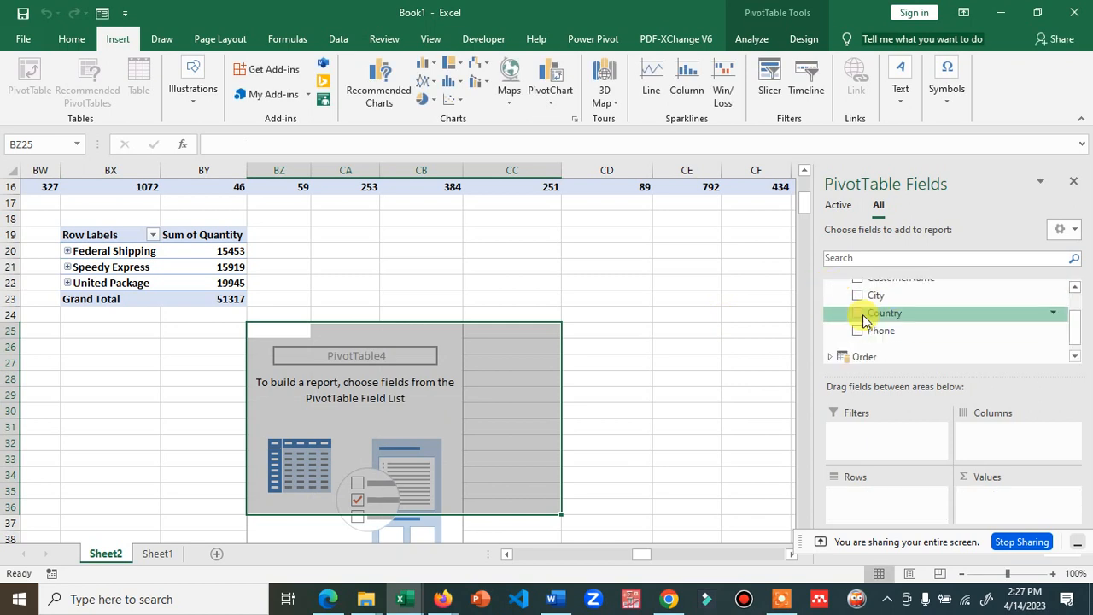
left_click(858, 314)
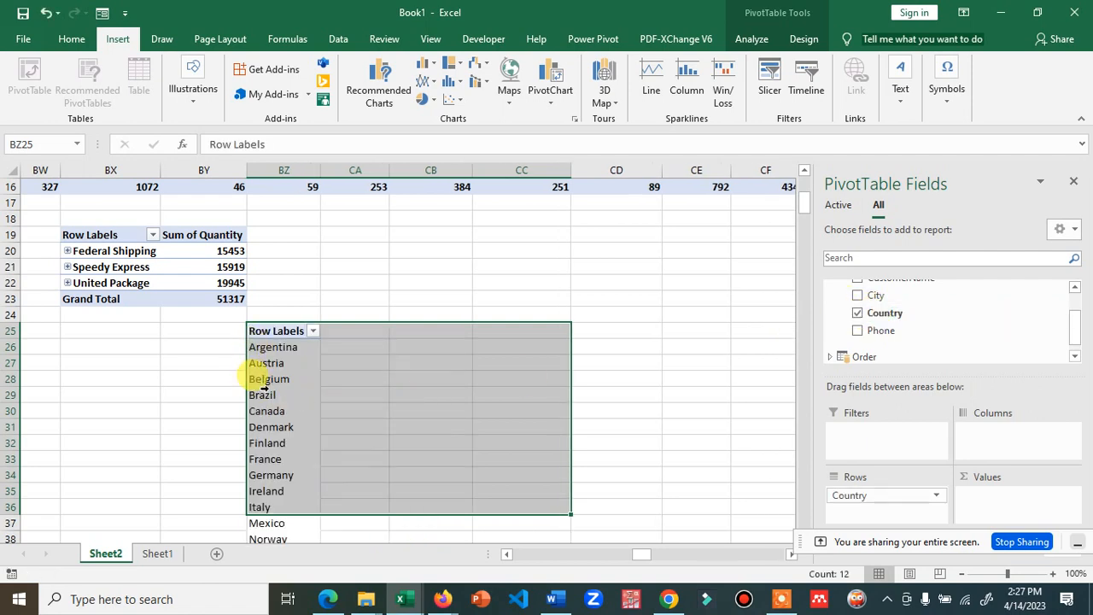
scroll(263, 384, "down", 3)
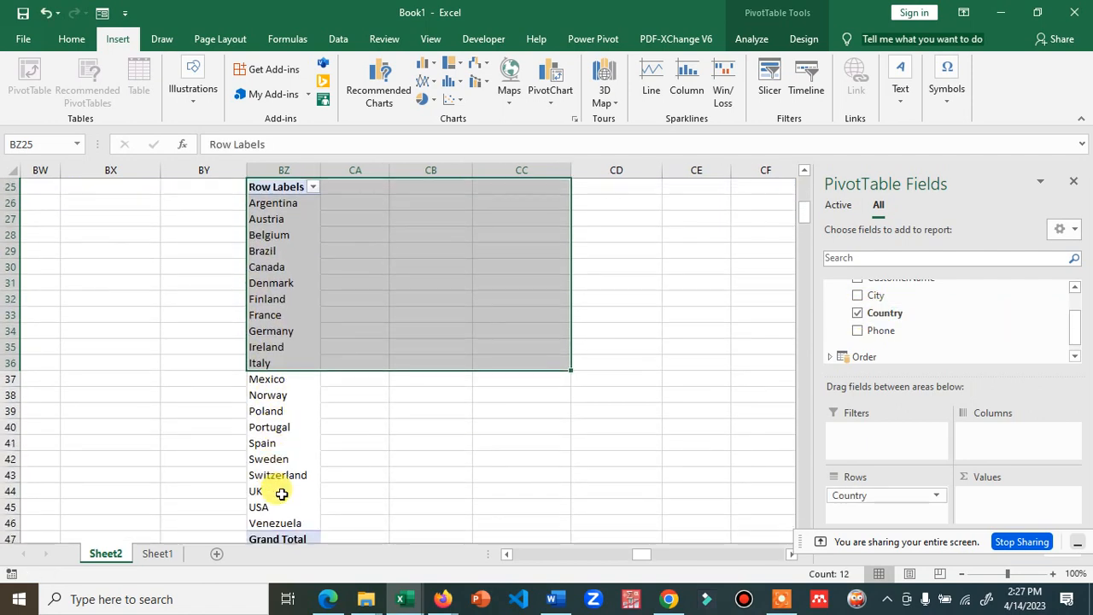
scroll(282, 488, "up", 2)
scroll(920, 339, "up", 1)
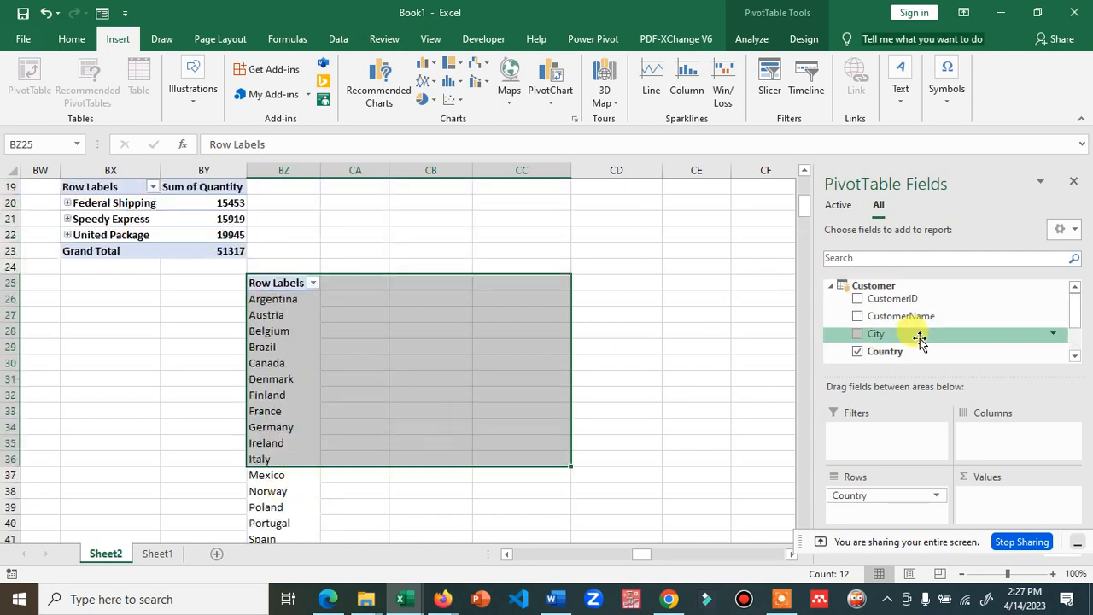
Place CustomerName in the PivotTable's columns and also in its values as a count.
left_click_drag(862, 317, 991, 434)
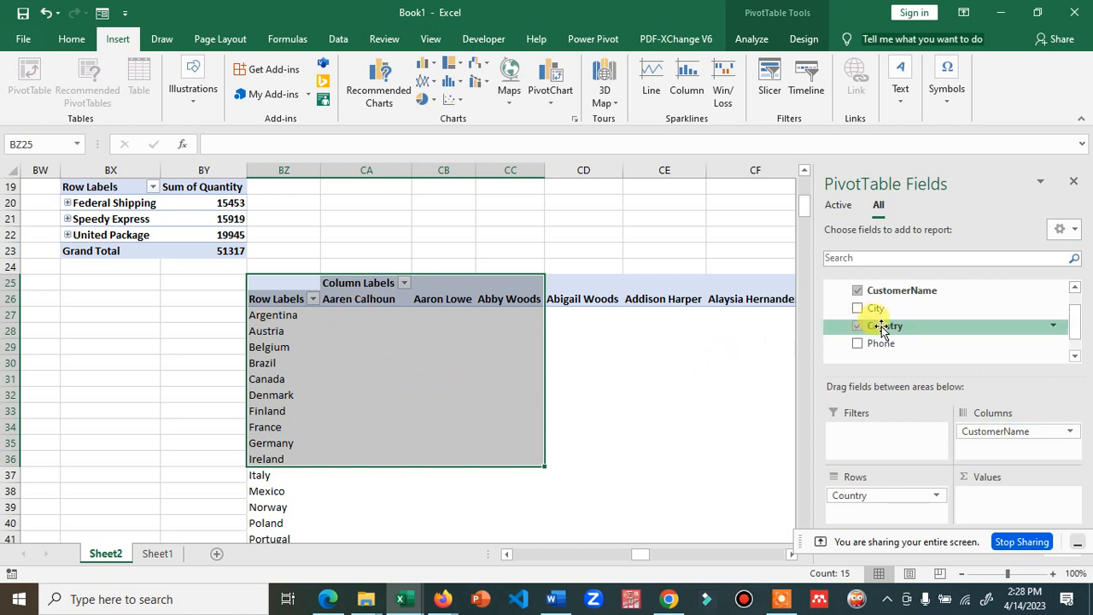
scroll(882, 326, "up", 1)
left_click_drag(890, 318, 1004, 504)
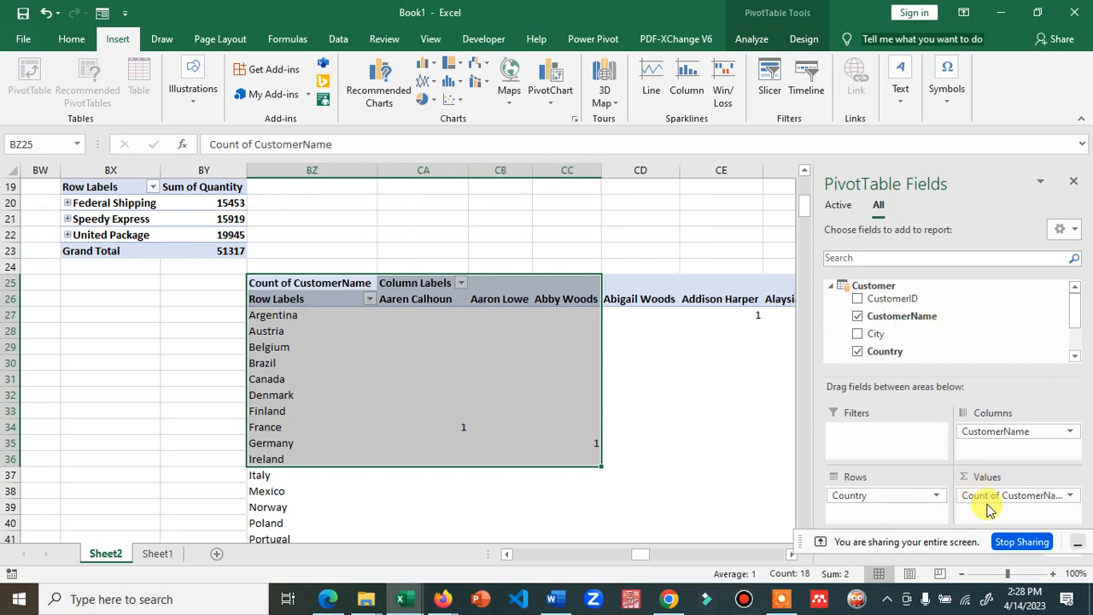
Try to summarize the CustomerName value field by Sum, and keep its calculation set to Count.
left_click(1055, 497)
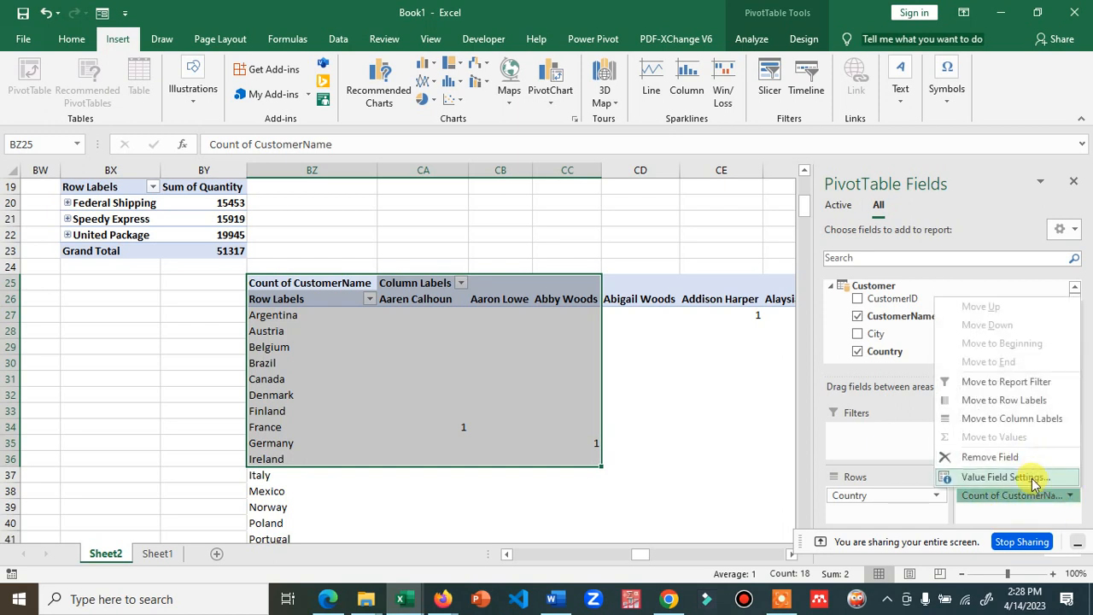
left_click(1035, 484)
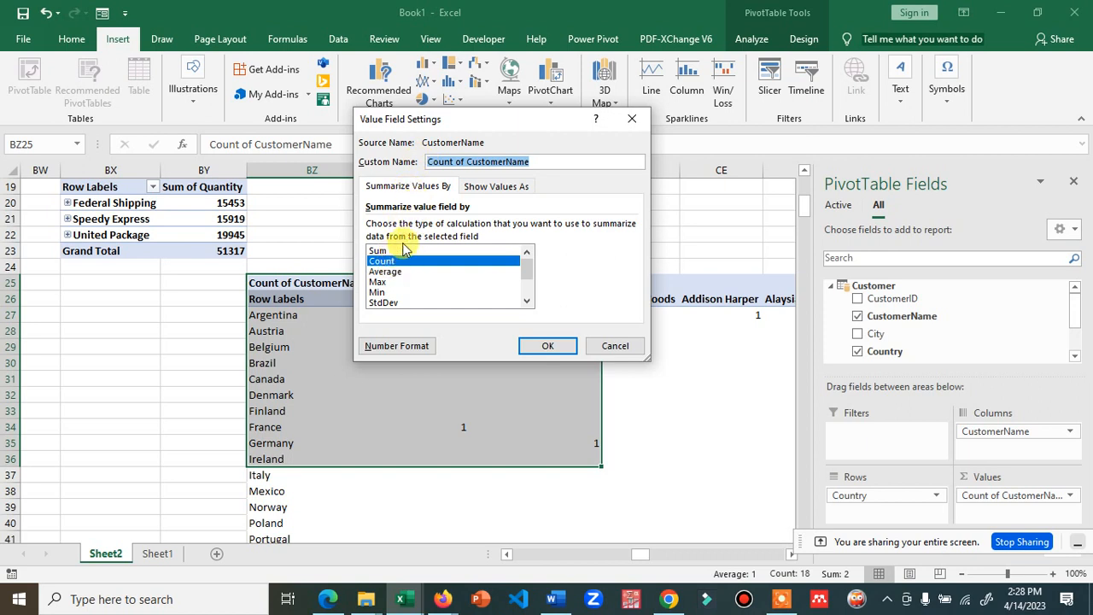
left_click_drag(449, 360, 512, 505)
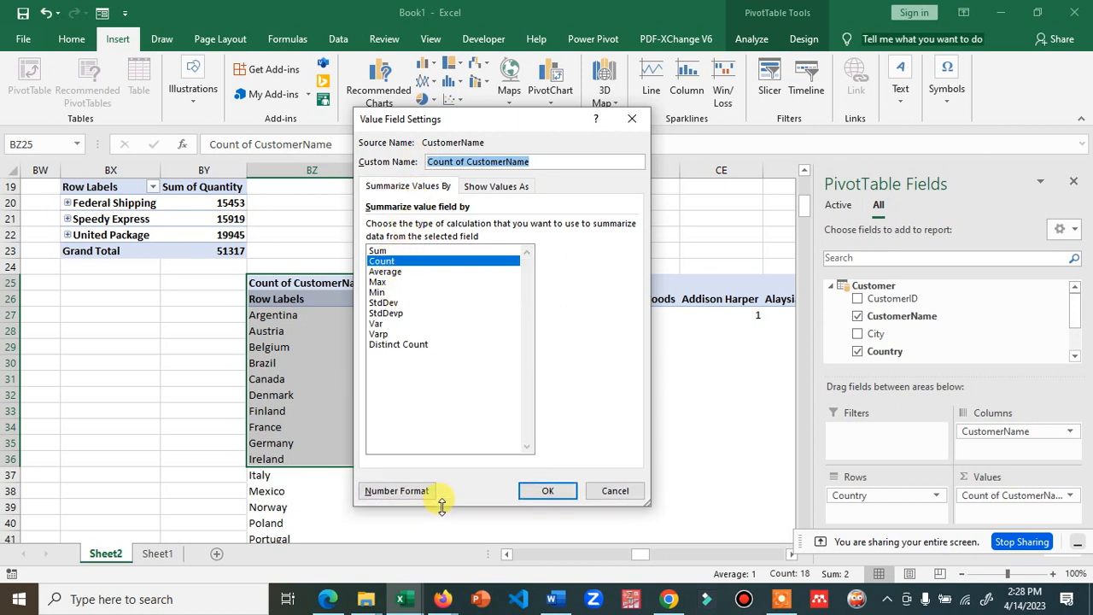
left_click(394, 250)
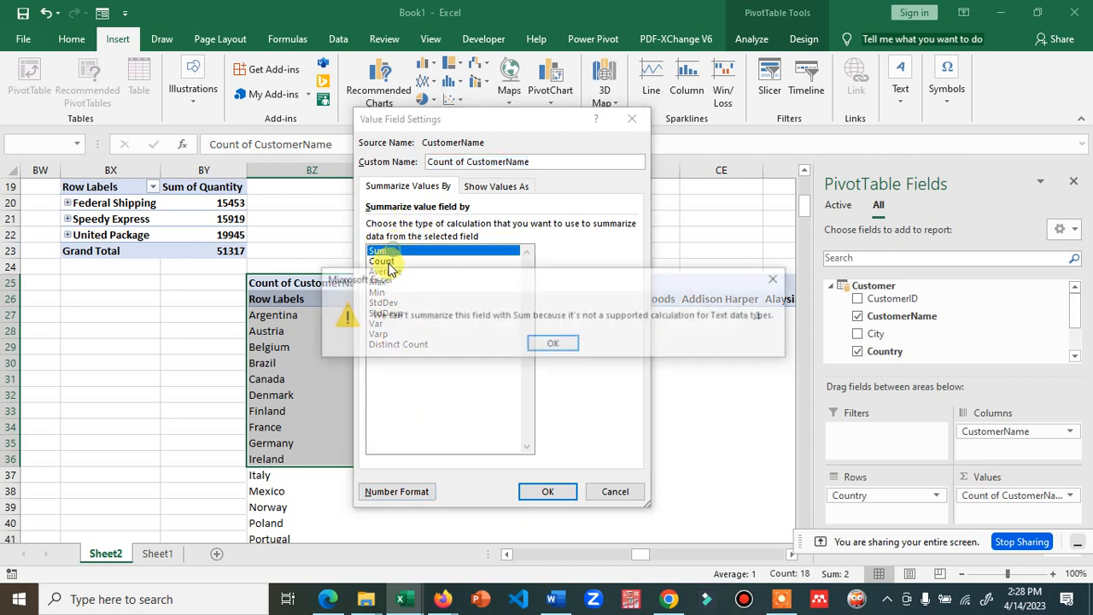
left_click(552, 345)
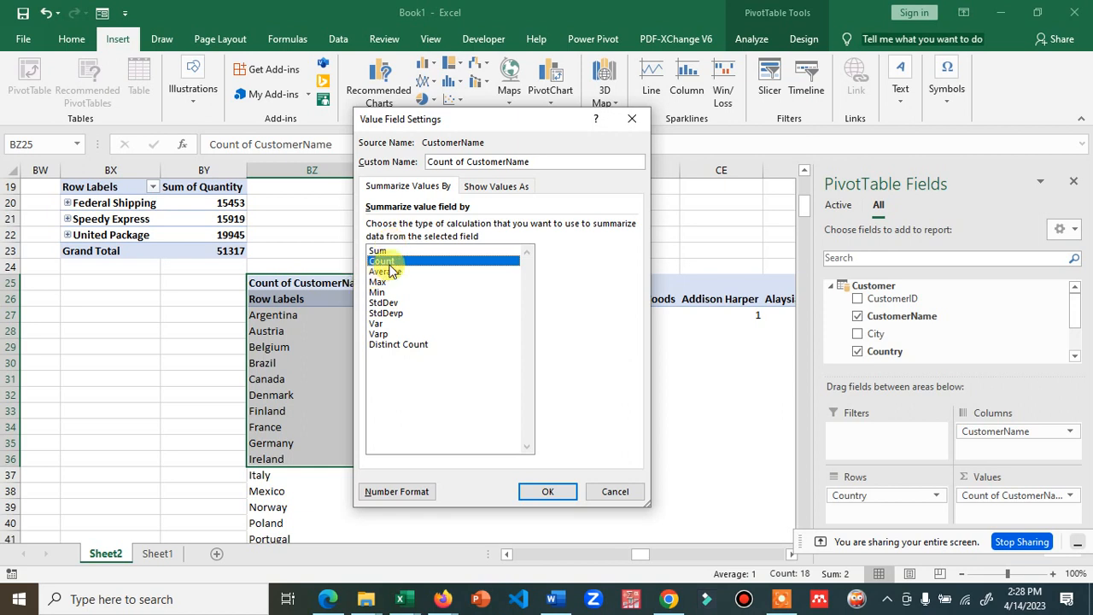
left_click(551, 493)
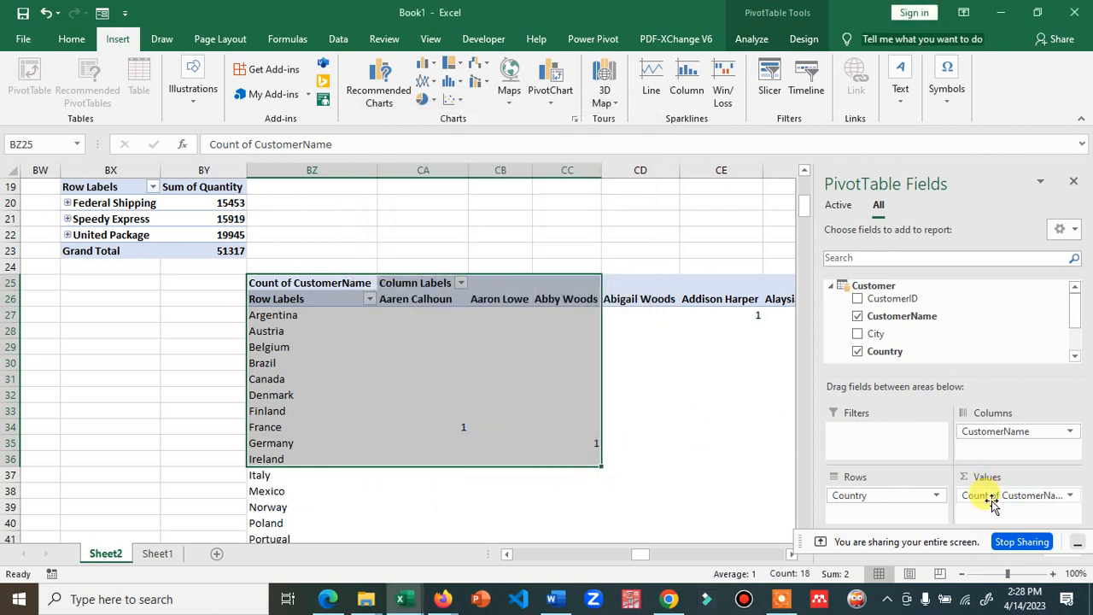
Remove the CustomerName count and columns from the PivotTable, and replace Country with CustomerName in its rows.
left_click(662, 378)
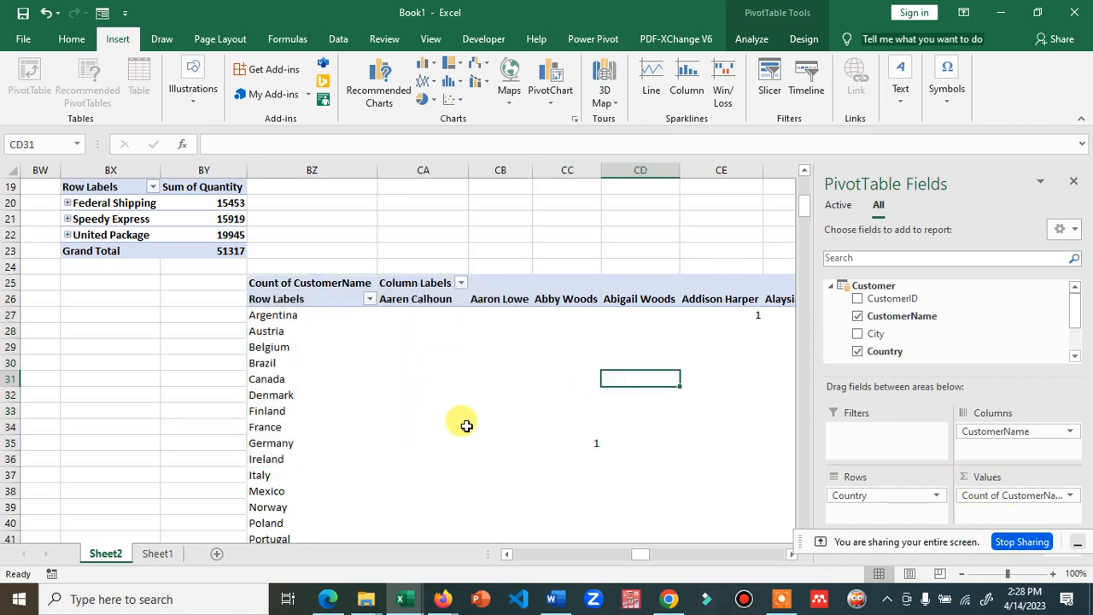
left_click(463, 429)
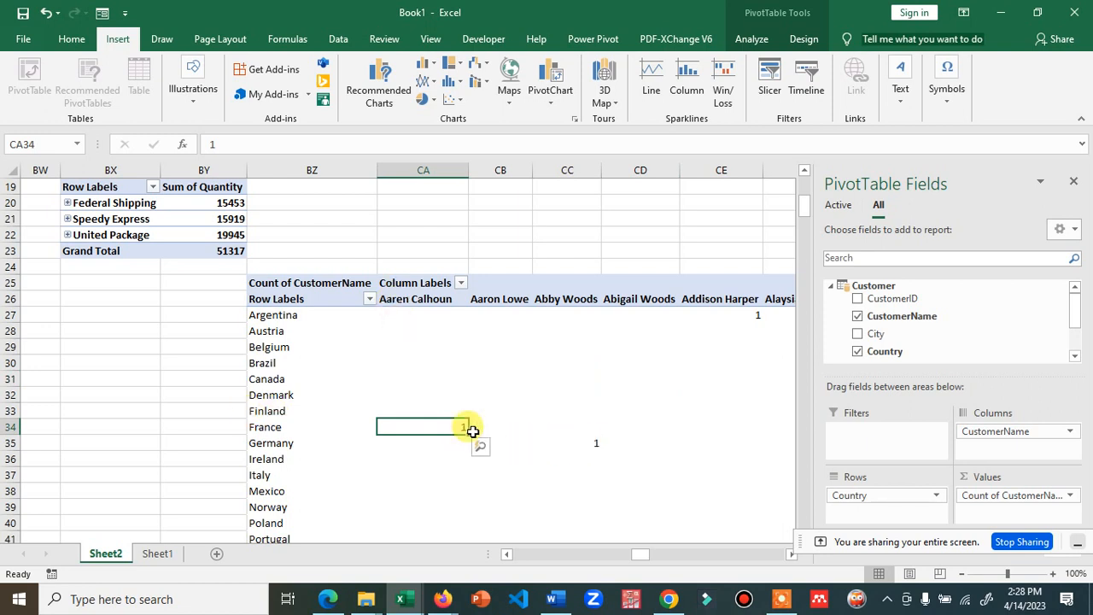
scroll(466, 425, "down", 6)
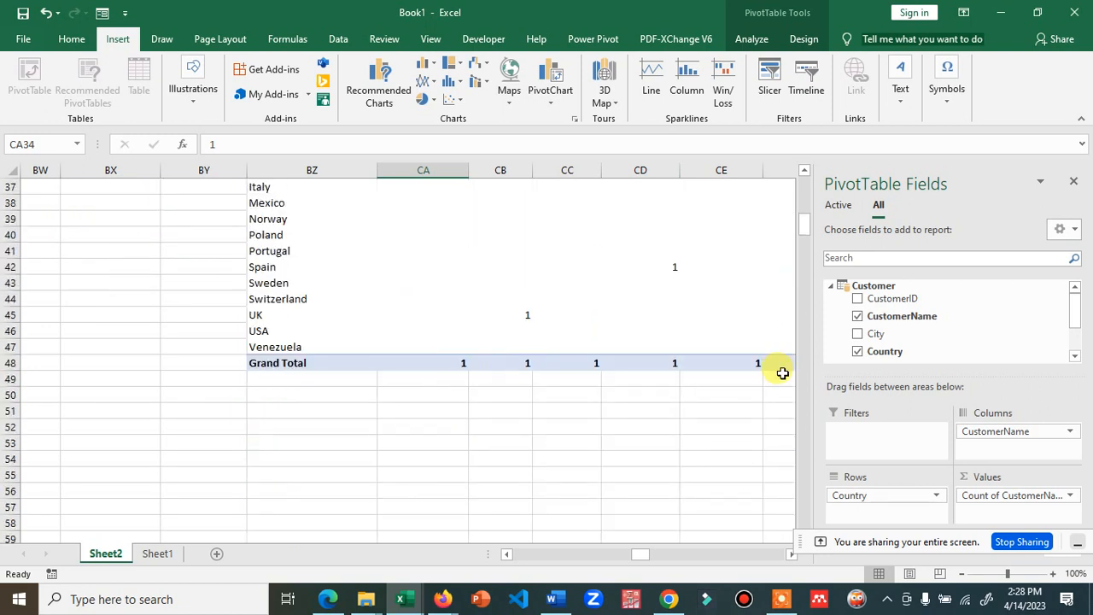
scroll(785, 398, "up", 4)
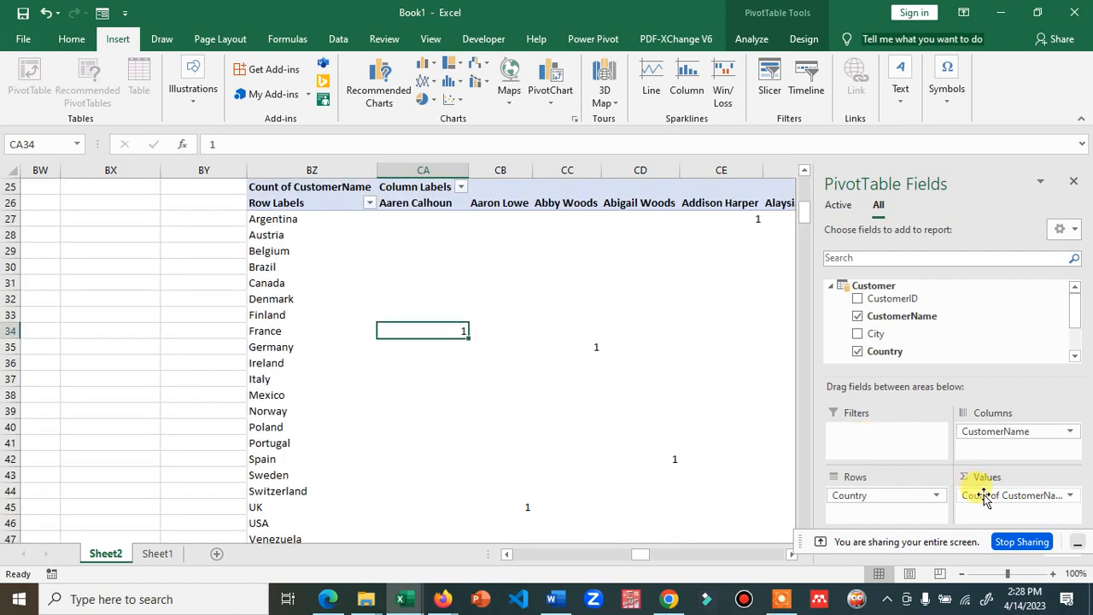
left_click_drag(987, 504, 910, 314)
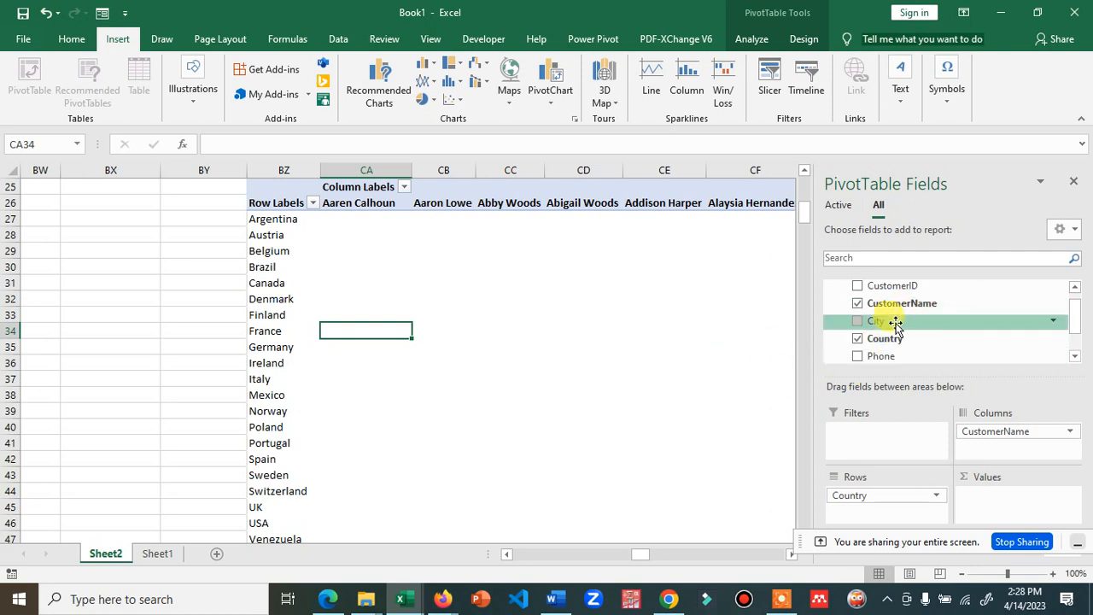
left_click(861, 303)
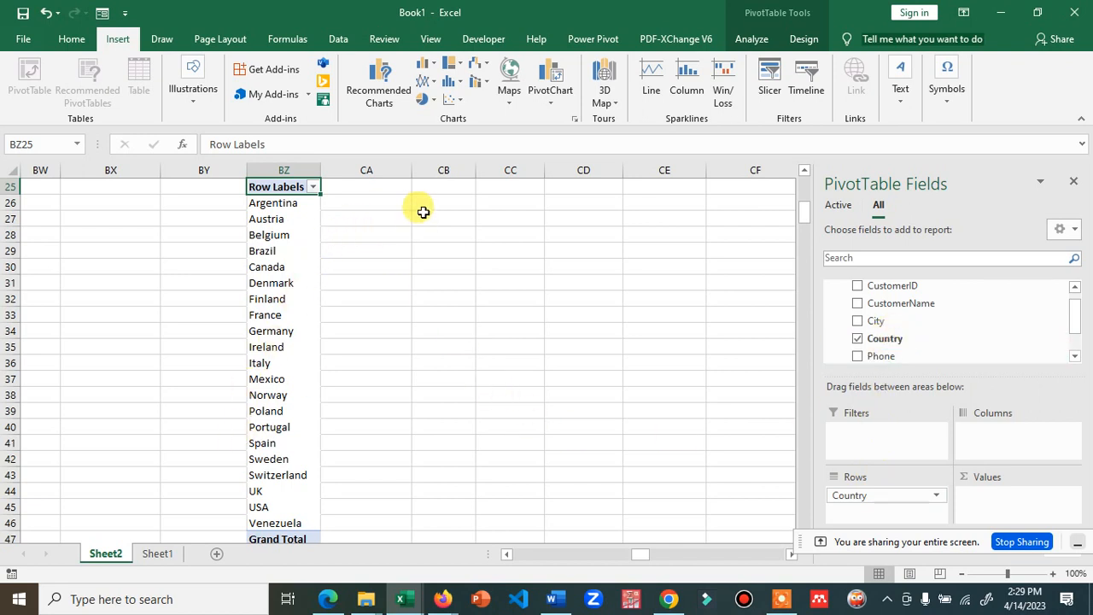
left_click(858, 340)
left_click_drag(869, 307, 841, 513)
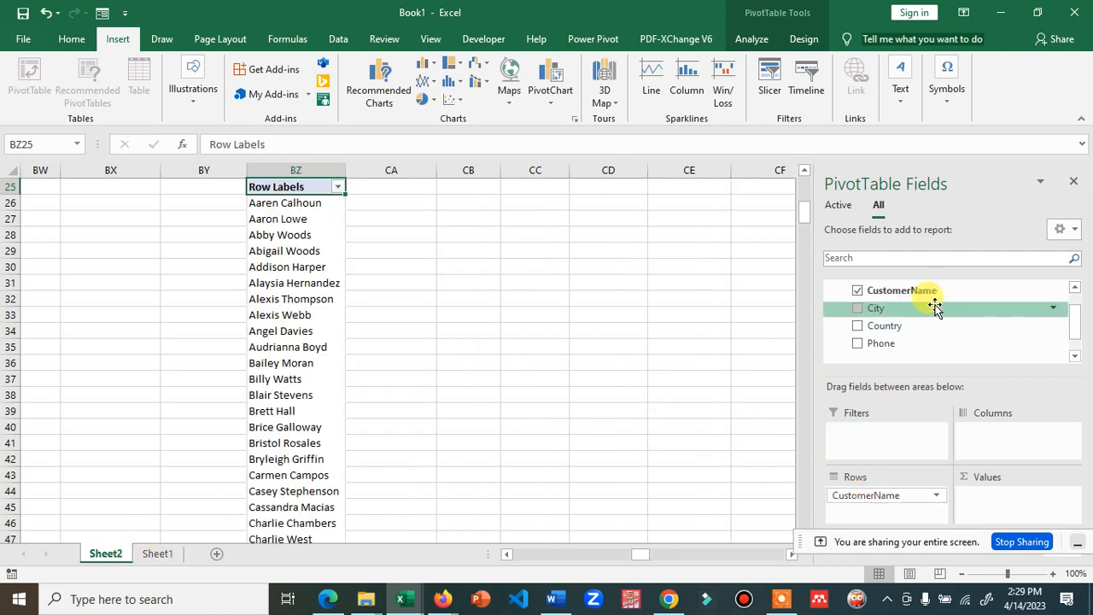
Add the Order table's Quantity field to the PivotTable's values.
scroll(922, 298, "up", 2)
left_click(831, 285)
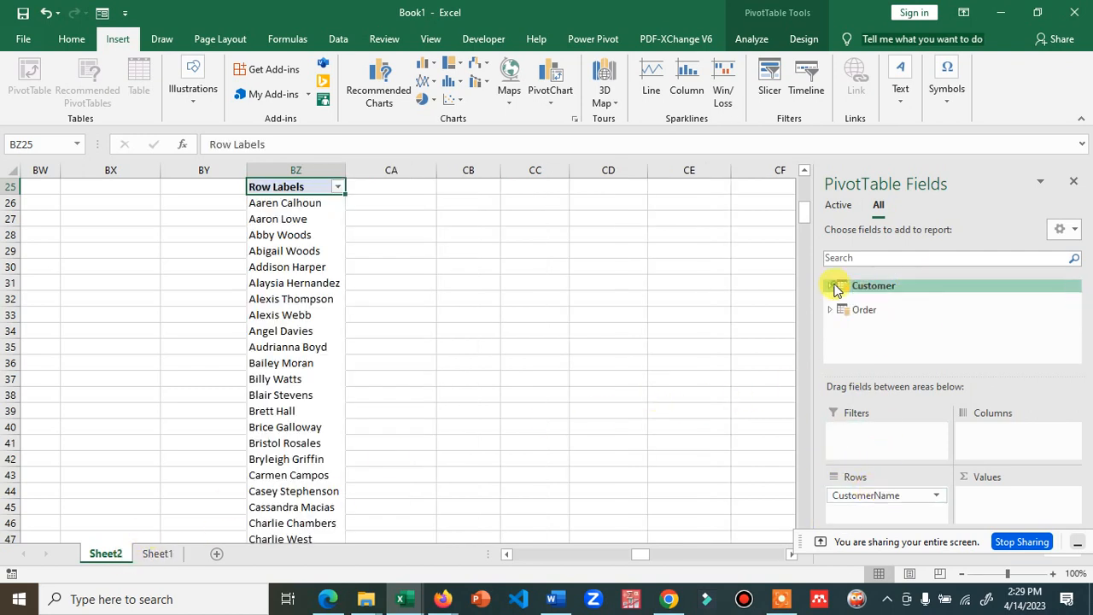
left_click(830, 310)
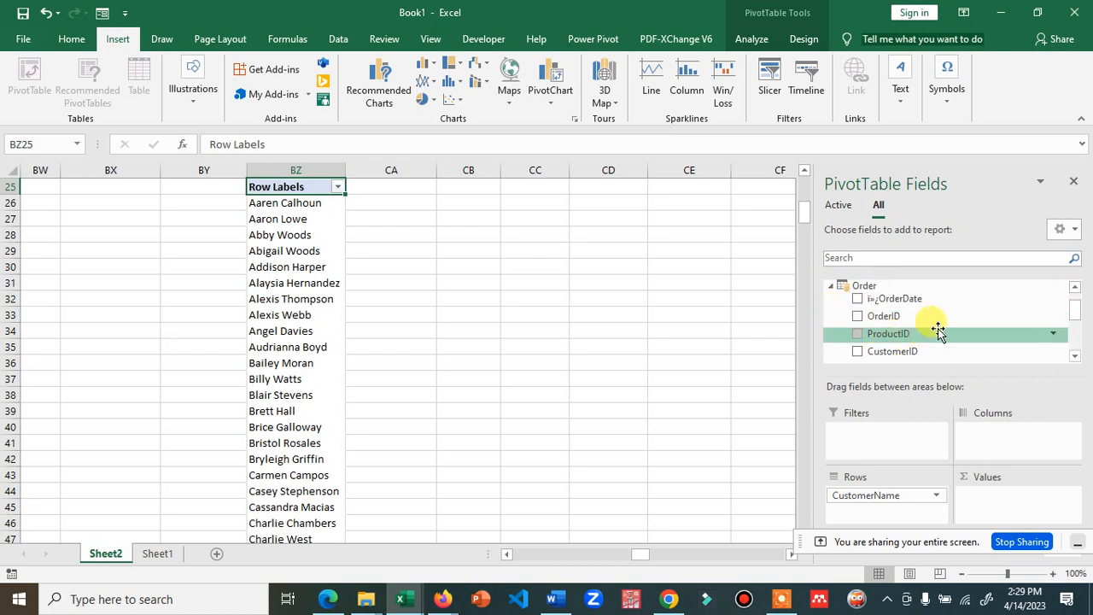
scroll(922, 342, "down", 3)
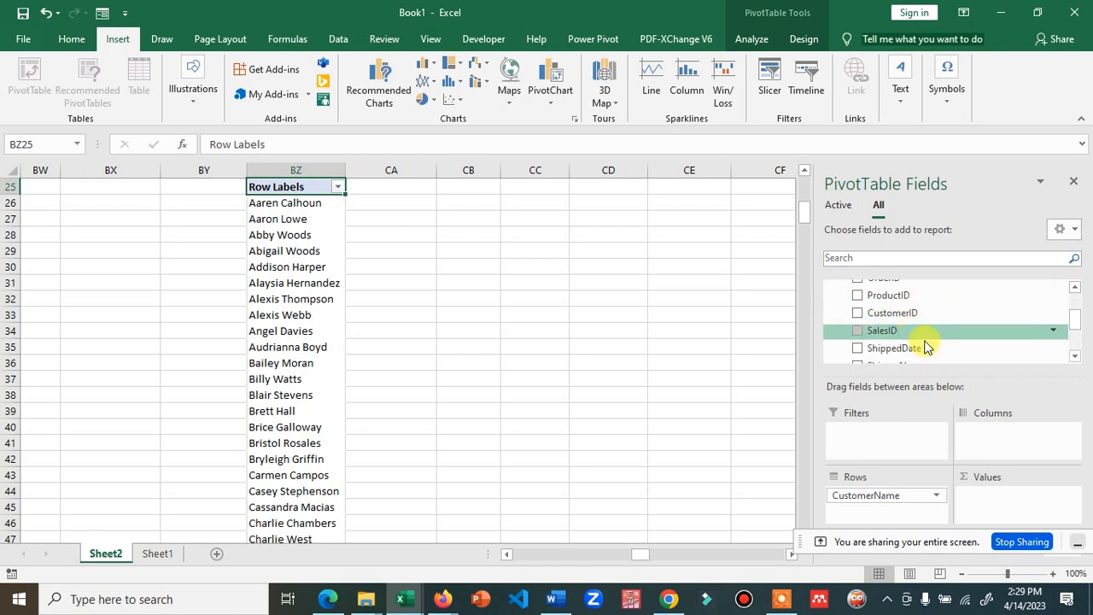
scroll(930, 356, "down", 1)
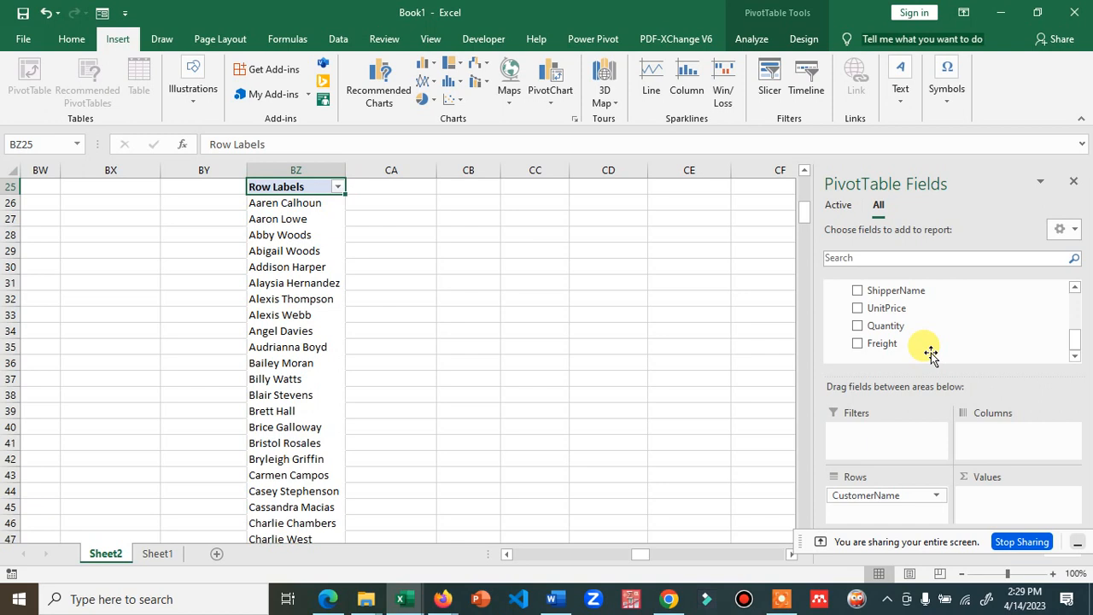
left_click_drag(905, 325, 986, 502)
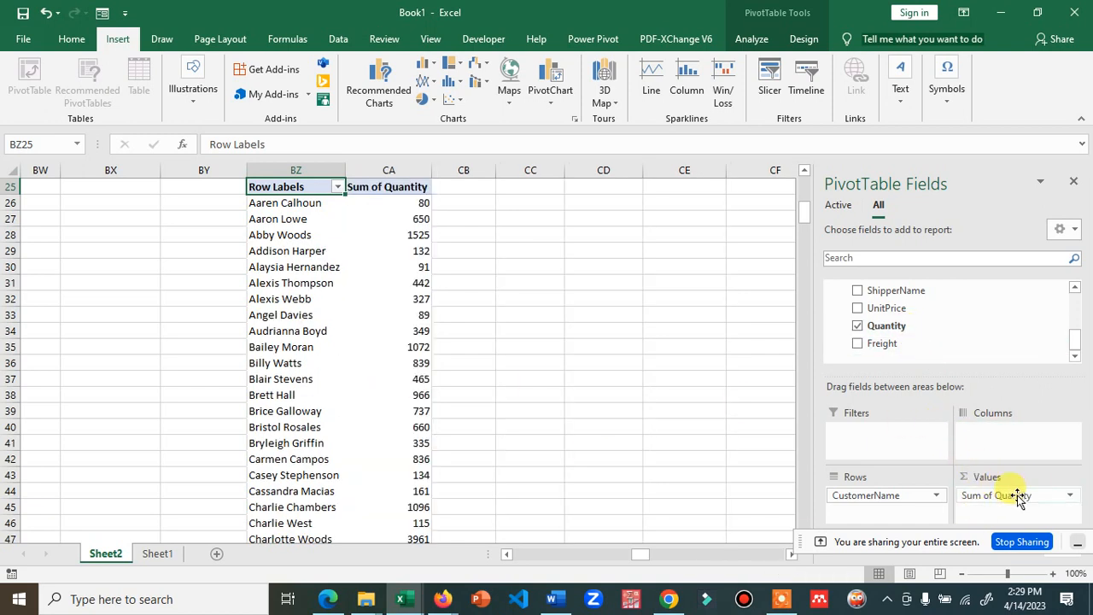
Summarize the PivotTable's Quantity value field by Count.
left_click(1067, 496)
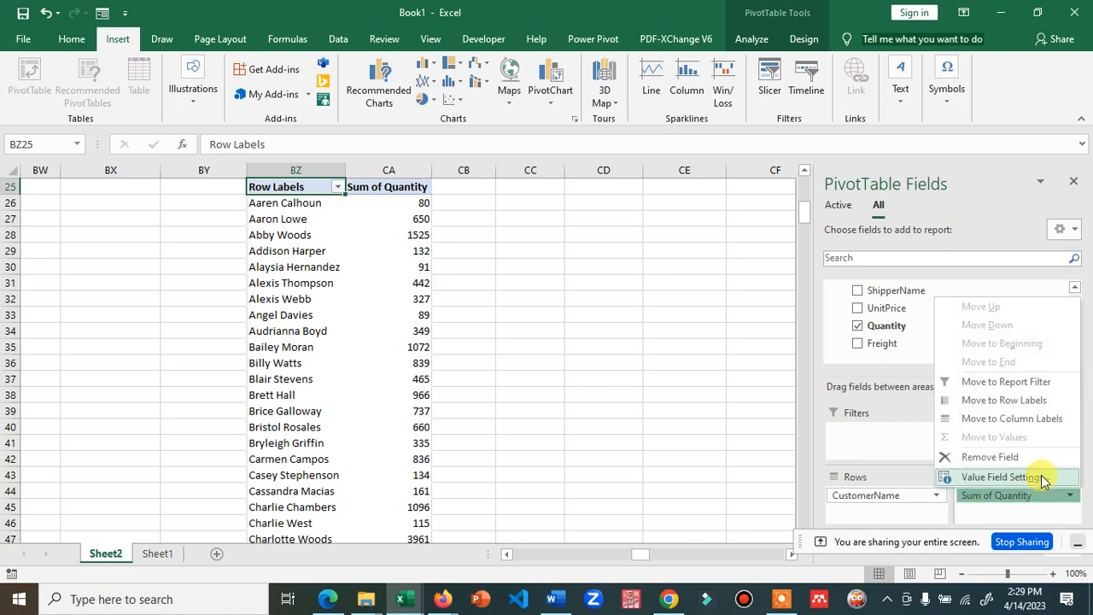
left_click(1042, 477)
left_click(397, 261)
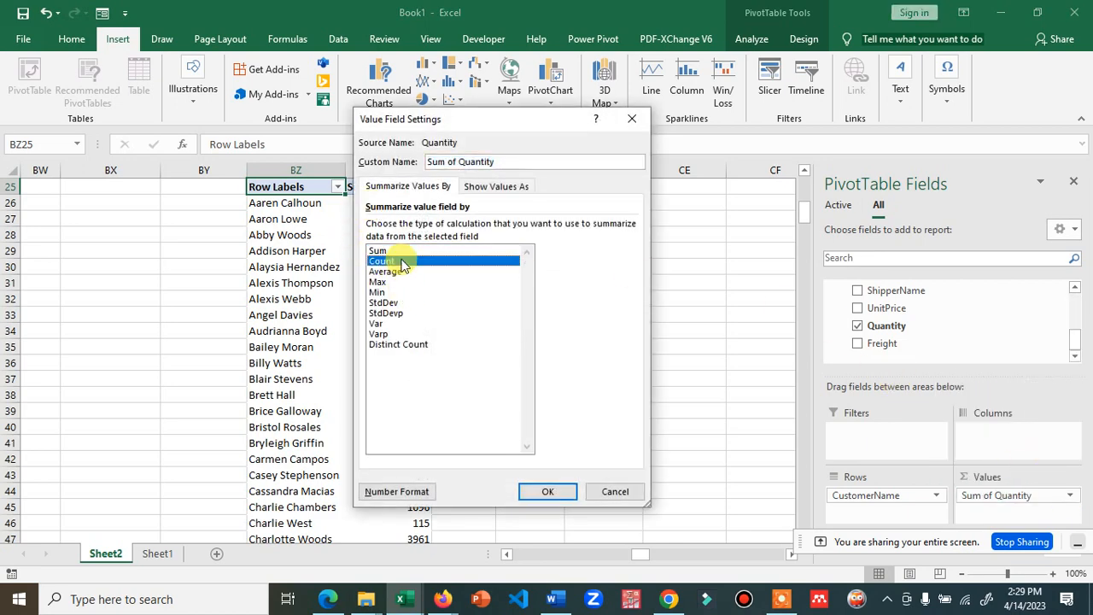
left_click(566, 495)
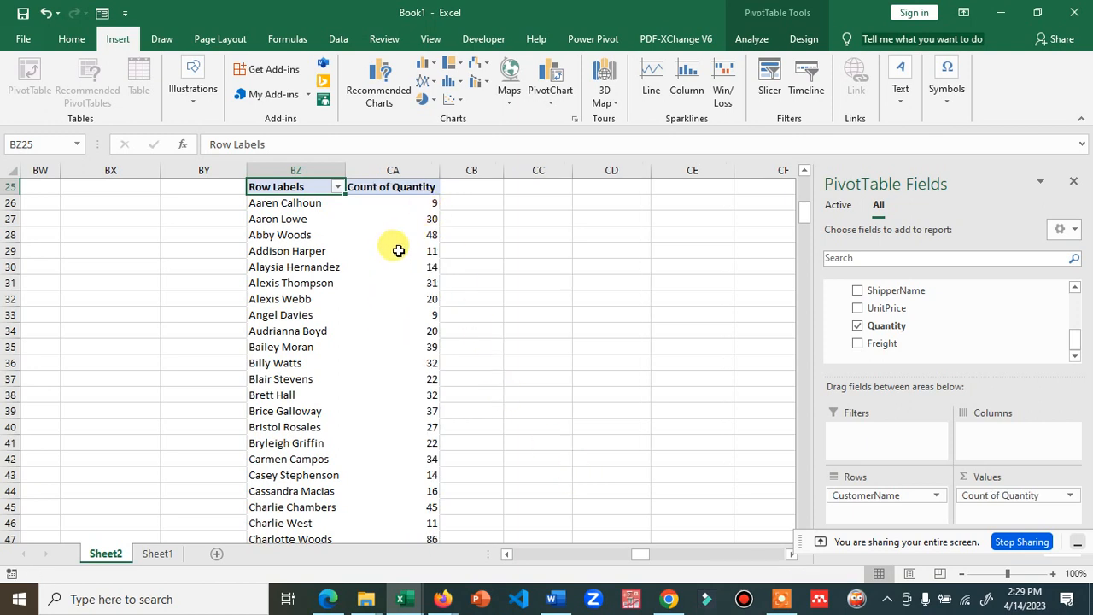
mouse_move(392, 296)
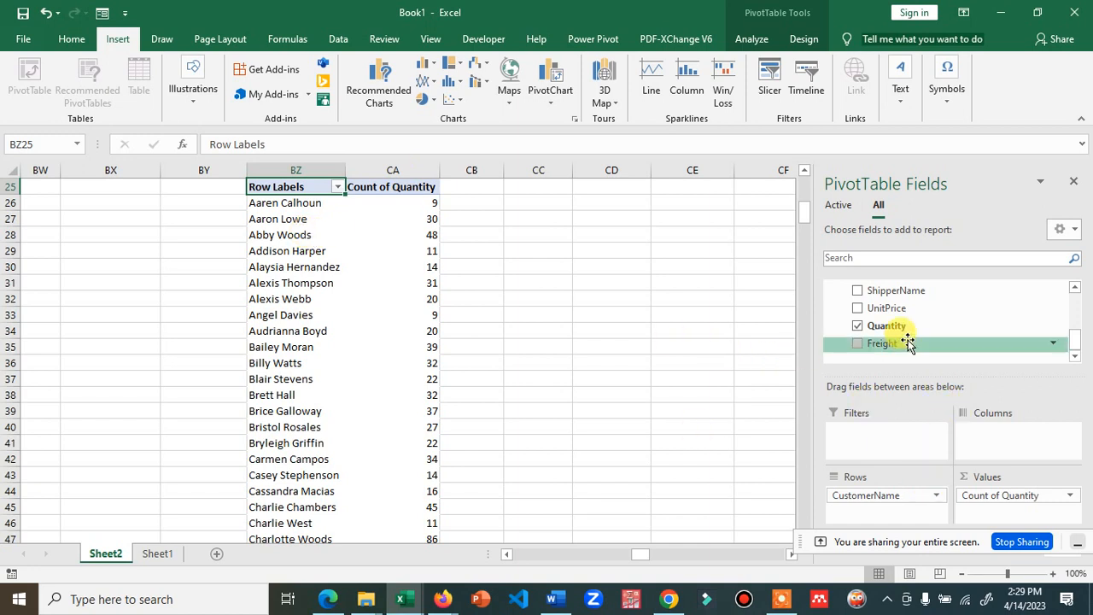
Place the Order table's ShipperName field in the PivotTable's columns and check the first customers' counts per shipper.
scroll(905, 341, "up", 3)
scroll(918, 345, "down", 2)
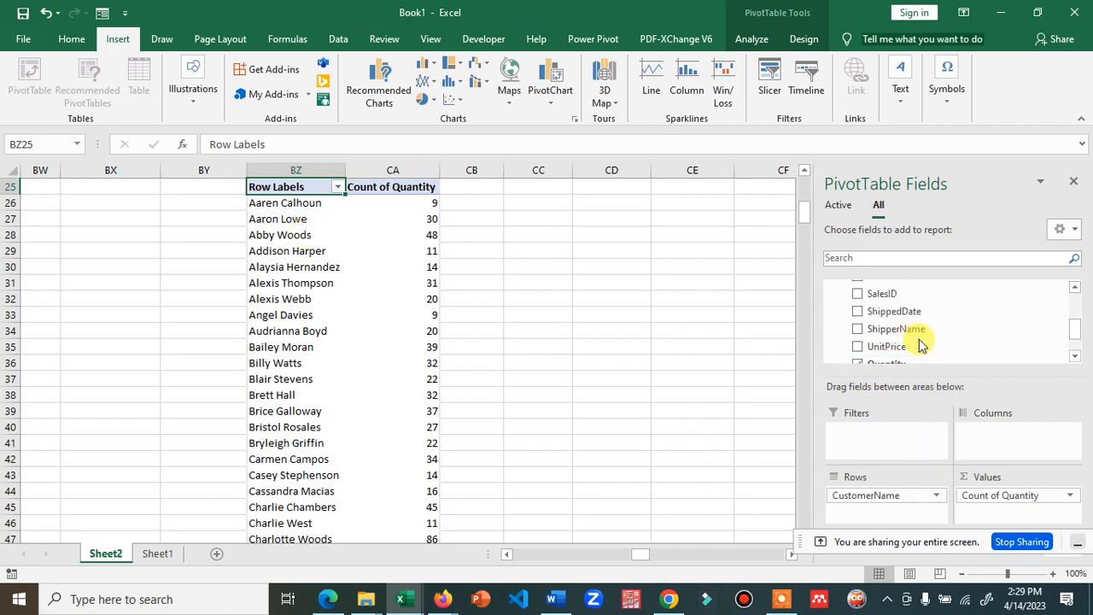
left_click_drag(908, 324, 1016, 448)
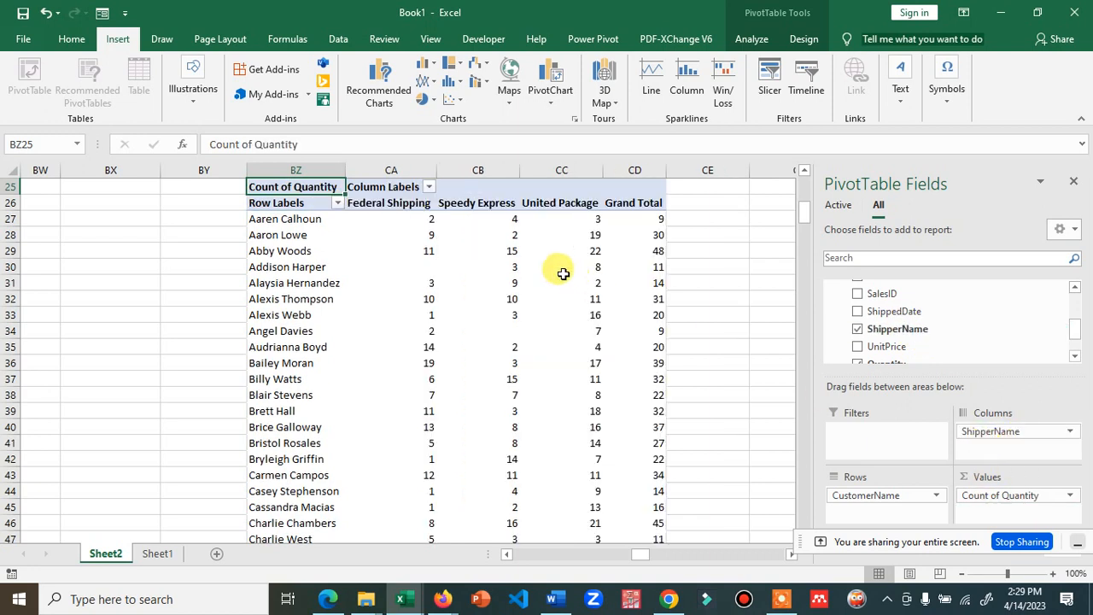
left_click(285, 219)
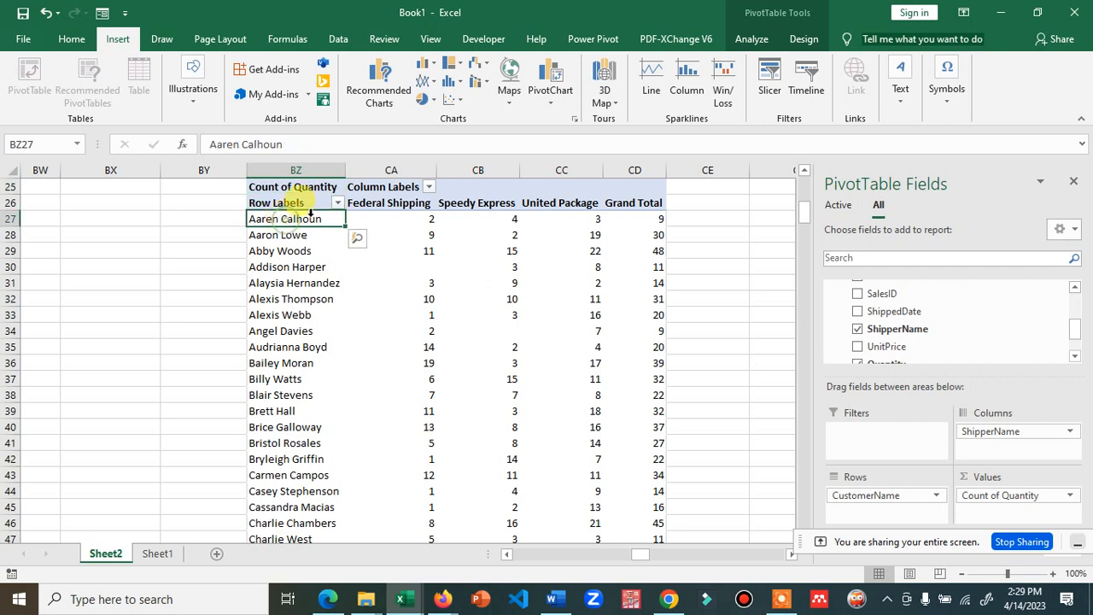
left_click(390, 220)
left_click(500, 214)
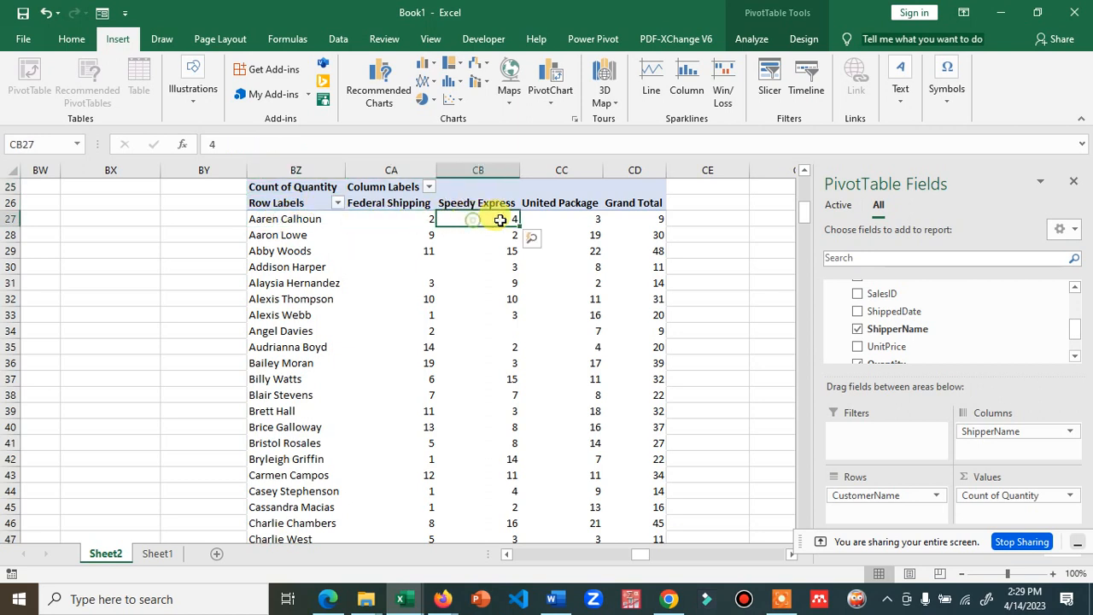
left_click(646, 218)
left_click_drag(410, 251, 636, 250)
Fill the empty PivotTable cells CA30 under Federal Shipping and CB34 under Speedy Express with yellow.
left_click(429, 267)
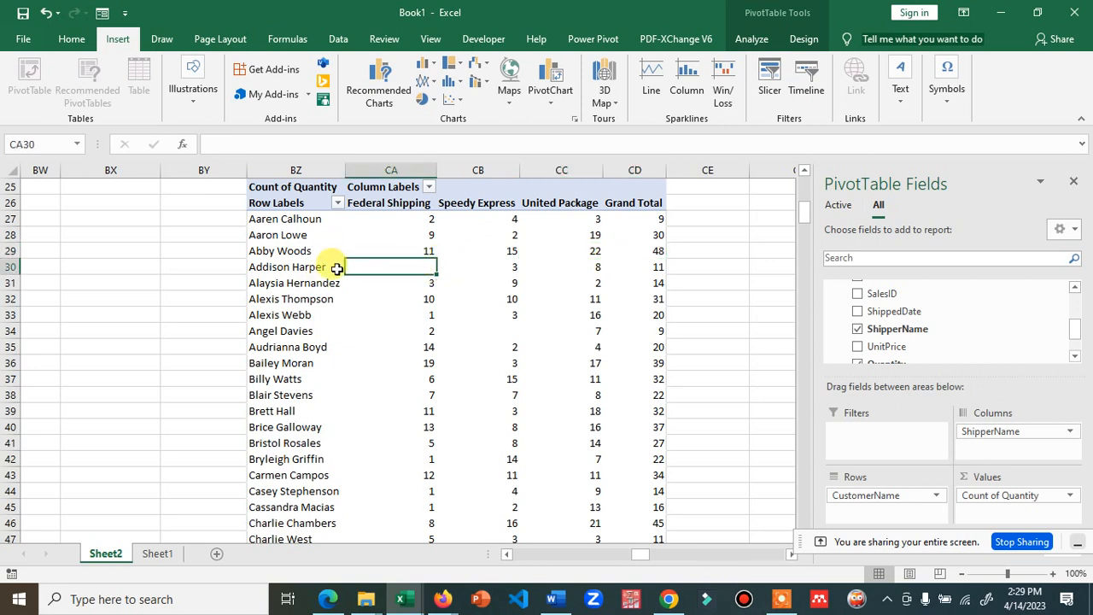
mouse_move(396, 270)
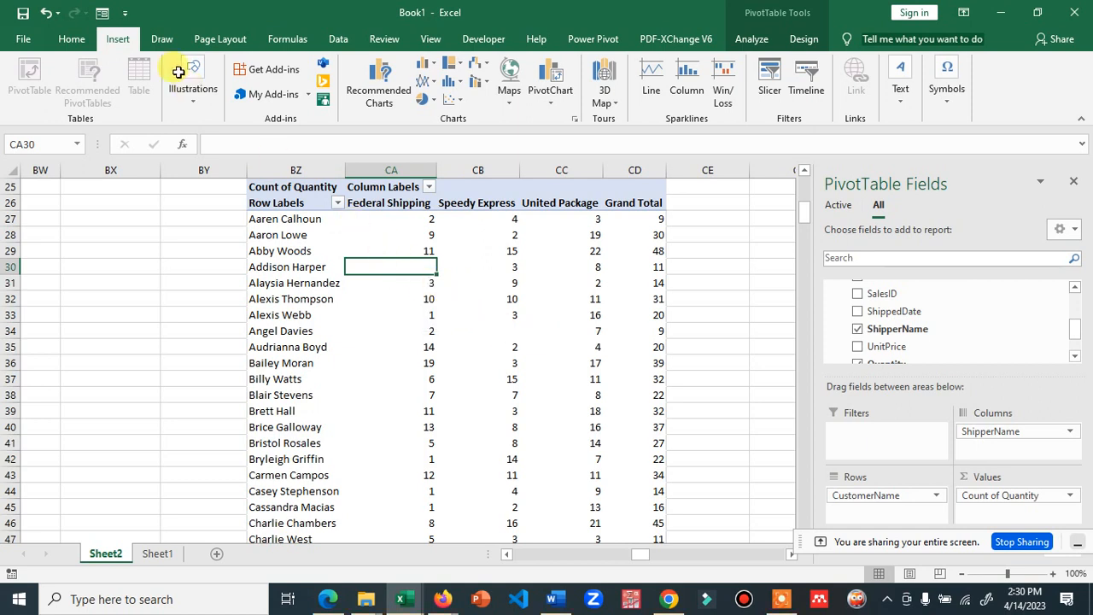
left_click(77, 41)
mouse_move(389, 215)
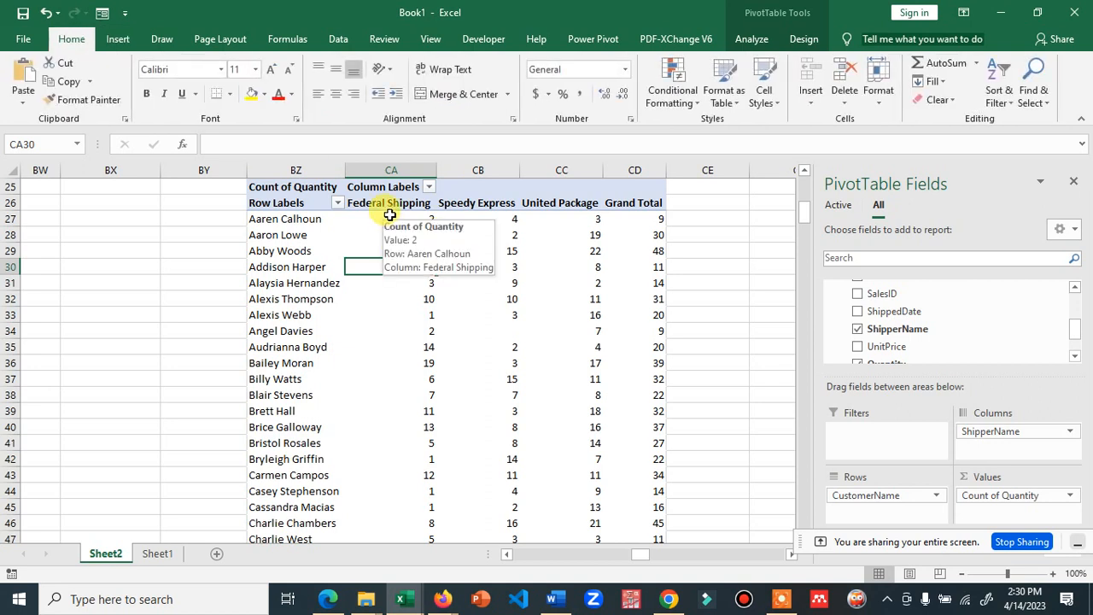
left_click(250, 93)
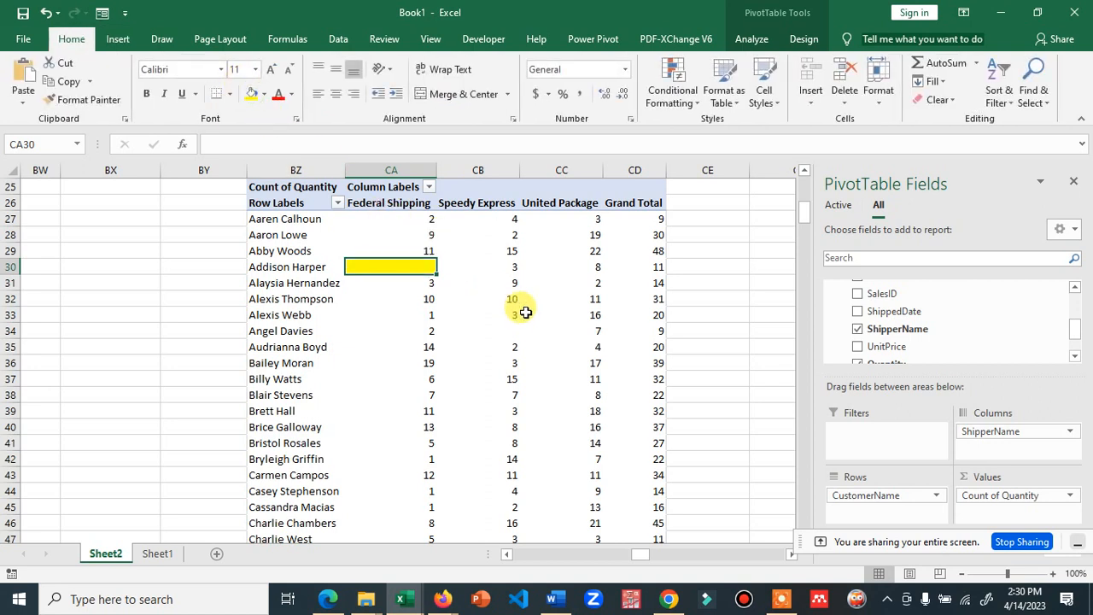
left_click(504, 322)
left_click(252, 93)
Fill the empty Speedy Express cells CB56 and CB59 with yellow.
scroll(518, 381, "down", 6)
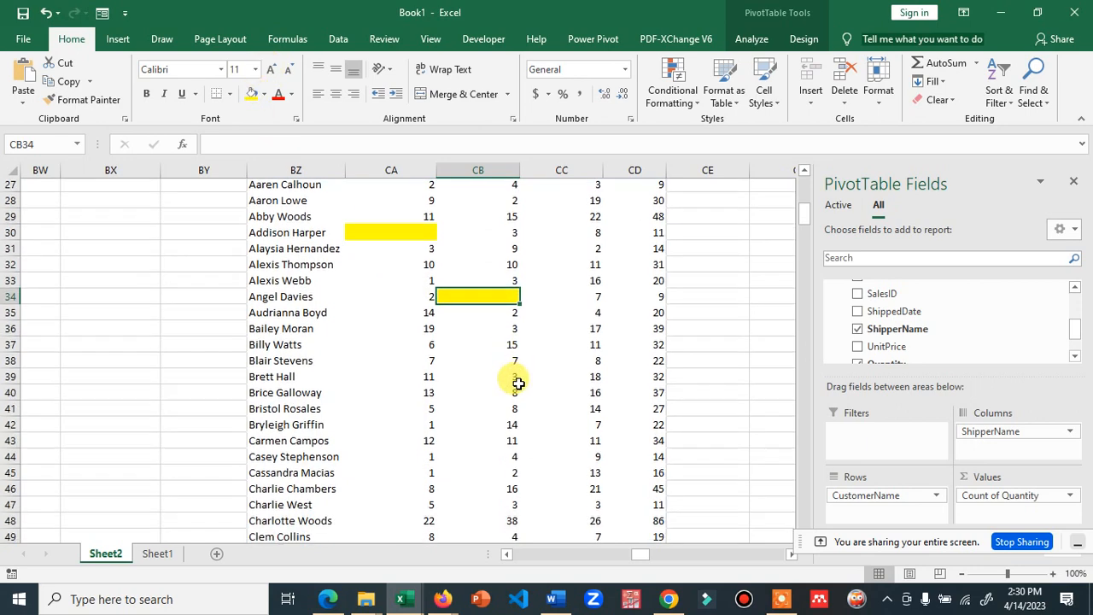
left_click(505, 398)
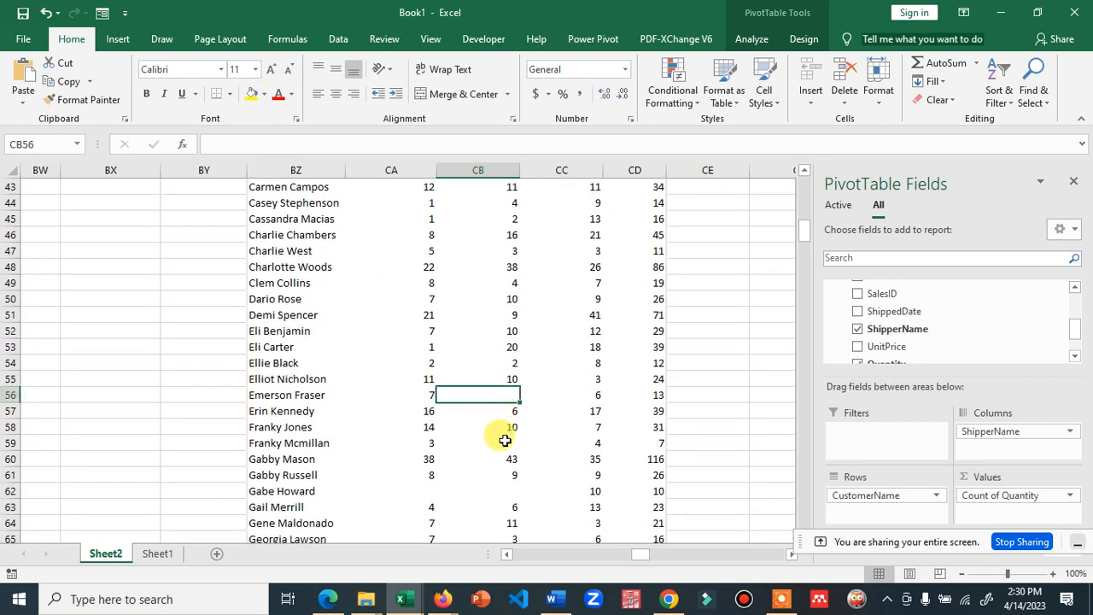
left_click(504, 442, "ctrl")
left_click(249, 97)
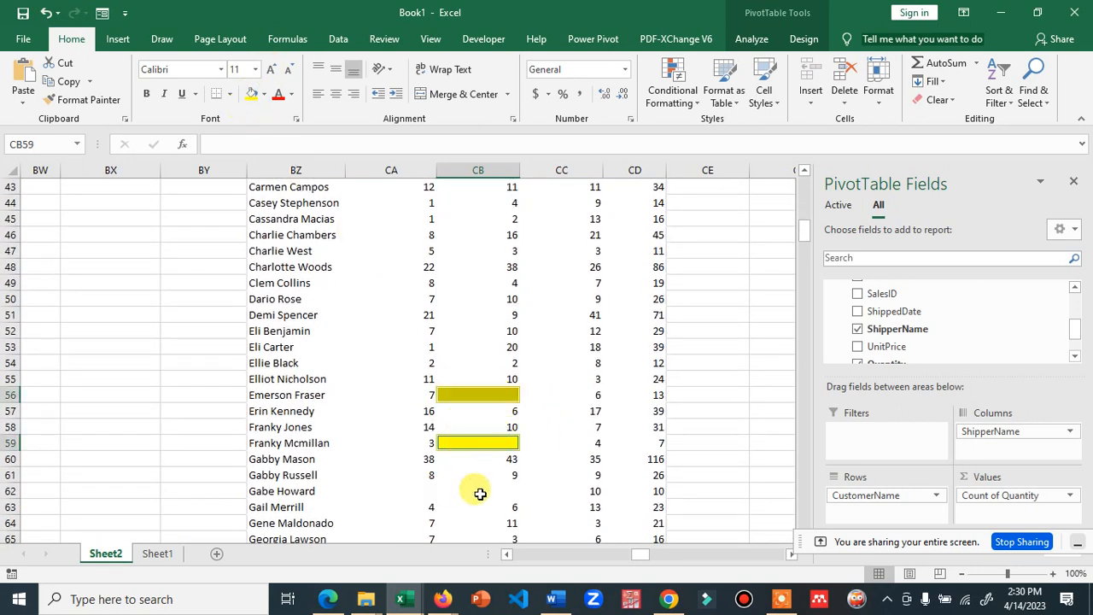
Fill the empty cells CA62:CB62 with yellow.
left_click(428, 492)
left_click(553, 496, "shift")
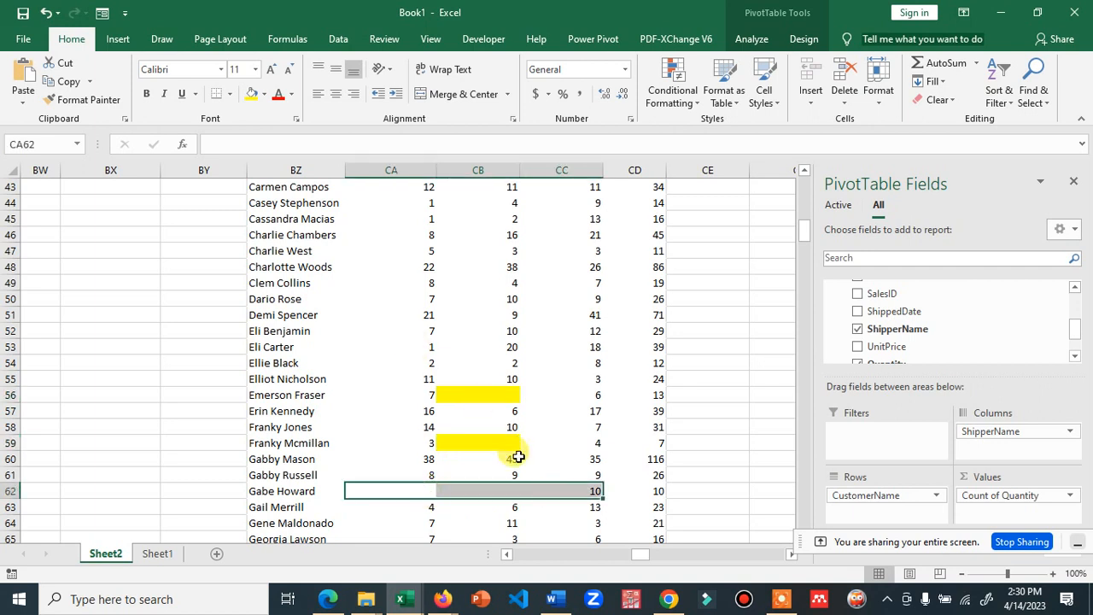
key("shift+Left")
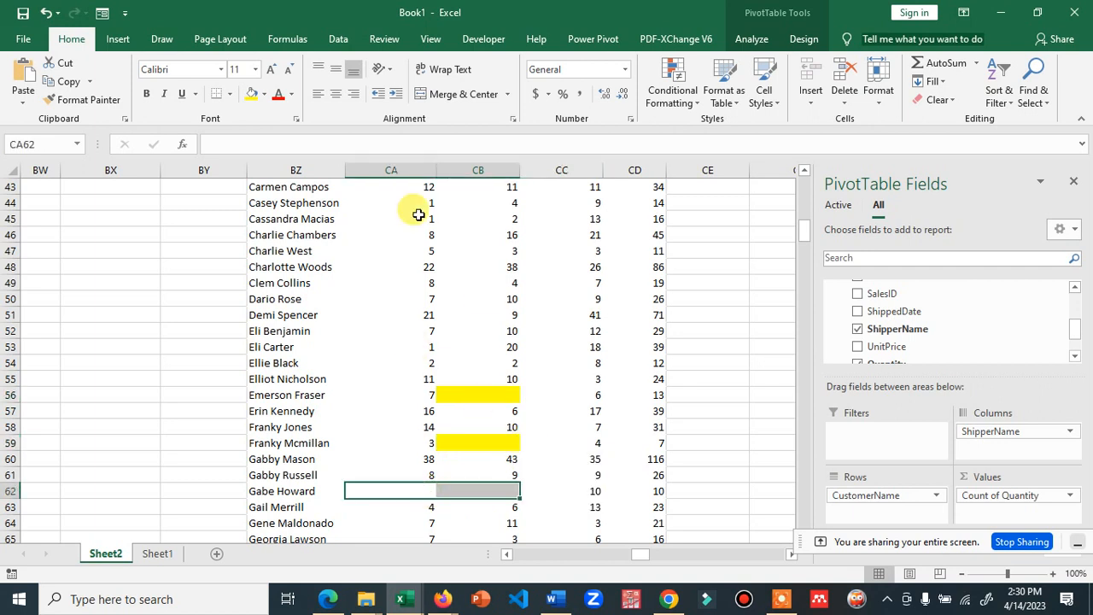
left_click(251, 97)
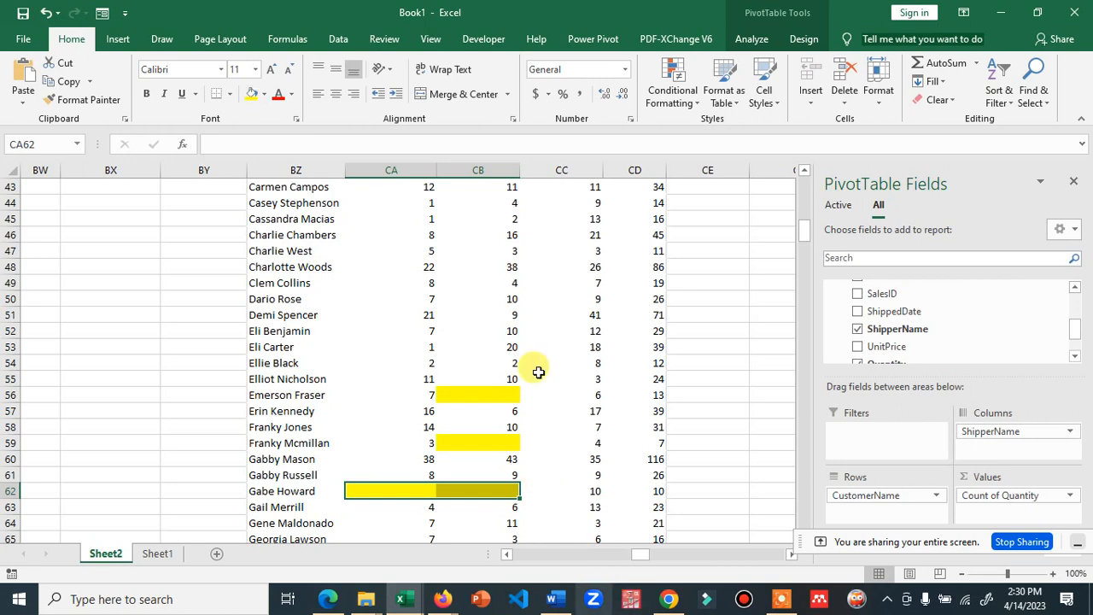
Compare the yellow cells with the shipper headers and examine the United Package count in row 62.
scroll(539, 391, "up", 1)
scroll(541, 392, "up", 9)
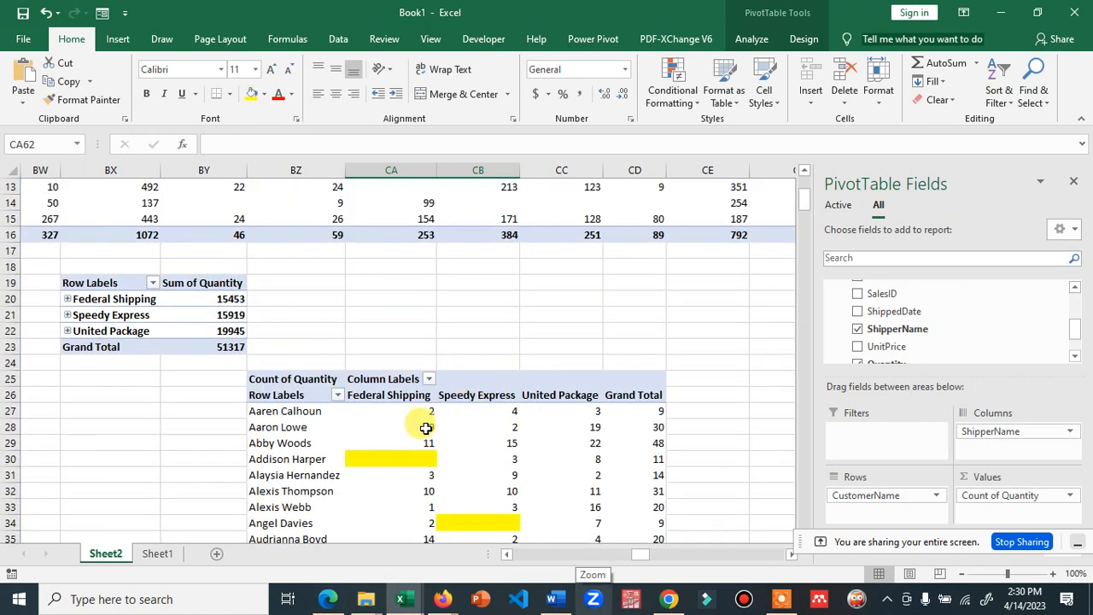
scroll(481, 411, "down", 10)
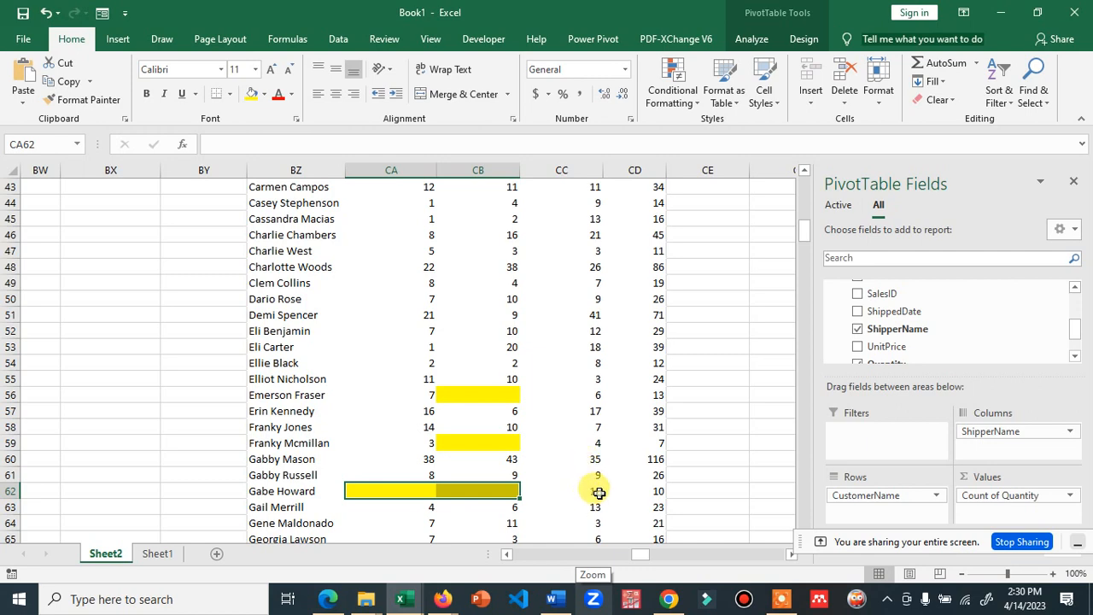
left_click(598, 492)
scroll(601, 483, "down", 3)
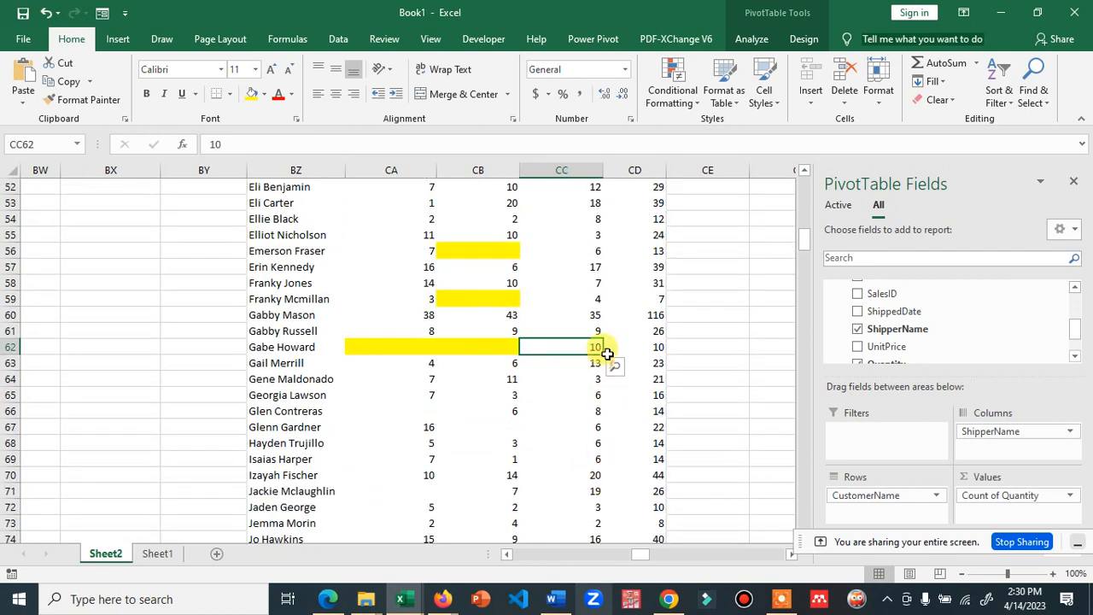
scroll(604, 354, "up", 11)
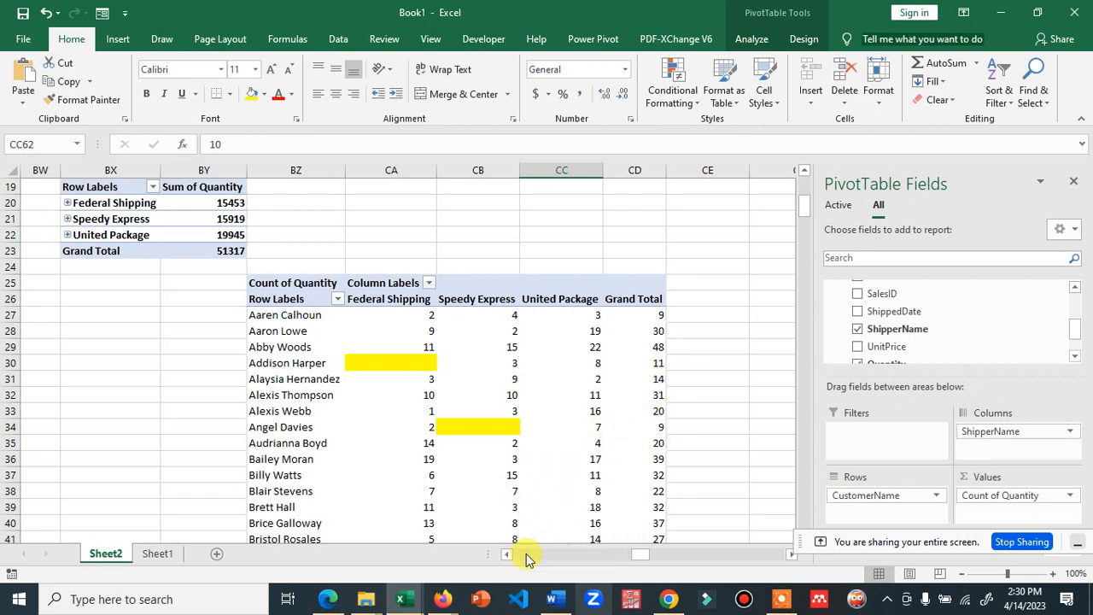
mouse_move(444, 597)
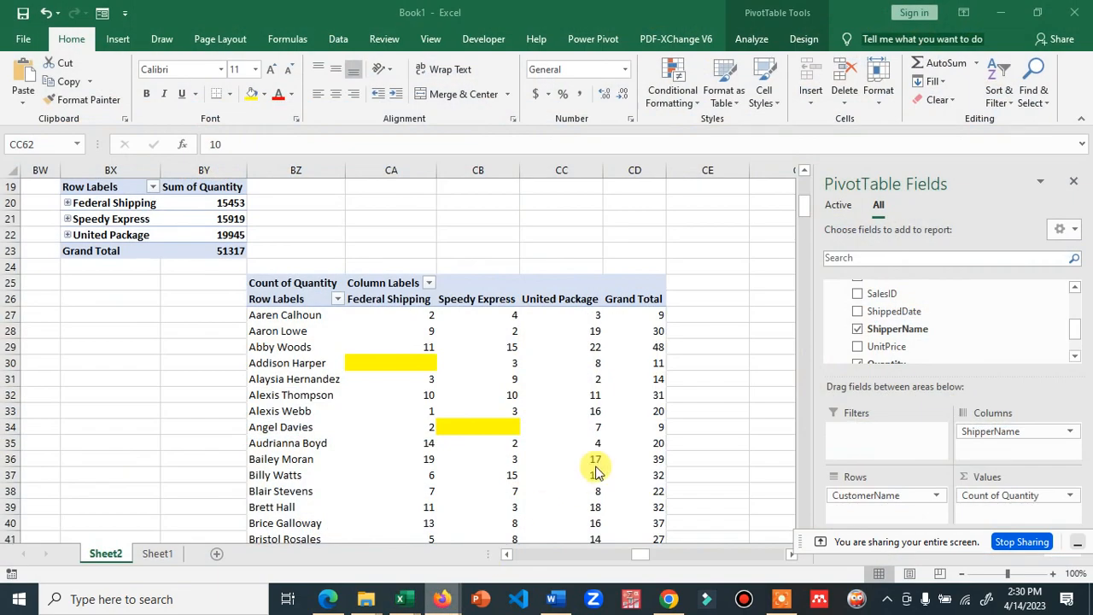
Stop sharing the entire screen and admit the waiting participant to the Google Meet call.
left_click(1023, 543)
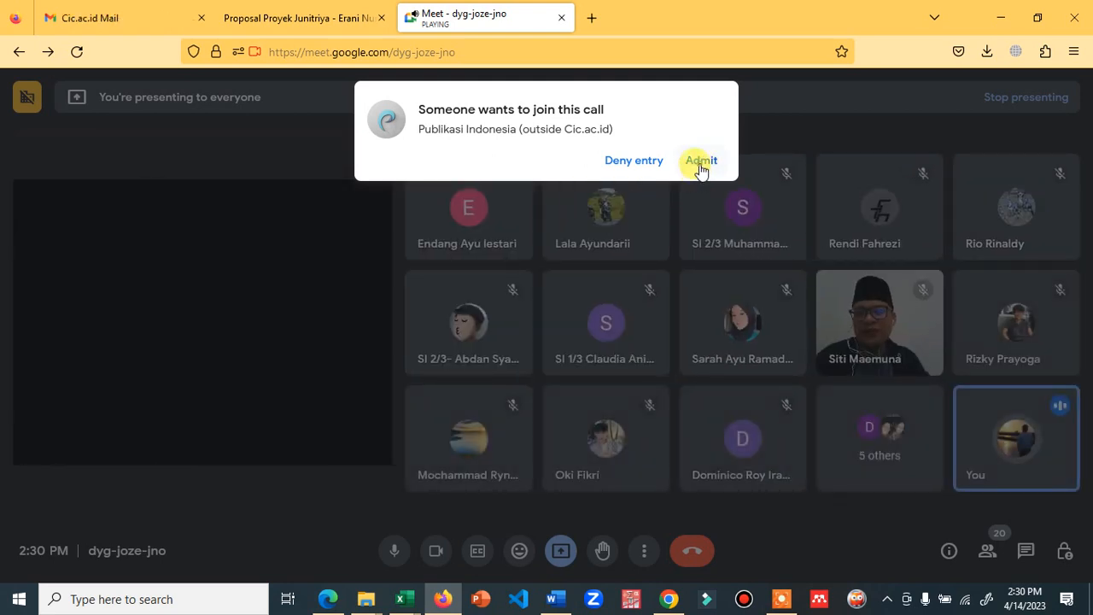
left_click(700, 162)
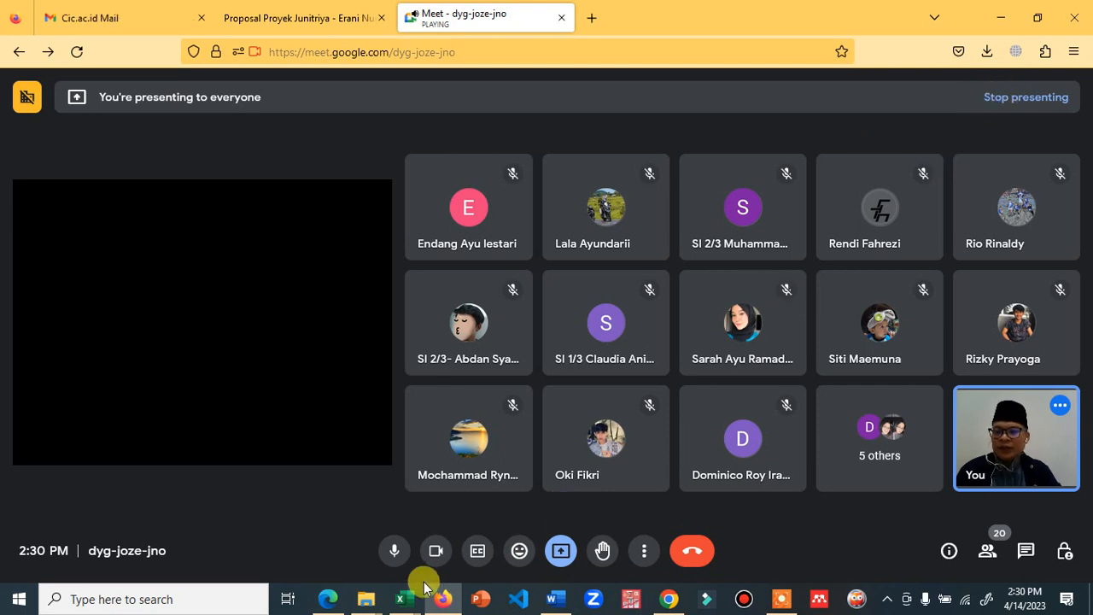
Turn off the presenter's camera in the Google Meet call.
mouse_move(408, 594)
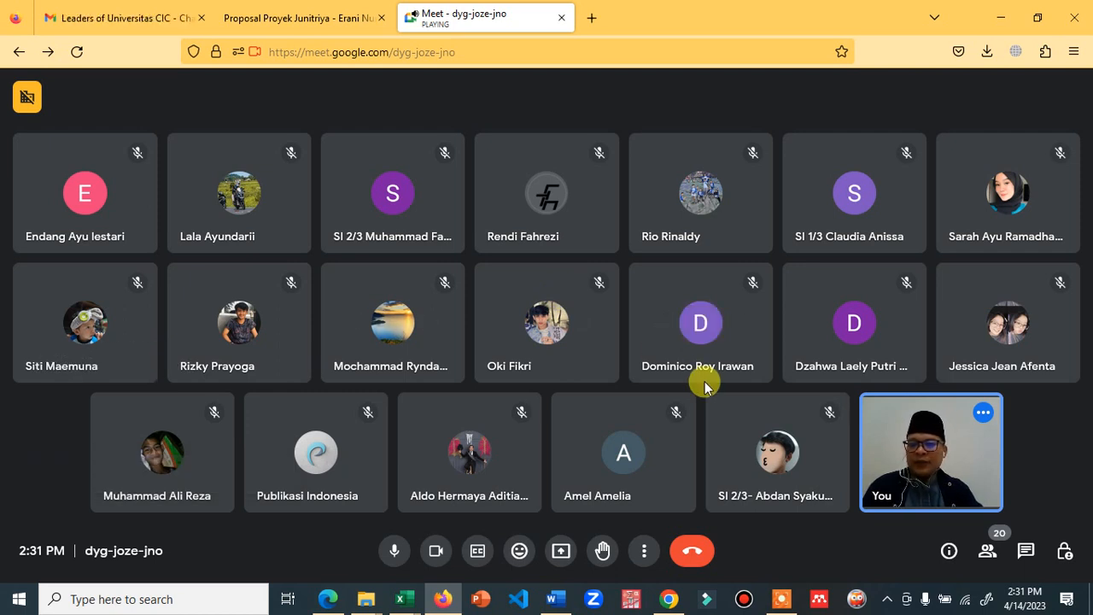
left_click(442, 561)
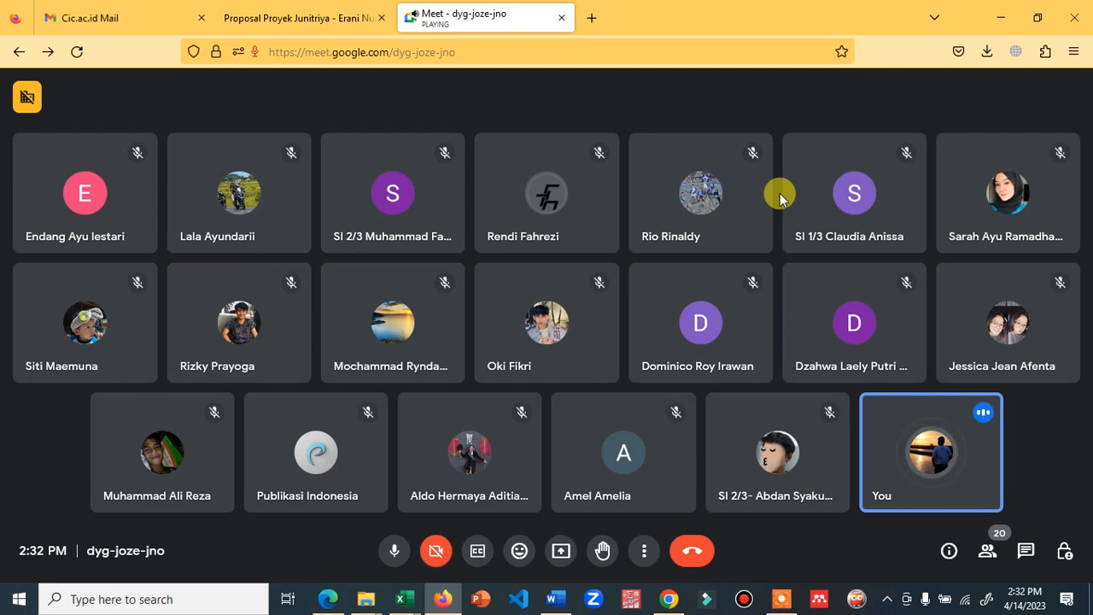
Search Windows for MSPAINT and launch Paint.
left_click(228, 596)
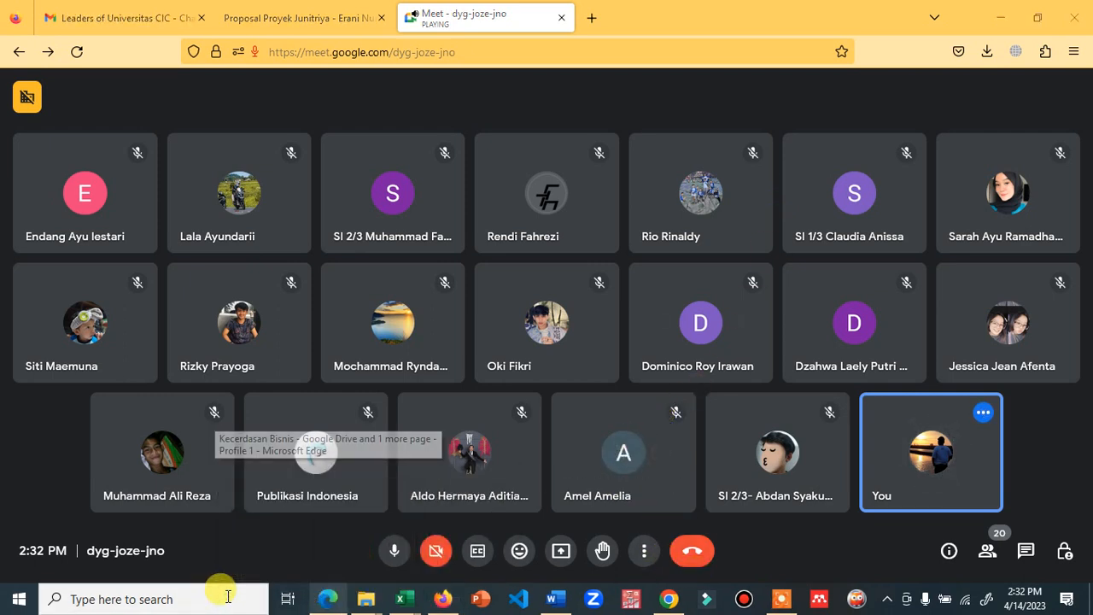
type("MSPAINT")
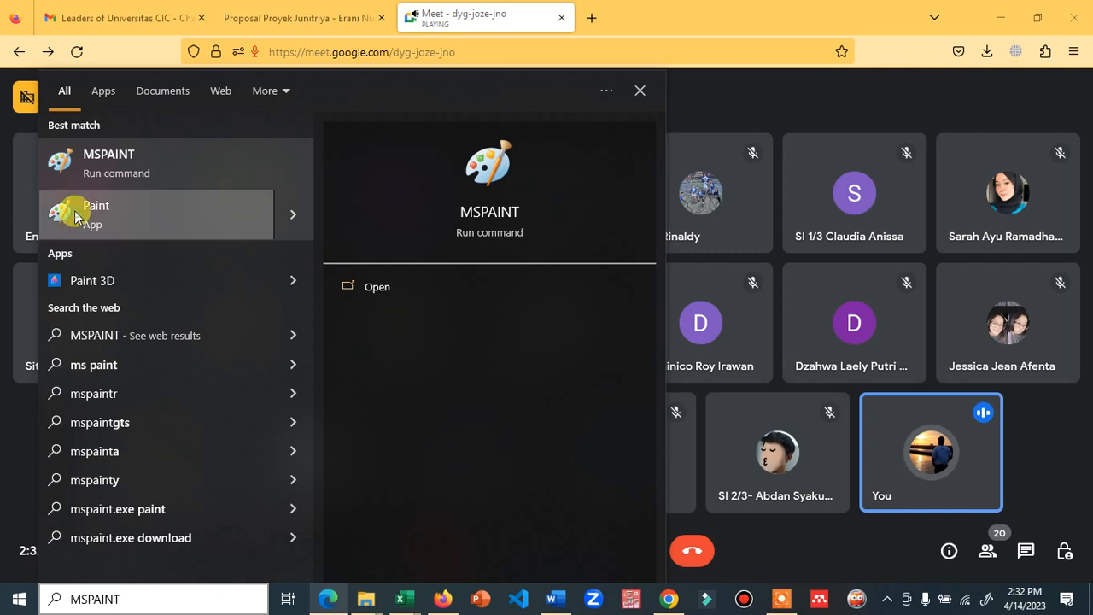
left_click(760, 102)
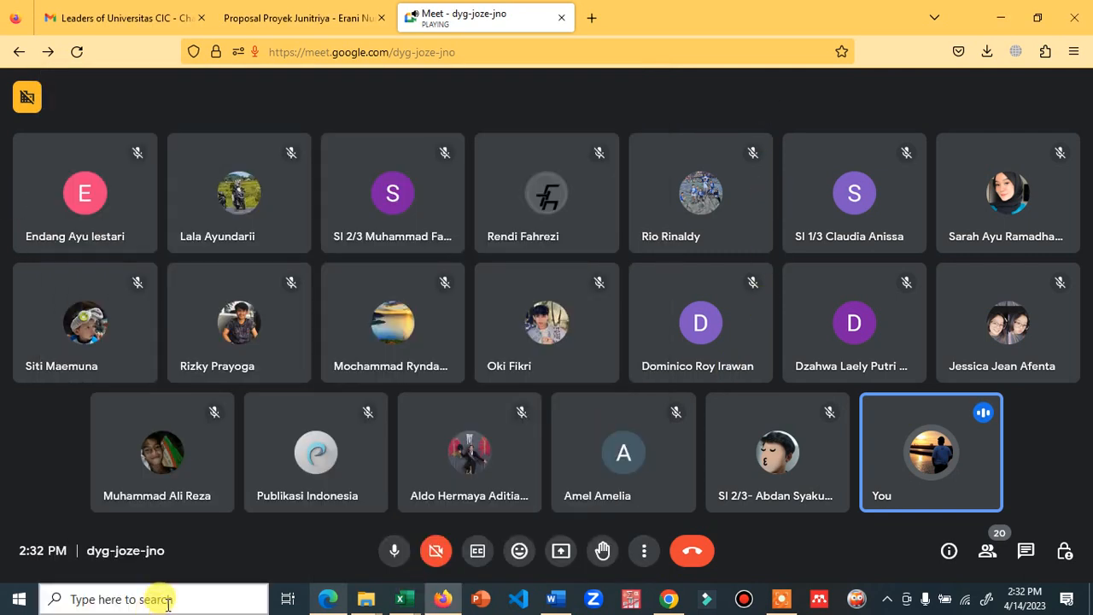
Bring up the screen recorder's control window over the Google Meet call.
mouse_move(779, 602)
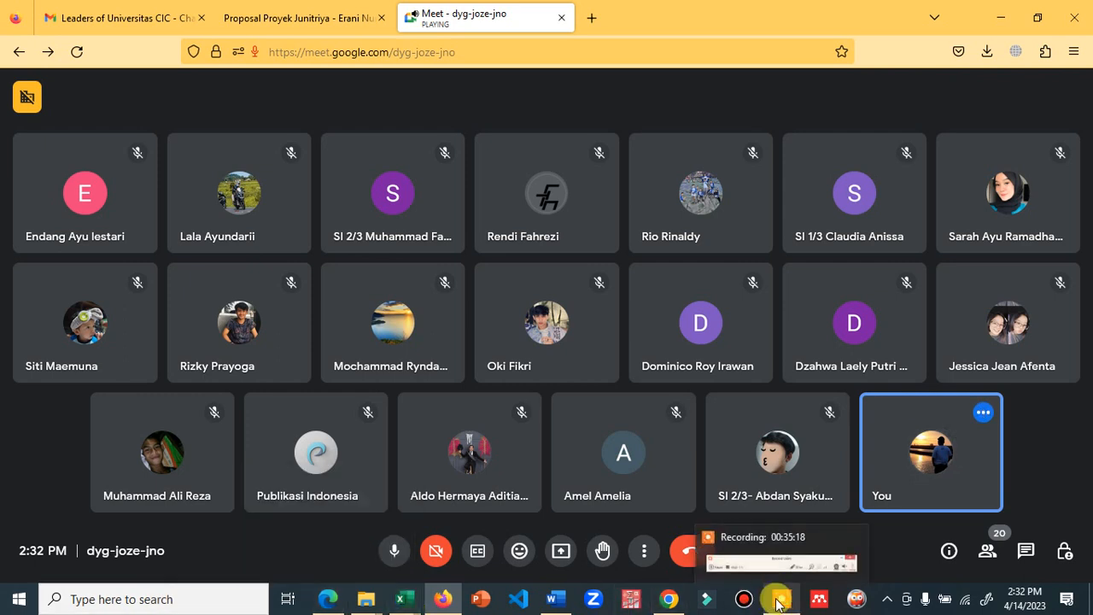
left_click(779, 600)
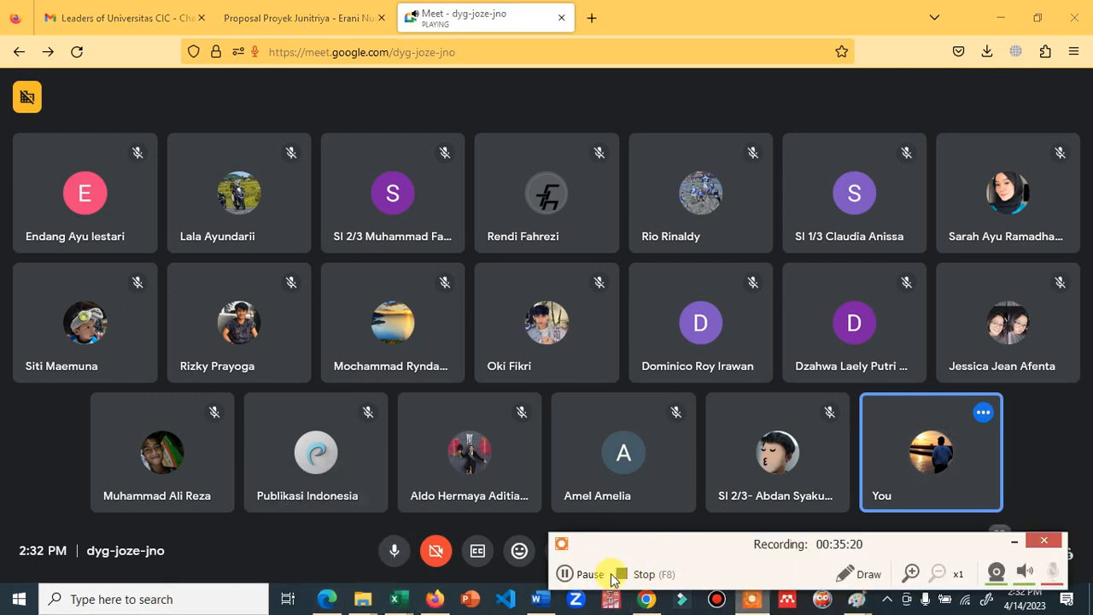